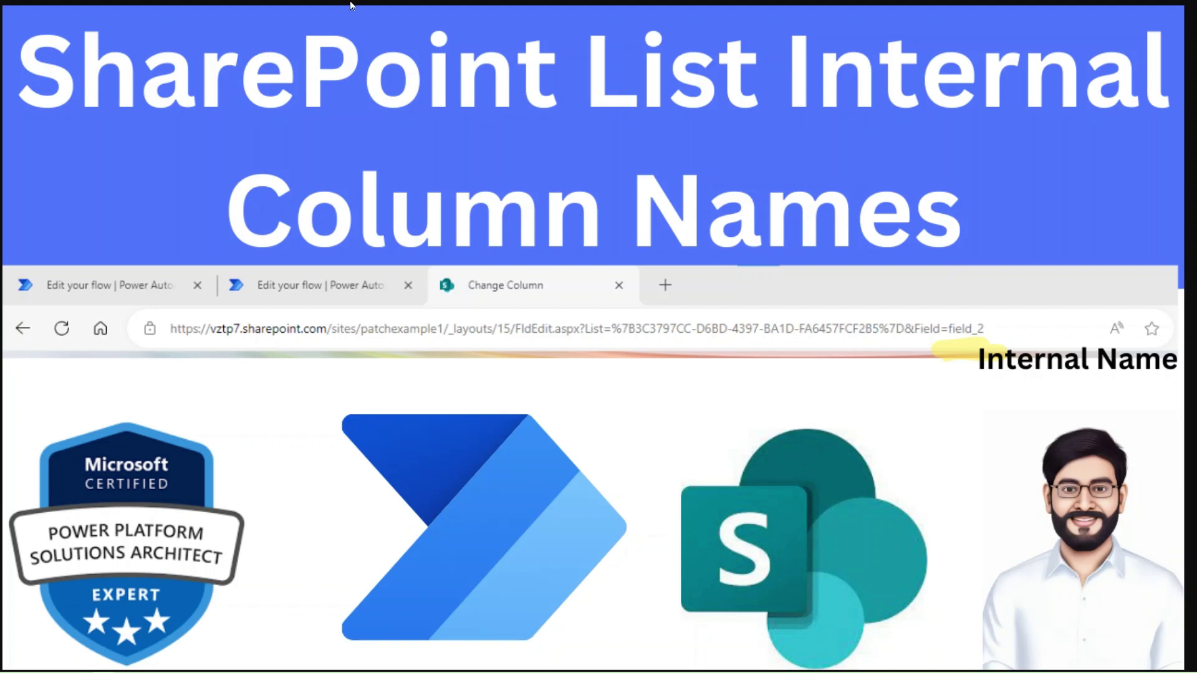
Step: Open the Full Name column for editing from the MOCK_DATA list's settings
left_click(86, 7)
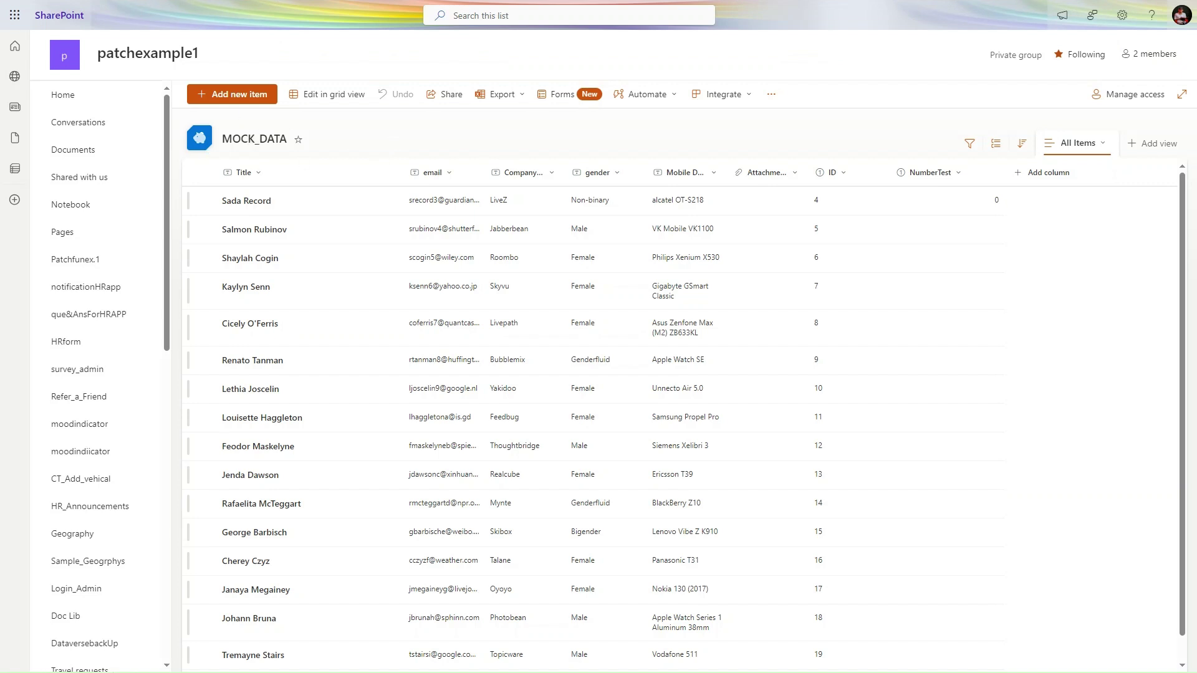
left_click(1119, 18)
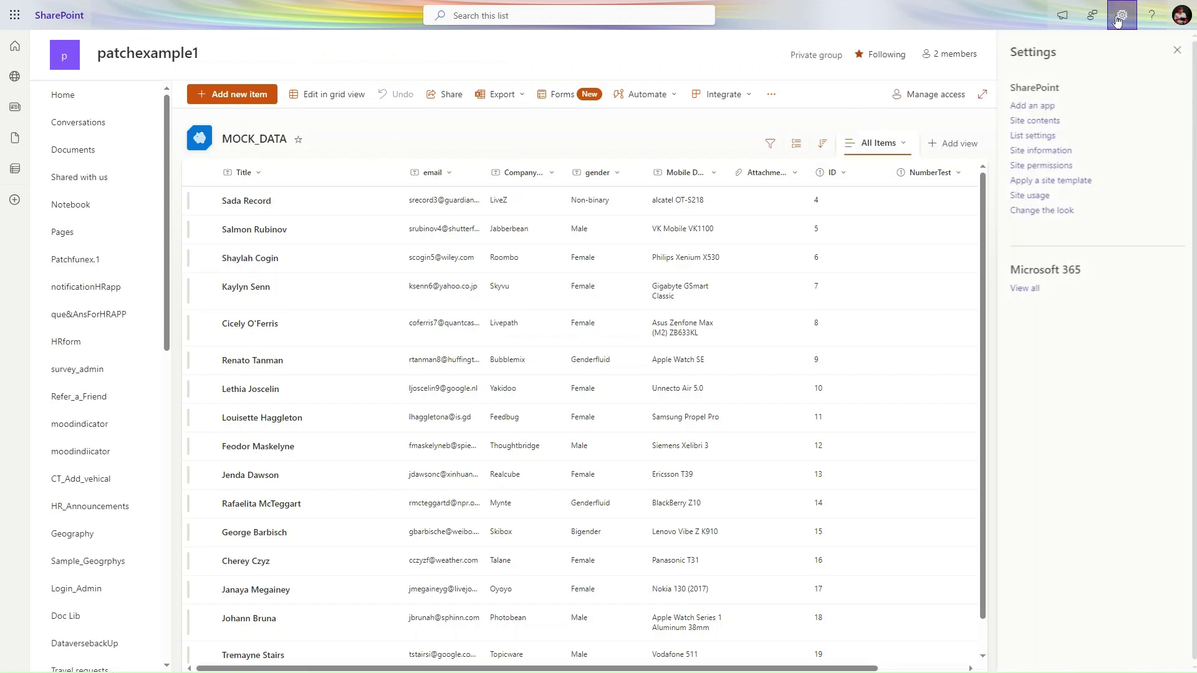
left_click(1044, 138)
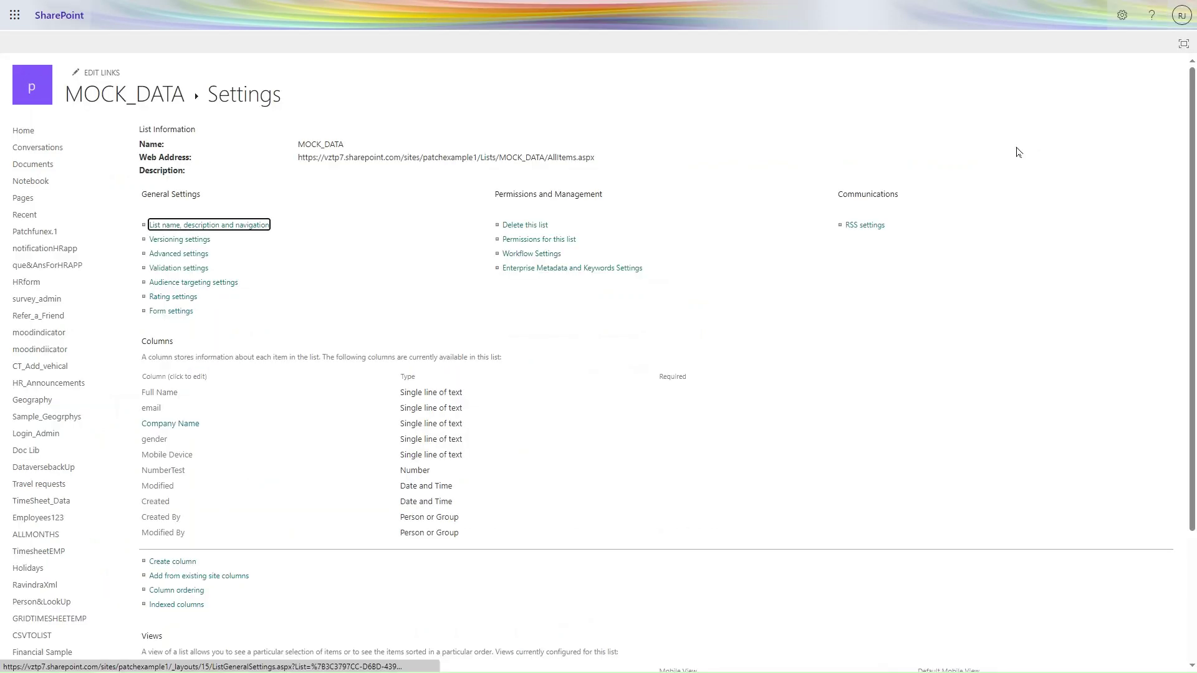
left_click(159, 393)
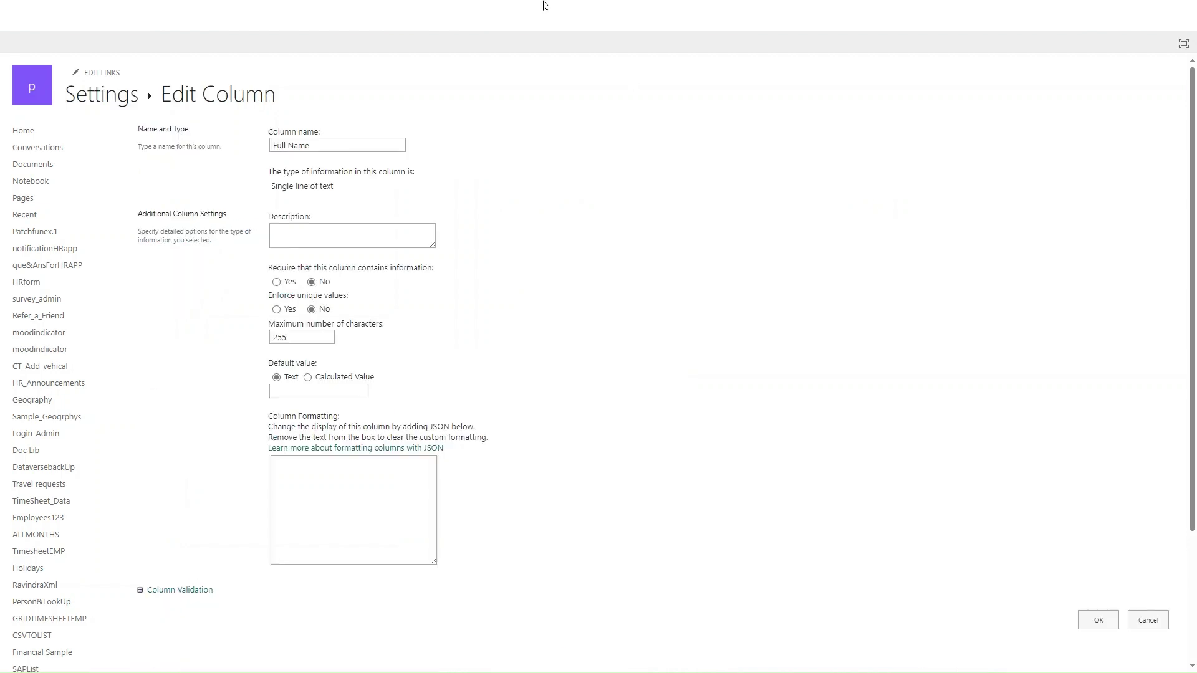
Step: Highlight the Full Name column's internal field name at the end of the page address
mouse_move(575, 5)
left_click(684, 50)
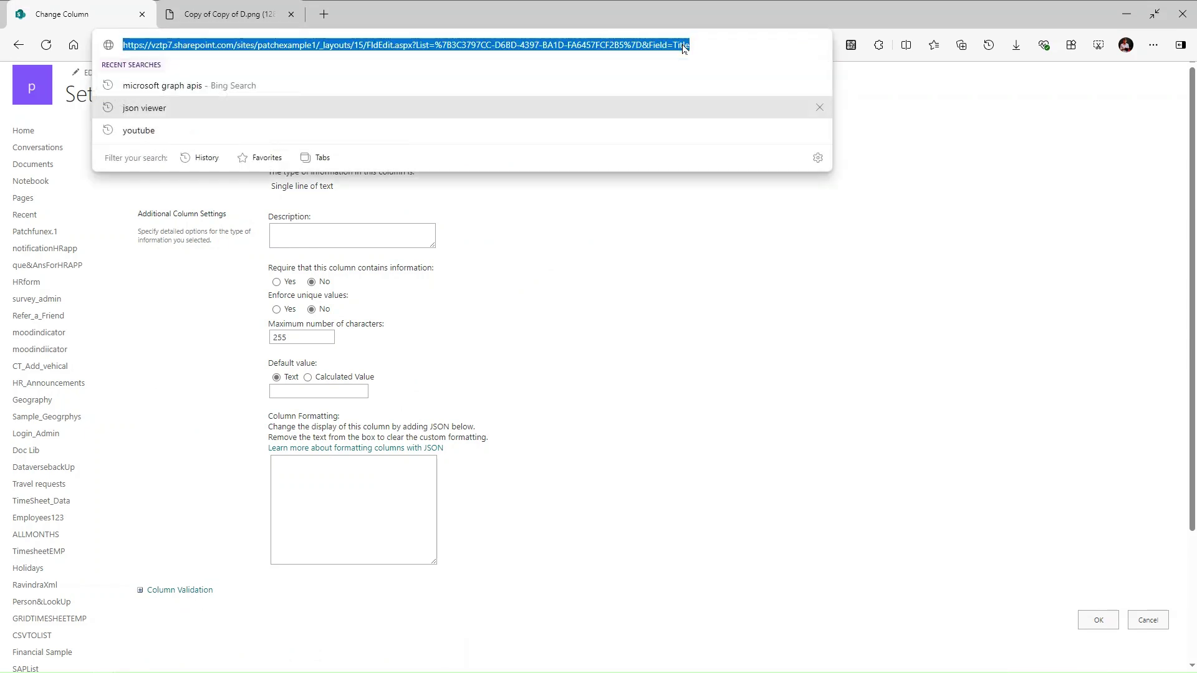
left_click(690, 47)
double_click(682, 45)
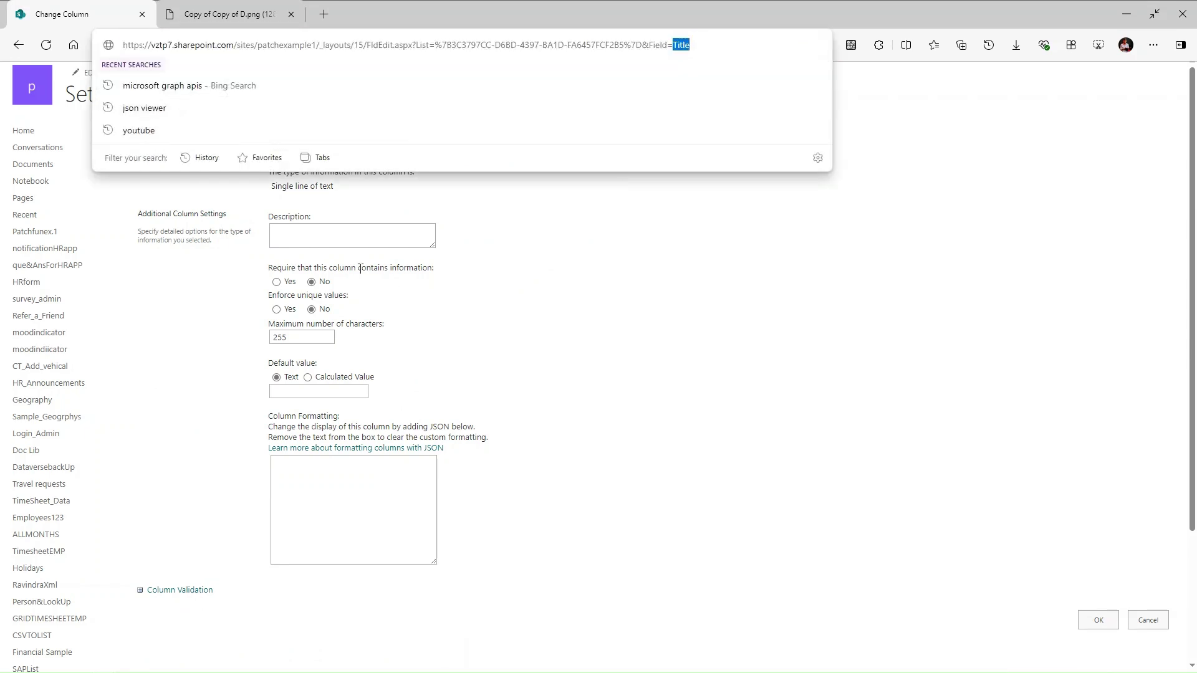
left_click(727, 44)
double_click(677, 45)
Step: Return to the MOCK_DATA list settings and open the email column for editing
left_click(19, 45)
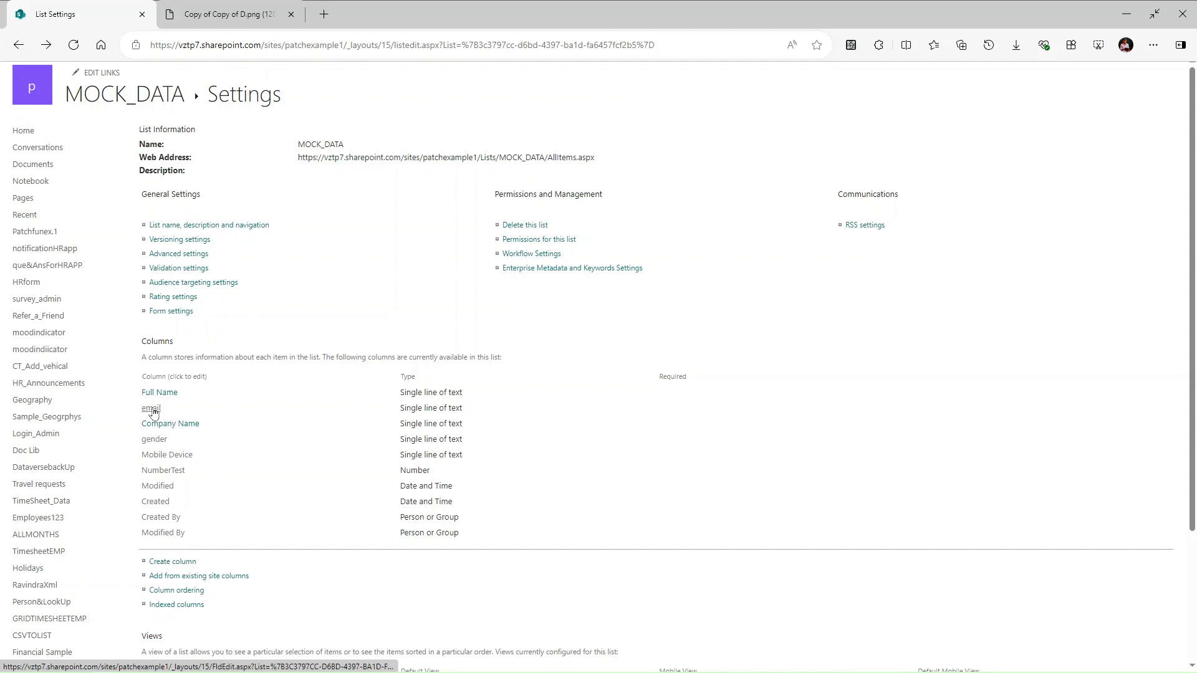
key("F11")
left_click(150, 409)
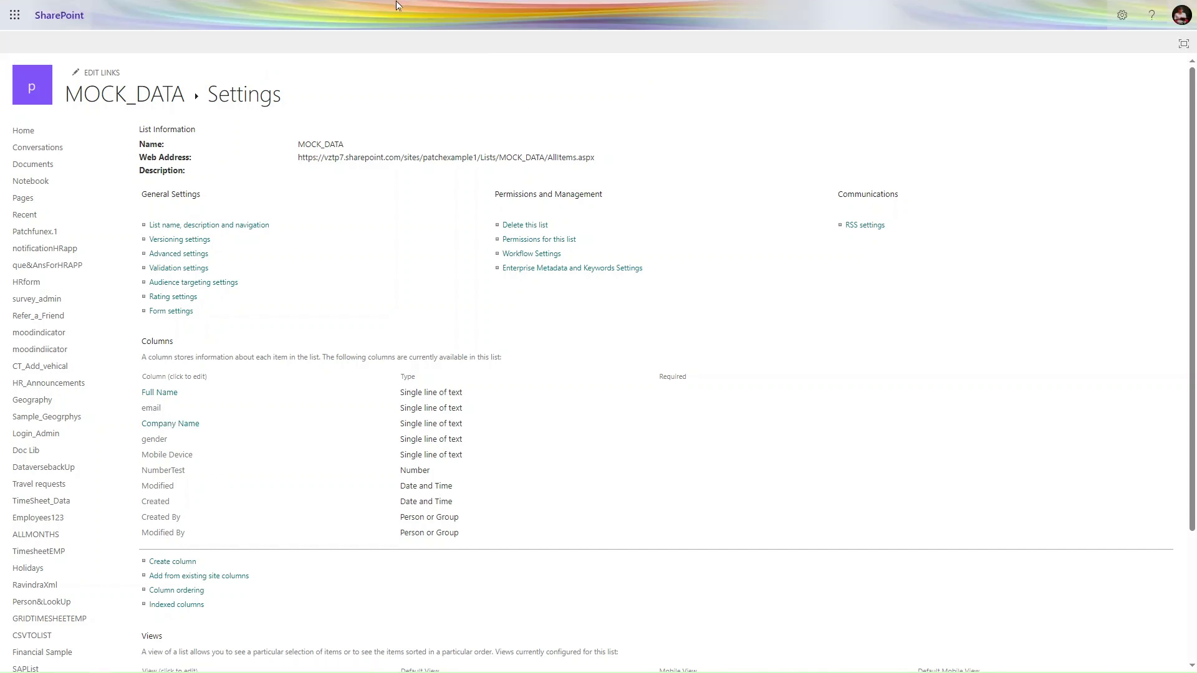
Step: Compare the email column's display name with its internal field name in the page address
left_click(385, 201)
left_click(290, 137)
left_click(666, 114)
double_click(292, 145)
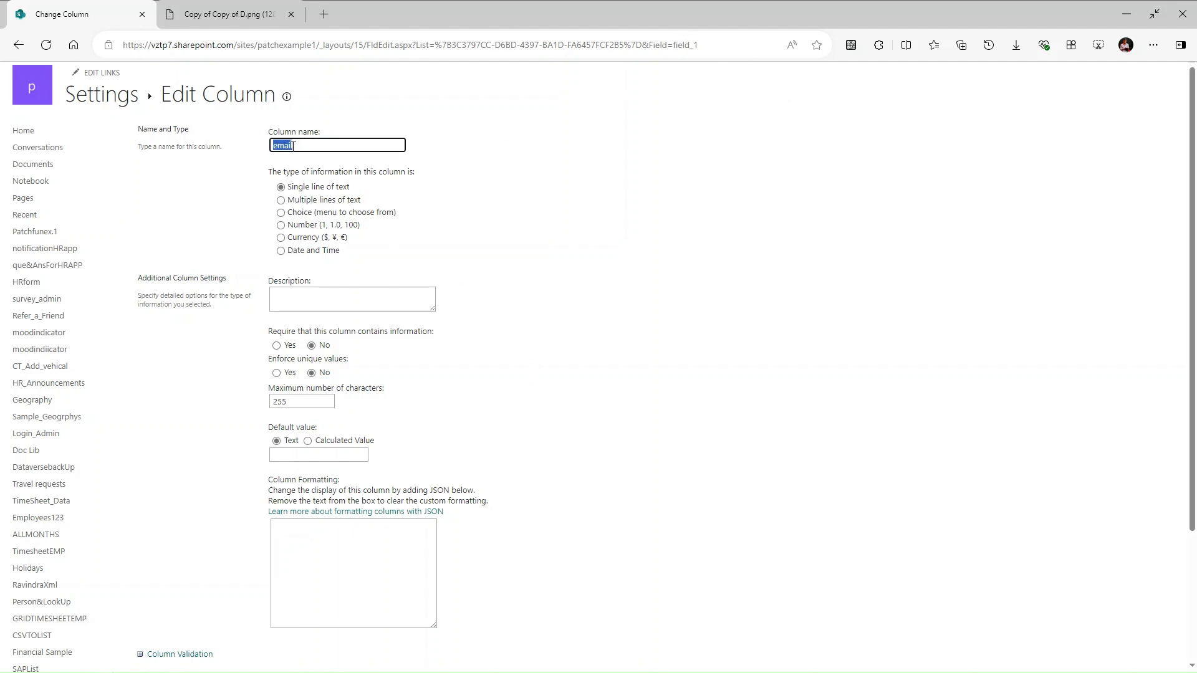
double_click(684, 45)
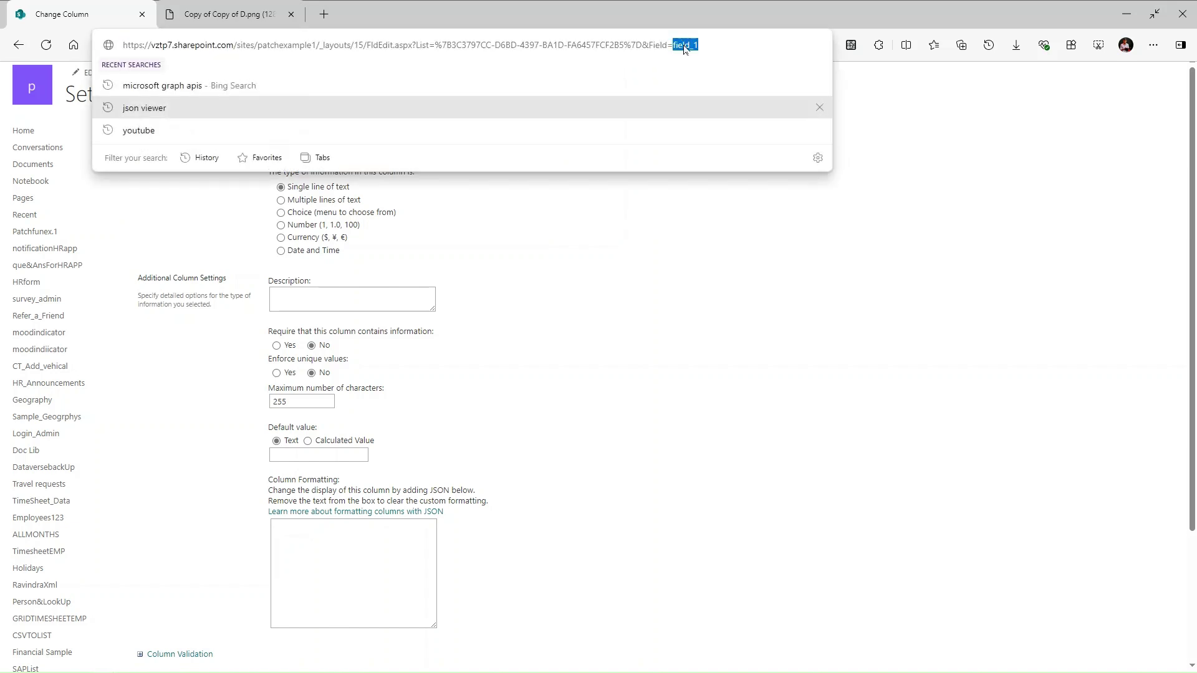
left_click(235, 9)
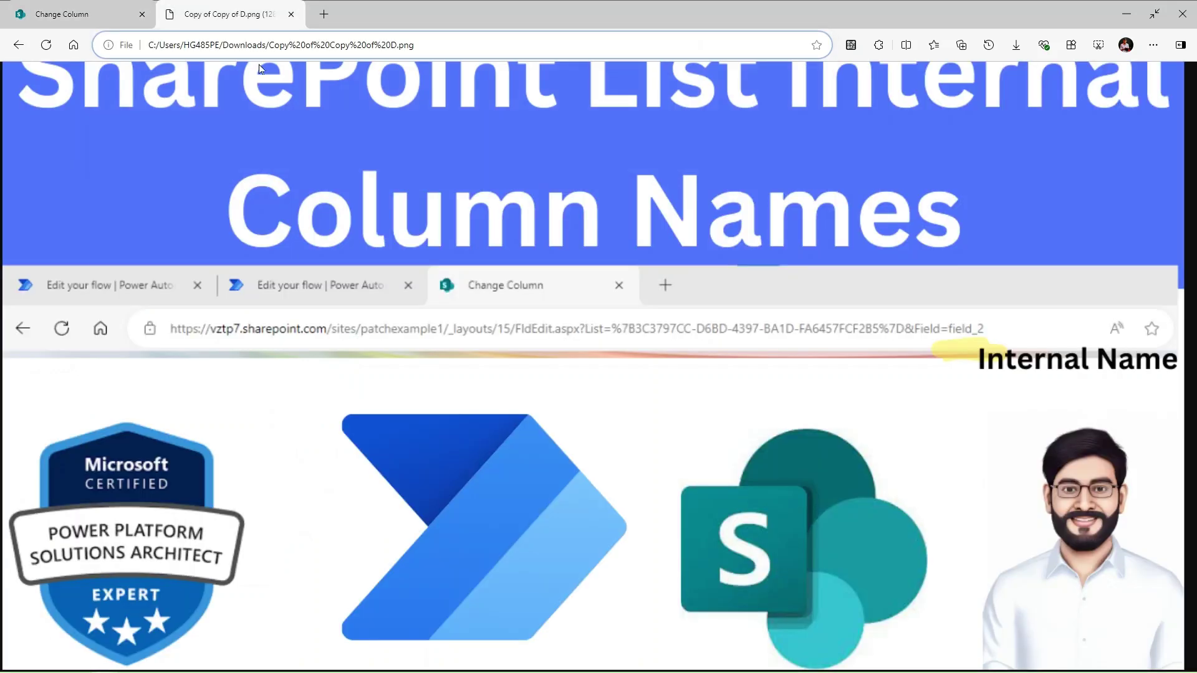
left_click(91, 15)
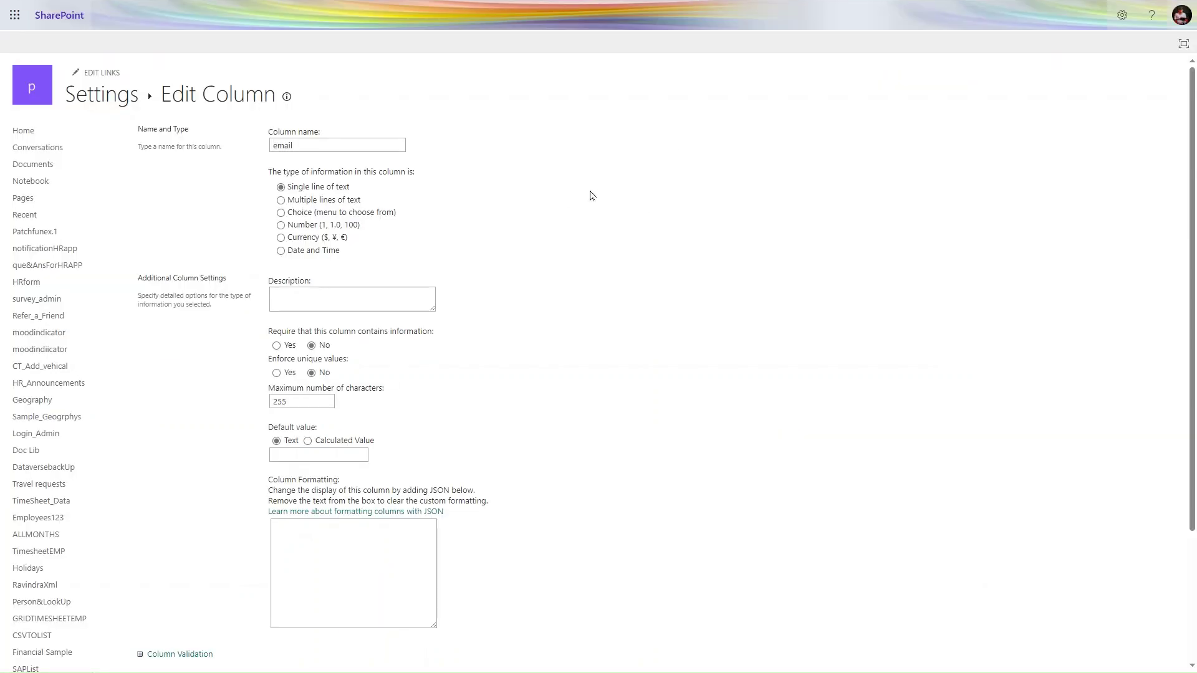
Step: Open the SharePoint start page and Power Automate in separate browser tabs
left_click(14, 15)
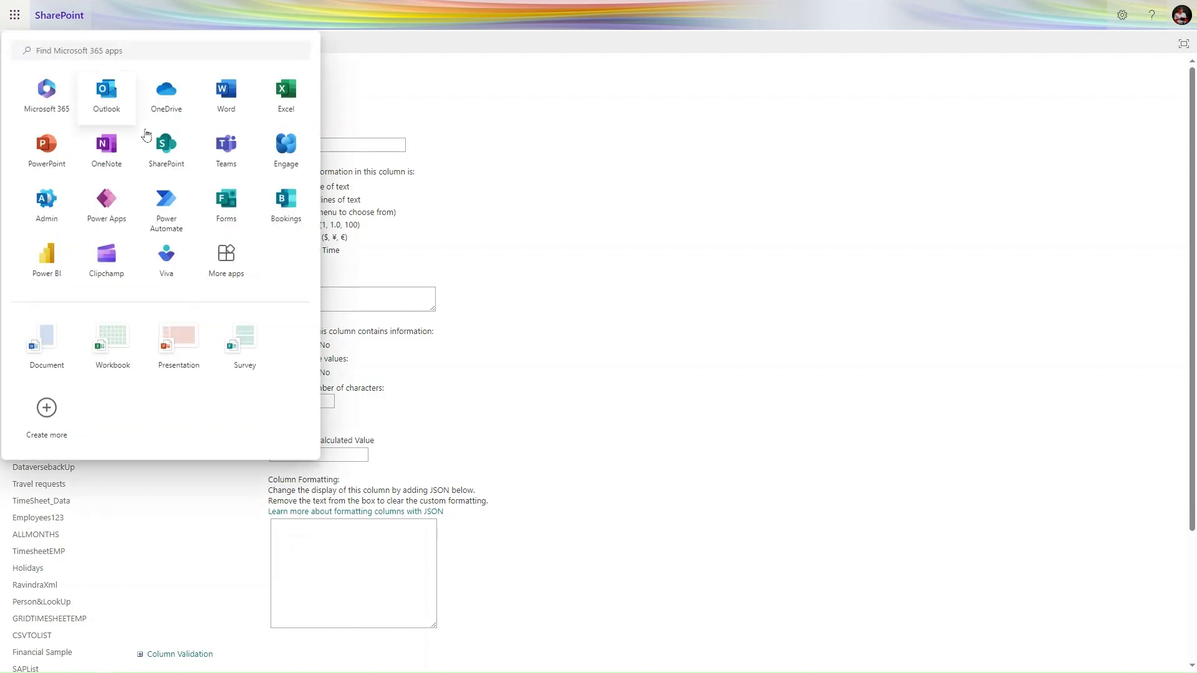
left_click(167, 150)
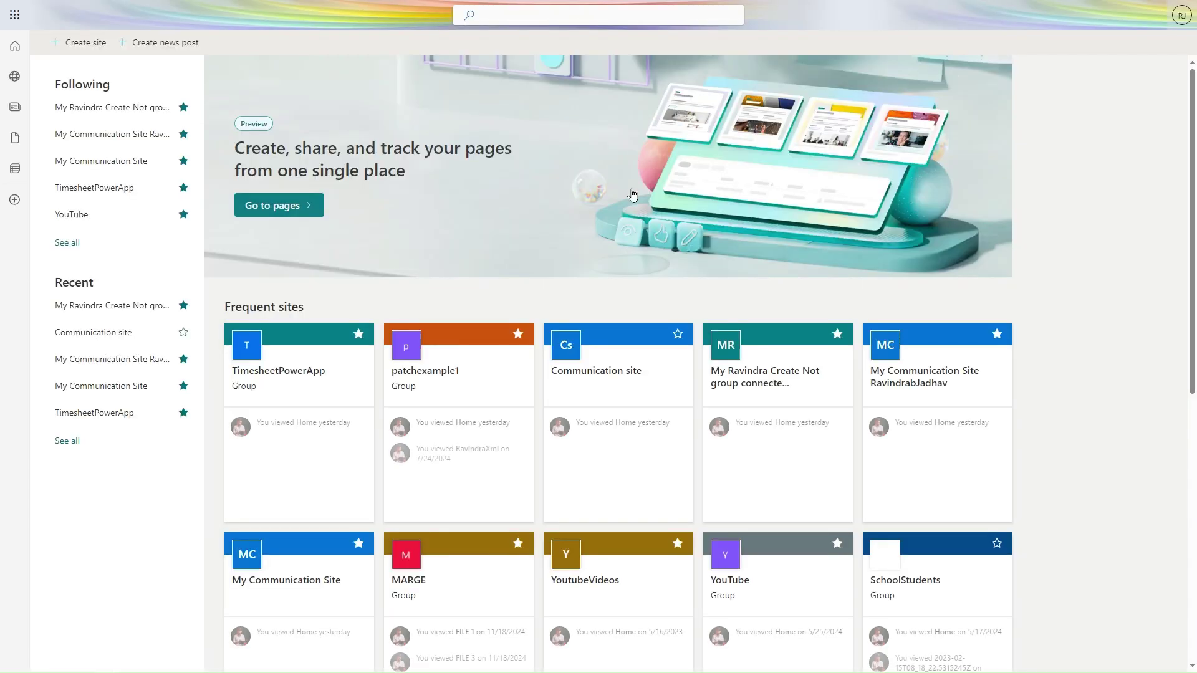
mouse_move(417, 5)
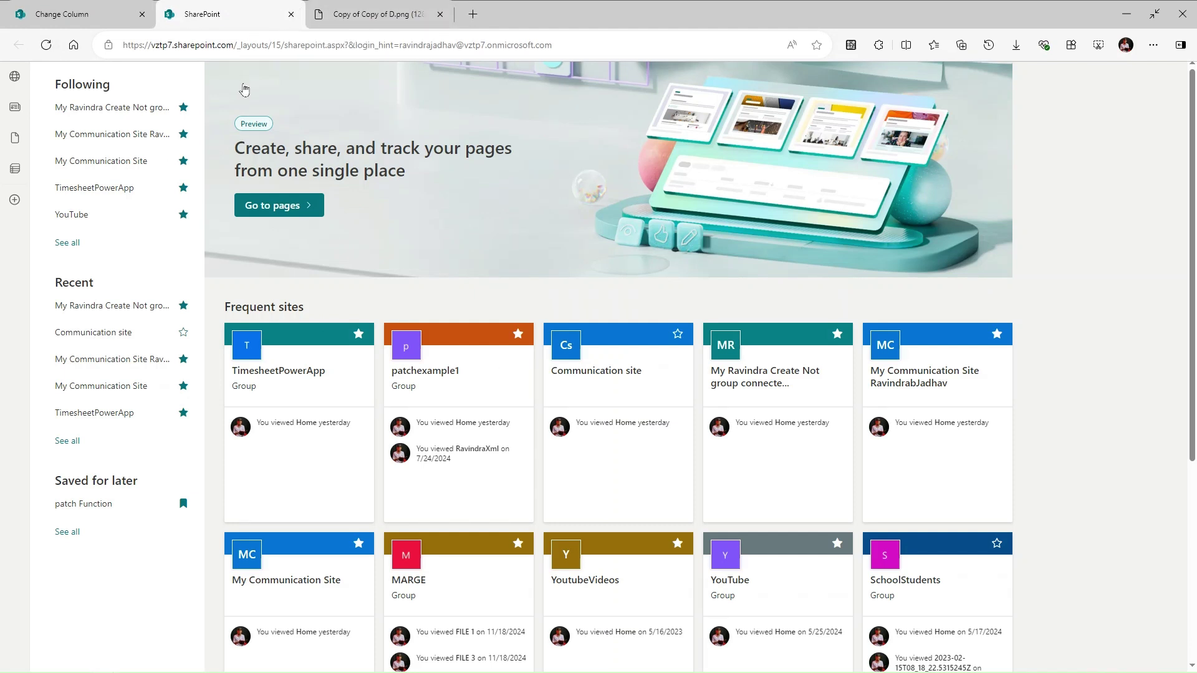
left_click(58, 9)
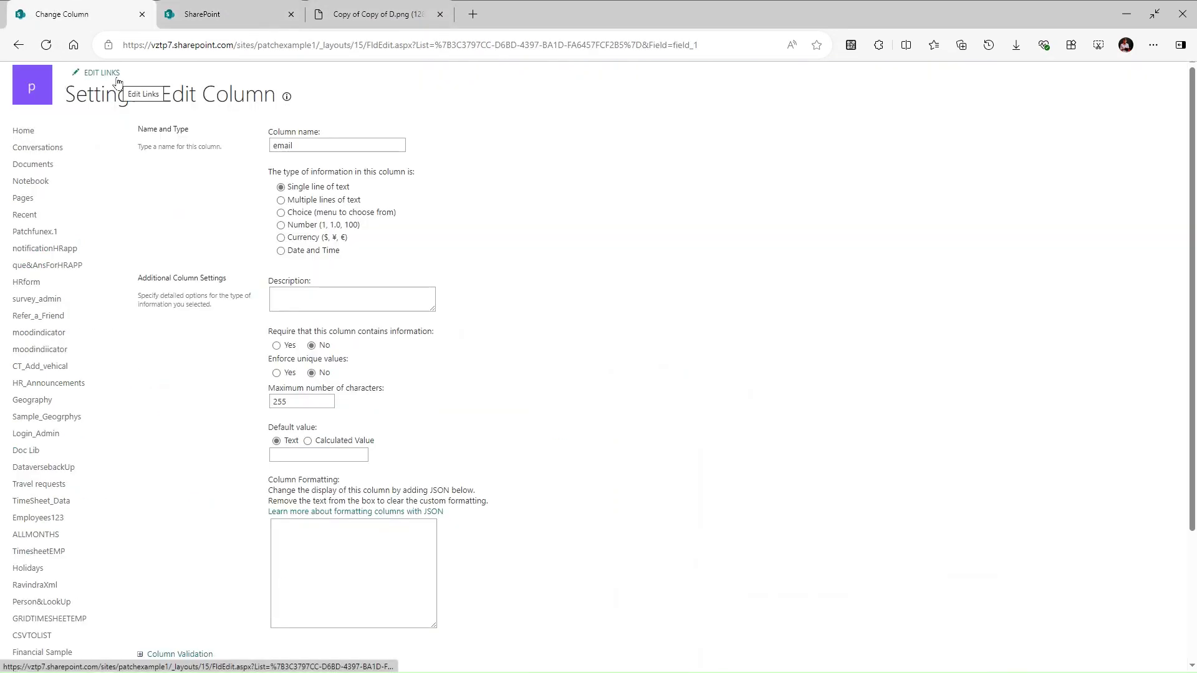
key("F11")
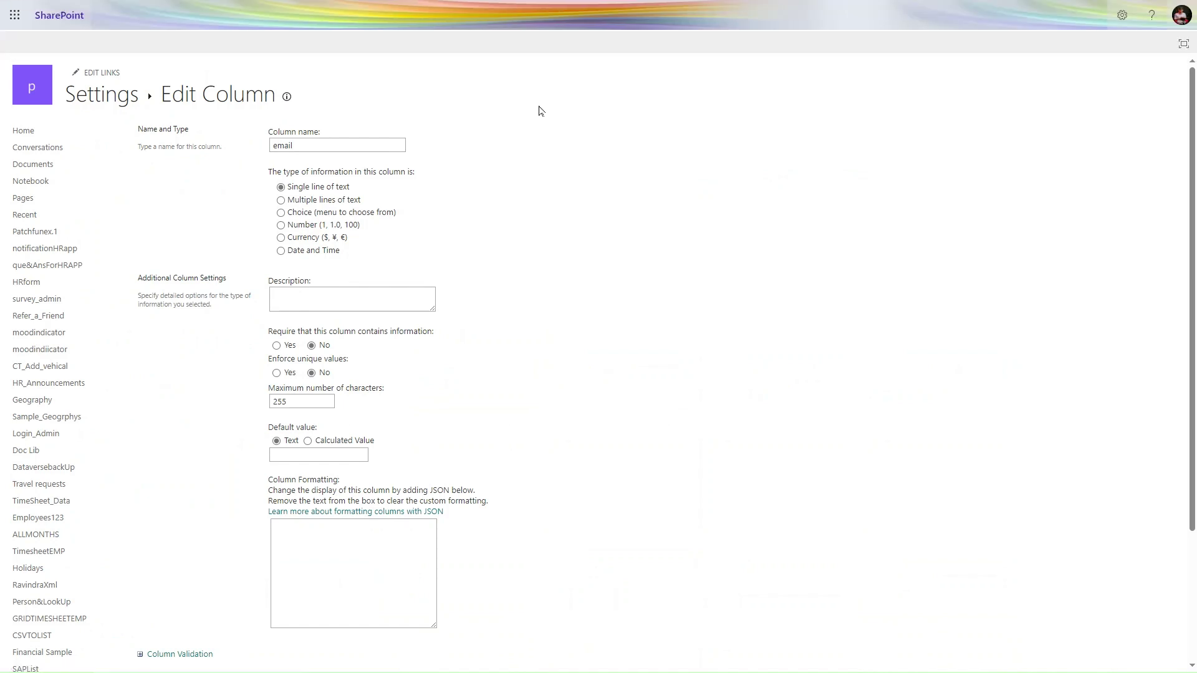
left_click(14, 15)
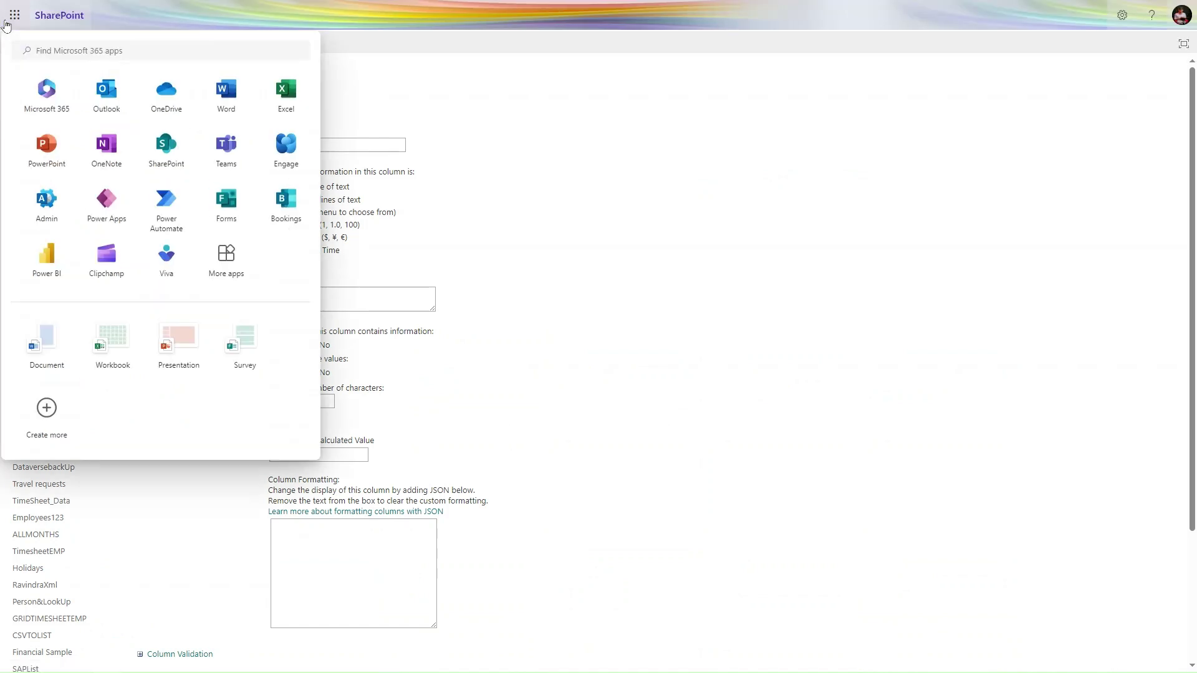
left_click(180, 208)
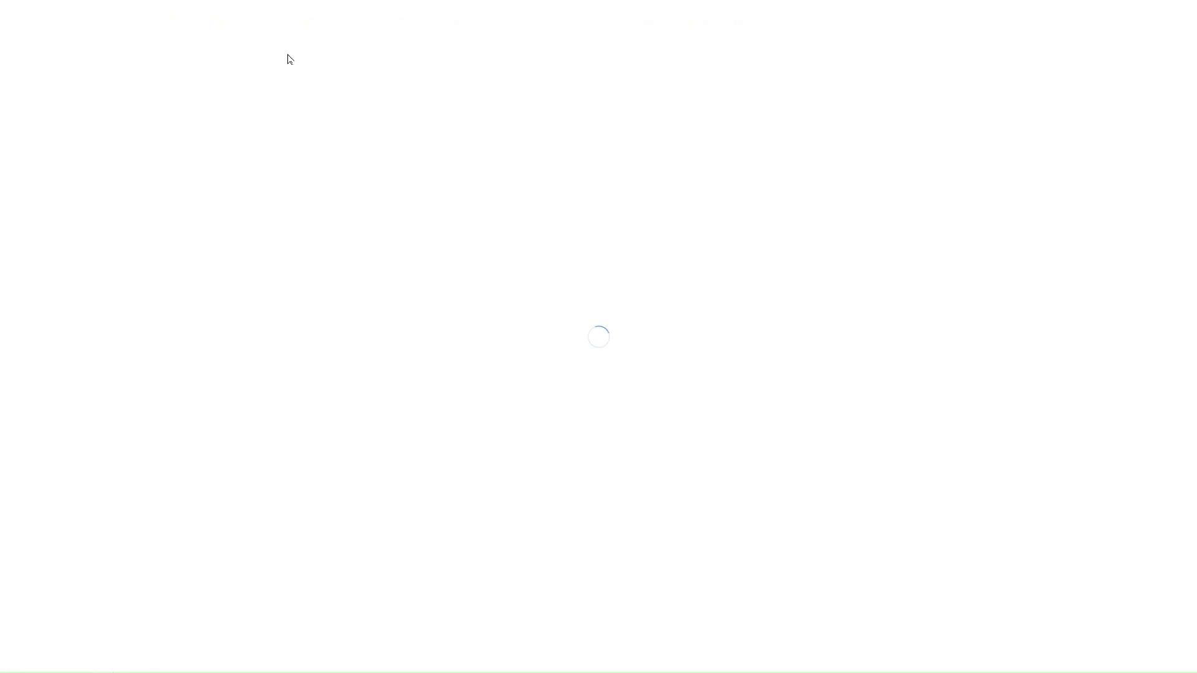
mouse_move(265, 3)
Step: Open the list settings of the TimeEntries list on the TimesheetPowerApp site
left_click_drag(379, 26, 275, 20)
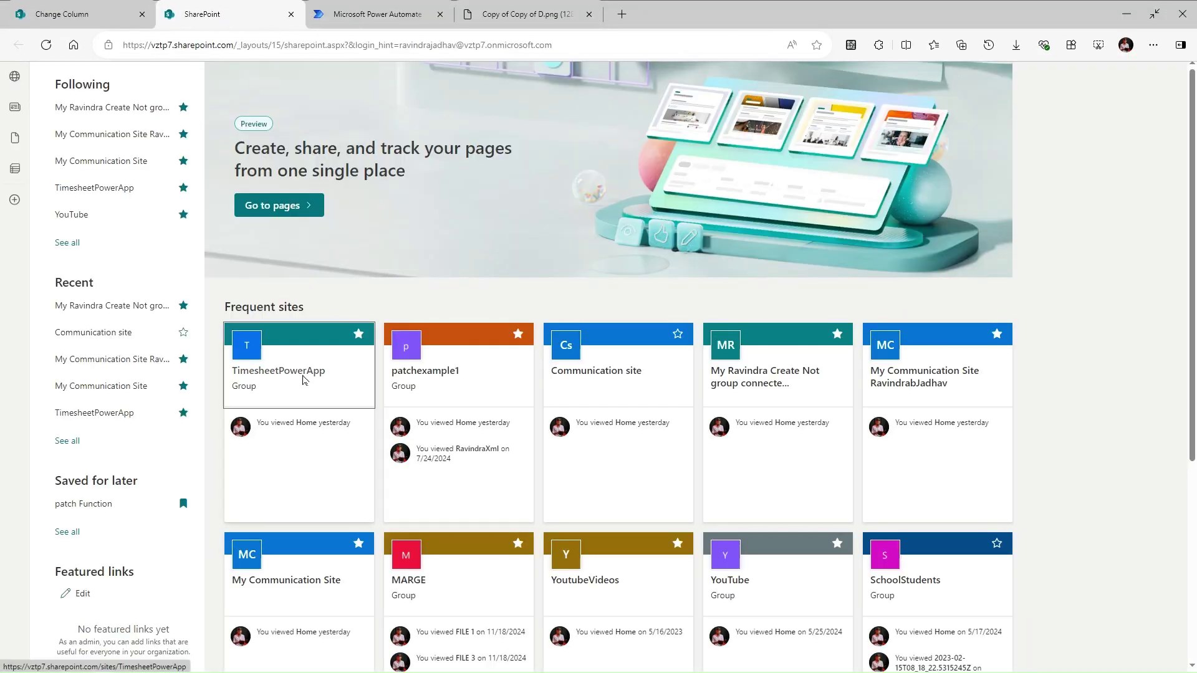
left_click(323, 369)
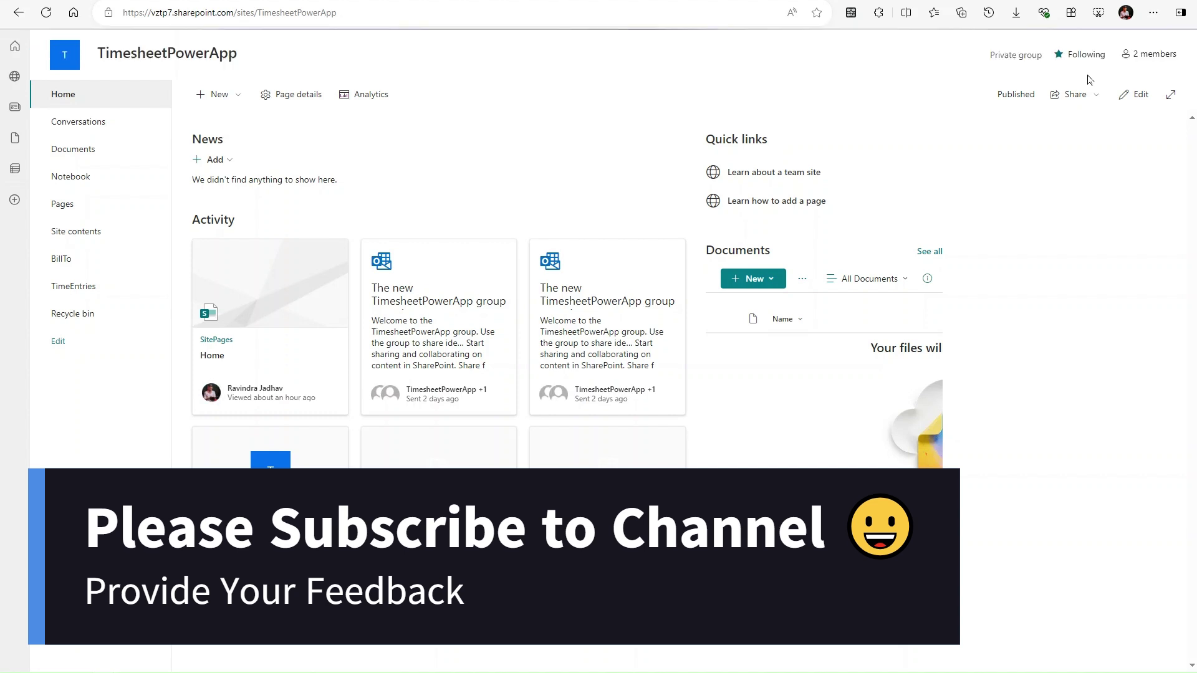
left_click(1122, 15)
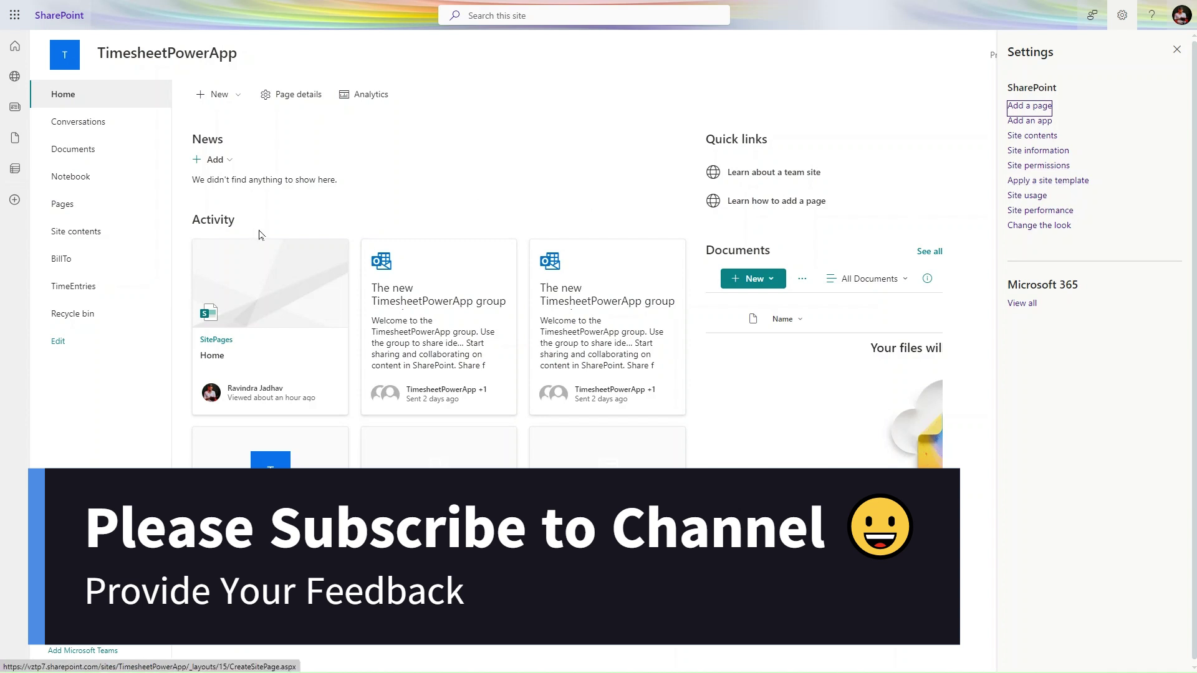
left_click(75, 286)
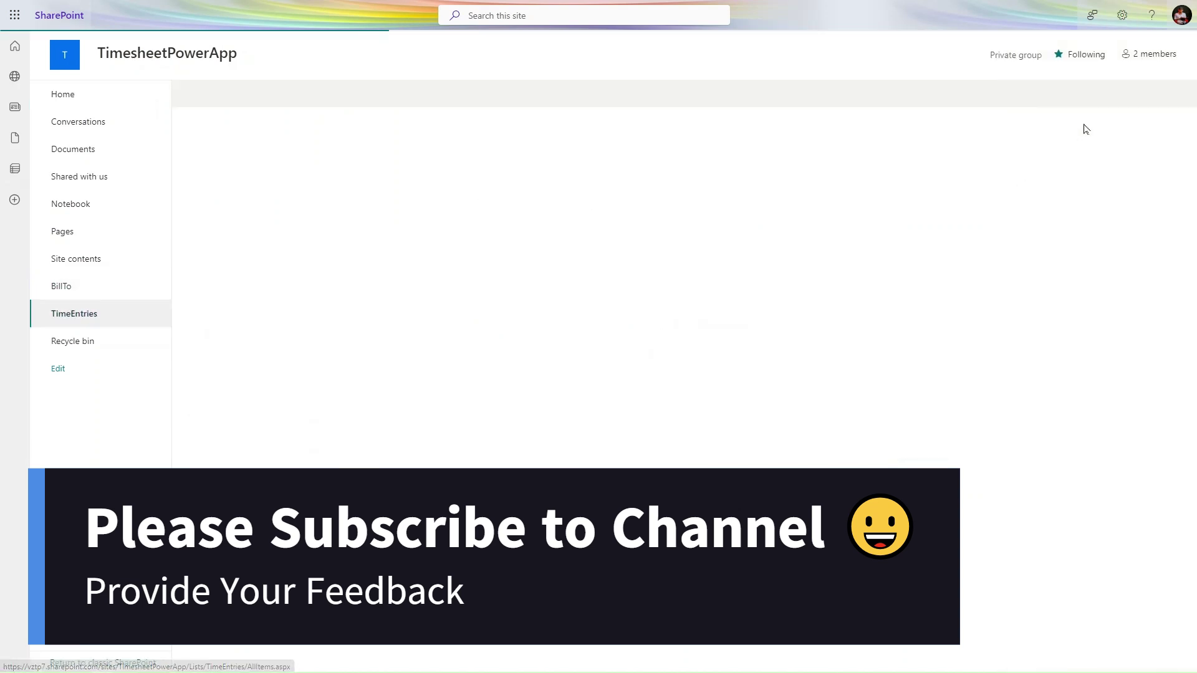
left_click(1123, 15)
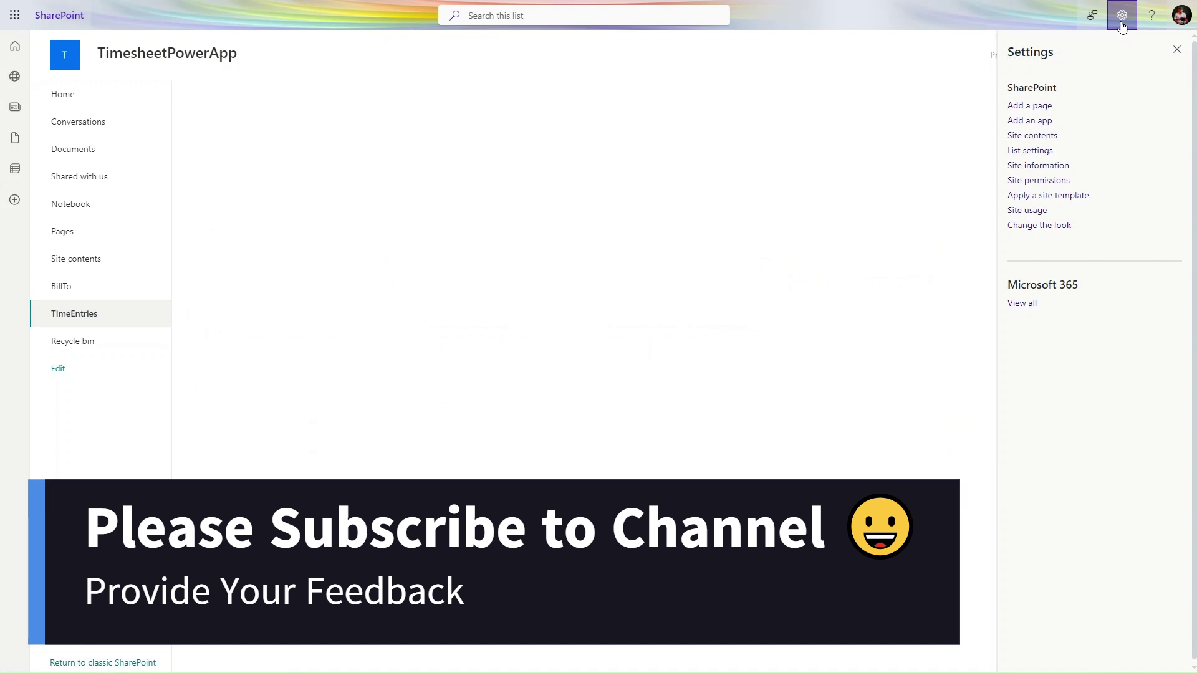
left_click(1040, 152)
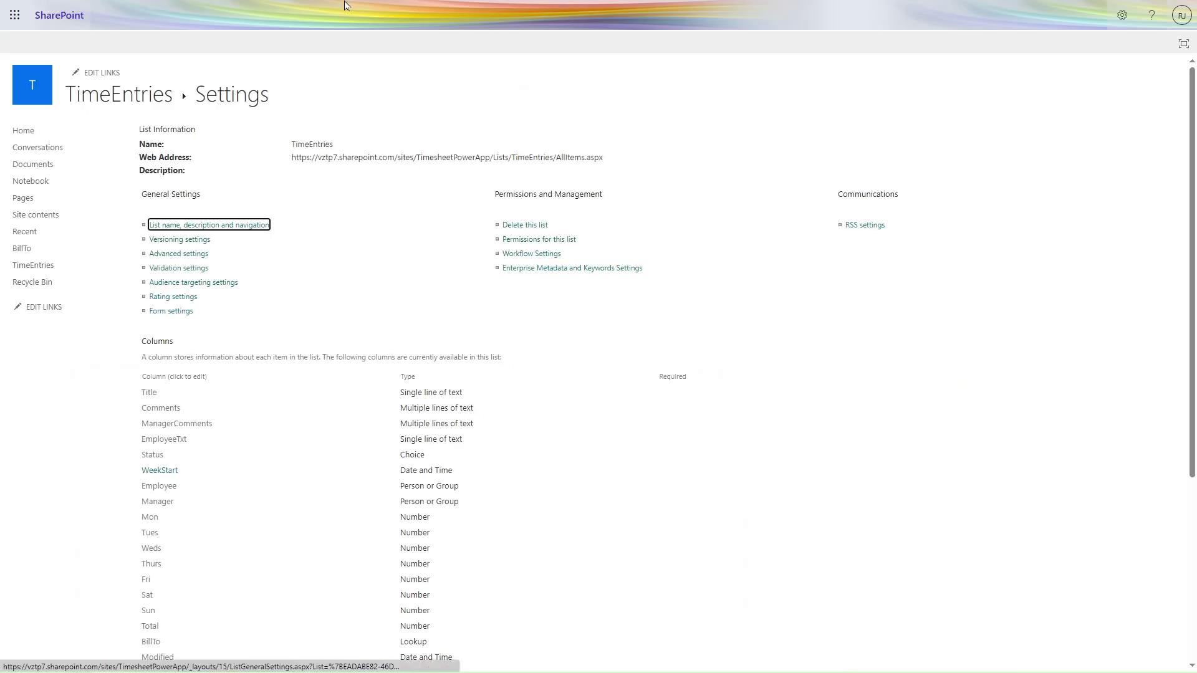
Step: Select the TimeEntries list's ID in the settings page address, without the encoded braces around it
mouse_move(338, 2)
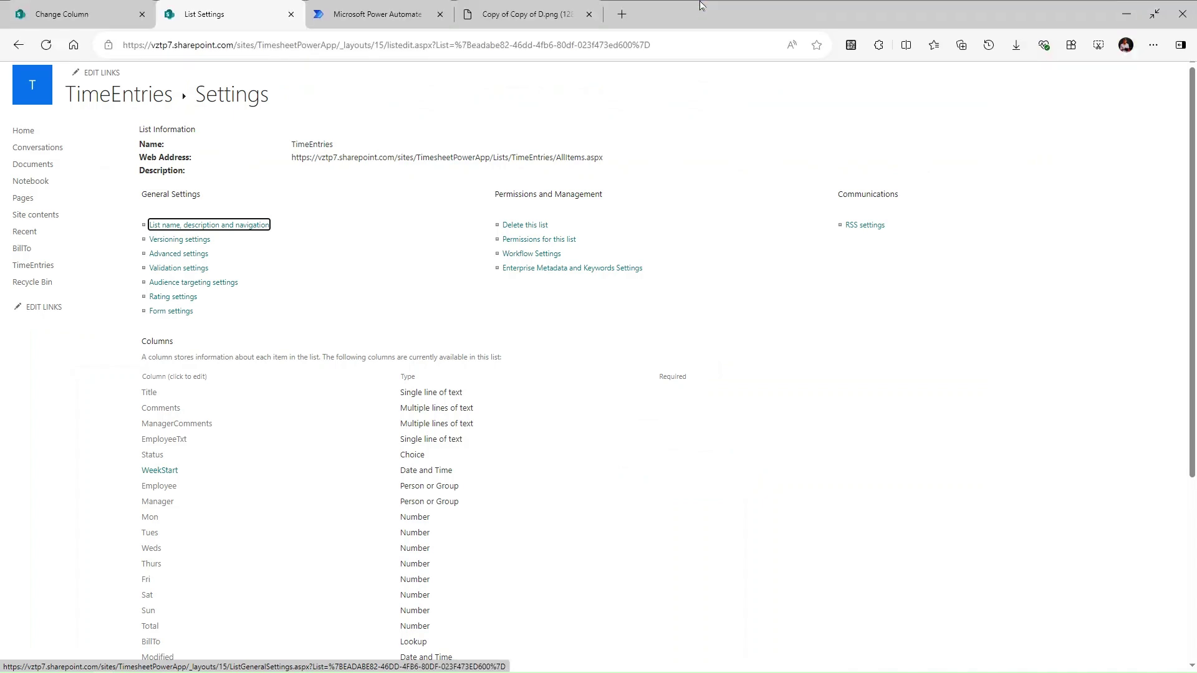
left_click(474, 45)
left_click(474, 45)
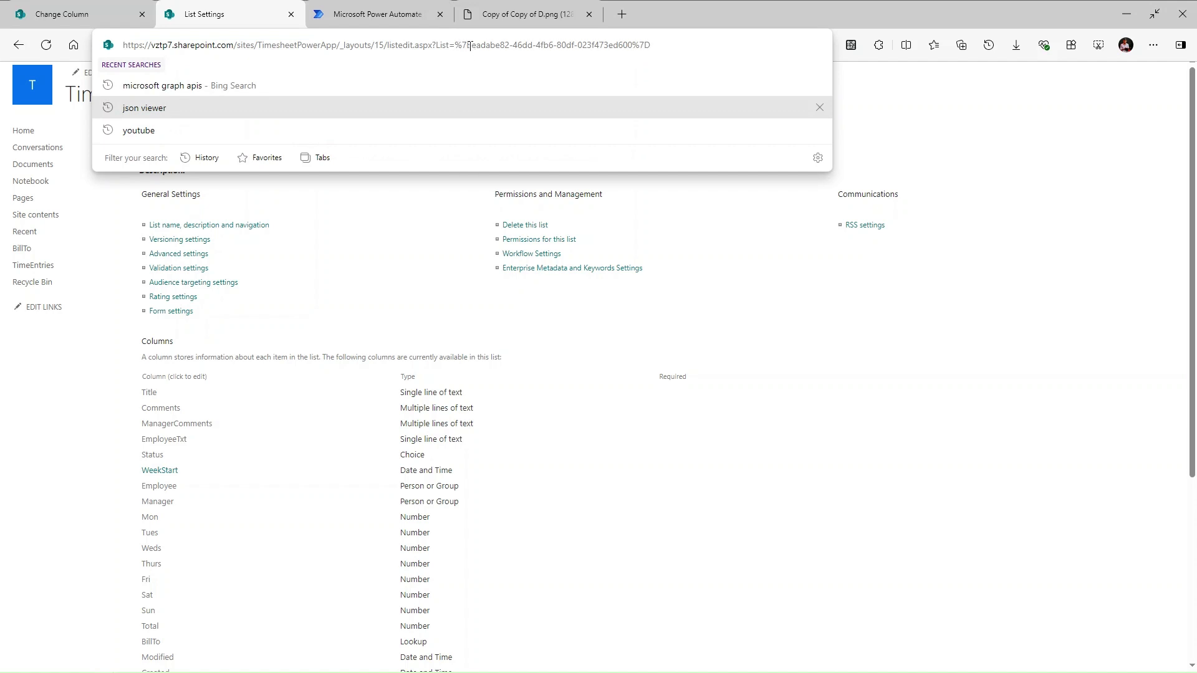
left_click_drag(481, 45, 631, 46)
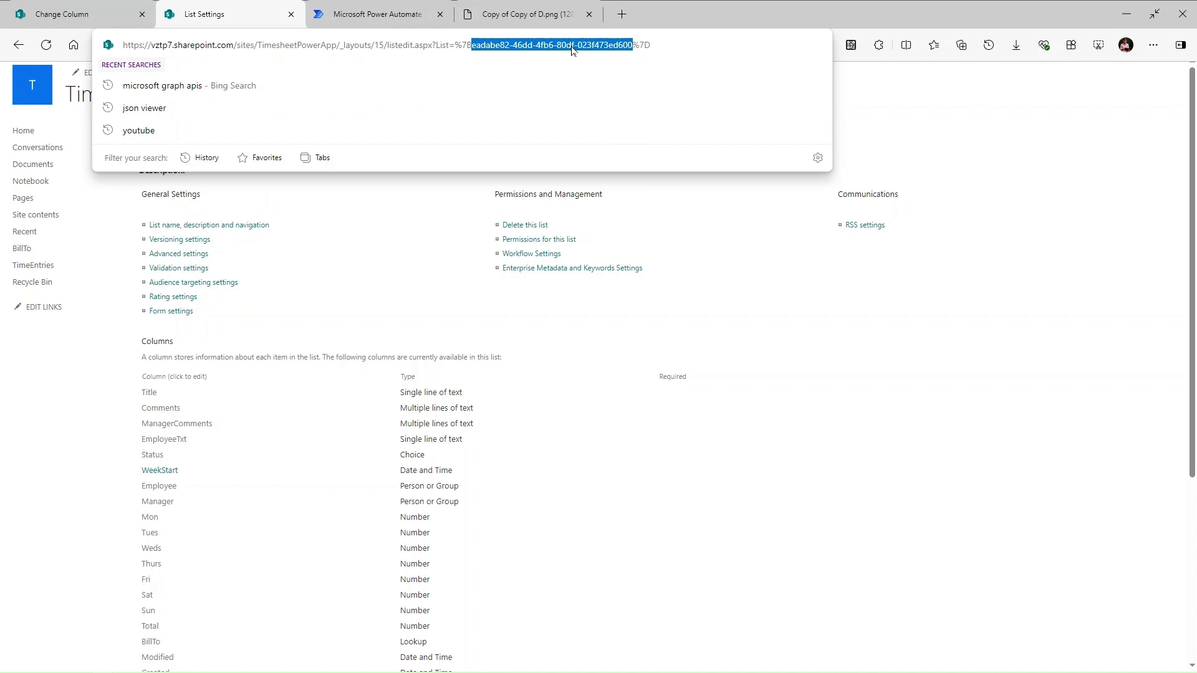
Step: Switch to Power Automate and start an instant cloud flow with the name "Internal Columns Name SharePoint Yoube demo"
left_click(383, 9)
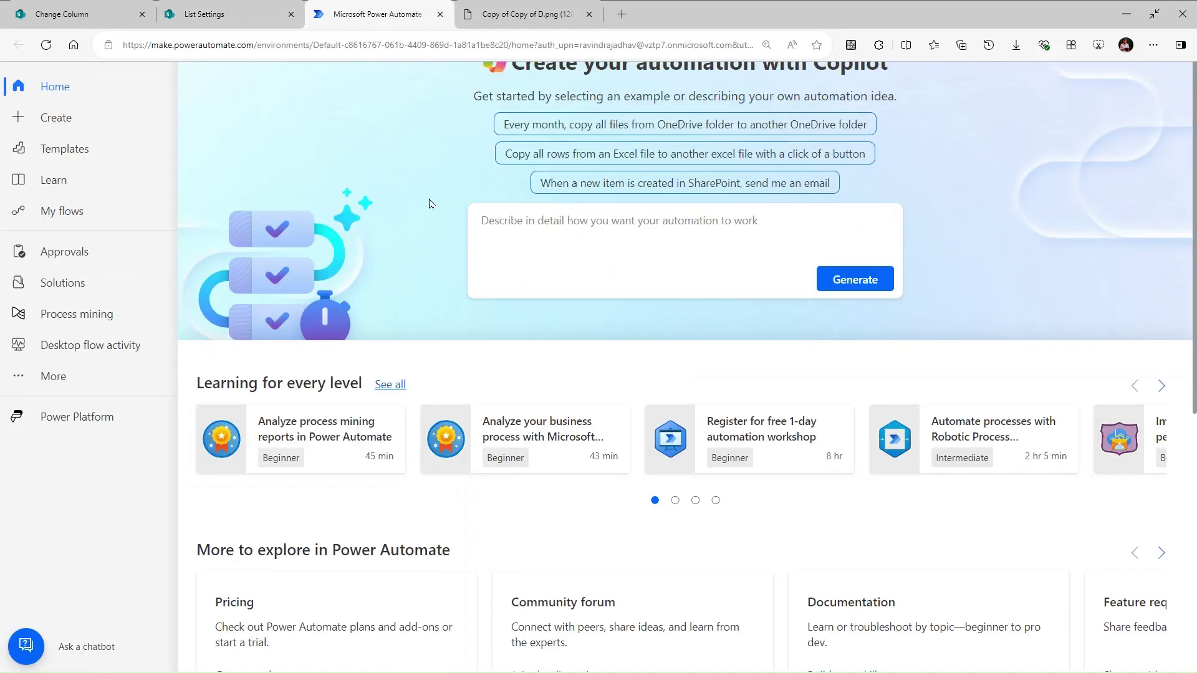
left_click(84, 126)
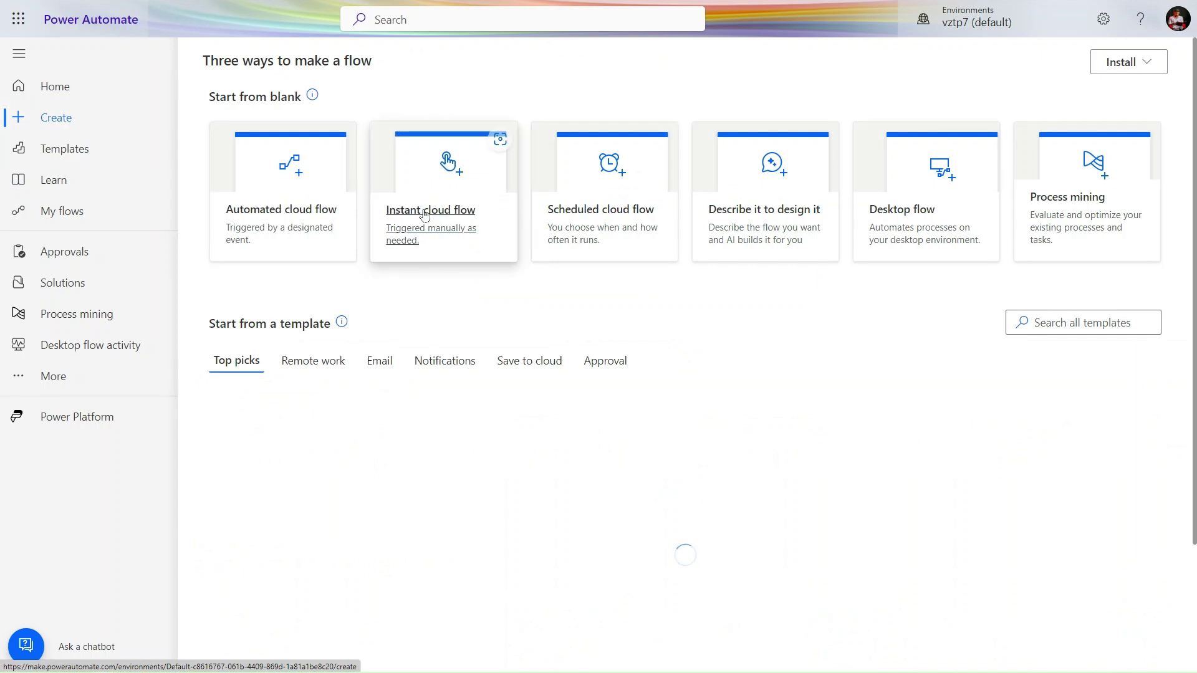
left_click(437, 243)
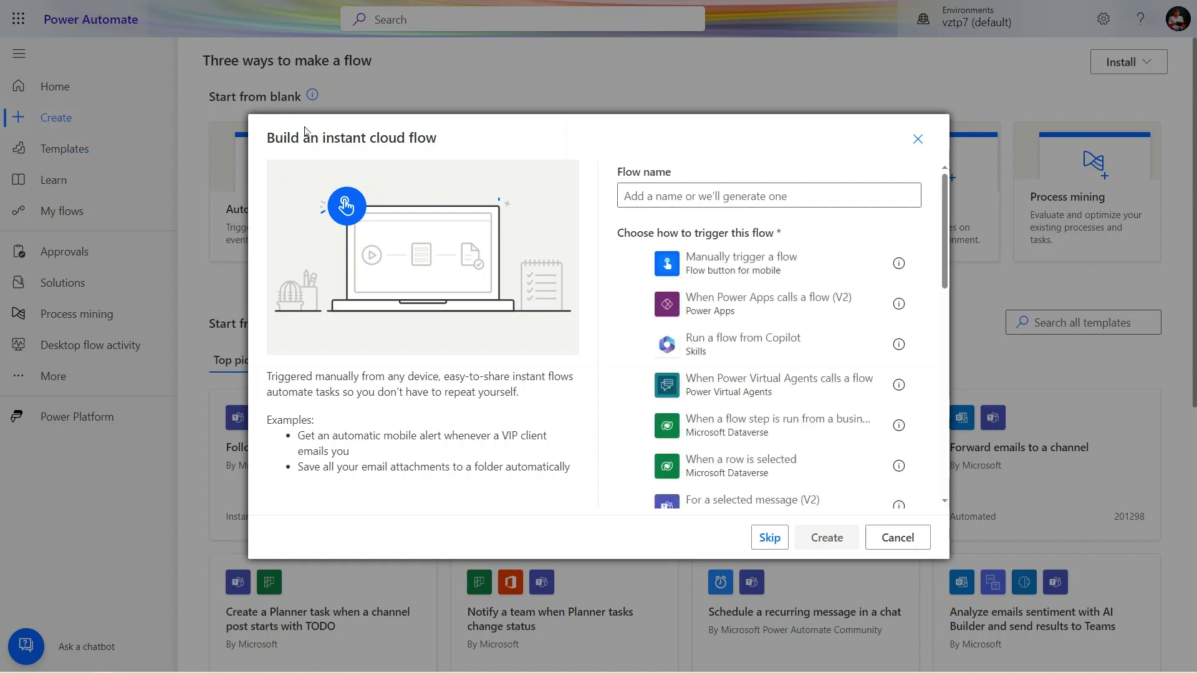
left_click(680, 196)
type("Internal Columns Name SharePoint")
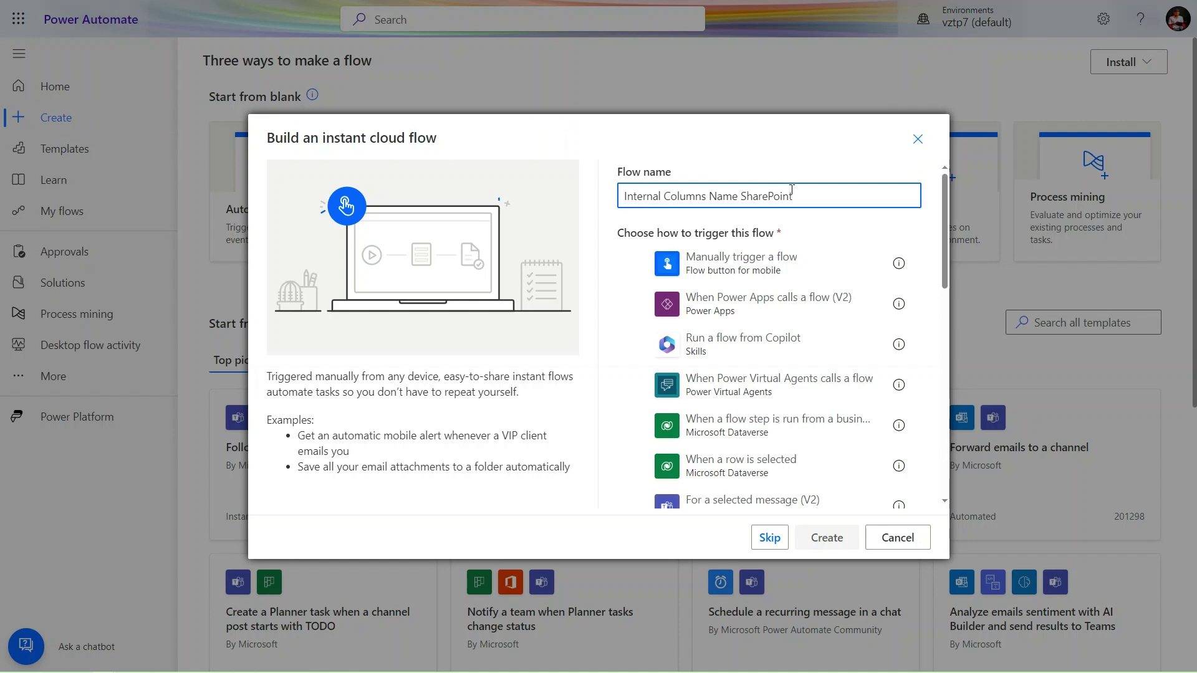
type("Y")
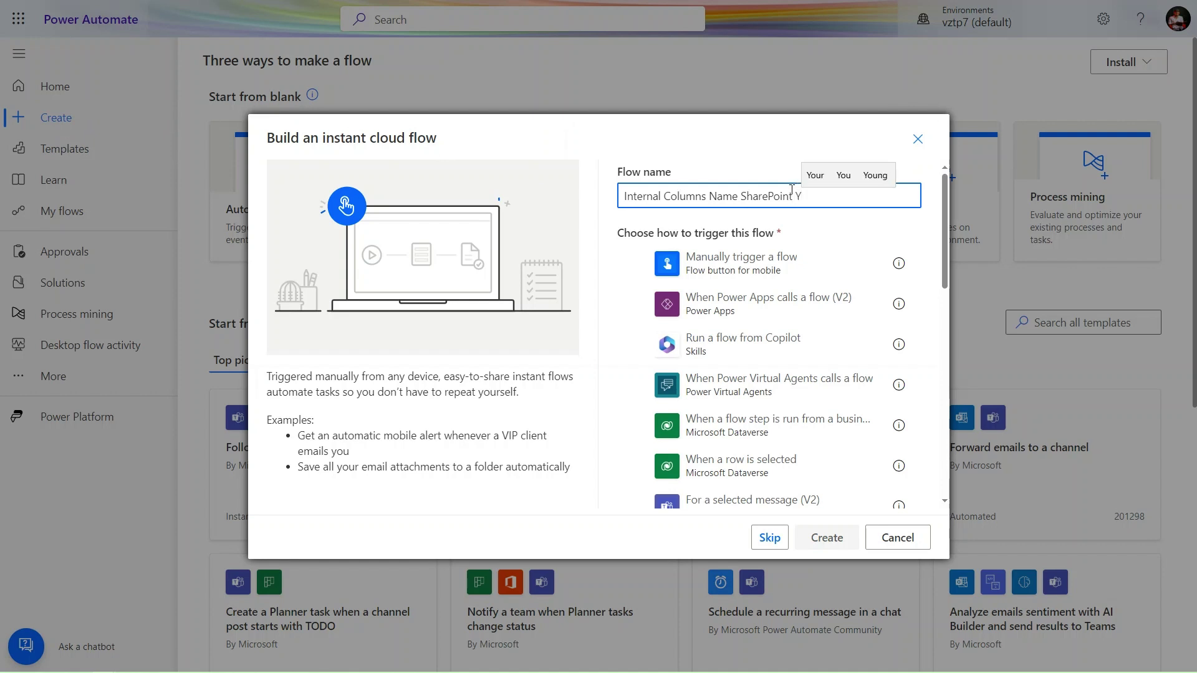
type("ou")
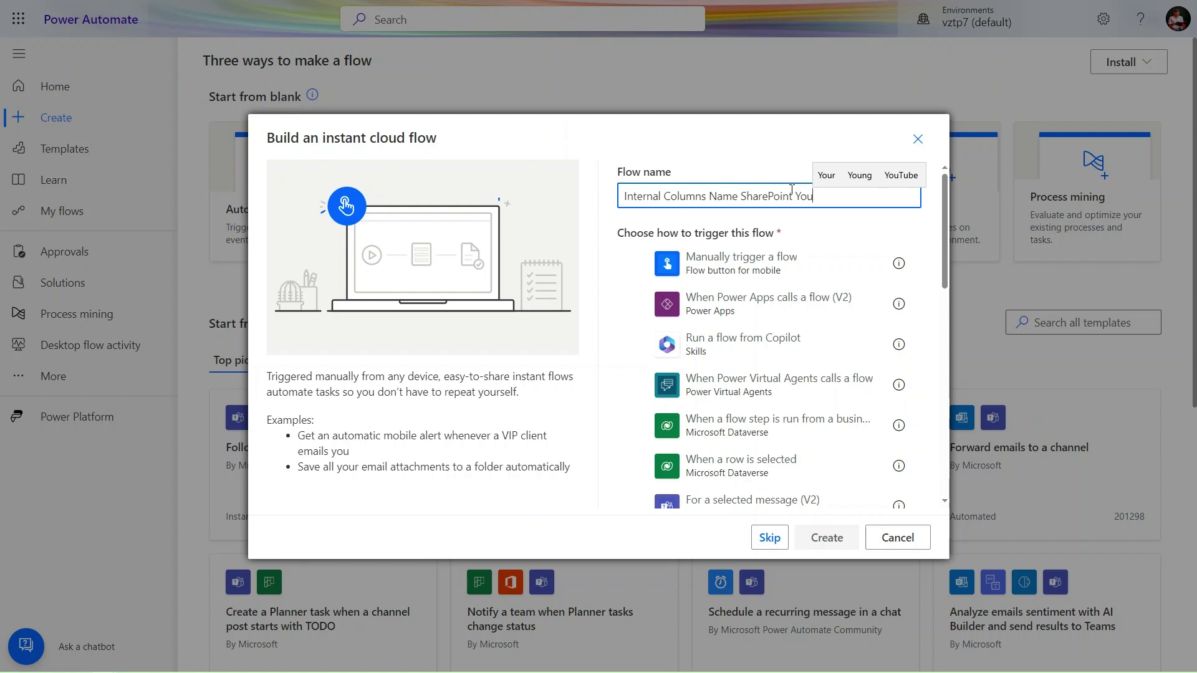
type("be demo")
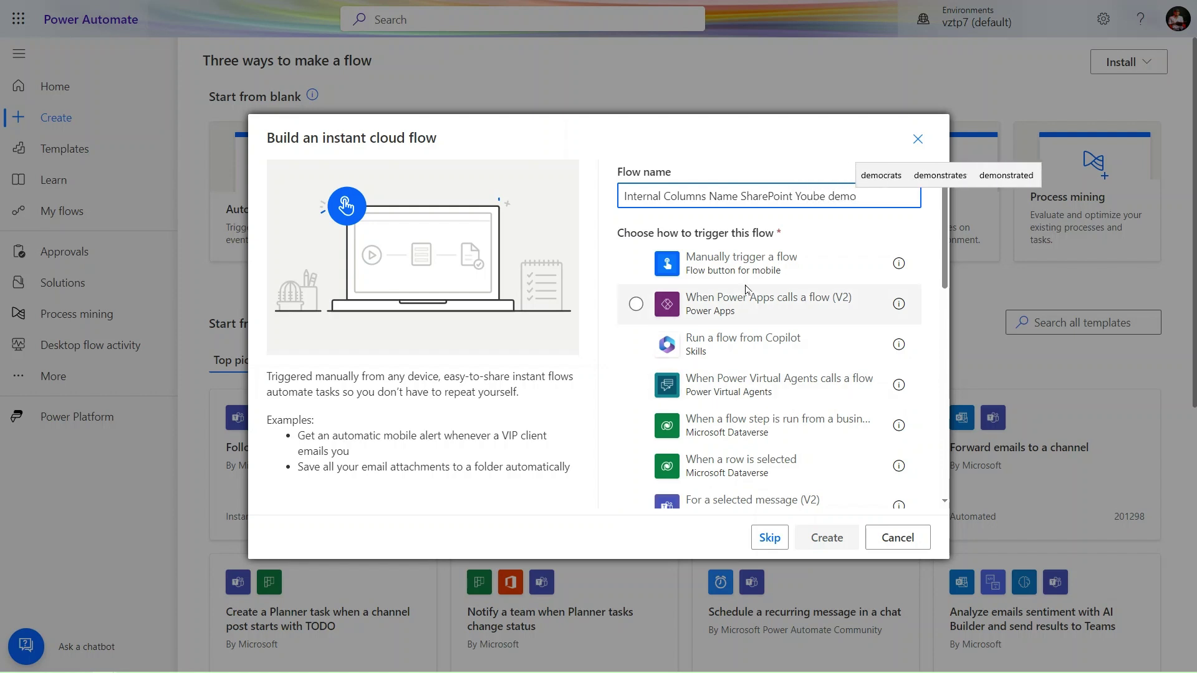
Step: Create the flow with the Manually trigger a flow trigger and add a Send an HTTP request to SharePoint action after it
left_click(717, 265)
left_click(839, 549)
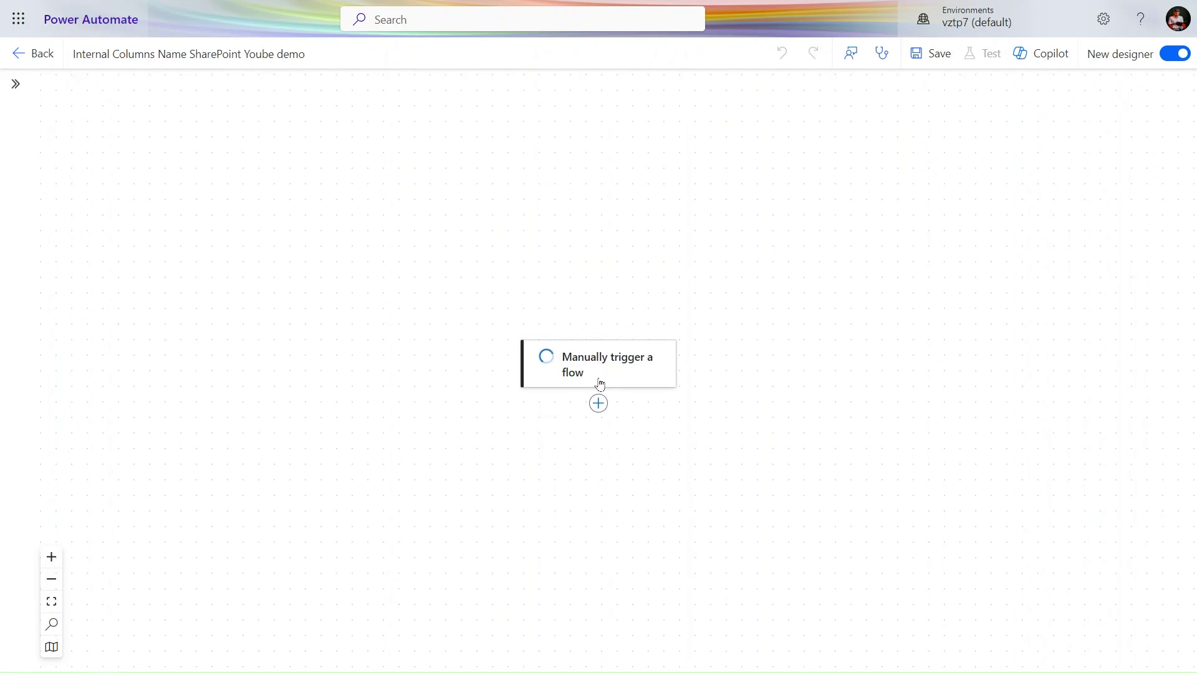
left_click_drag(623, 283, 825, 77)
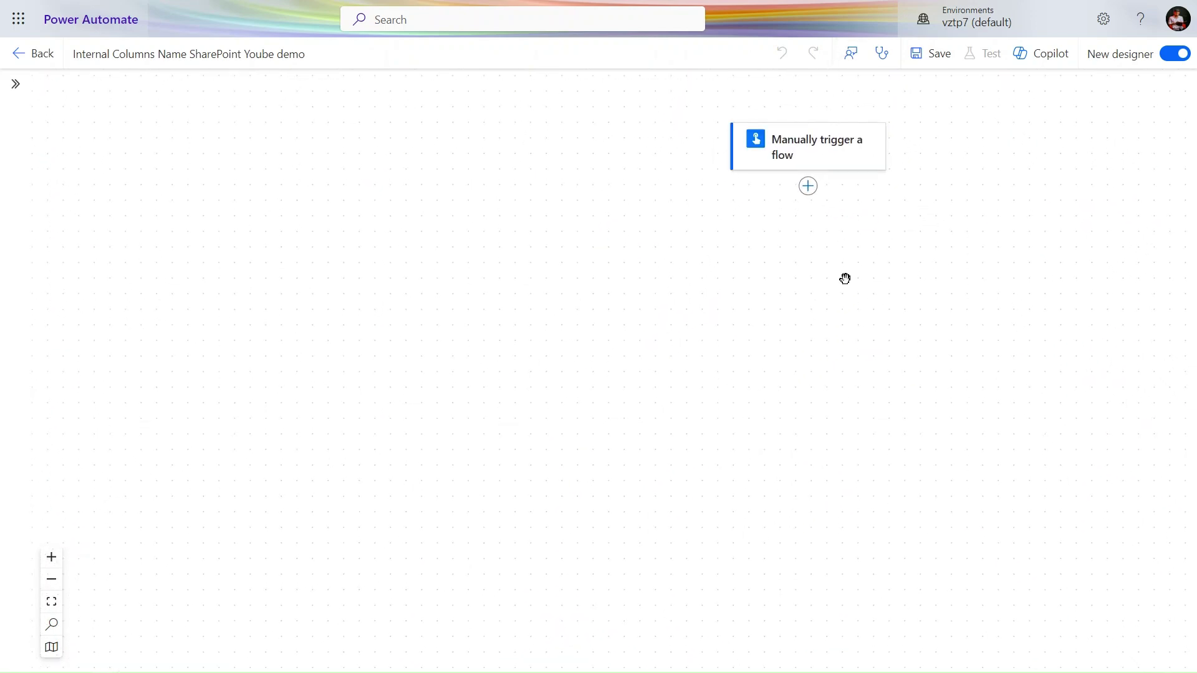
left_click(811, 189)
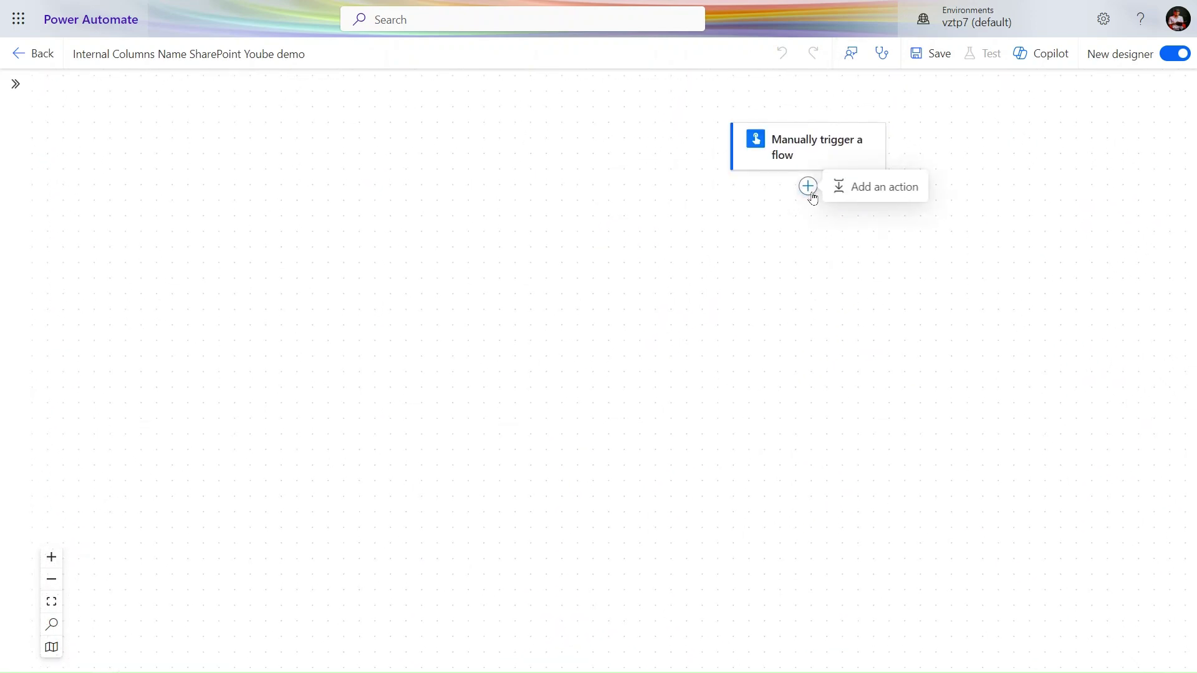
left_click(859, 187)
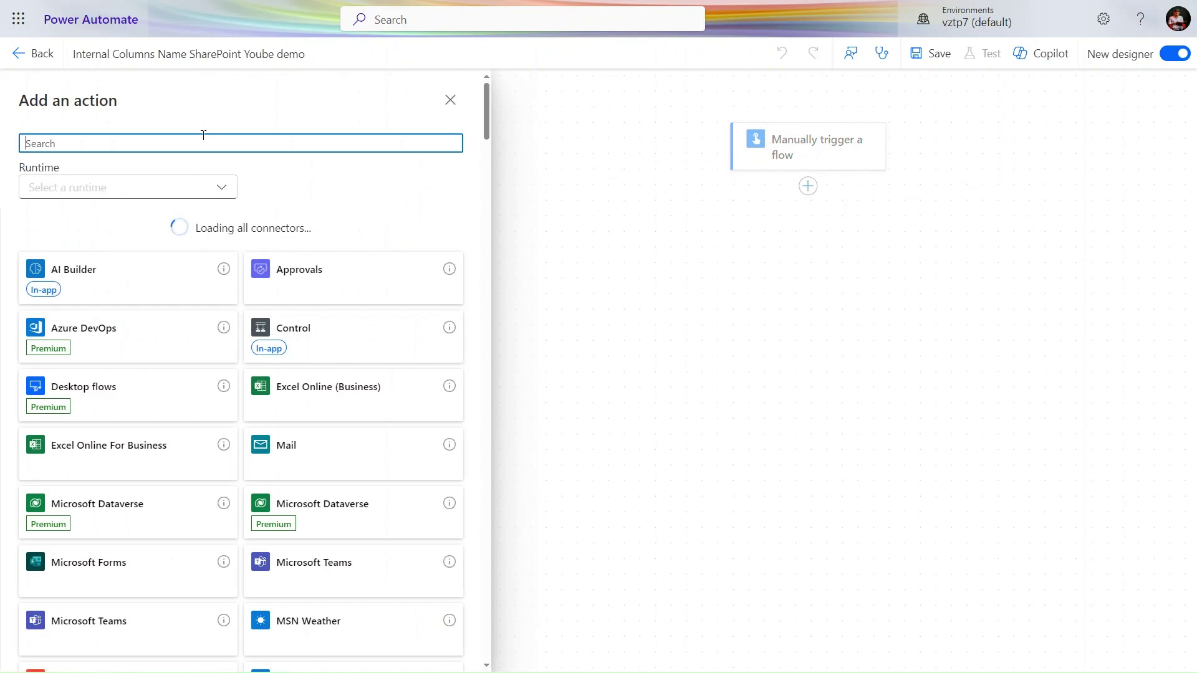
type("http")
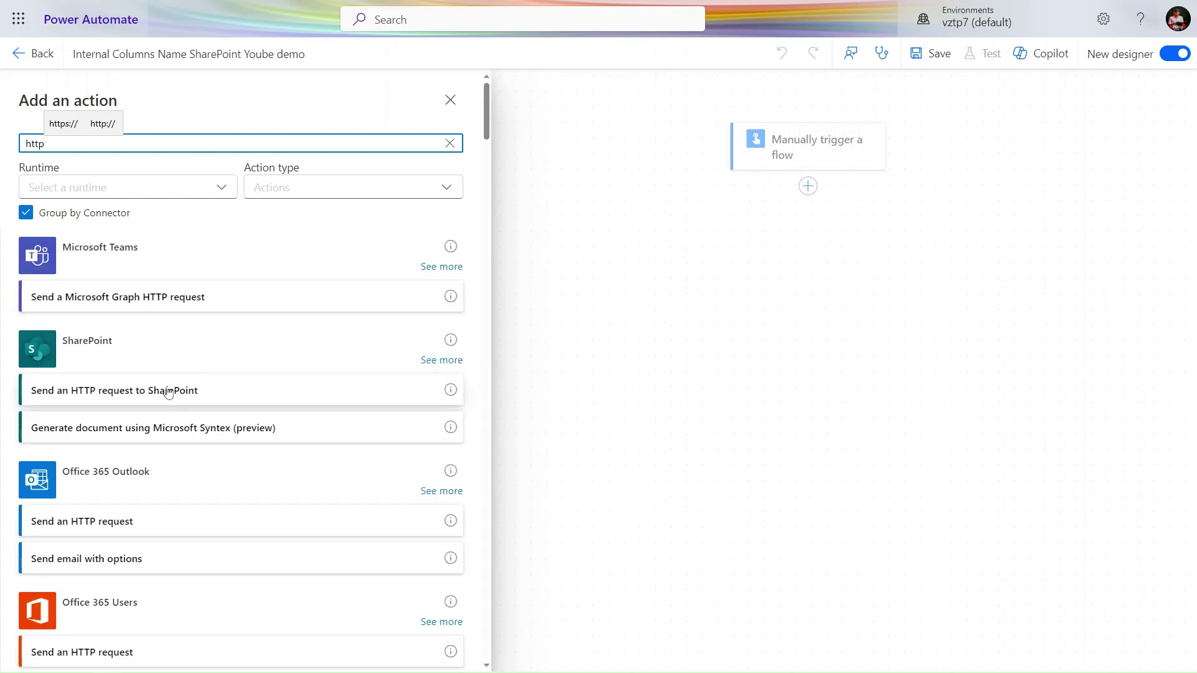
left_click(169, 392)
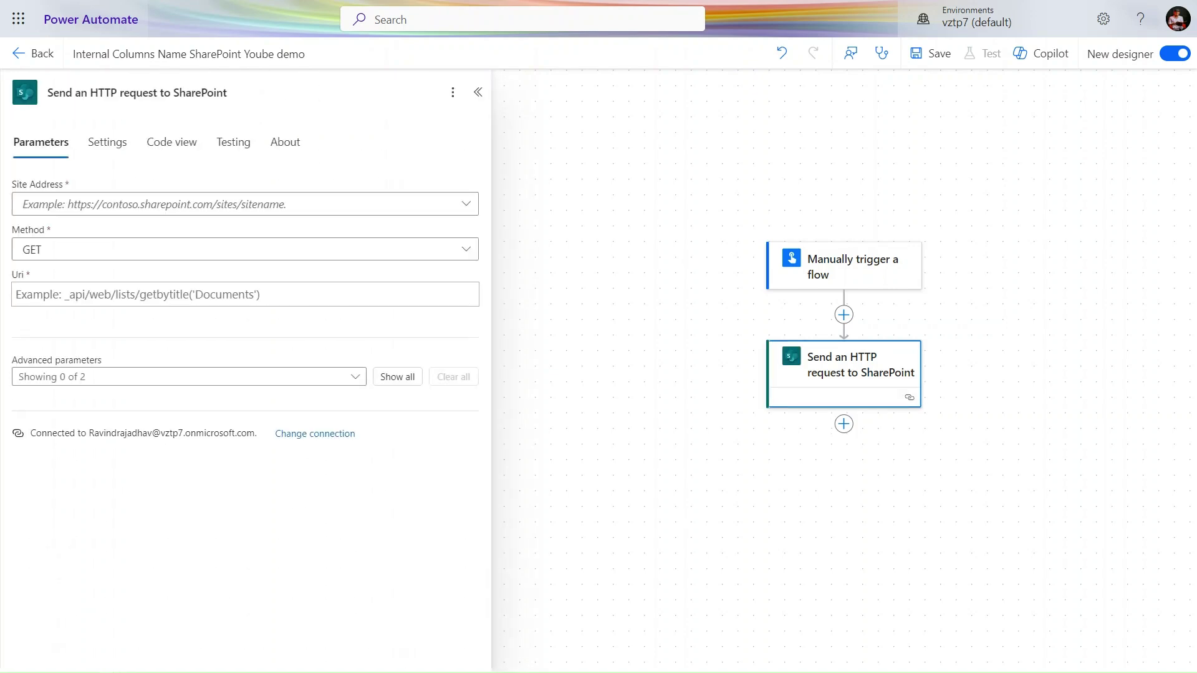
Step: Set the request's method to GET and its site address to the TimesheetPowerApp site
left_click(300, 249)
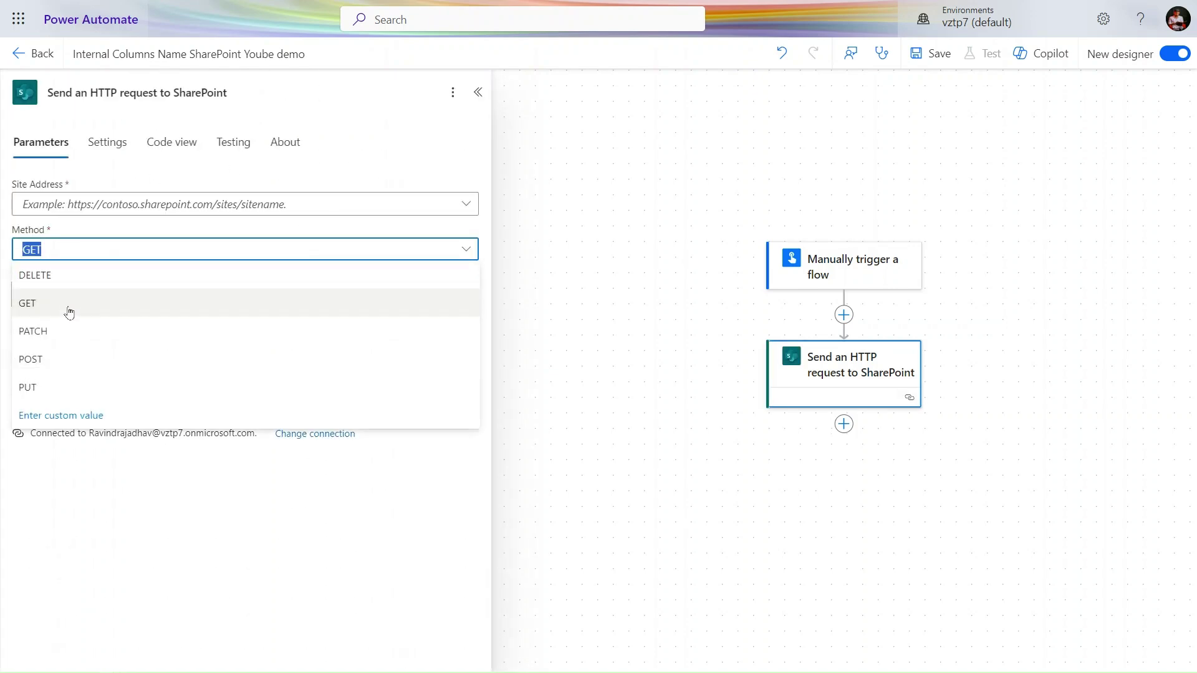
left_click(70, 305)
left_click(232, 204)
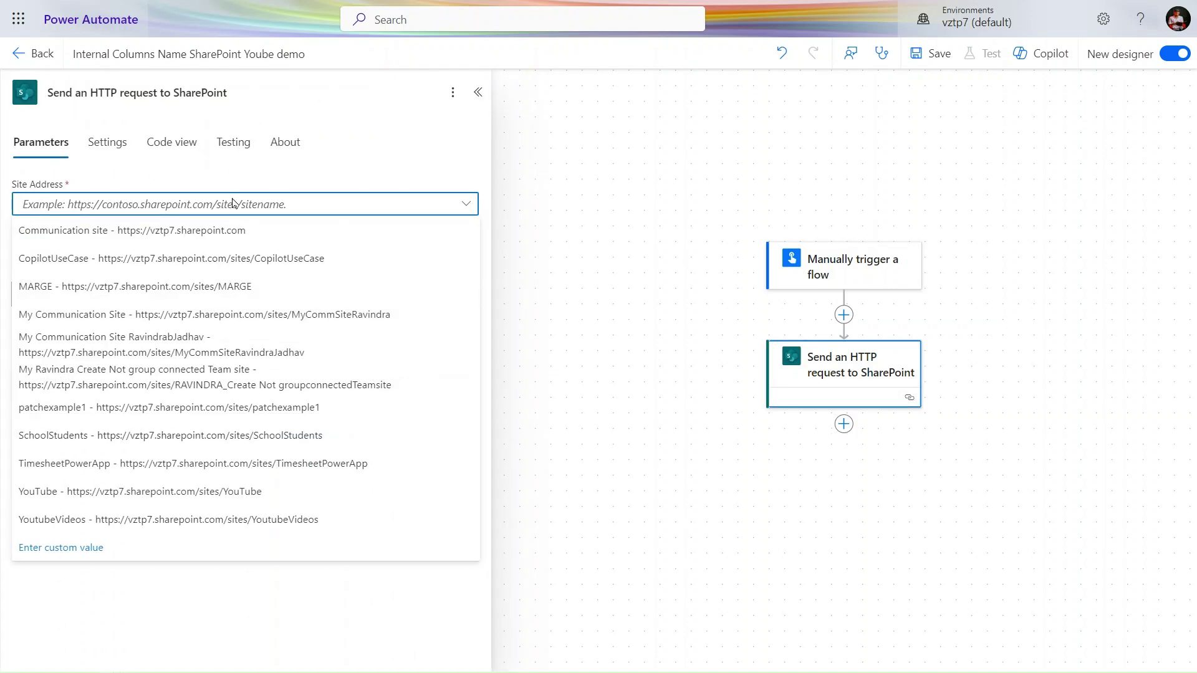
left_click(230, 464)
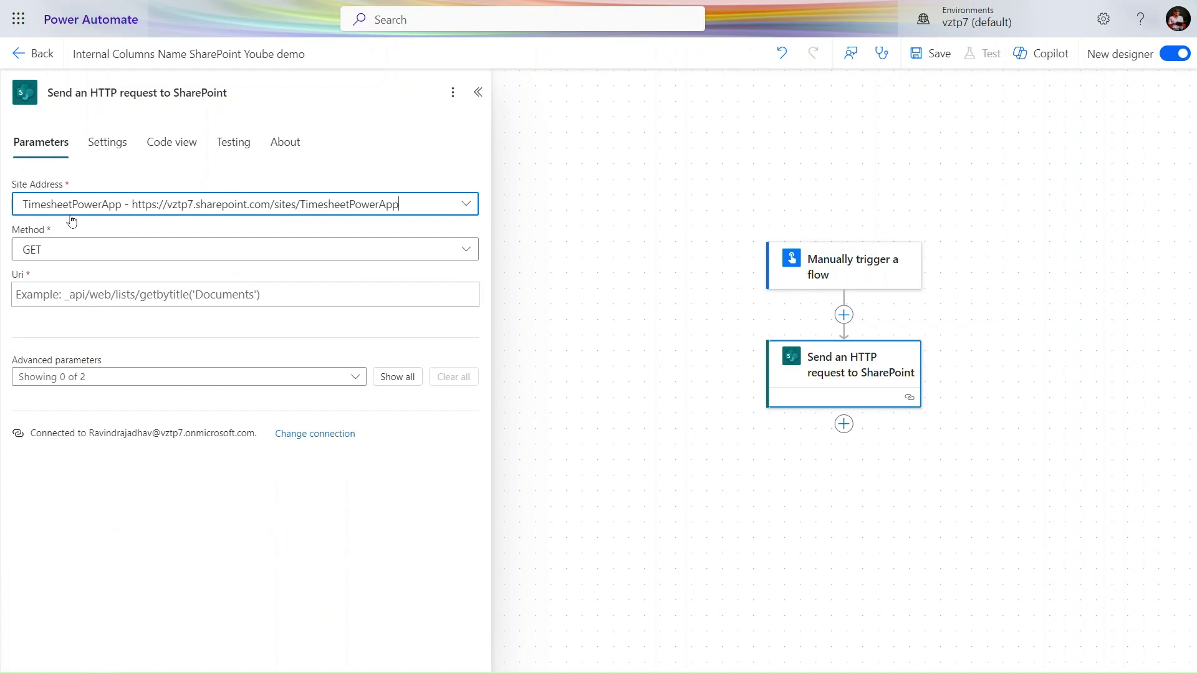
Step: Enter _api/Web/Lists(guid'eadabe82-46dd-4fb6-80df-023f473ed600')/fields as the request's Uri
left_click(242, 297)
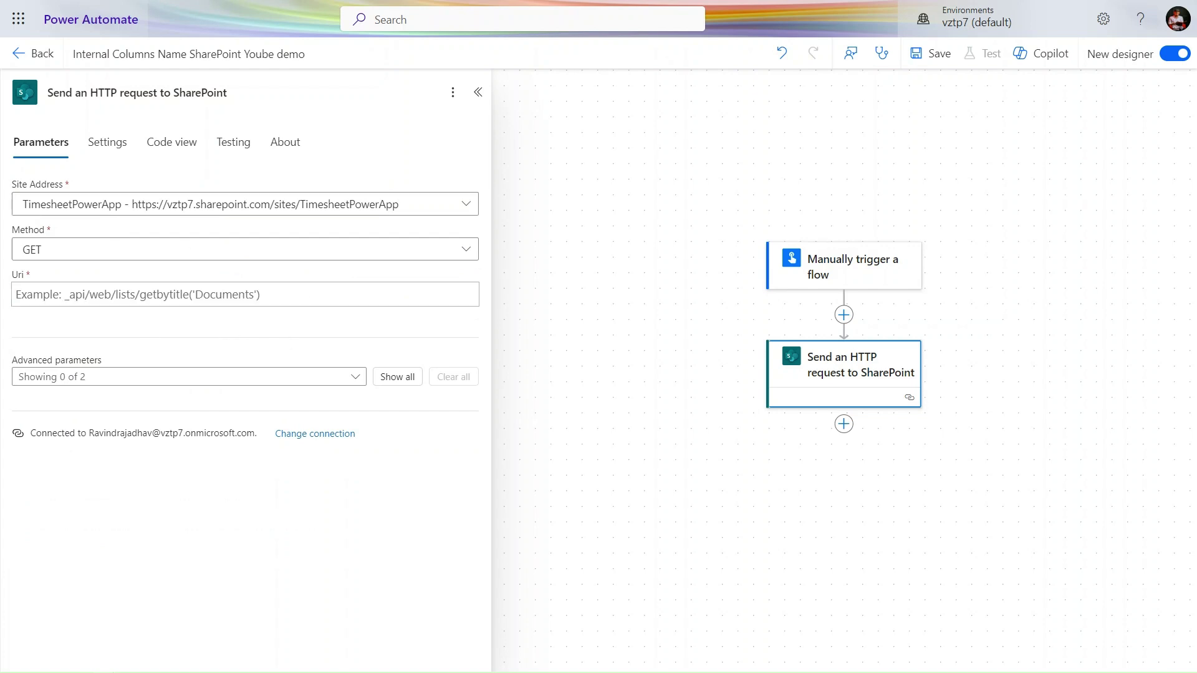
left_click(284, 303)
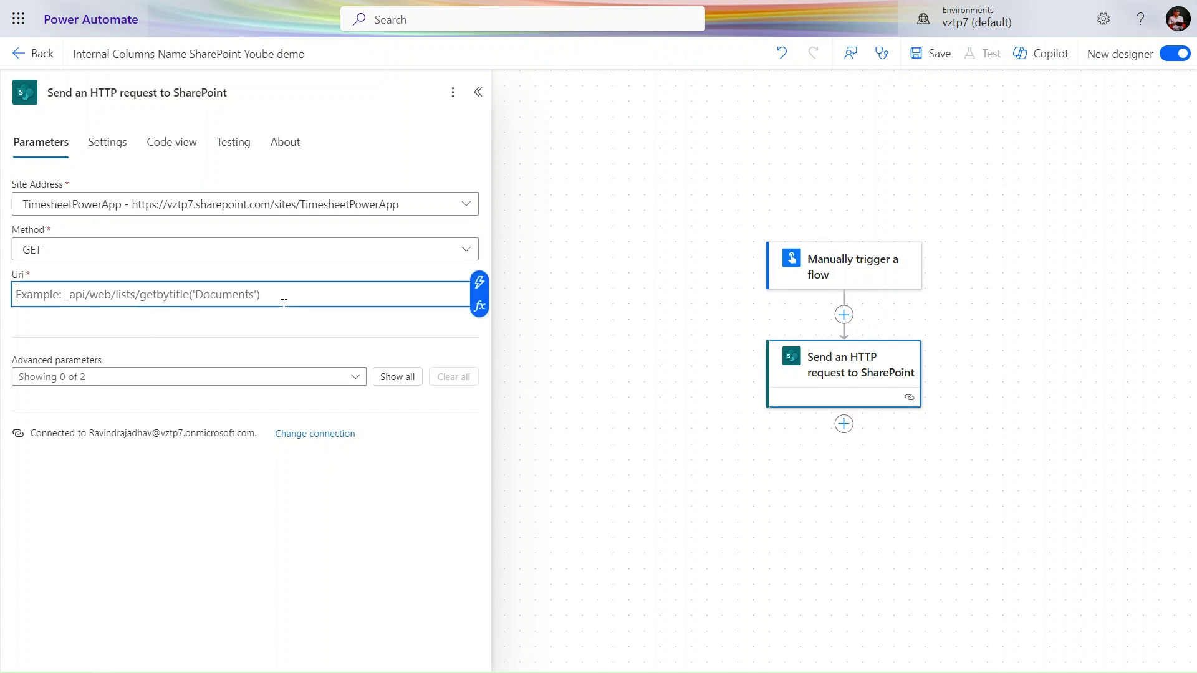
type("_api/Web/Lists(guid'eadabe82-46dd-4fb6-80df-023f473ed600')/fields")
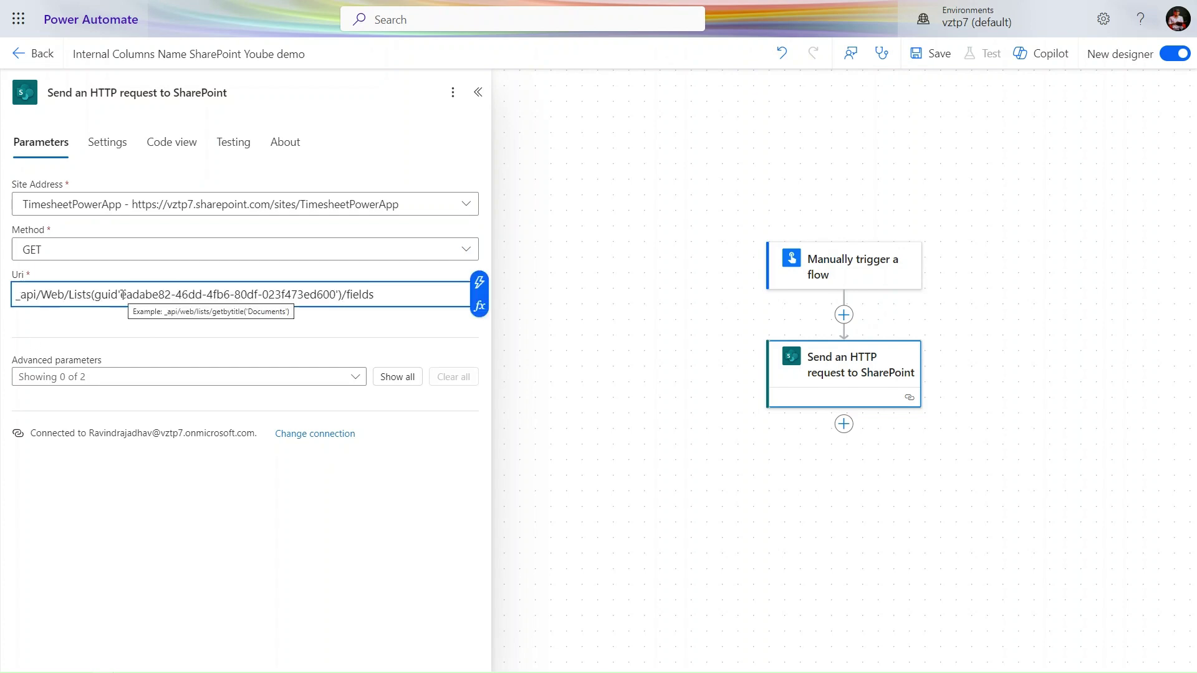
Step: Copy the list ID in the request's Uri and remove it, leaving the quotes after guid empty
left_click_drag(120, 295, 177, 294)
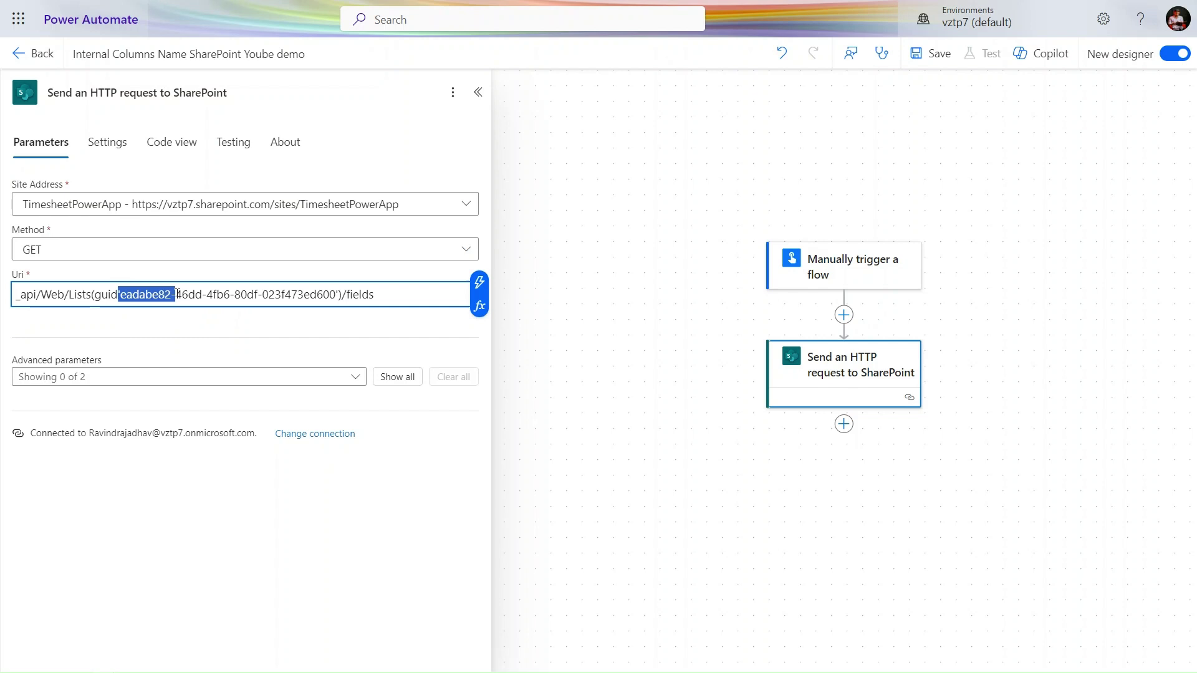
double_click(137, 293)
left_click(126, 294)
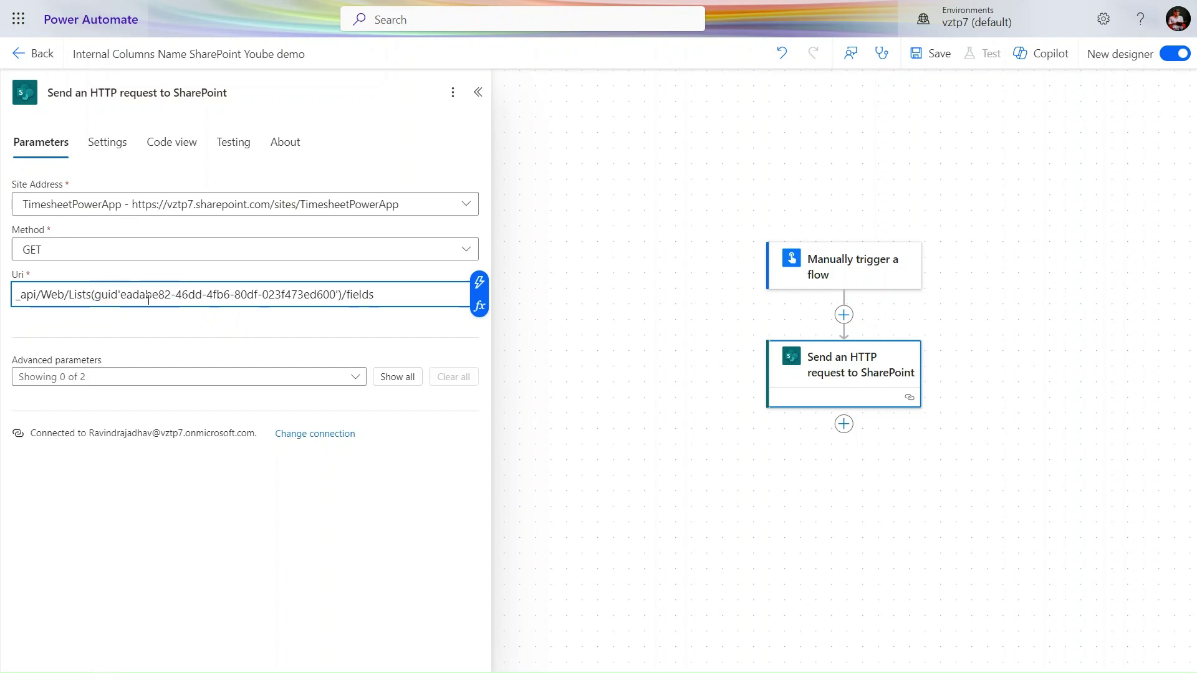
key("shift+Right")
key("shift+Right")
key("shift+Right")
key("shift+Right")
key("shift+Right")
key("shift+Right")
key("shift+Right")
key("shift+Right")
key("shift+Right")
key("shift+Right")
key("shift+Right")
key("shift+Right")
key("shift+Right")
key("shift+Right")
key("shift+Right")
key("shift+Right")
key("shift+Right")
key("shift+Right")
key("shift+Right")
key("shift+Right")
key("ctrl+c")
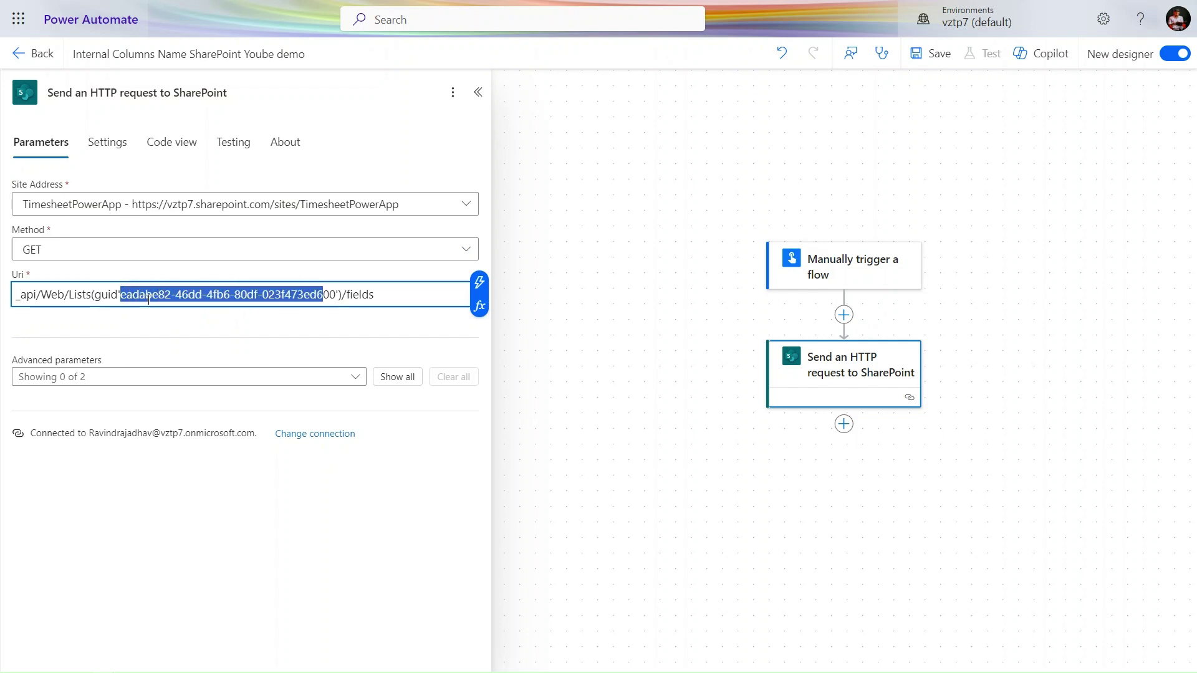
key("BackSpace")
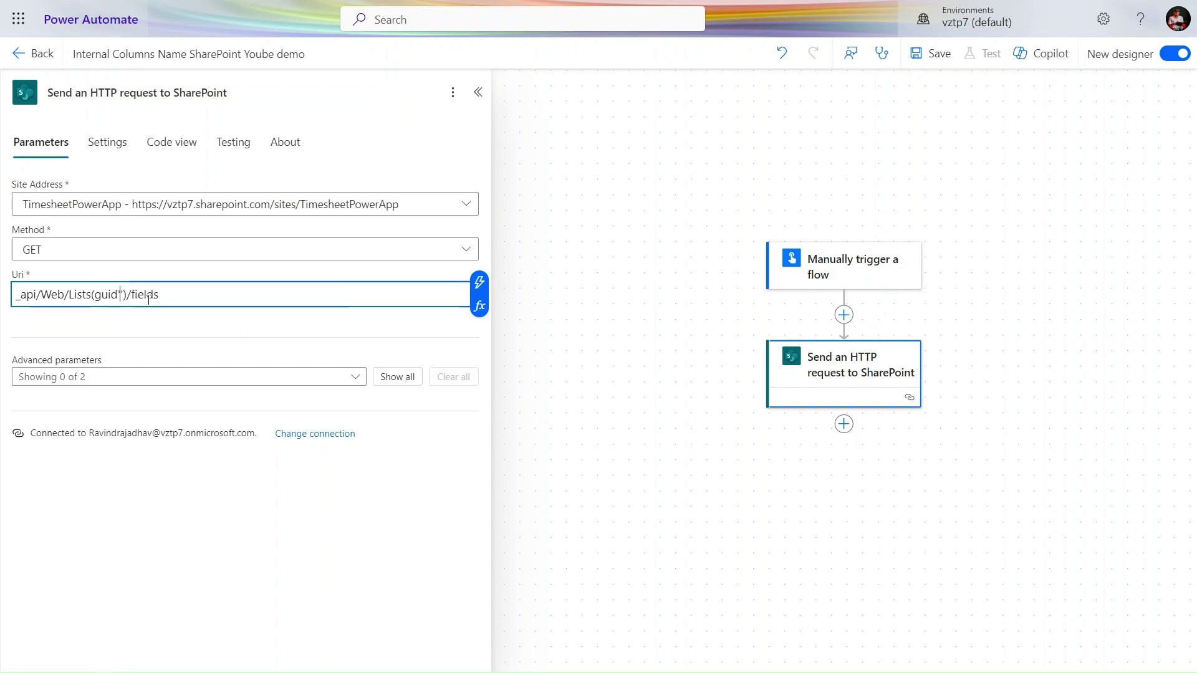
left_click(193, 301)
left_click(120, 293)
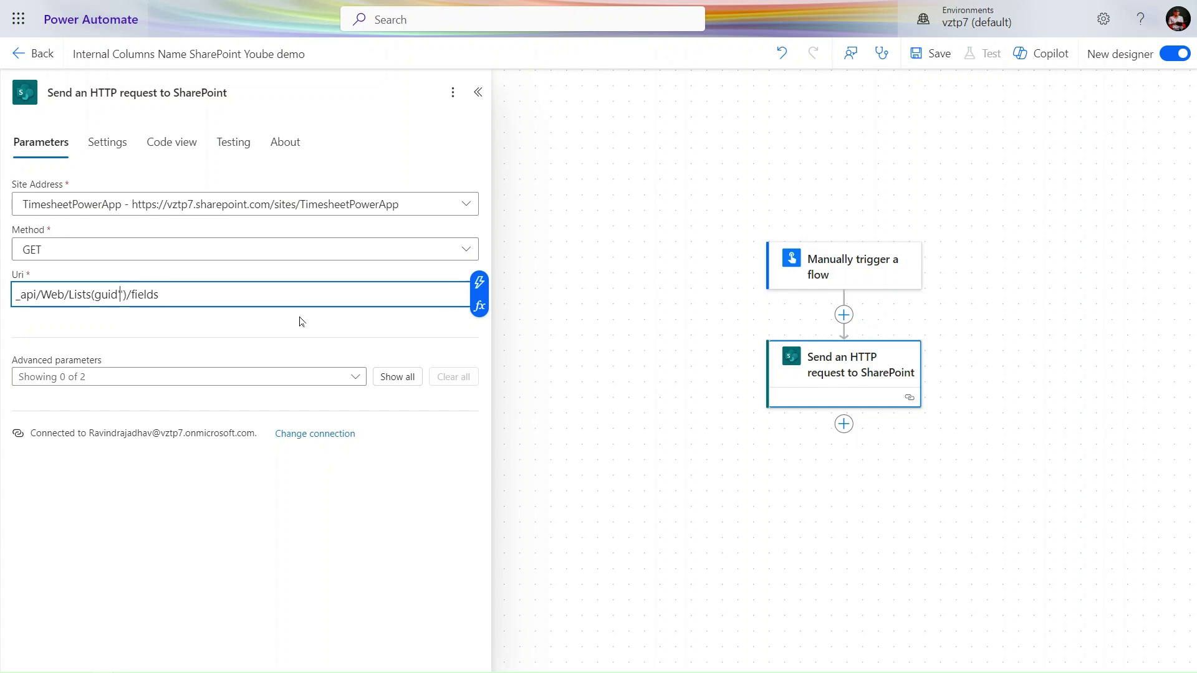
Step: Check the list ID in the TimeEntries settings page address, return to the flow and paste the ID between the Uri's quotes
left_click(206, 14)
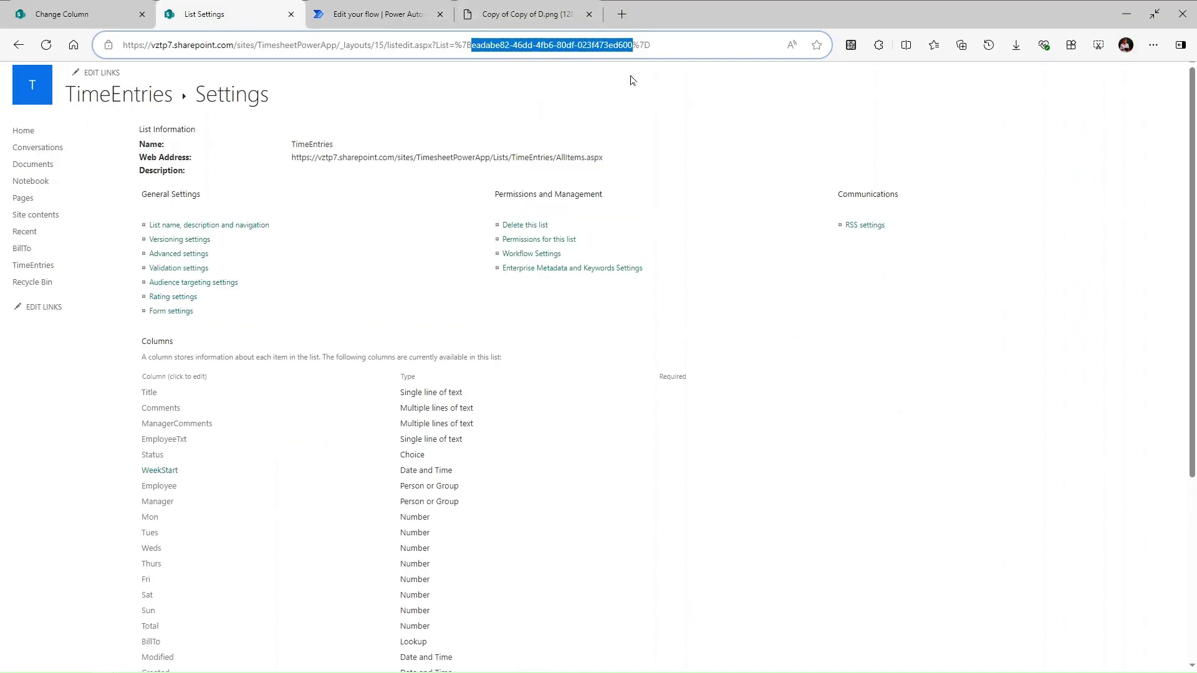
left_click(87, 10)
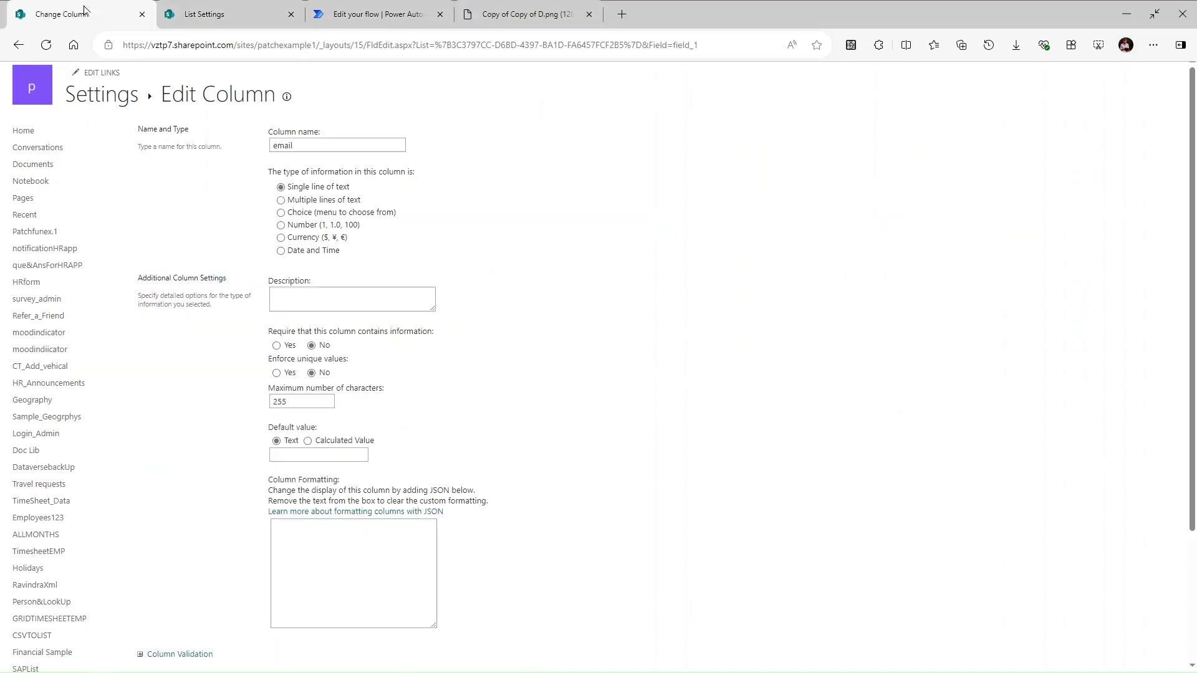
left_click(260, 8)
left_click(374, 13)
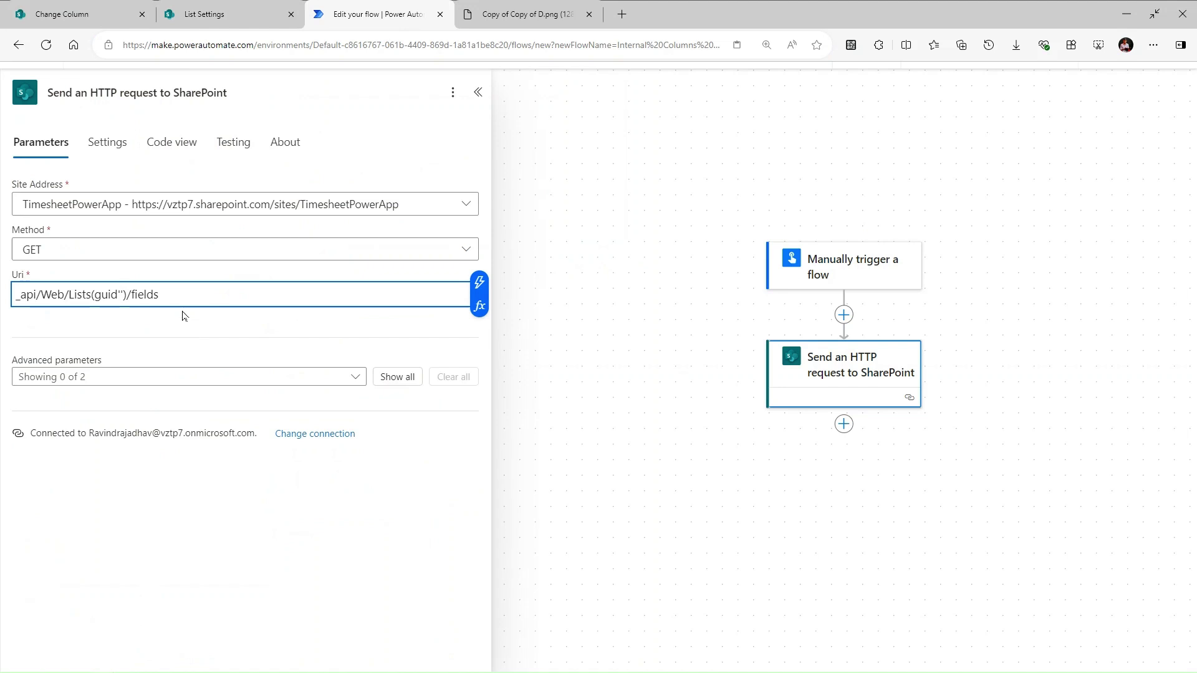
key("ctrl+v")
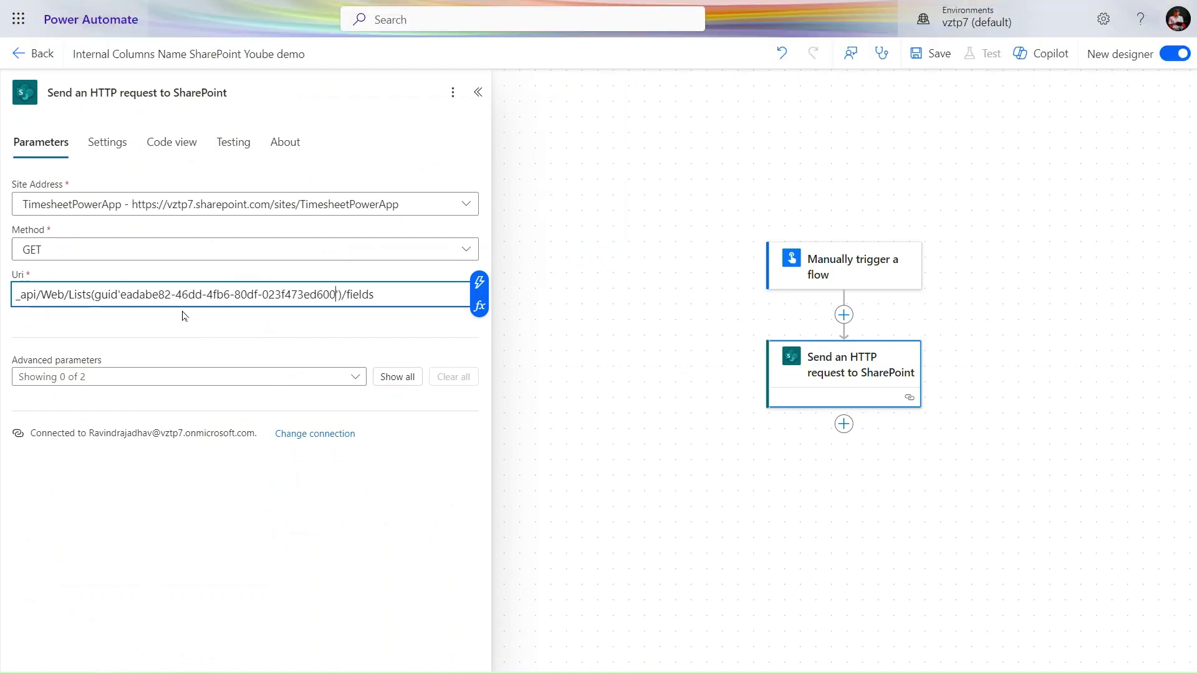
Step: Show all advanced parameters and add accept and content-type headers as JSON, both application/json;odata=verbose, then return the headers to key value mode
left_click(395, 378)
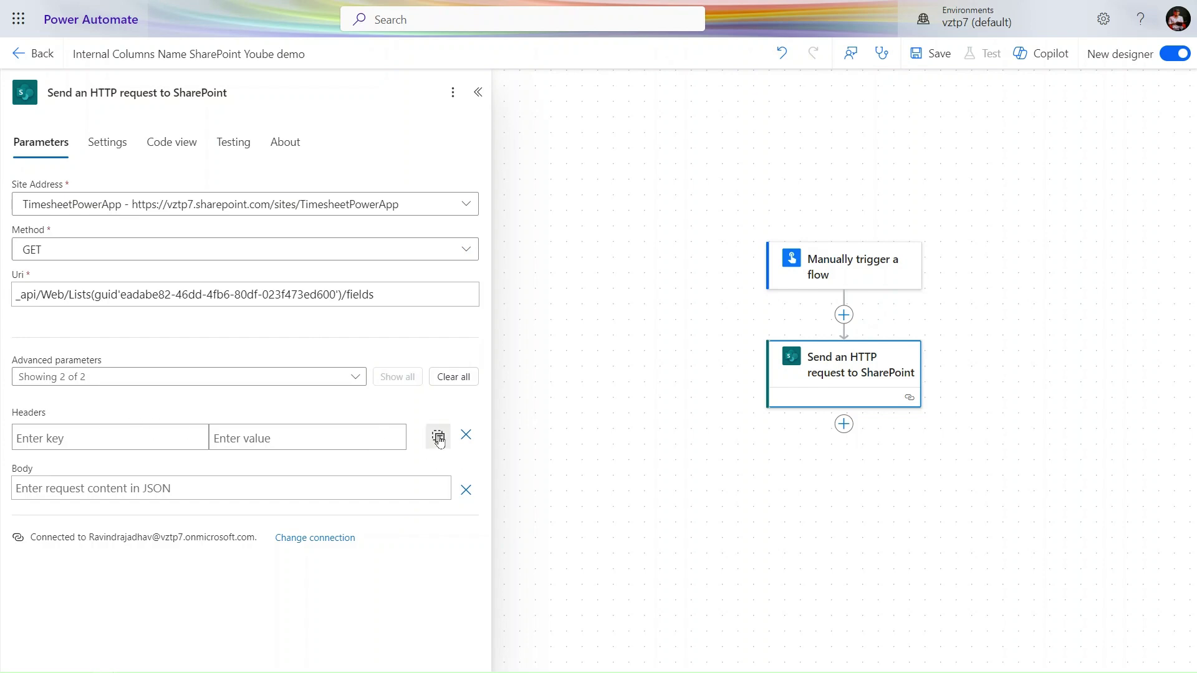
left_click(438, 437)
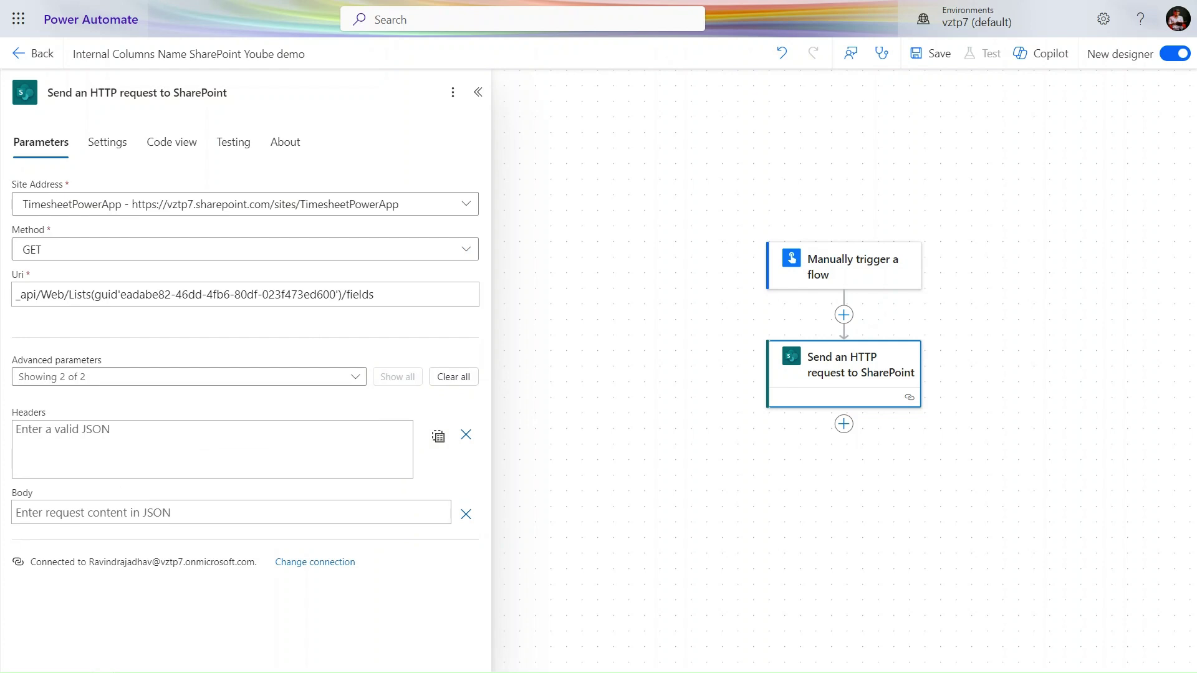
left_click(166, 441)
type("{   \"accept\": \"application/json;odata=verbose\",   \"content-type\": \"application/json;odata=verbose\" }")
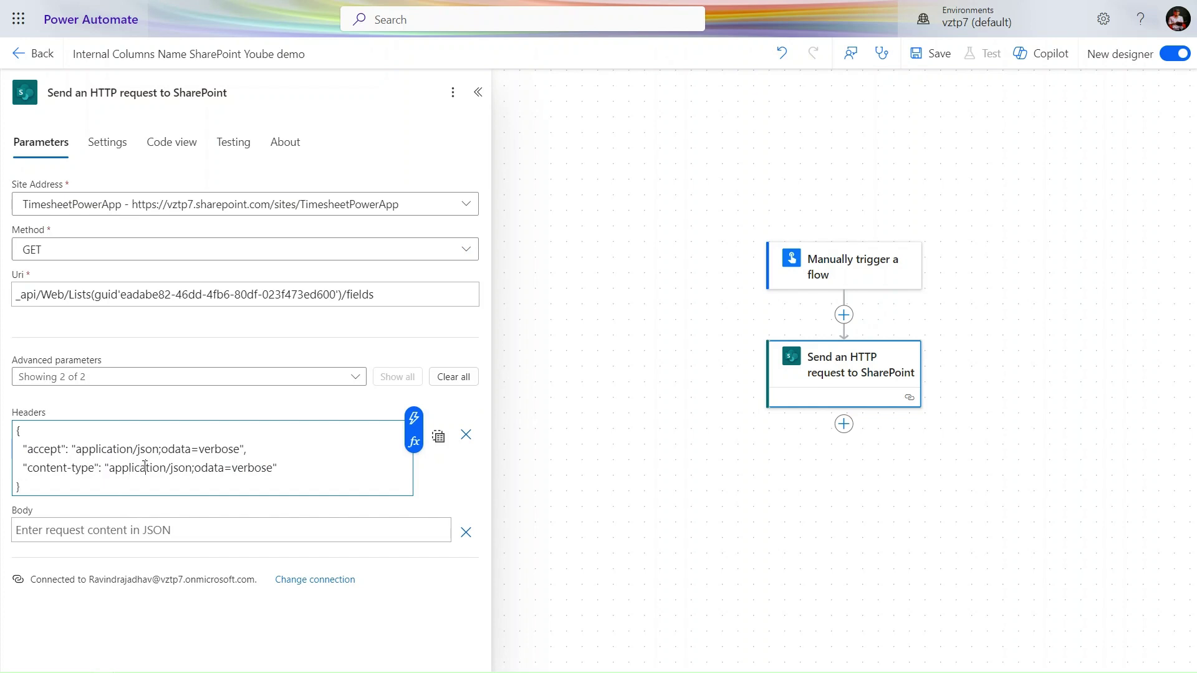
double_click(145, 468)
double_click(41, 449)
double_click(109, 449)
left_click(133, 449)
double_click(208, 449)
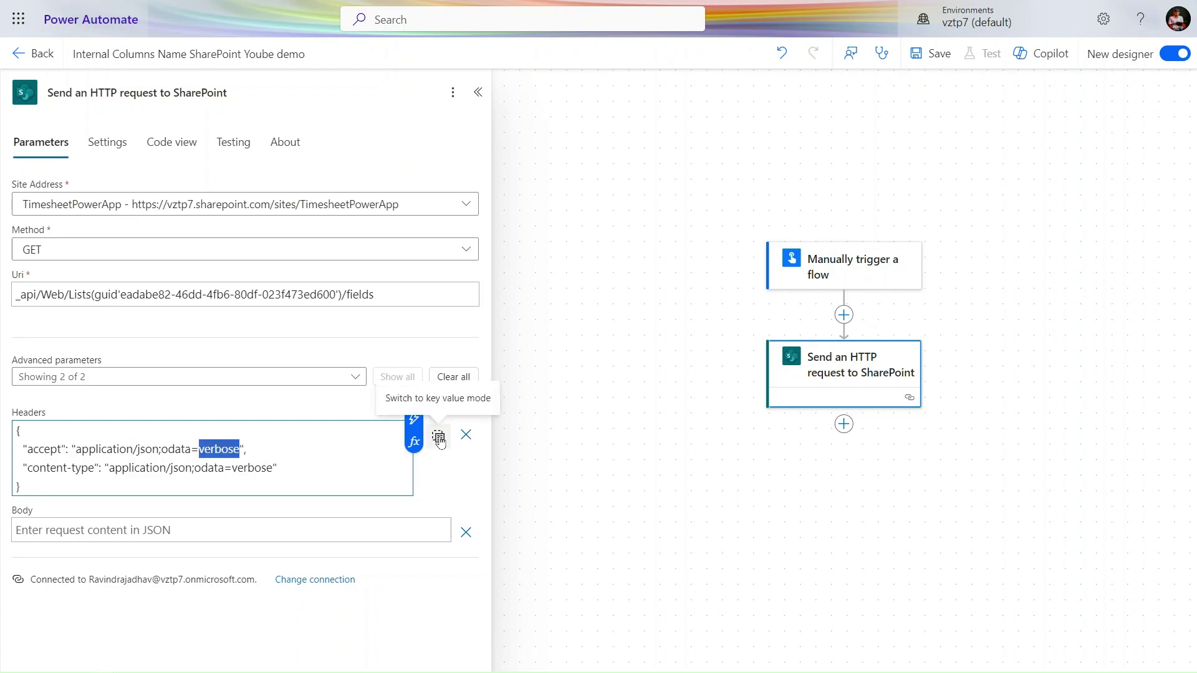
left_click(439, 439)
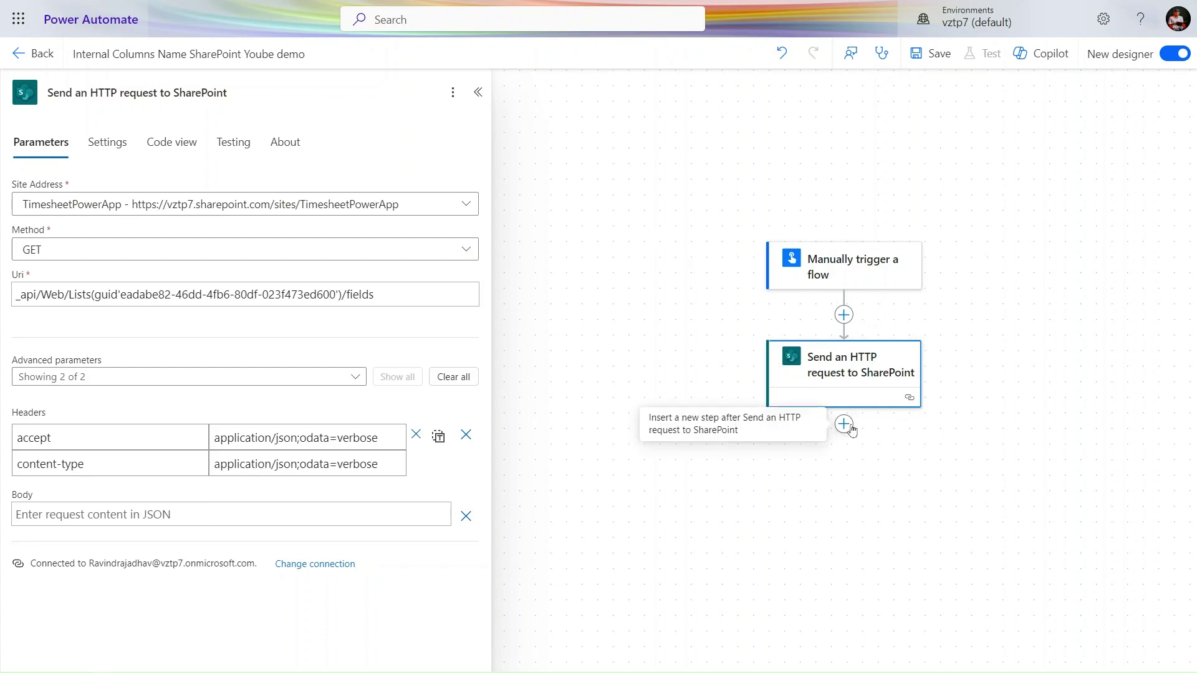
Step: Save the flow and run a manual test of it using the SharePoint connection
left_click(936, 55)
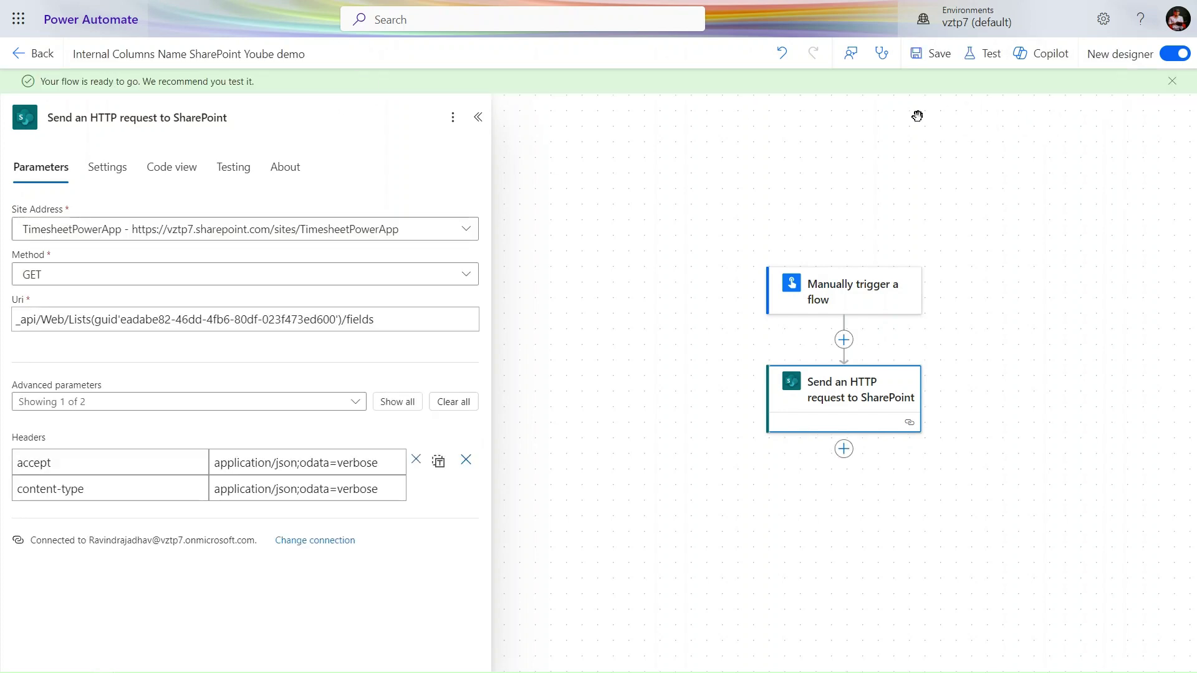
left_click(986, 53)
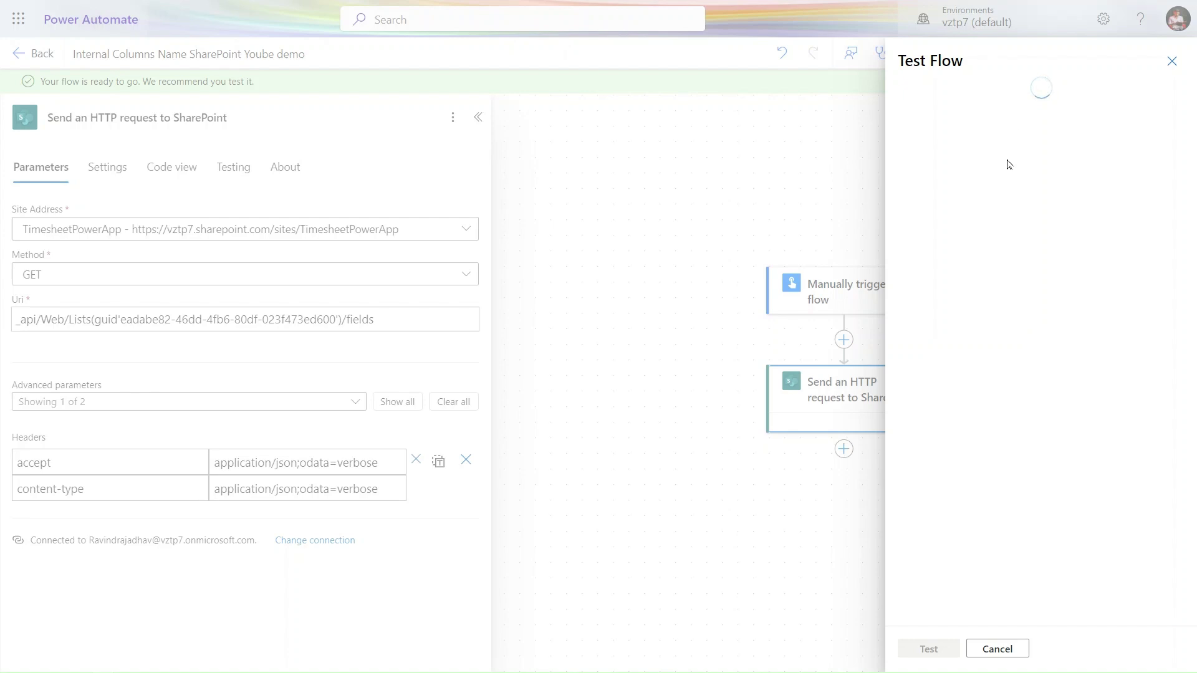
left_click(945, 98)
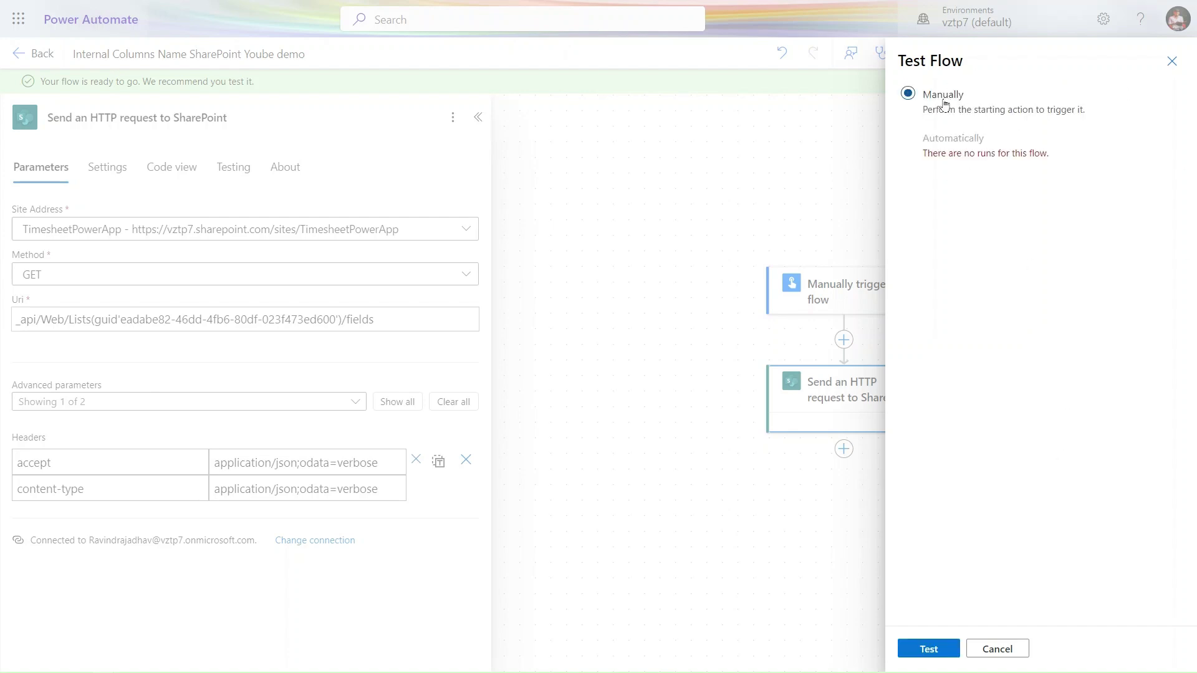
left_click(926, 648)
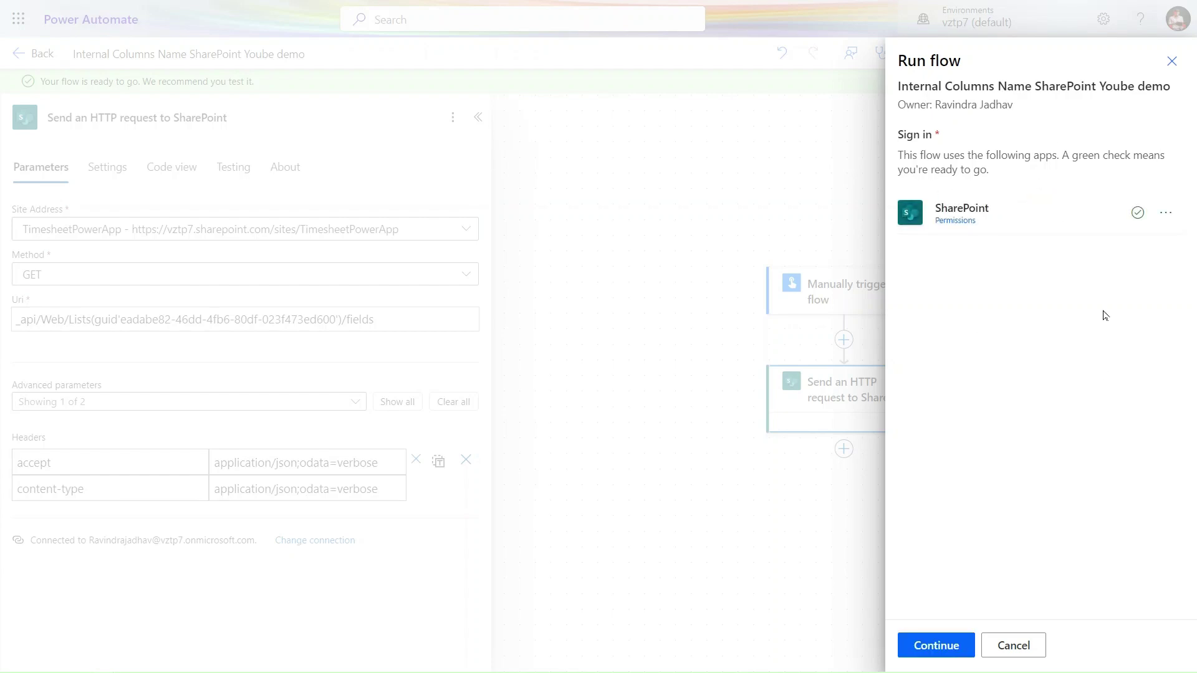
left_click(943, 650)
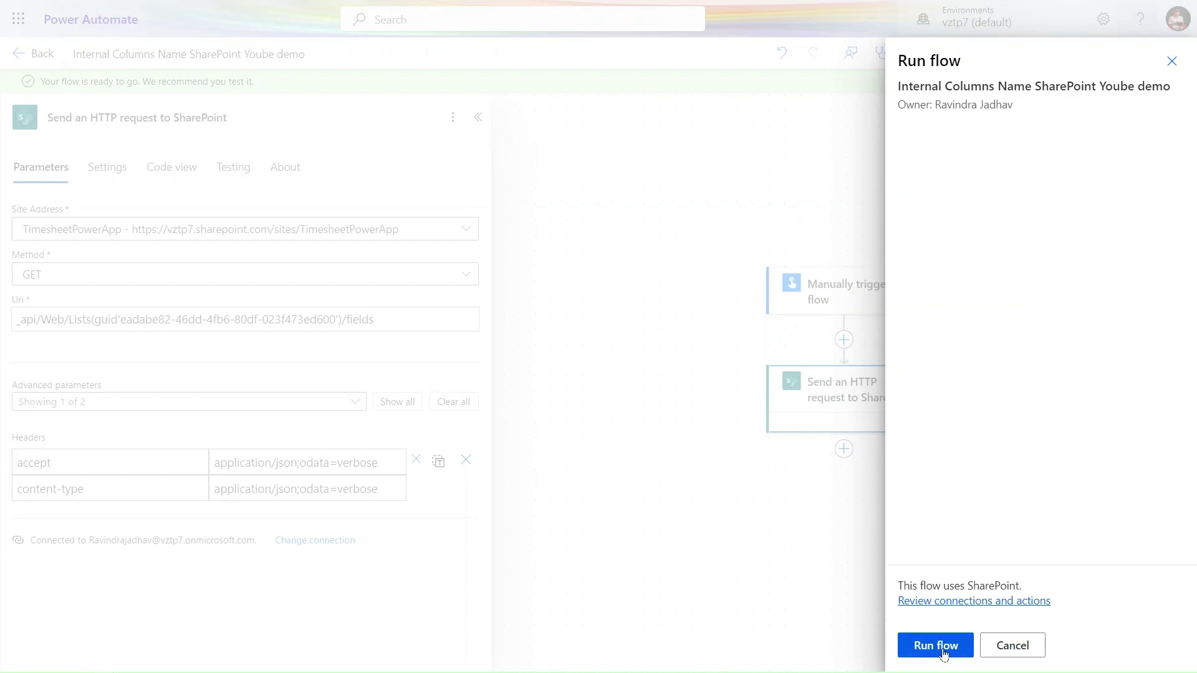
left_click(942, 650)
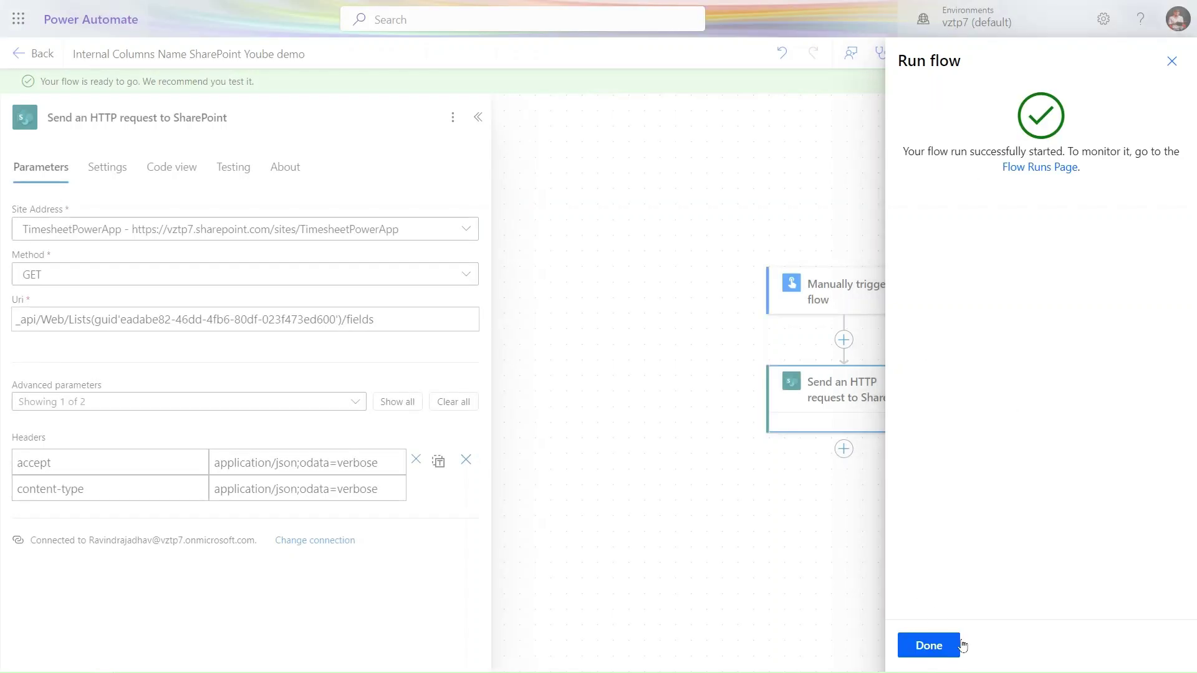
left_click(937, 642)
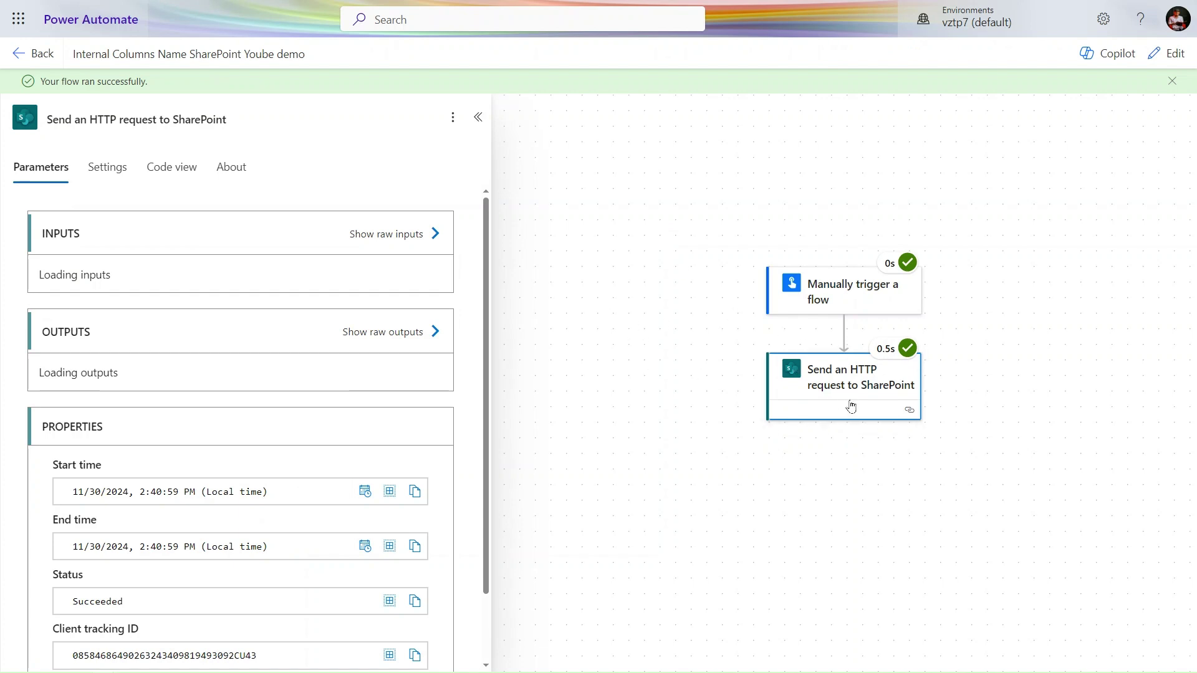
Step: Open the raw outputs of the Send an HTTP request to SharePoint action from the test run
scroll(359, 360, "down", 5)
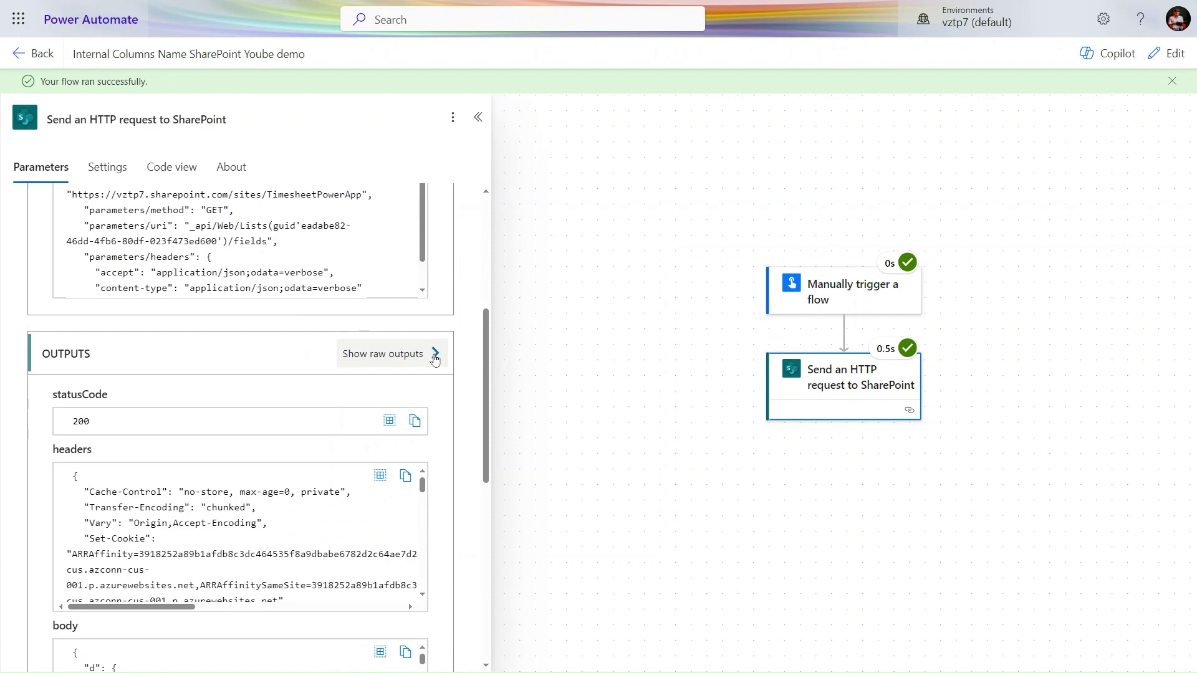
left_click(434, 356)
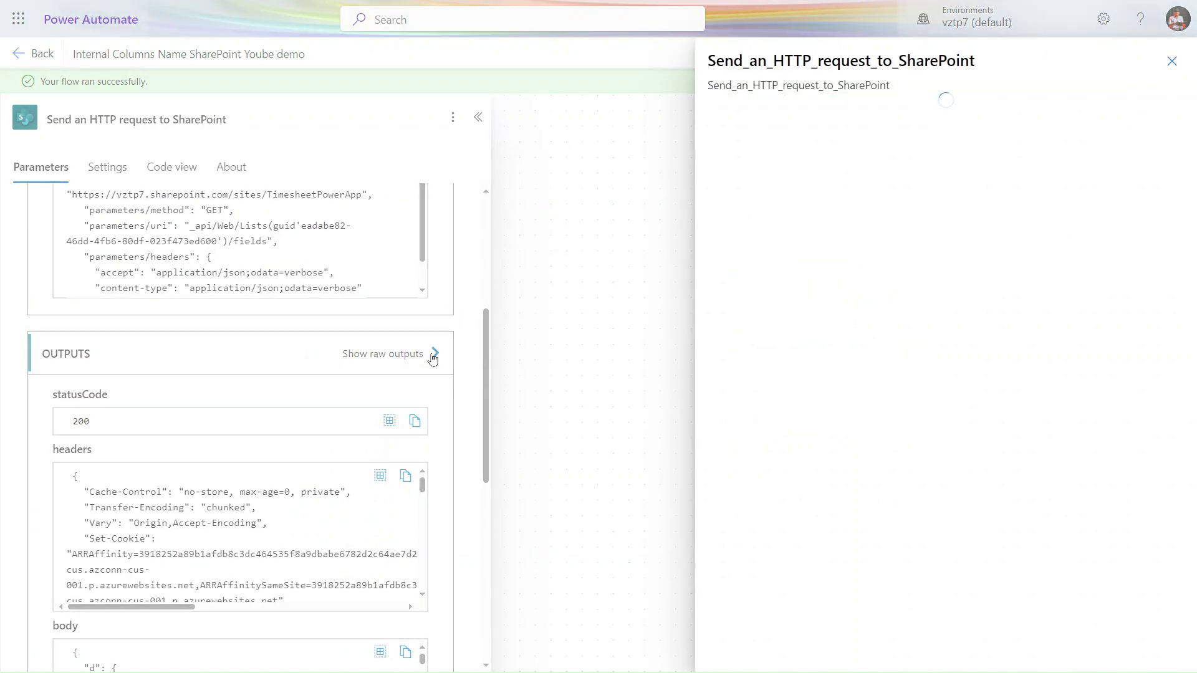
Step: Copy the entire raw output into the online JSON viewer and expand its tree through body, d and results to item 0
left_click(873, 354)
key("ctrl+a")
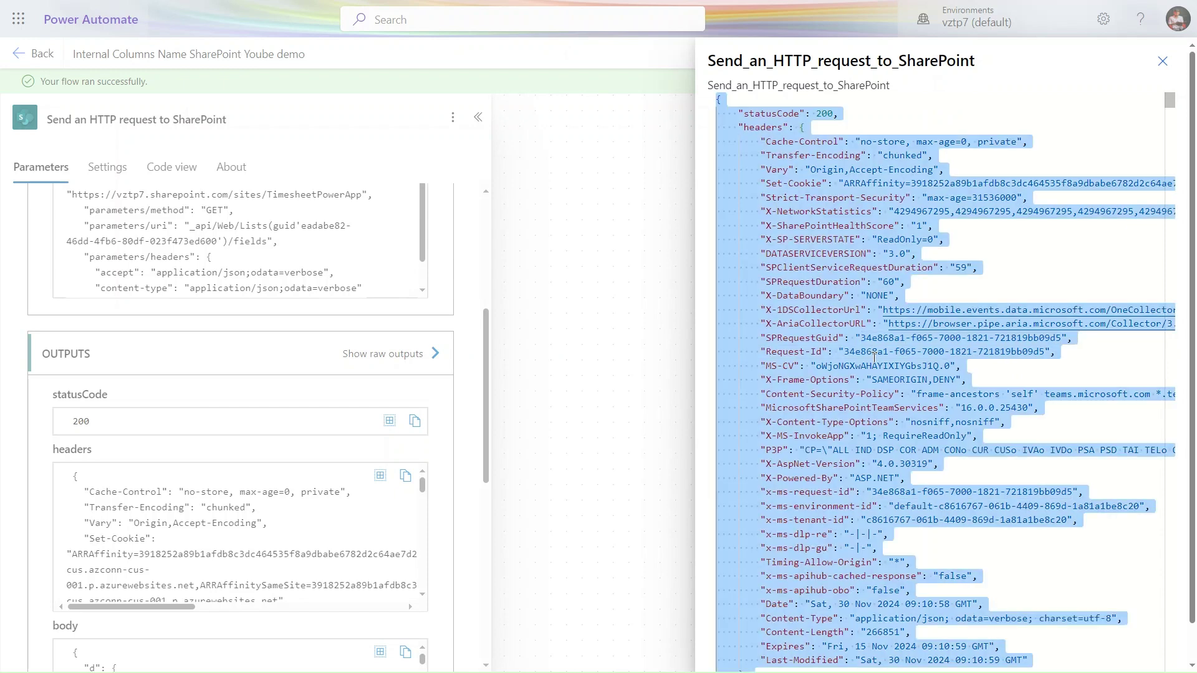
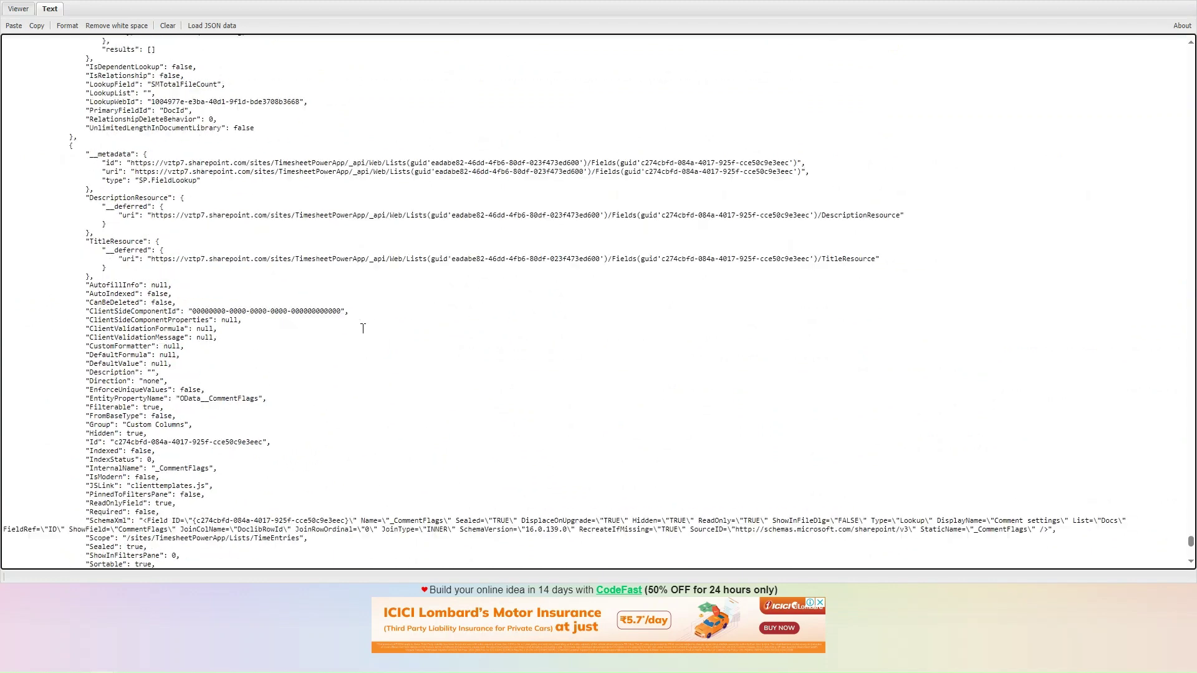
scroll(363, 329, "up", 1)
left_click(19, 9)
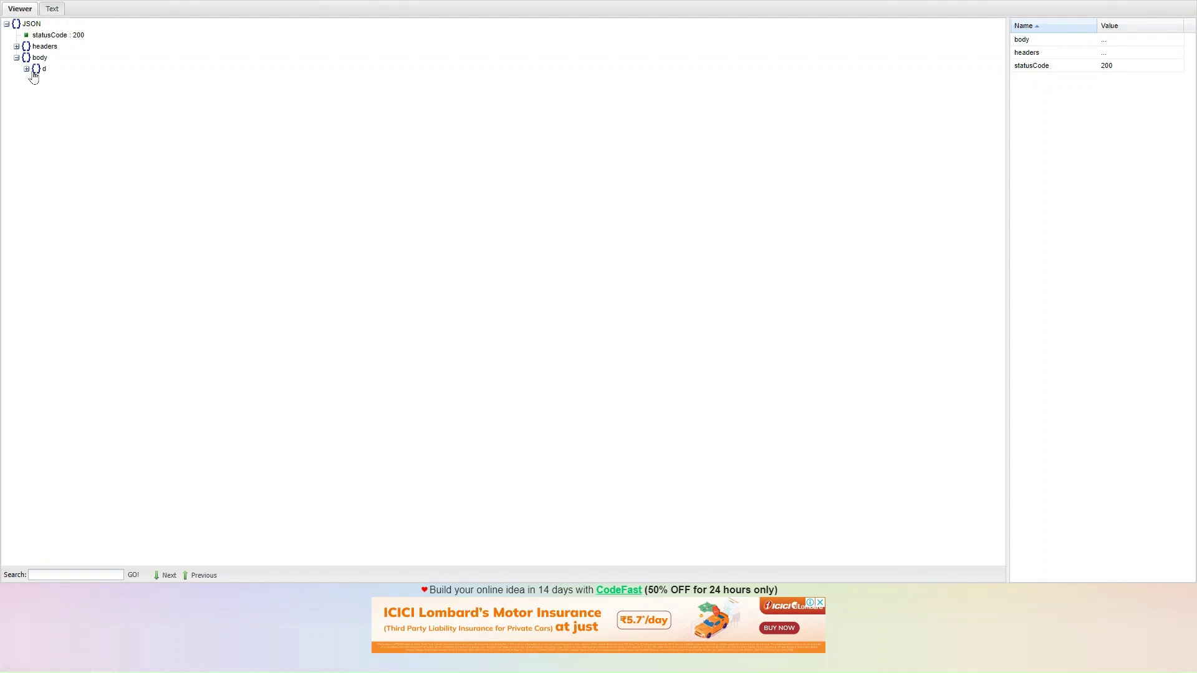
left_click(36, 81)
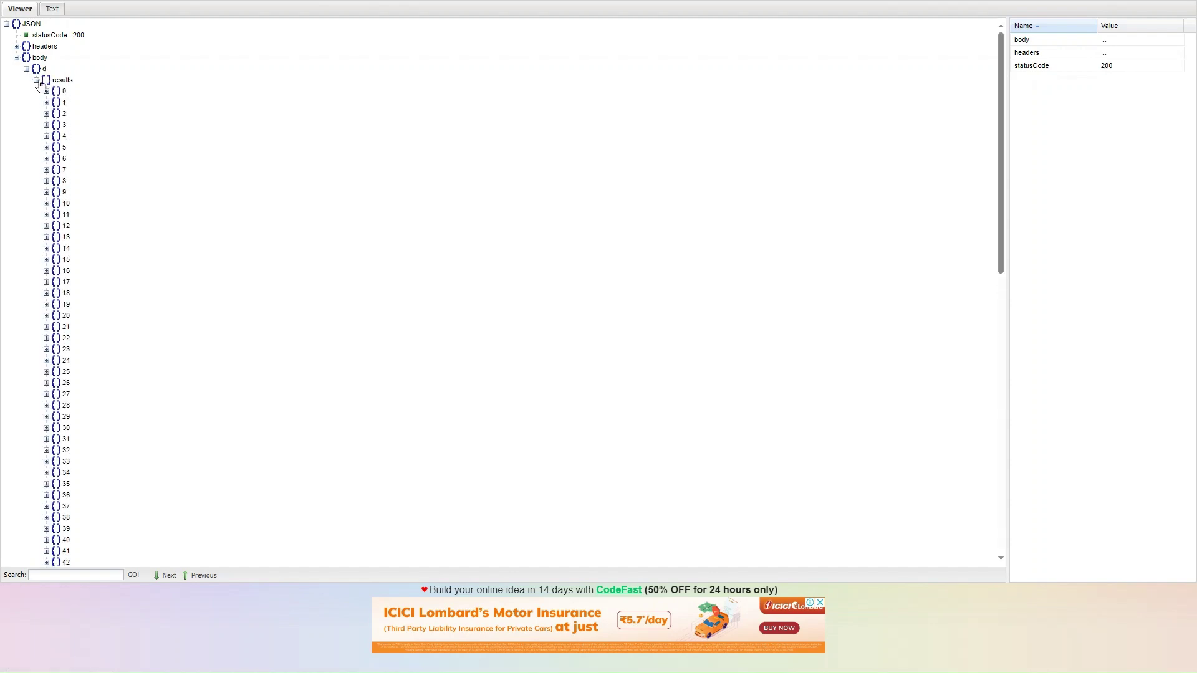
left_click(46, 91)
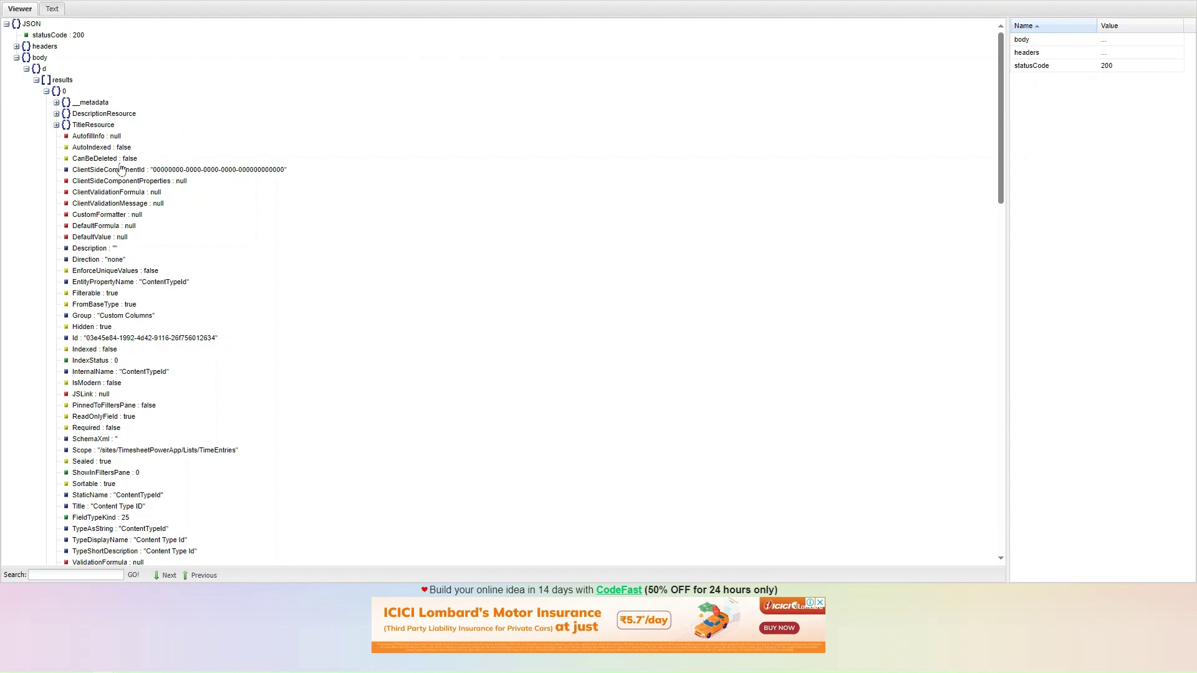
Step: Expand TitleResource under item 0 and look up the item's InternalName property and its value
scroll(108, 278, "down", 1)
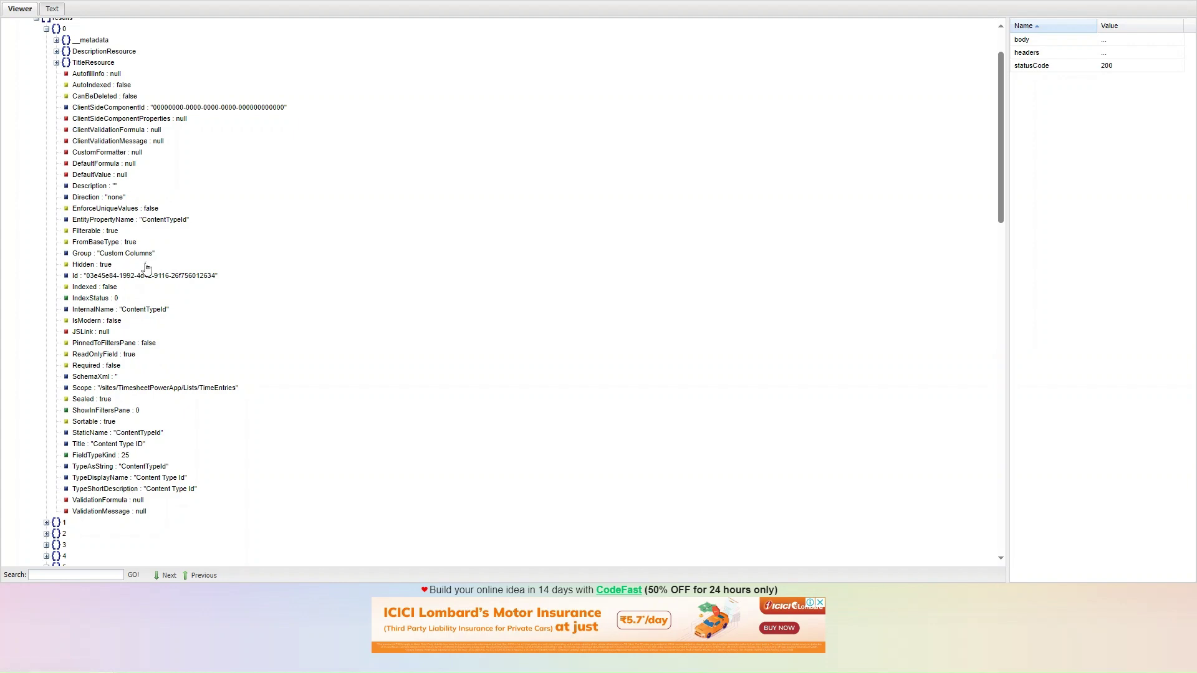
left_click(56, 62)
left_click(66, 73)
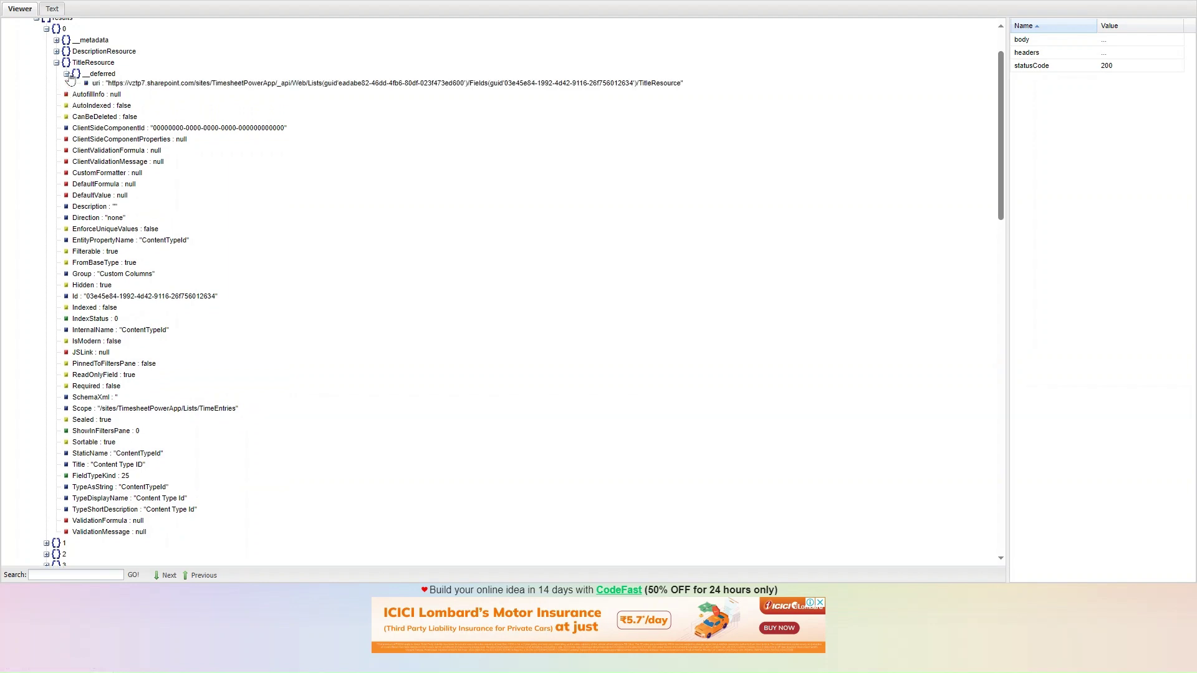
left_click(91, 107)
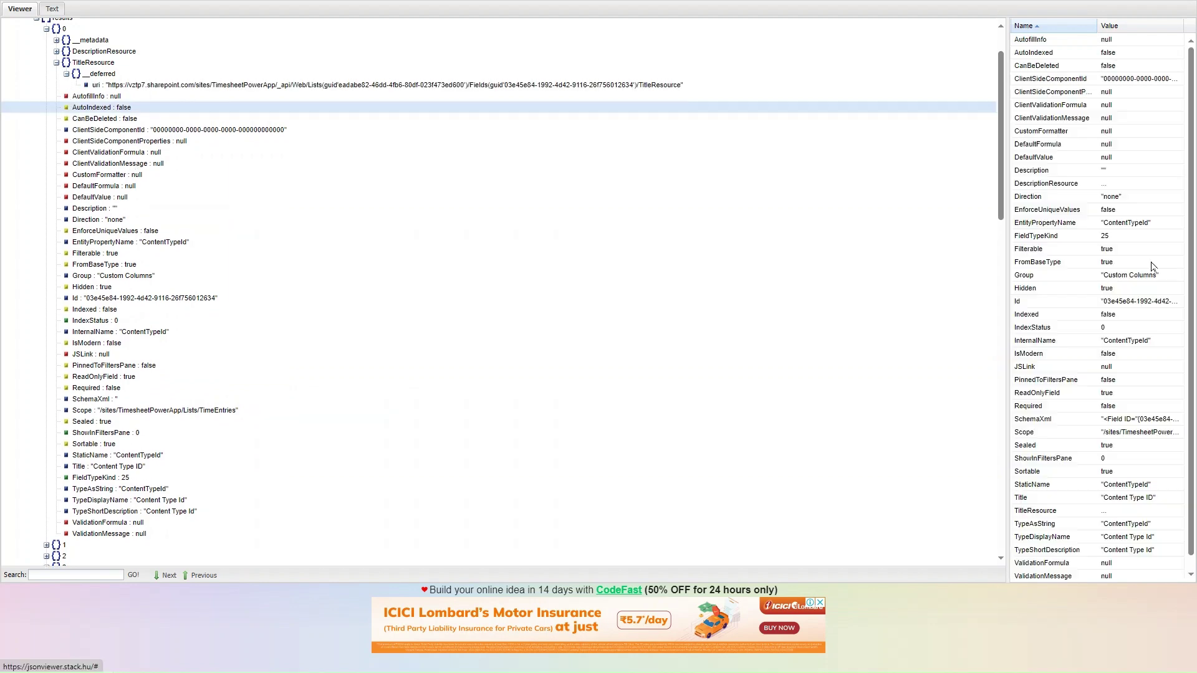
double_click(1037, 343)
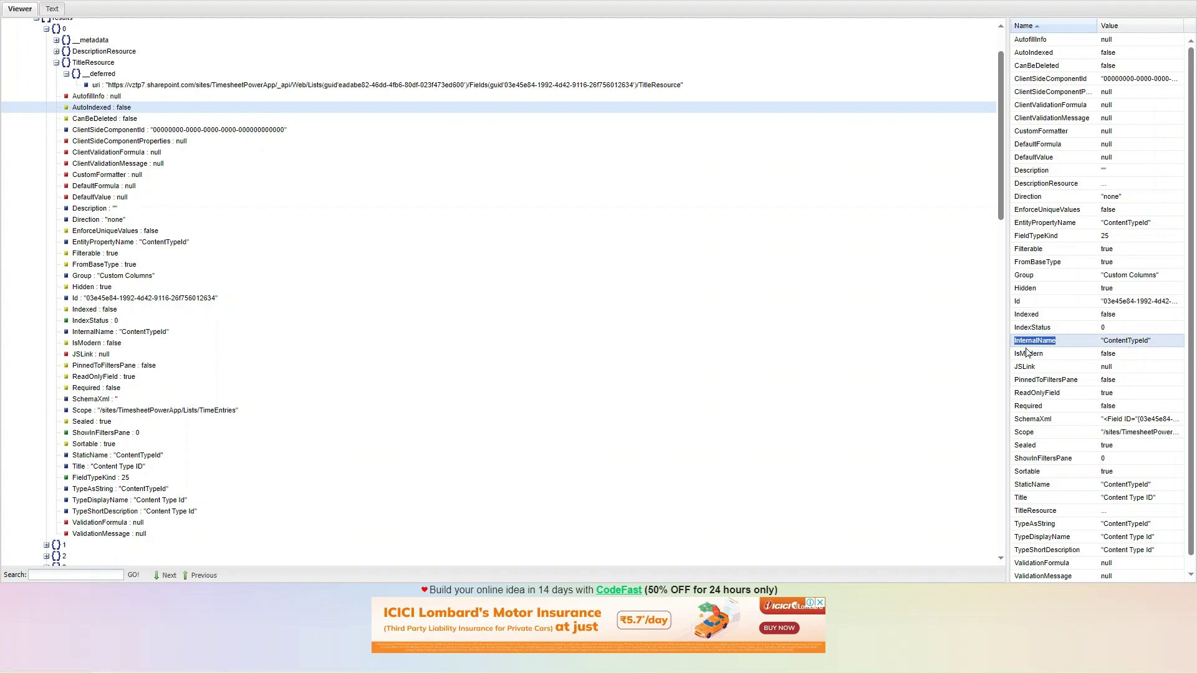
double_click(1126, 340)
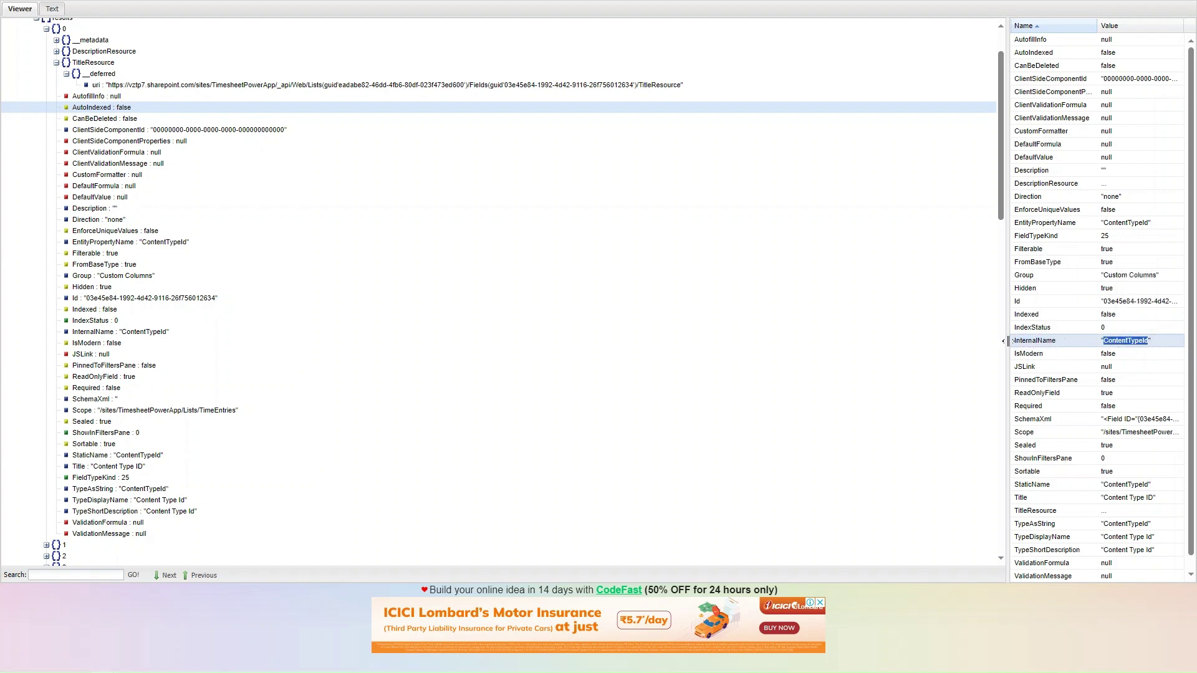
Step: Widen the Name and Value grid and review the InternalName row and the remaining properties of item 0
left_click_drag(1009, 343, 548, 330)
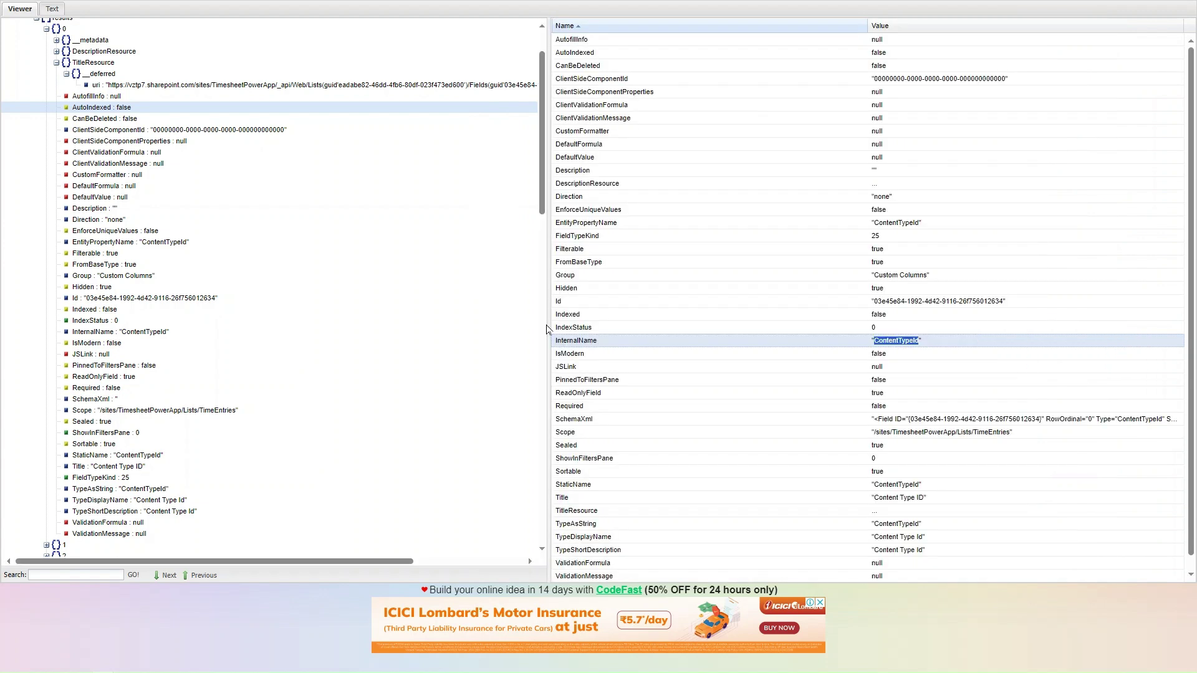
double_click(599, 342)
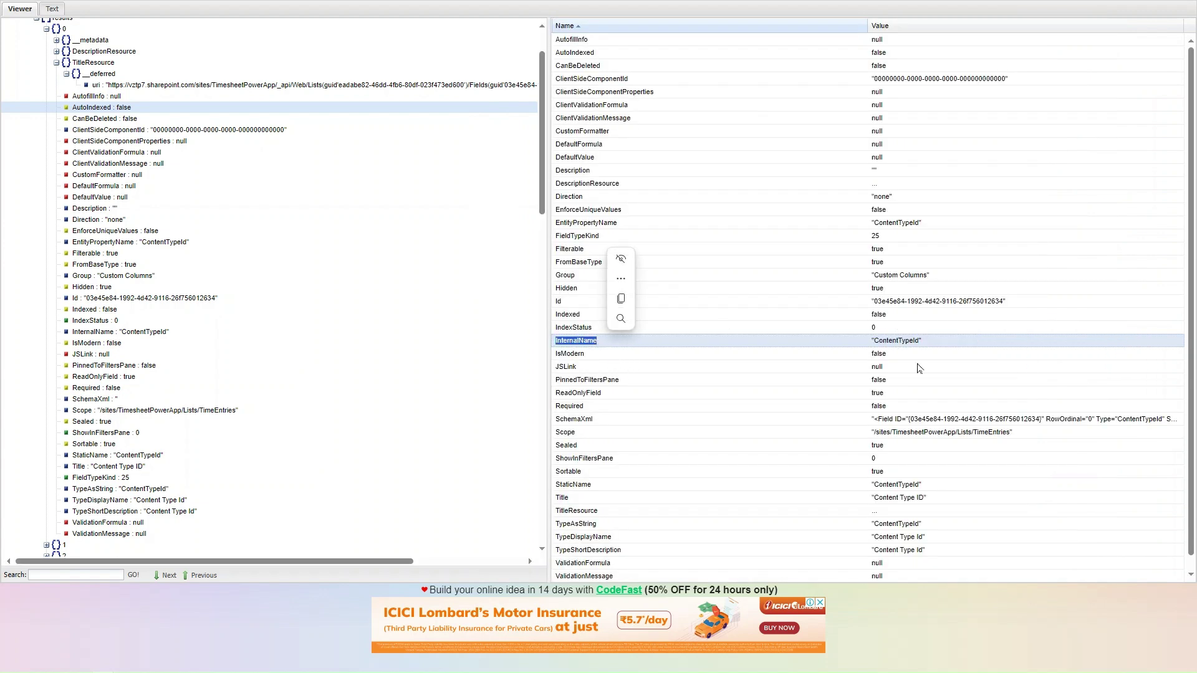
left_click(896, 347)
left_click(773, 393)
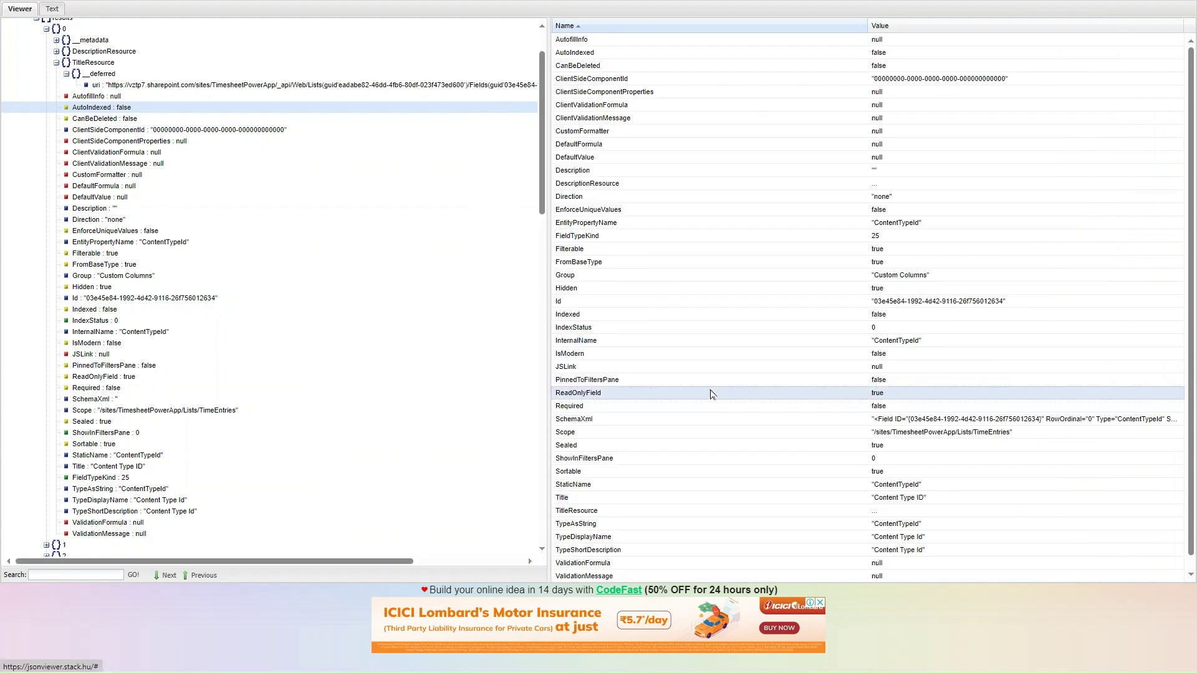
scroll(713, 394, "down", 1)
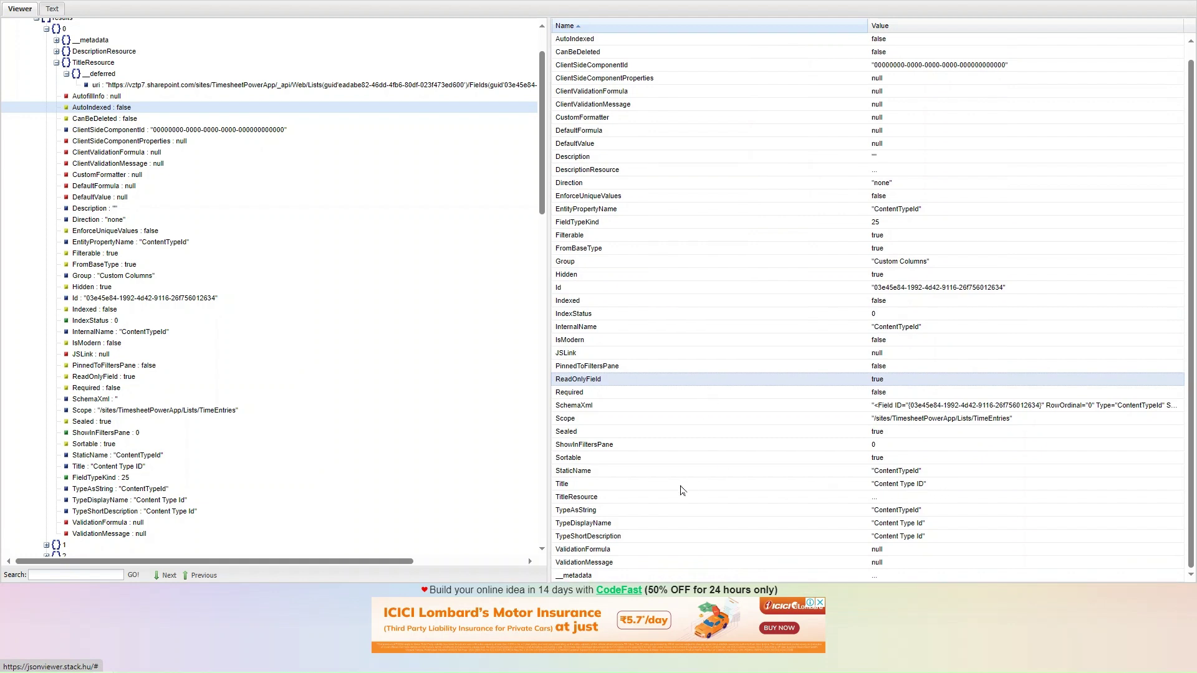
scroll(623, 483, "up", 1)
Step: Collapse item 0, expand item 10 in the results and check its InternalName value
left_click(66, 73)
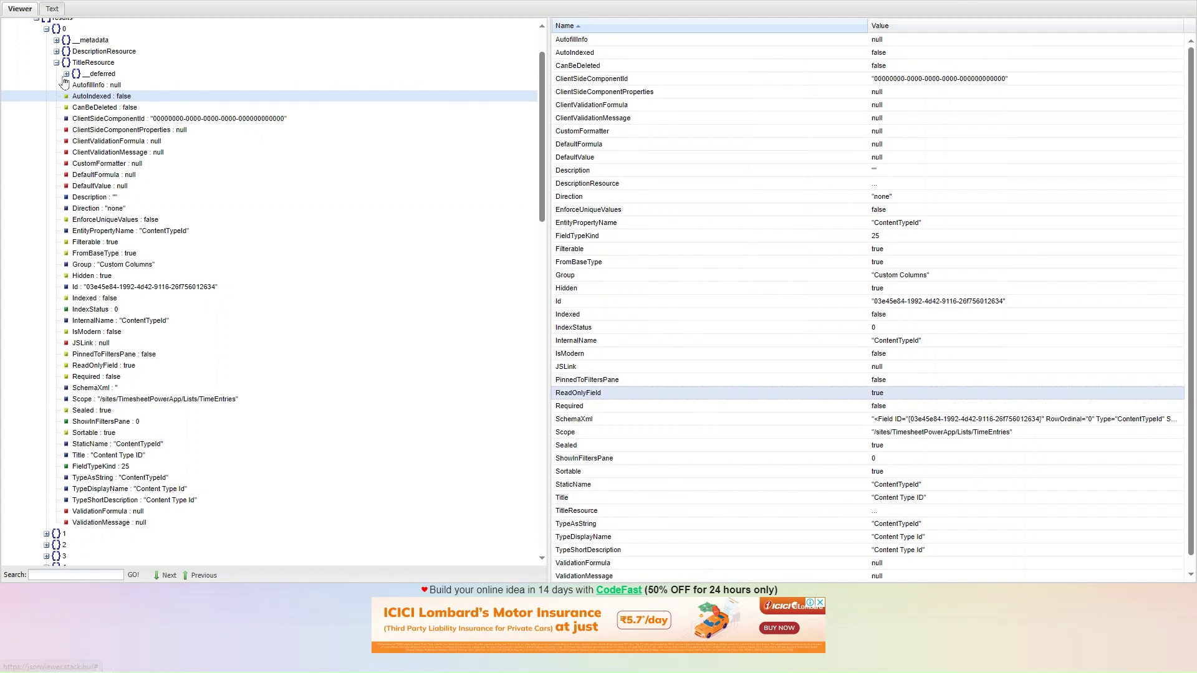
left_click(56, 62)
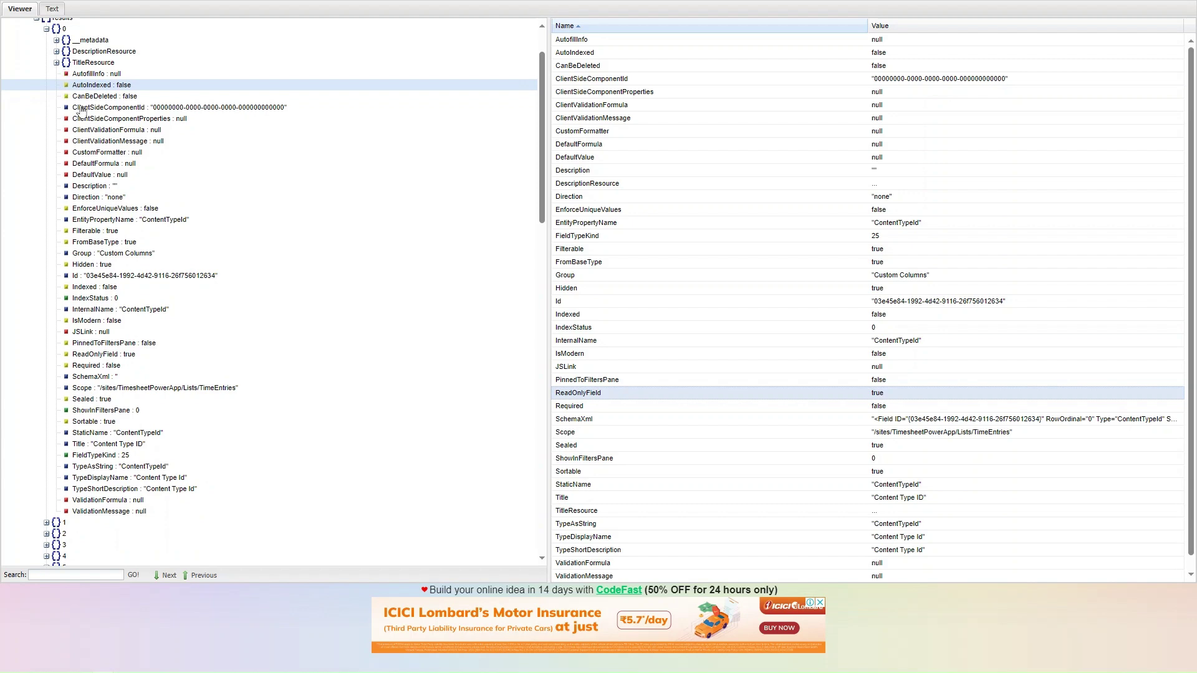
left_click(46, 29)
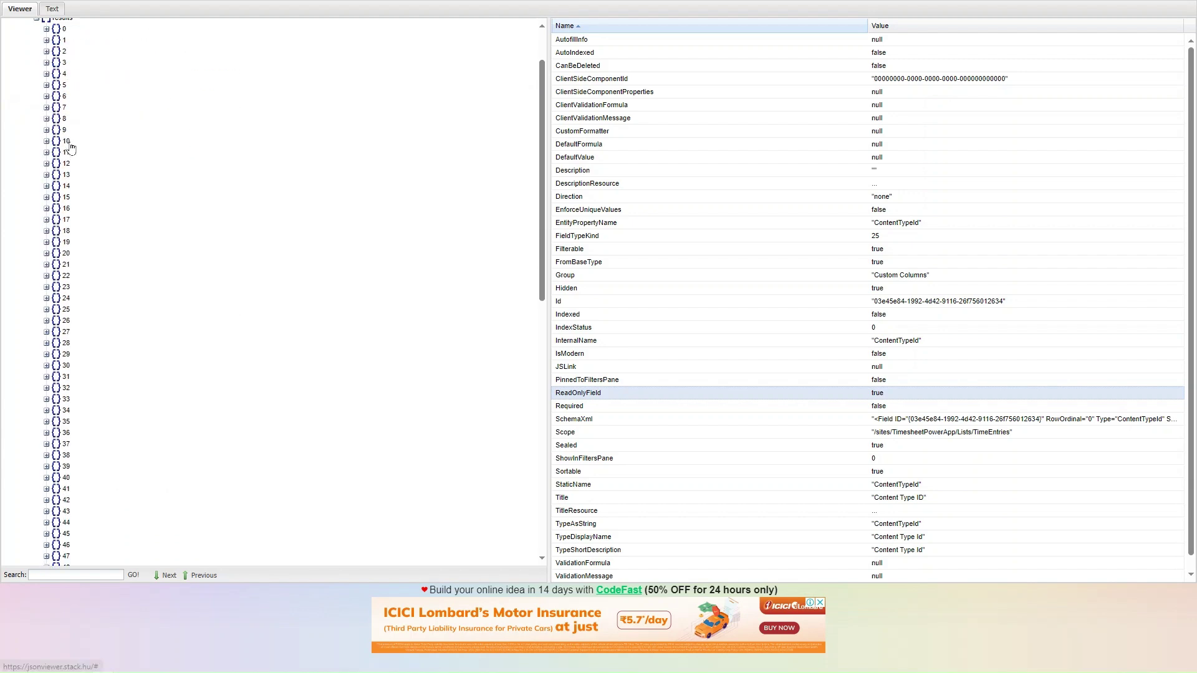
left_click(68, 142)
left_click(46, 141)
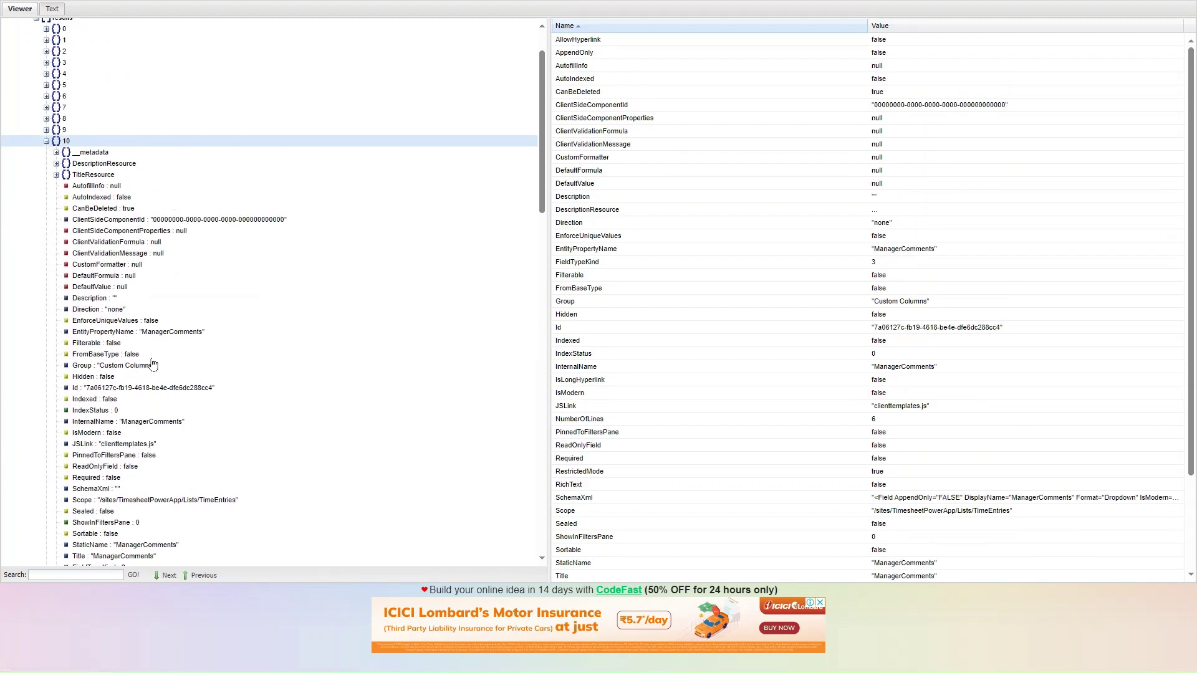
left_click(105, 379)
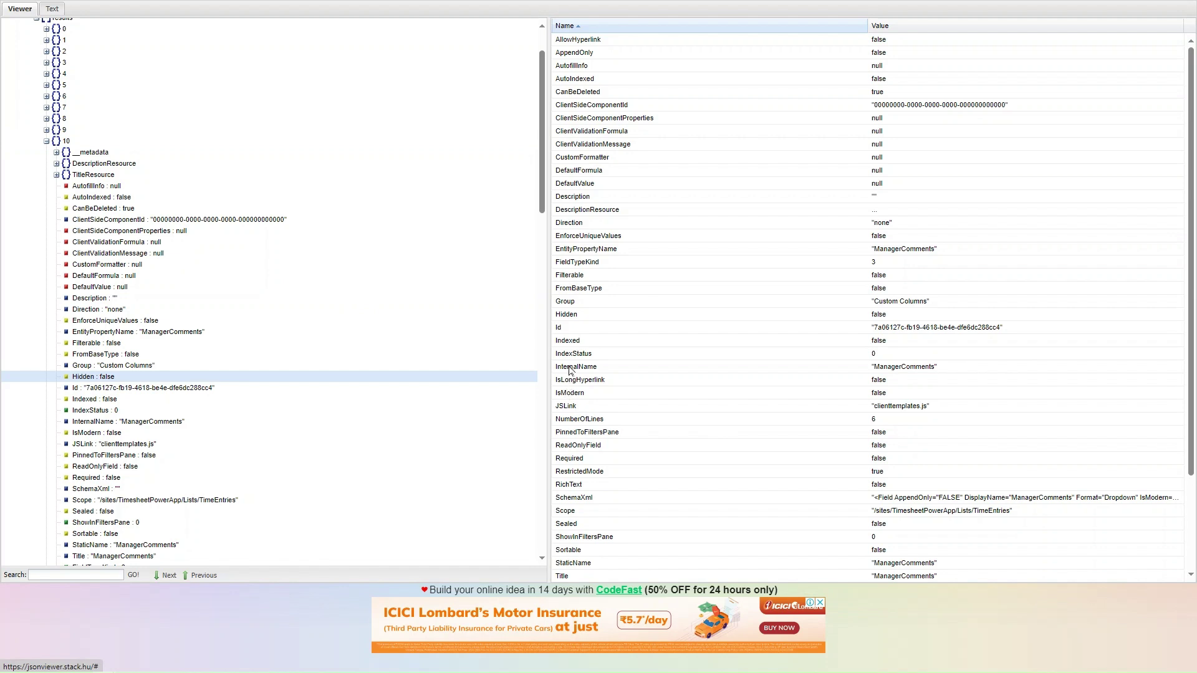
double_click(909, 368)
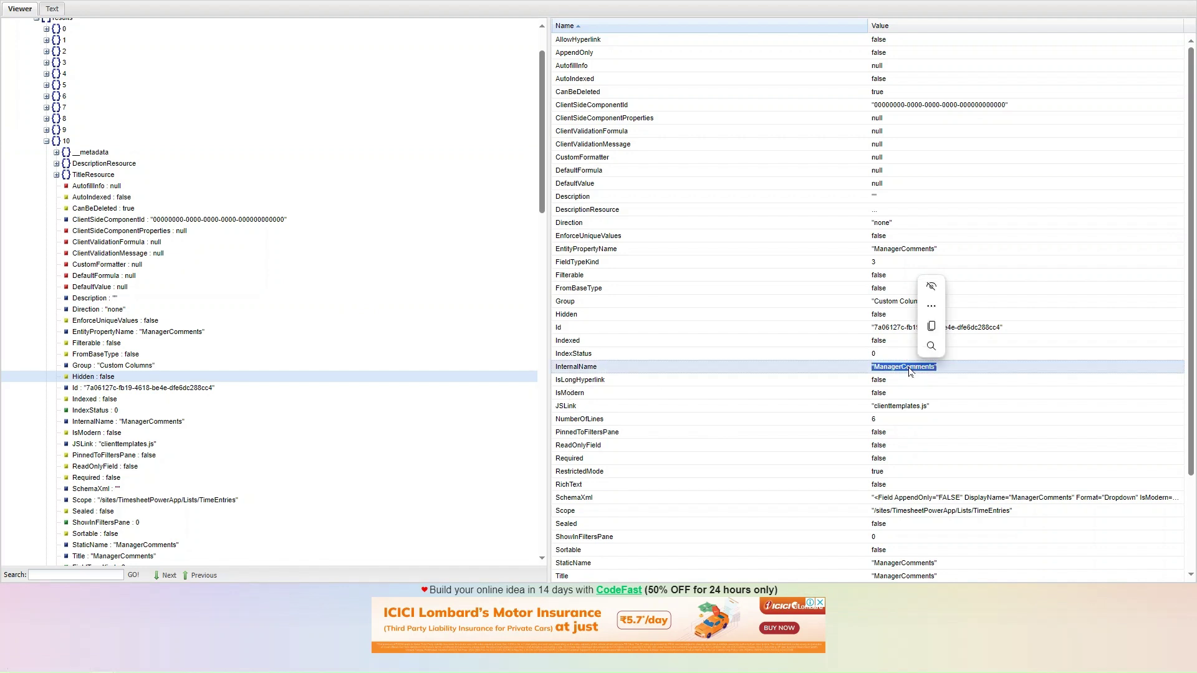
left_click(756, 397)
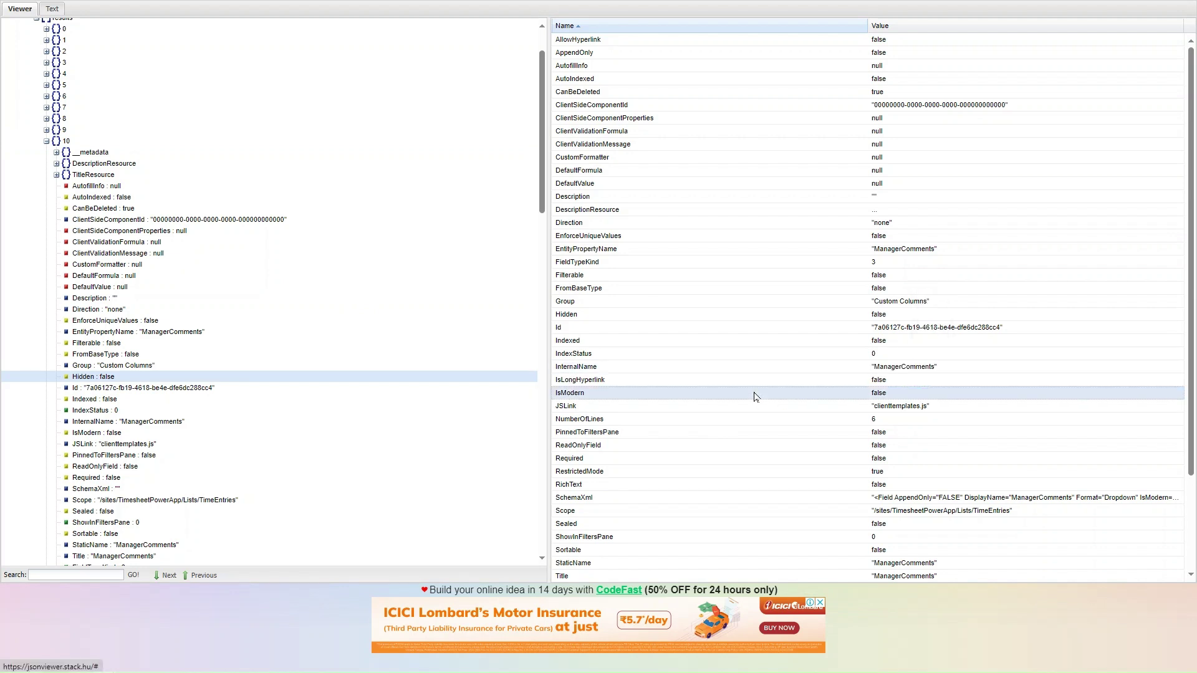
Step: Switch to the flow in Power Automate, close the raw outputs and put the flow back into edit mode
mouse_move(123, 6)
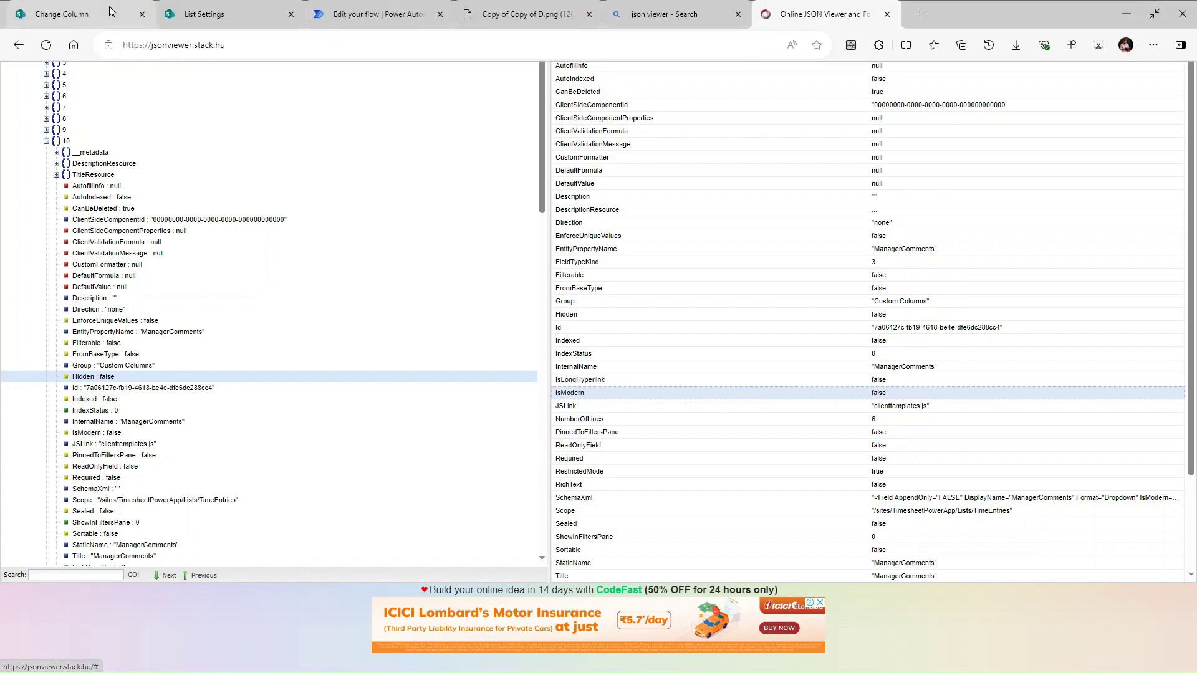
left_click(400, 13)
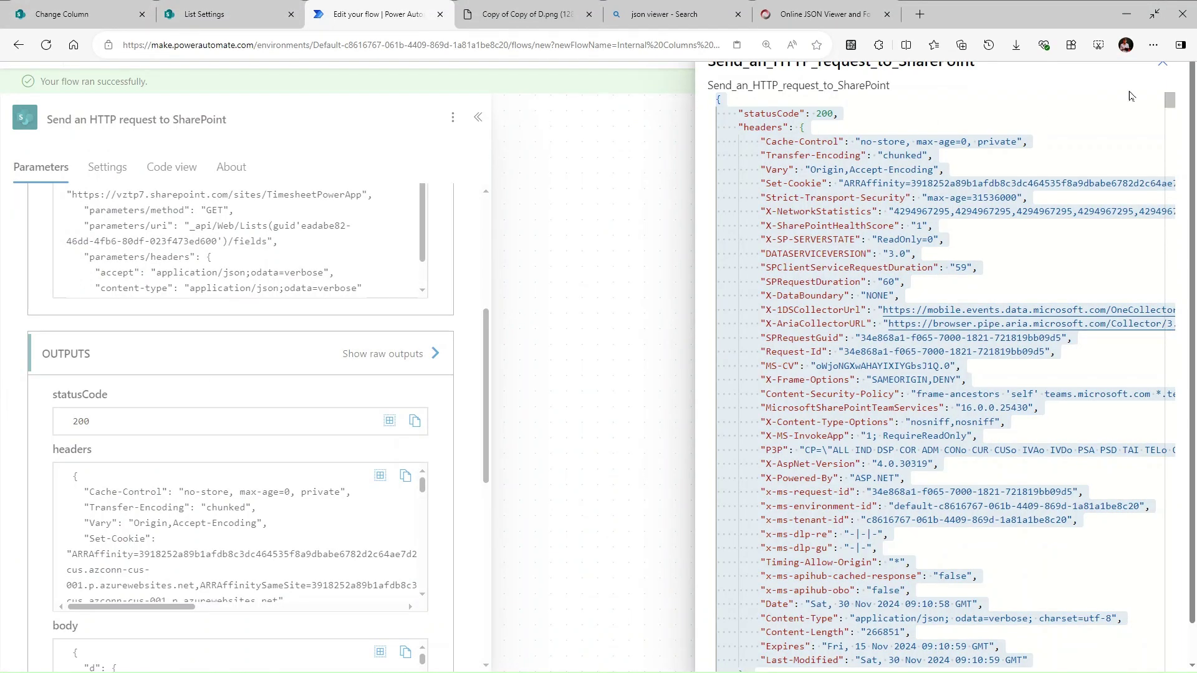
left_click(1164, 63)
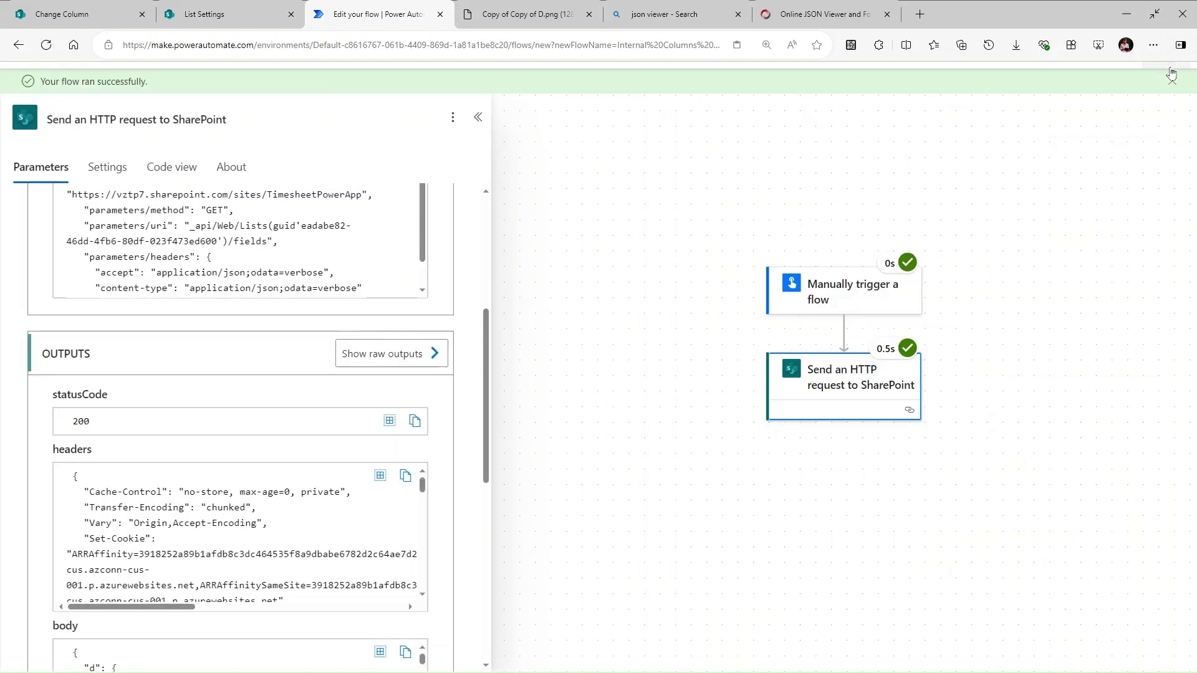
left_click(1171, 82)
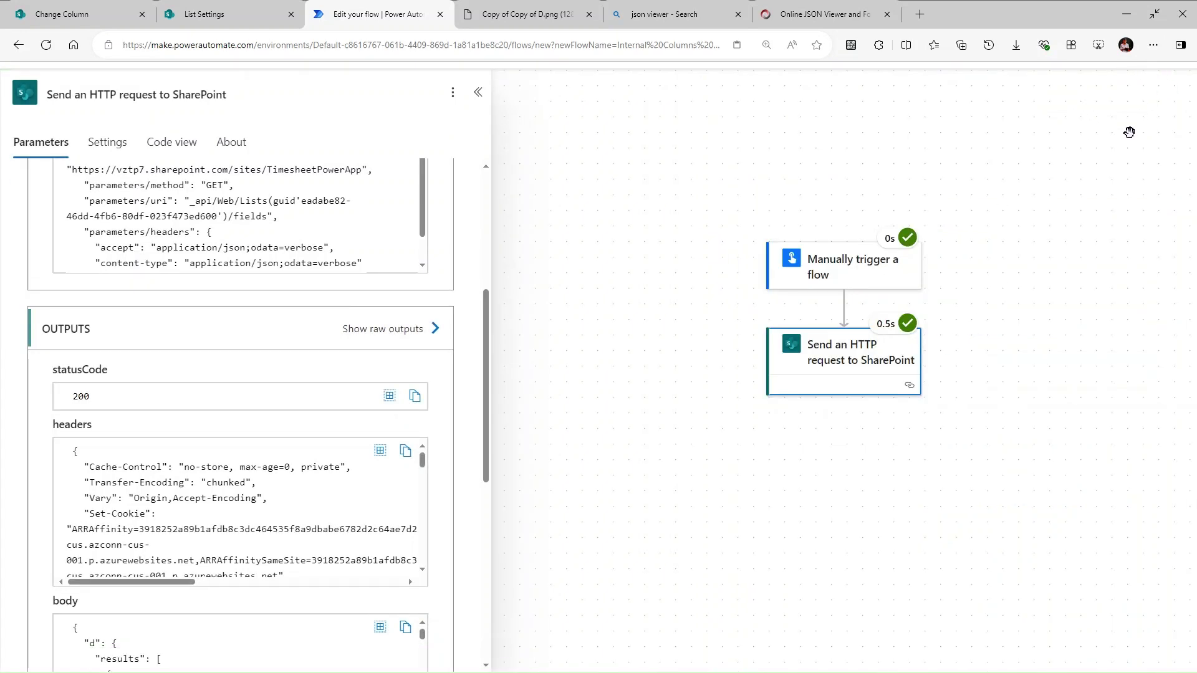
key("F11")
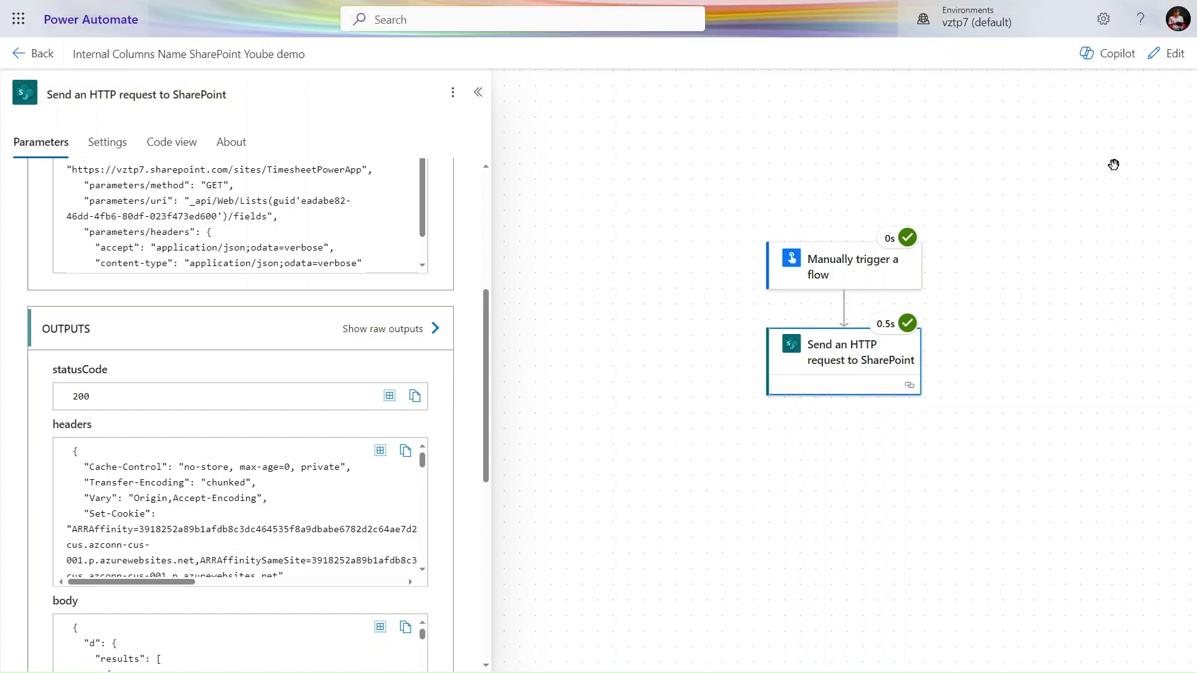
left_click(1165, 54)
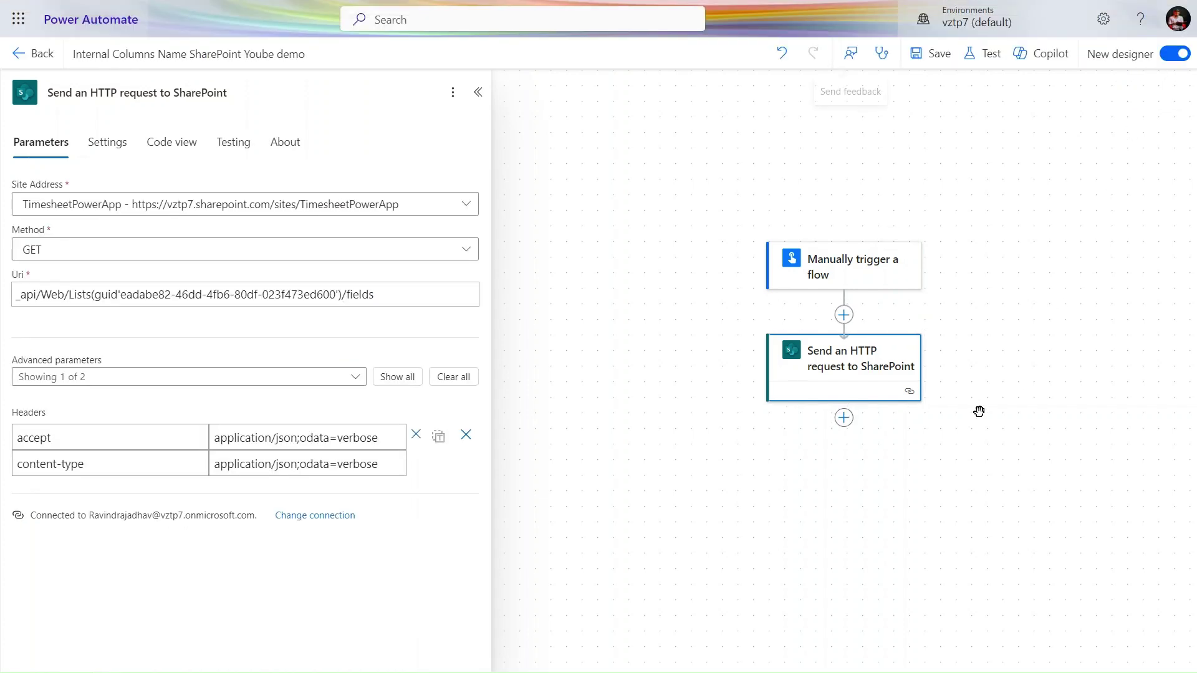
Step: Add a Compose action after Send an HTTP request to SharePoint, filtering the action search to the Built-in runtime
left_click(843, 418)
left_click(879, 432)
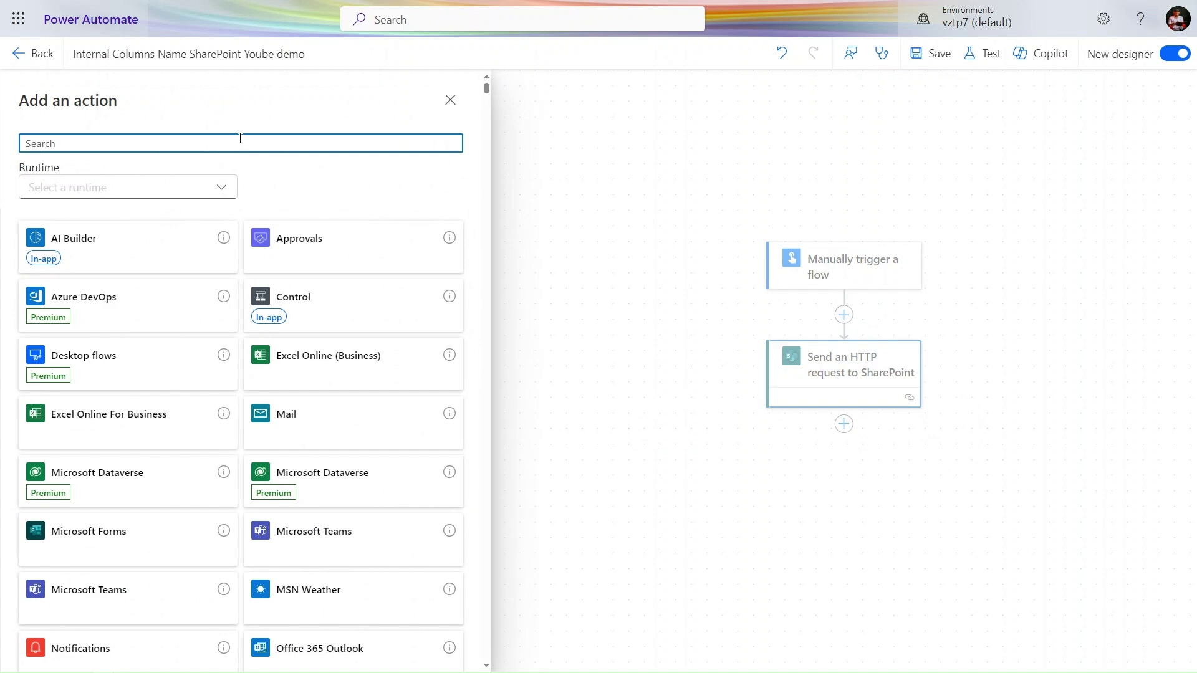
type("compoe")
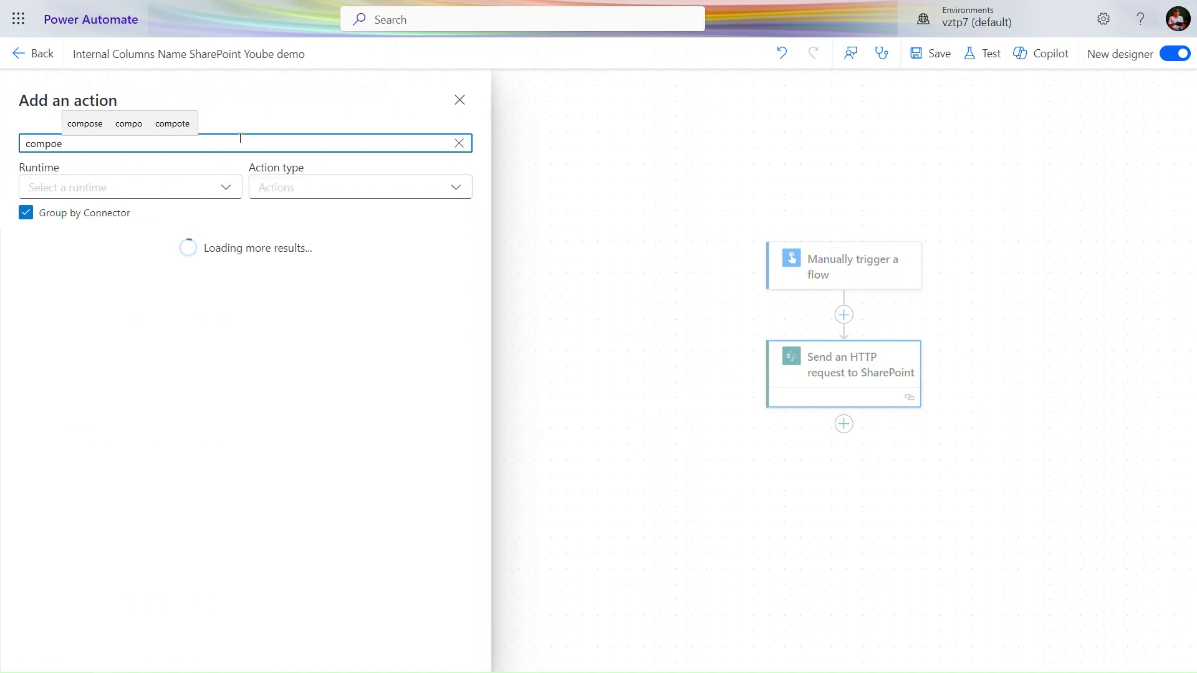
left_click(200, 186)
left_click(34, 244)
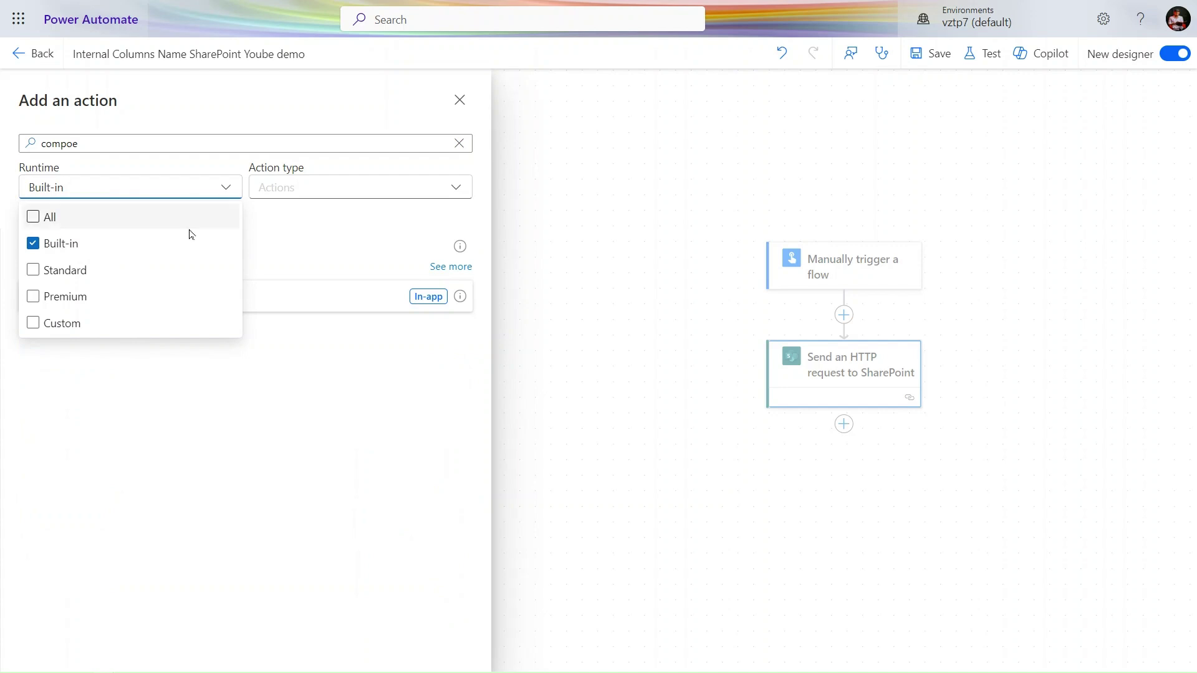
left_click(348, 441)
left_click(275, 306)
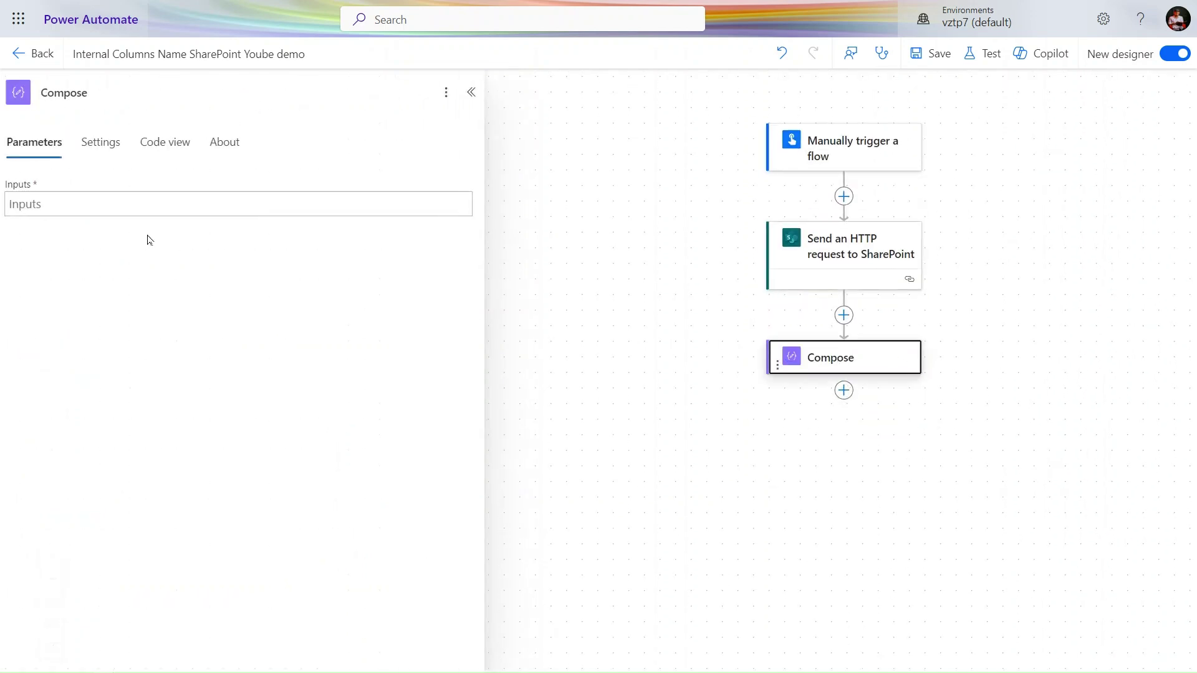
Step: Start an expression for the Compose inputs from the body of Send an HTTP request to SharePoint, followed by ?['']
left_click(159, 214)
left_click(479, 219)
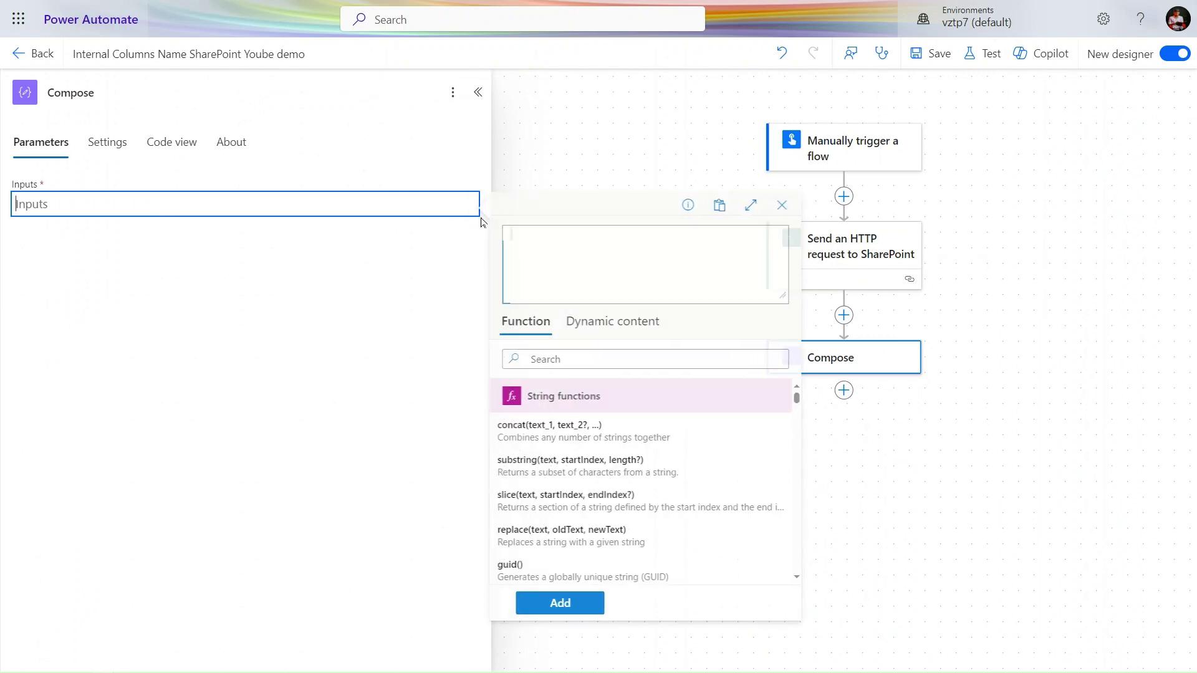
left_click(636, 321)
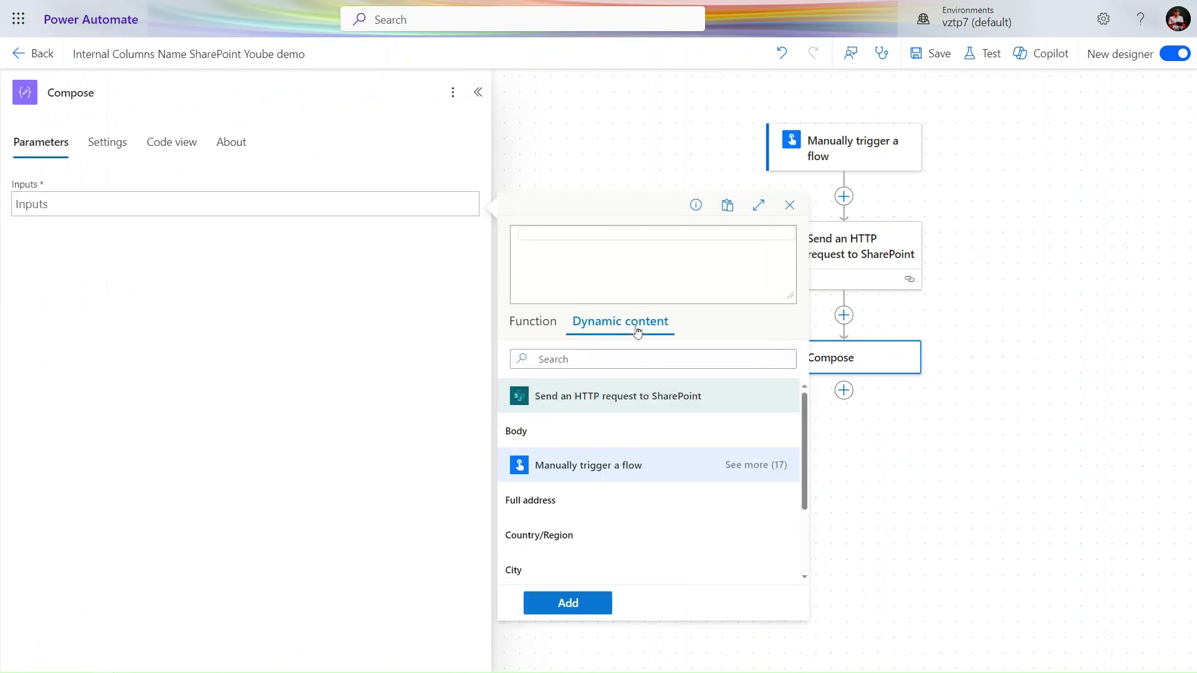
left_click(561, 434)
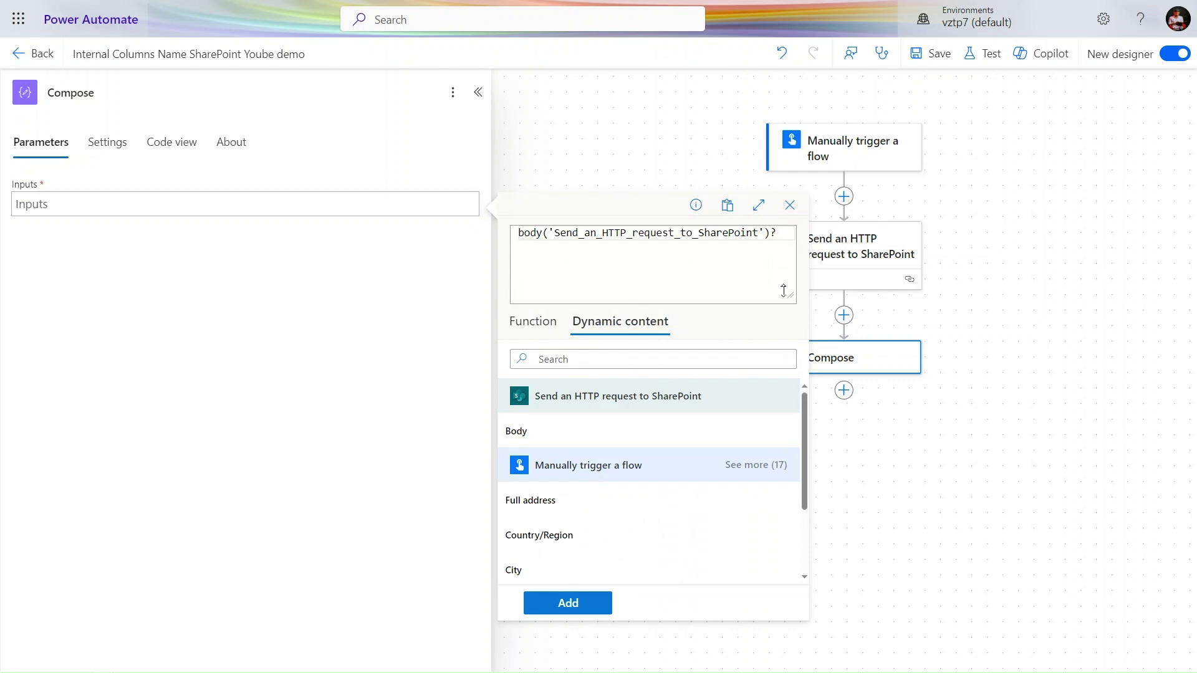
type("?['")
Step: Switch to the JSON viewer and check how the d and results nodes are nested under body
mouse_move(382, 5)
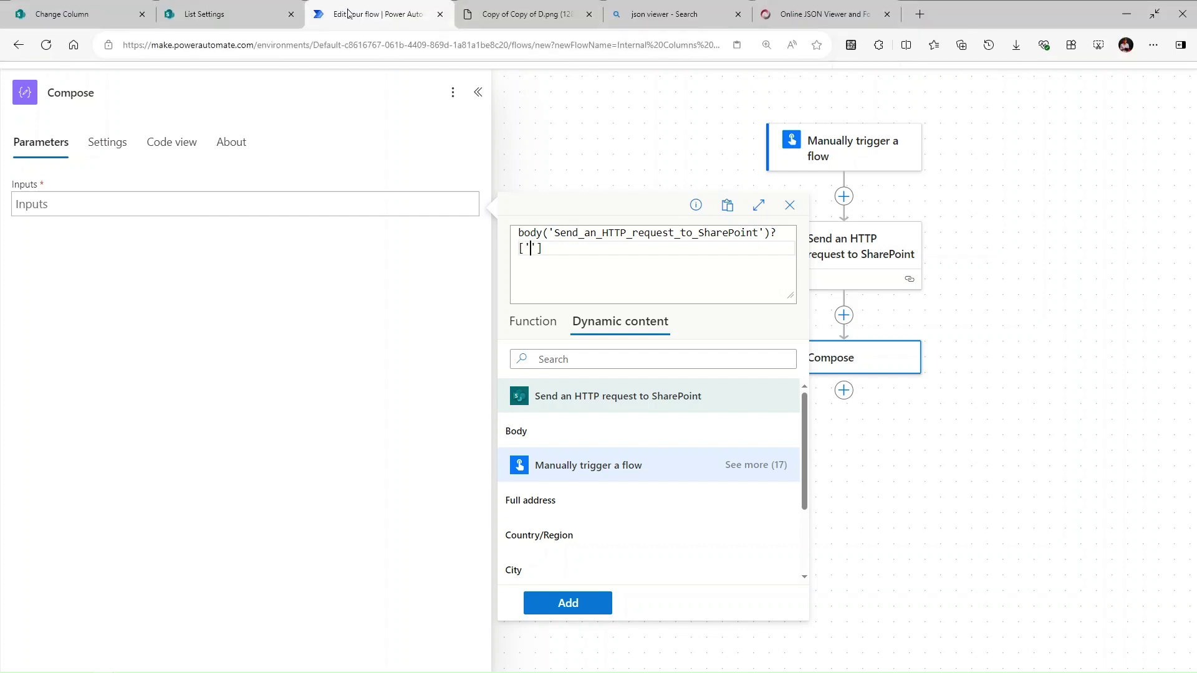
left_click(845, 14)
scroll(280, 209, "up", 1)
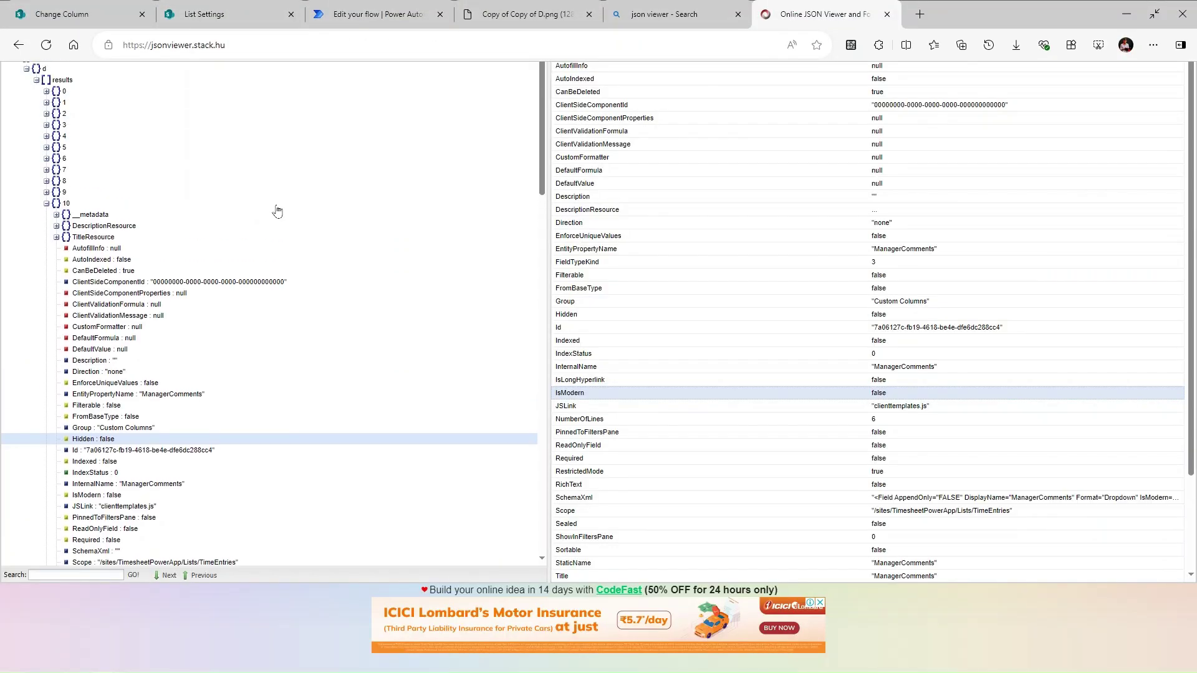
left_click(26, 70)
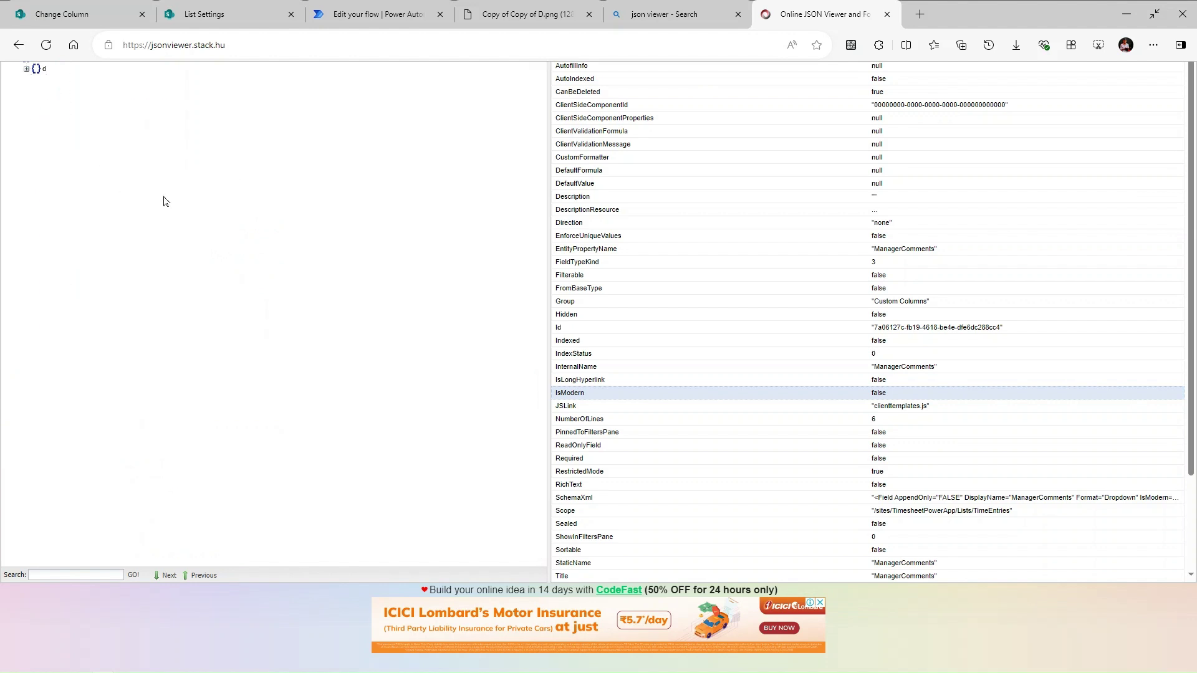
left_click(1155, 14)
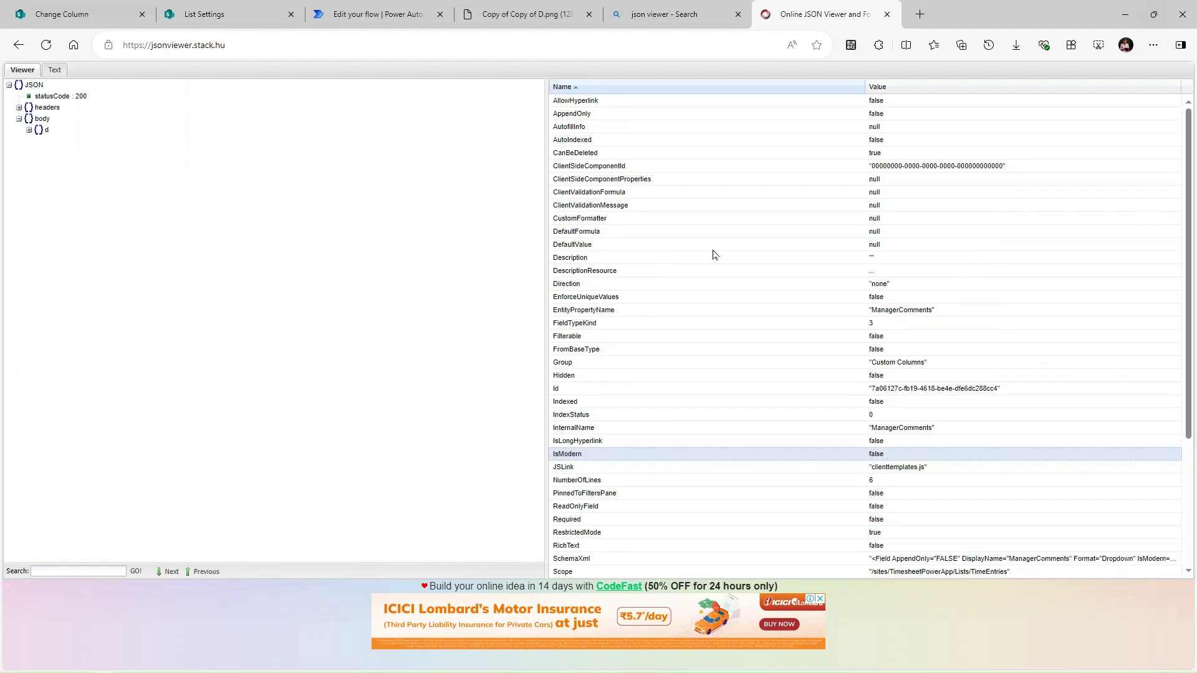
left_click(29, 130)
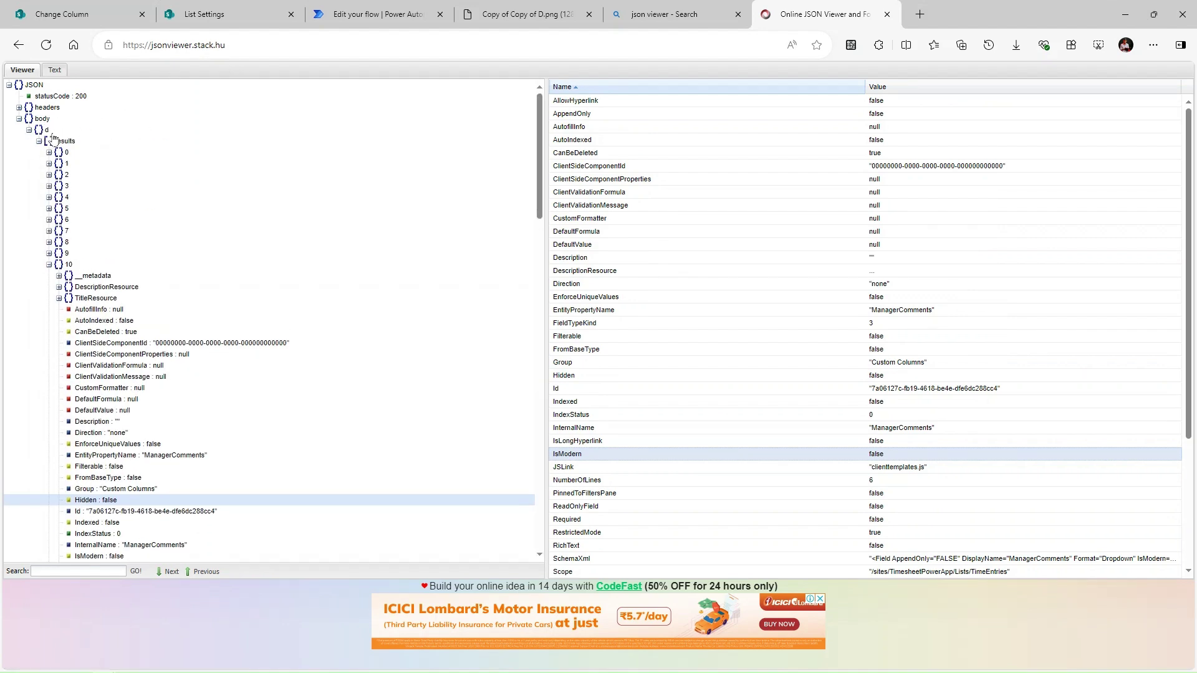
Step: Switch back to the flow, complete the Compose expression's path as ?['d']?['results'] and add it to the inputs
left_click(334, 13)
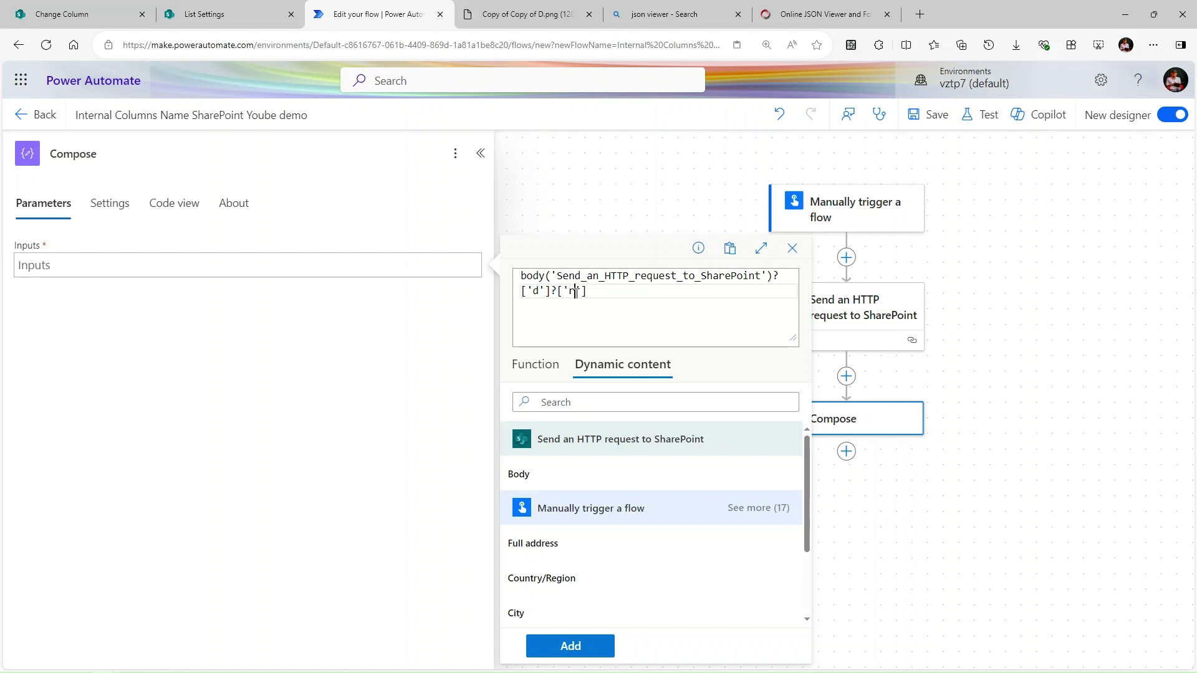
type("sults")
left_click(570, 645)
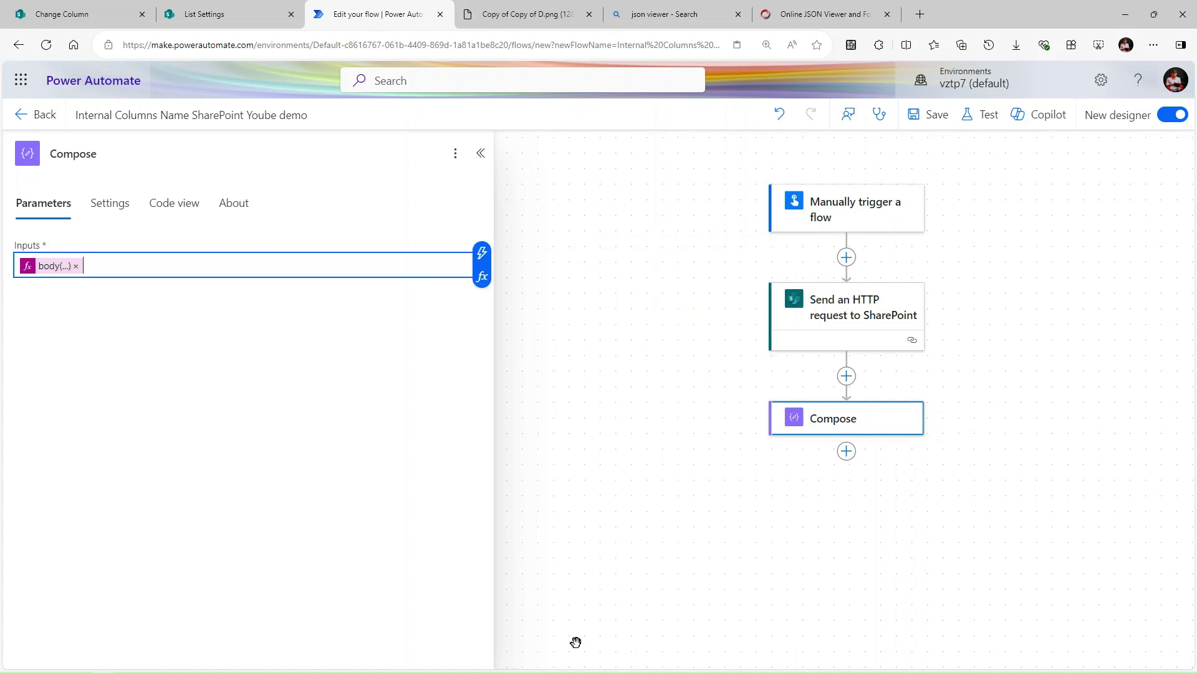
Step: View the TimeEntries list settings, then inspect item 0 in the JSON viewer and collapse items 0 and 10
left_click(206, 9)
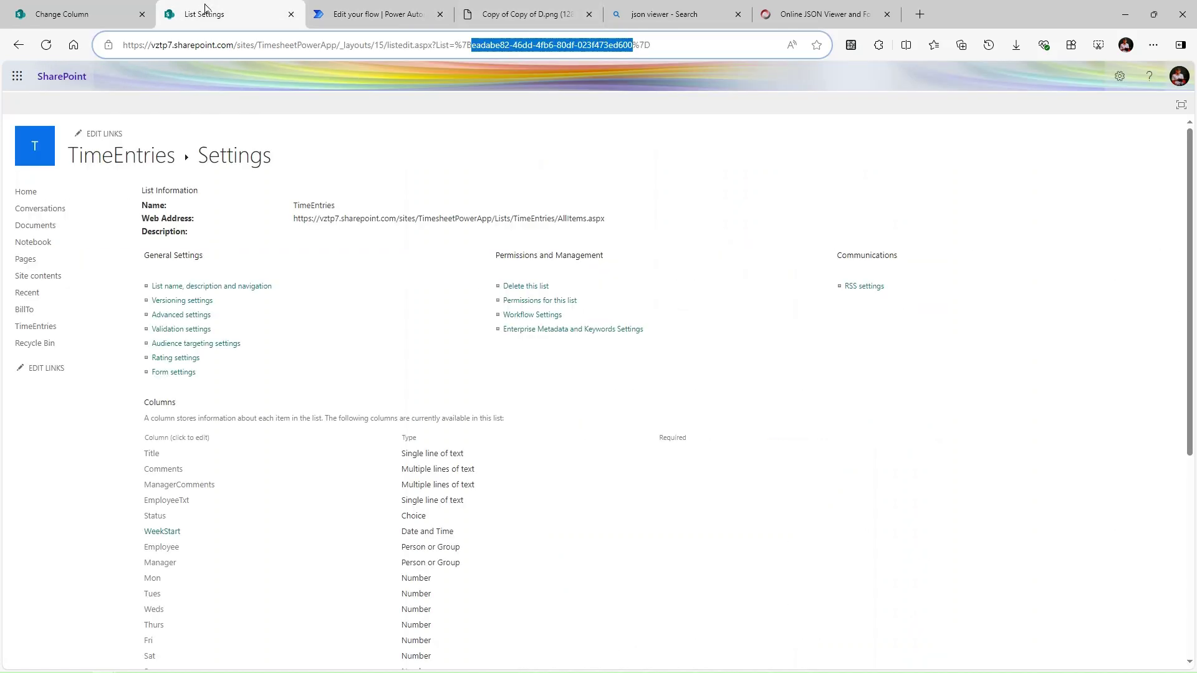
left_click(806, 15)
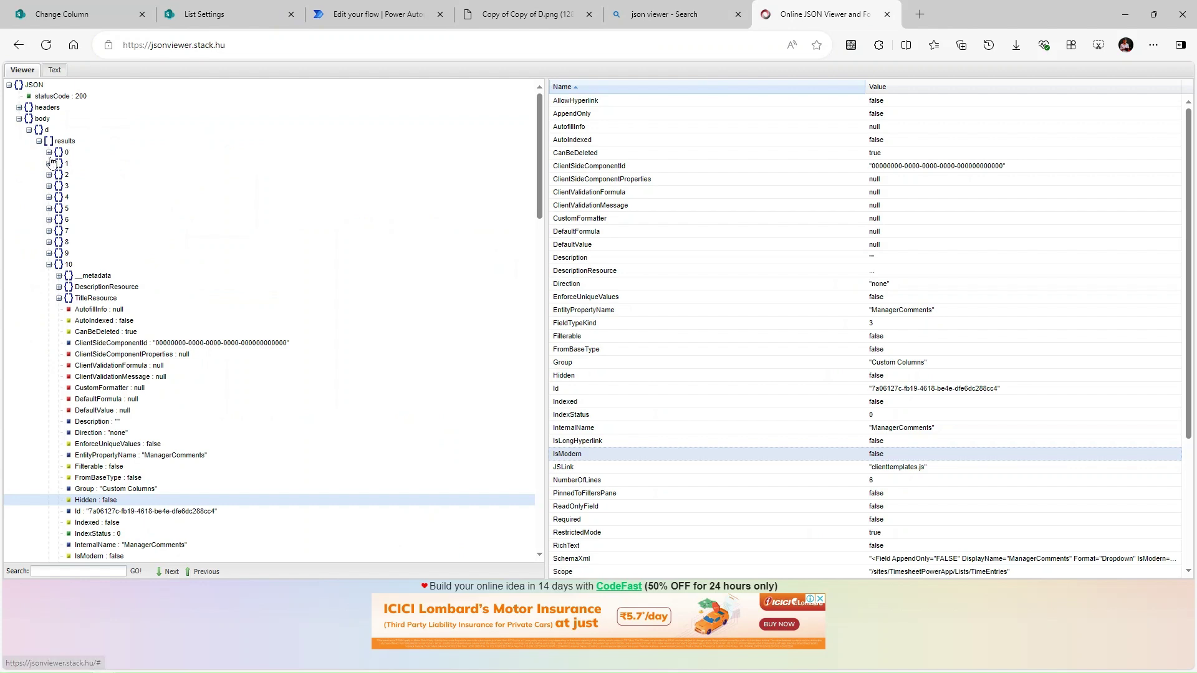
left_click(48, 153)
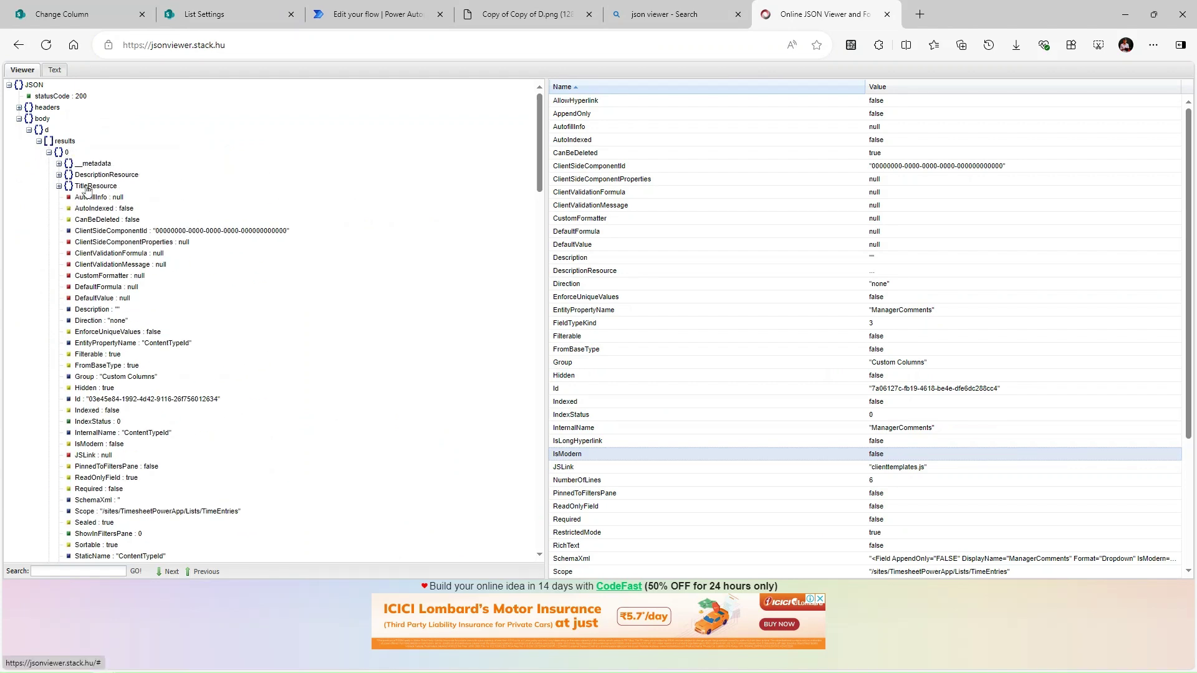
left_click(49, 152)
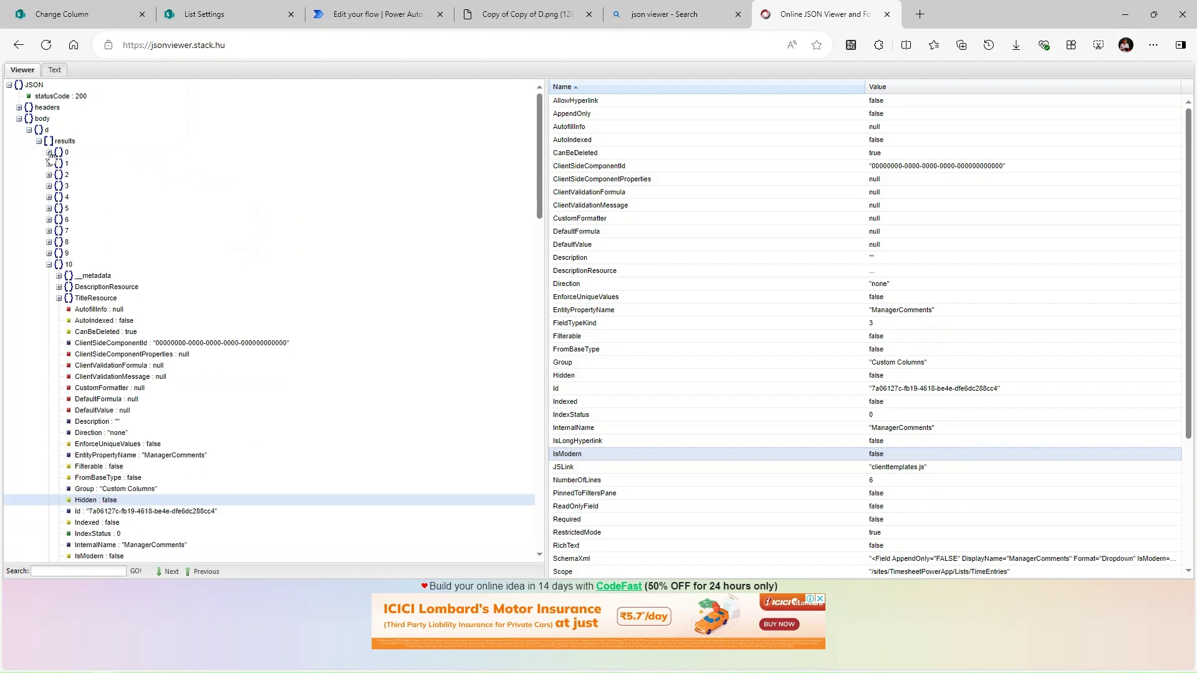
left_click(49, 265)
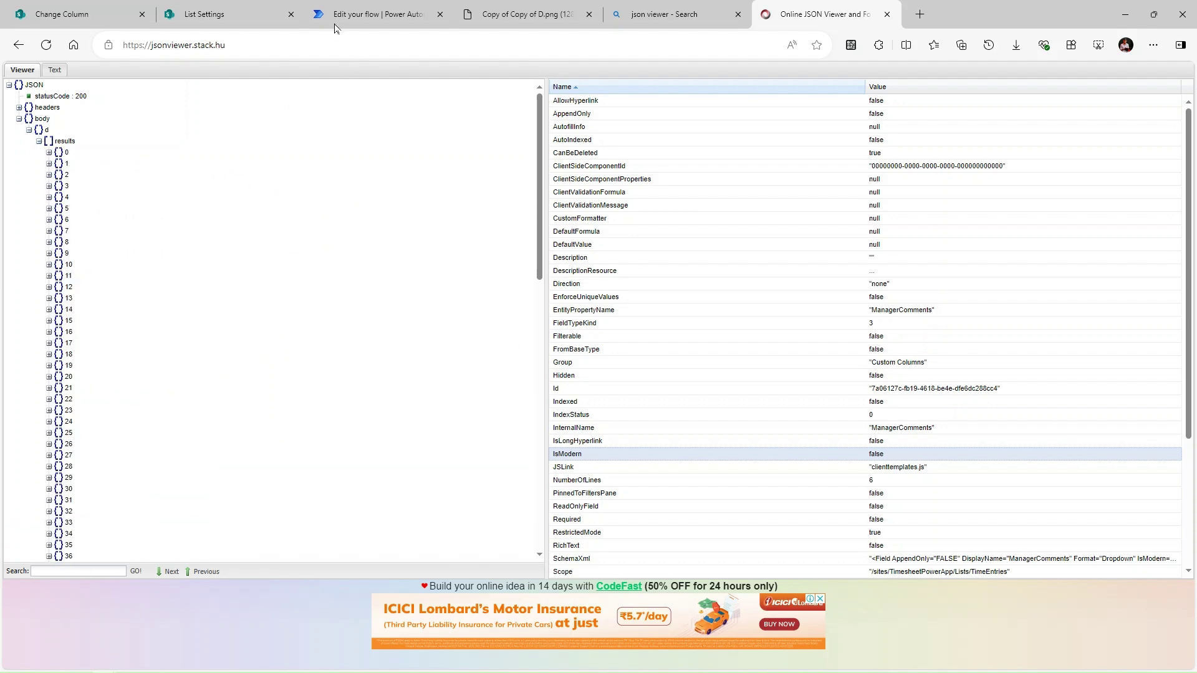
Step: Switch to the flow and add a Select action after Compose, searching for "sele" within the Built-in runtime
left_click(359, 9)
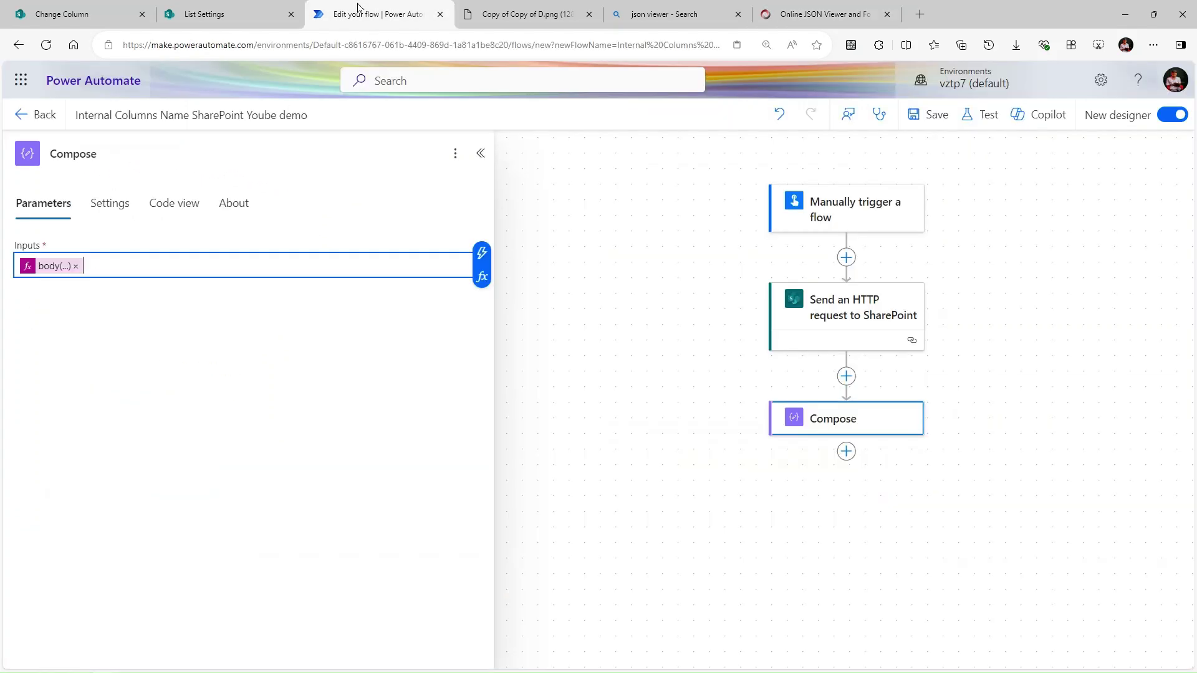
left_click(846, 451)
left_click(904, 450)
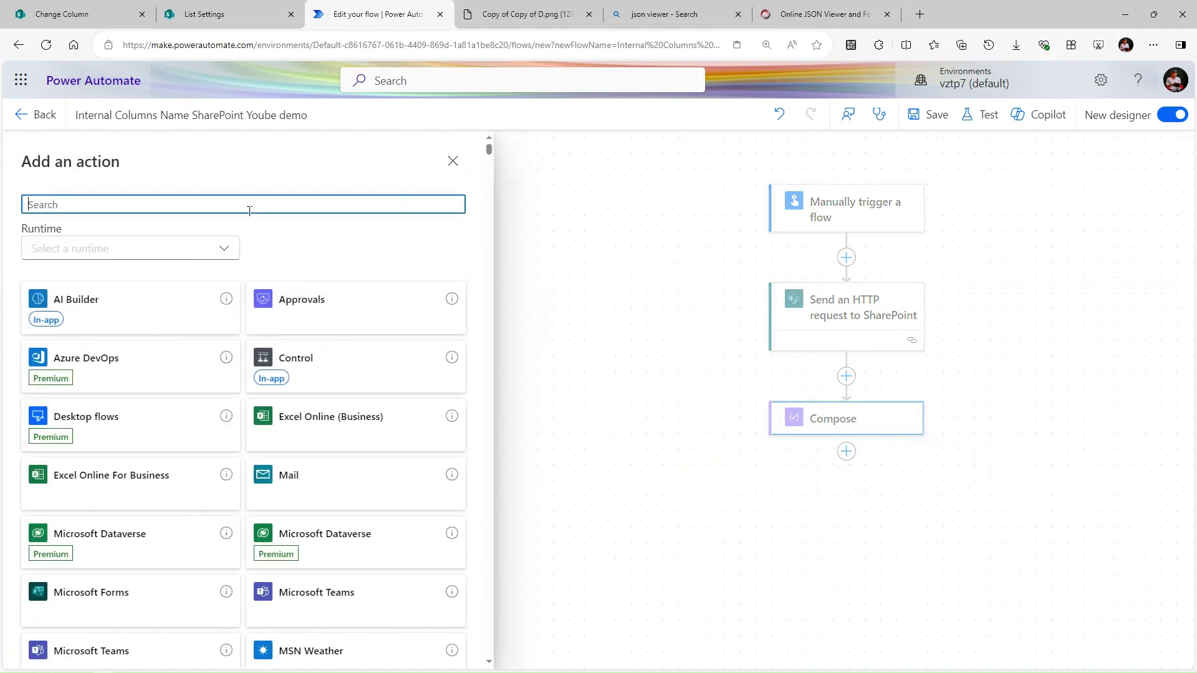
type("sele")
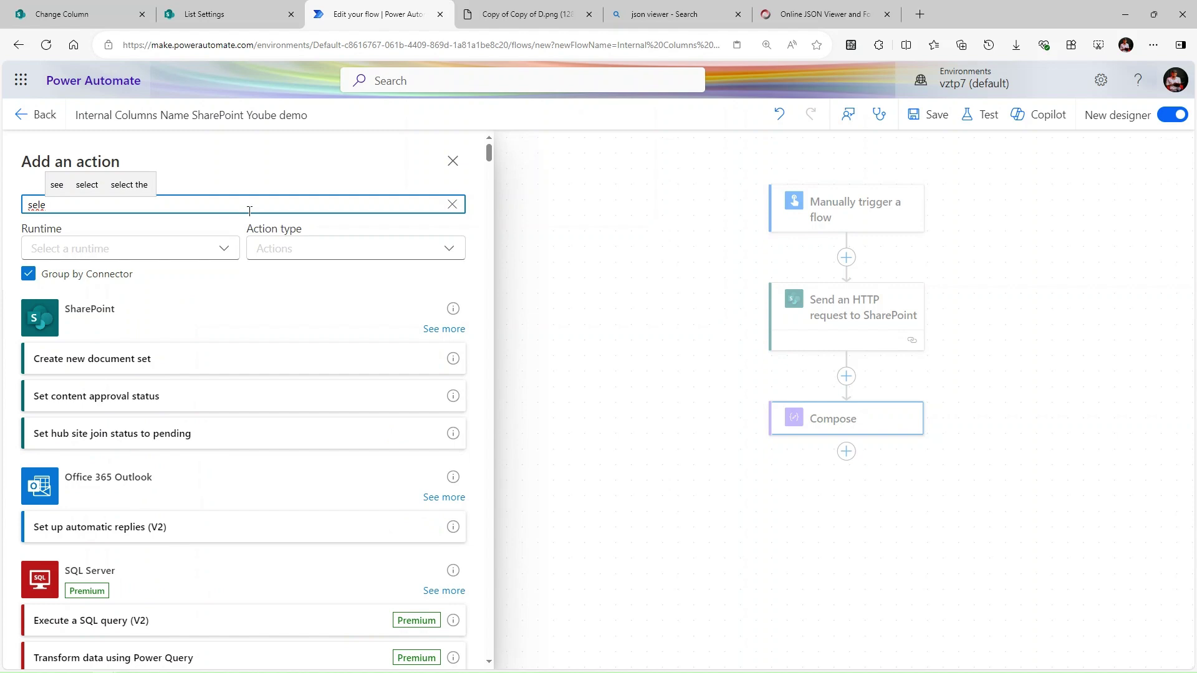
left_click(220, 252)
left_click(85, 306)
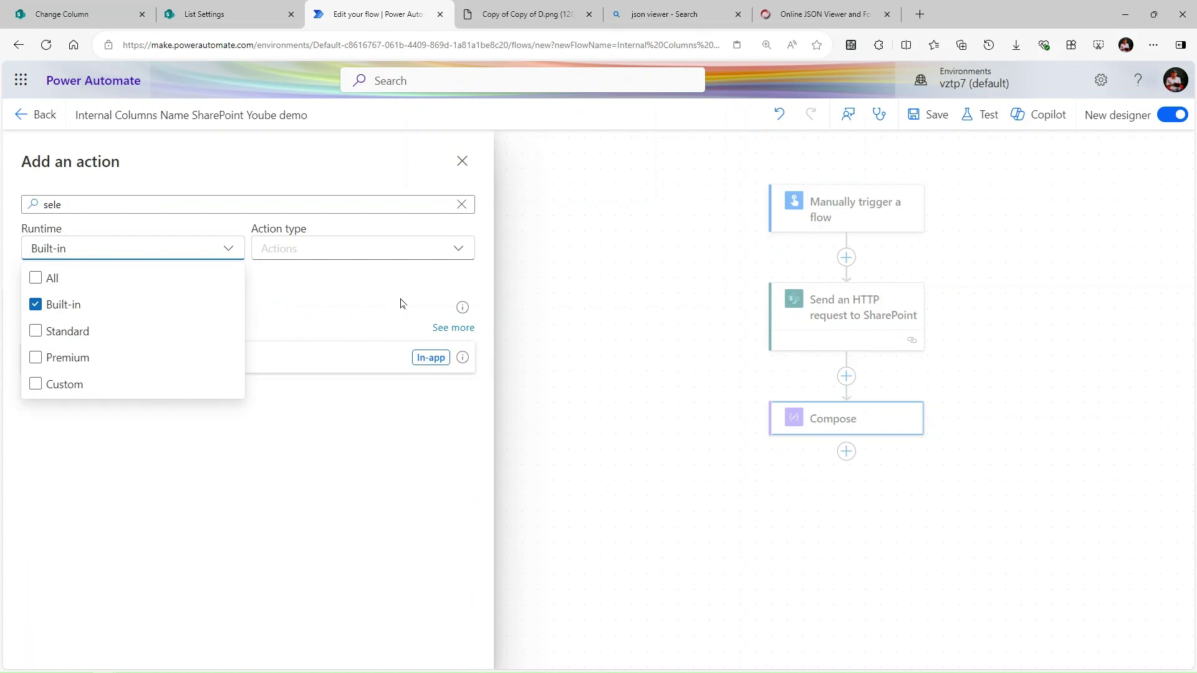
left_click(310, 388)
left_click(327, 356)
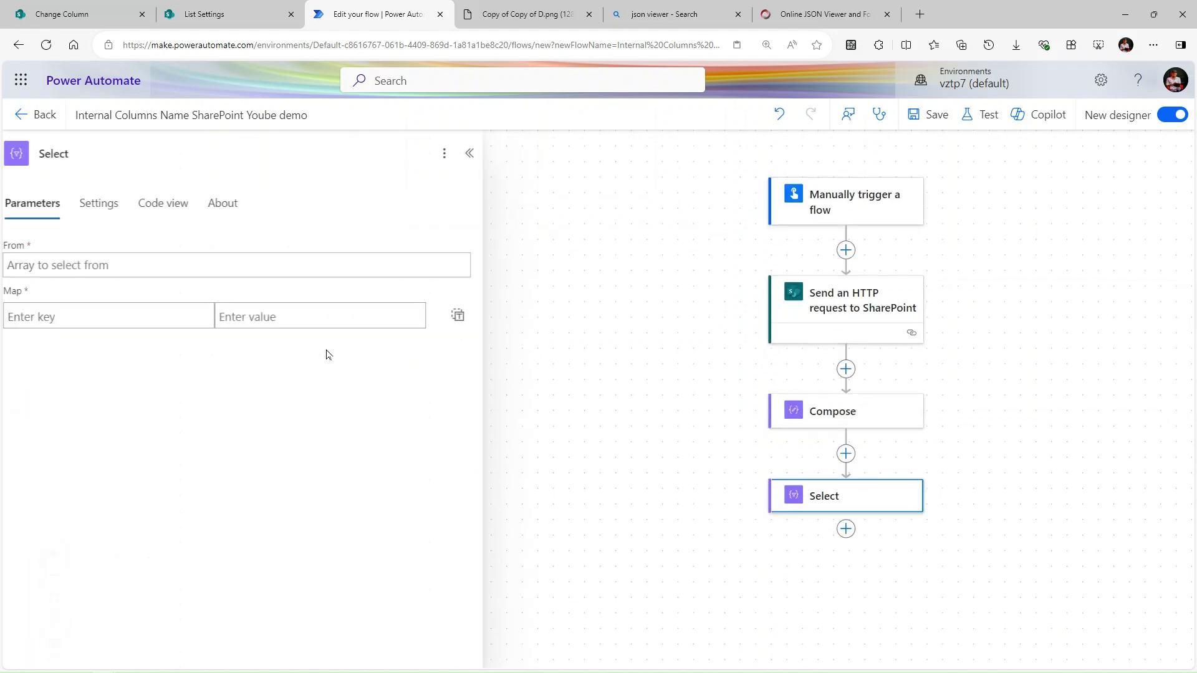
Step: Set the Select action's From to the Compose Outputs and enter InternalName as the first map key
left_click(198, 270)
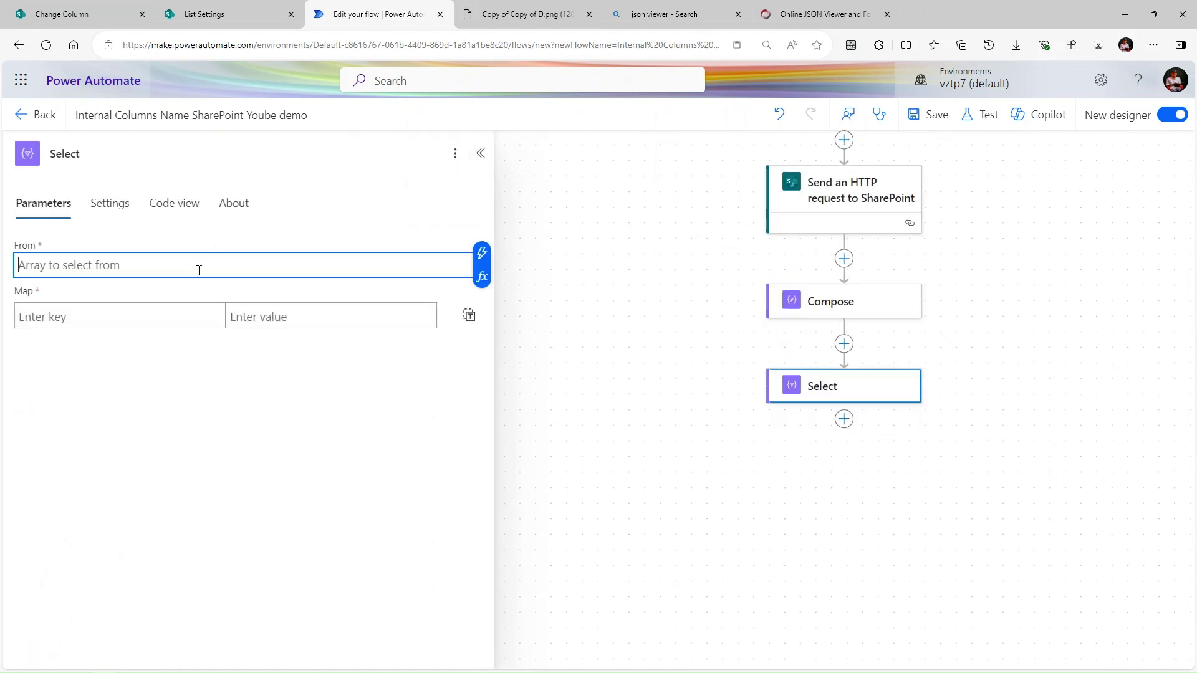
left_click(482, 253)
left_click(543, 370)
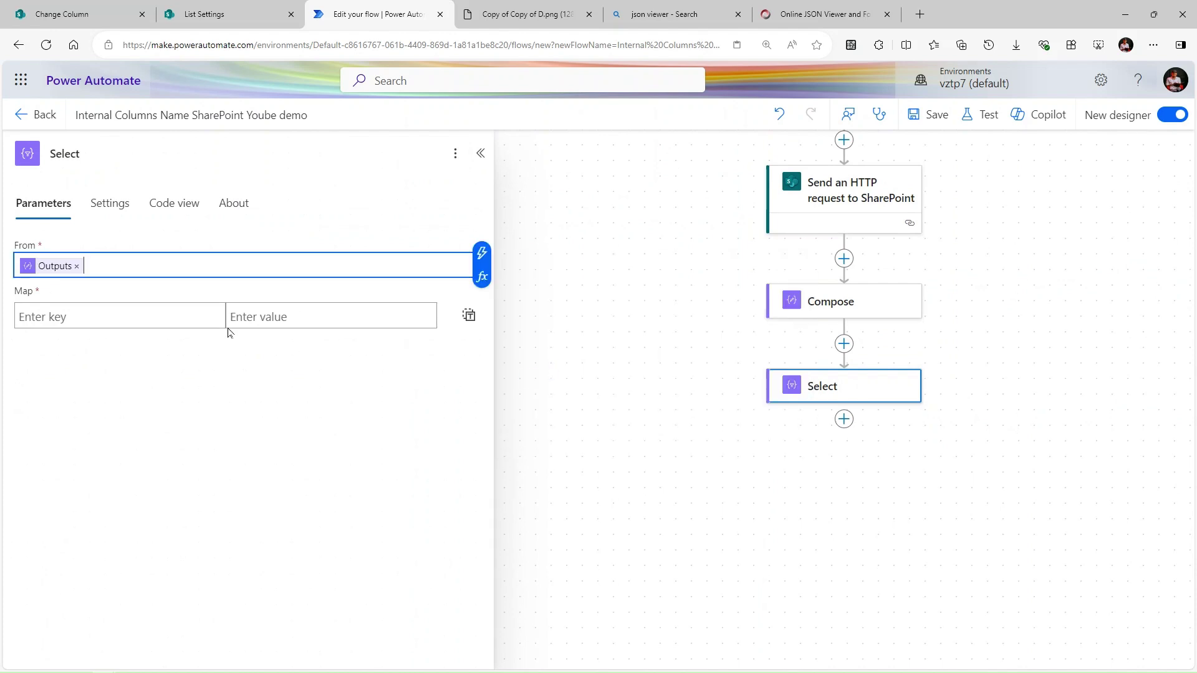
left_click(181, 315)
type("Inter")
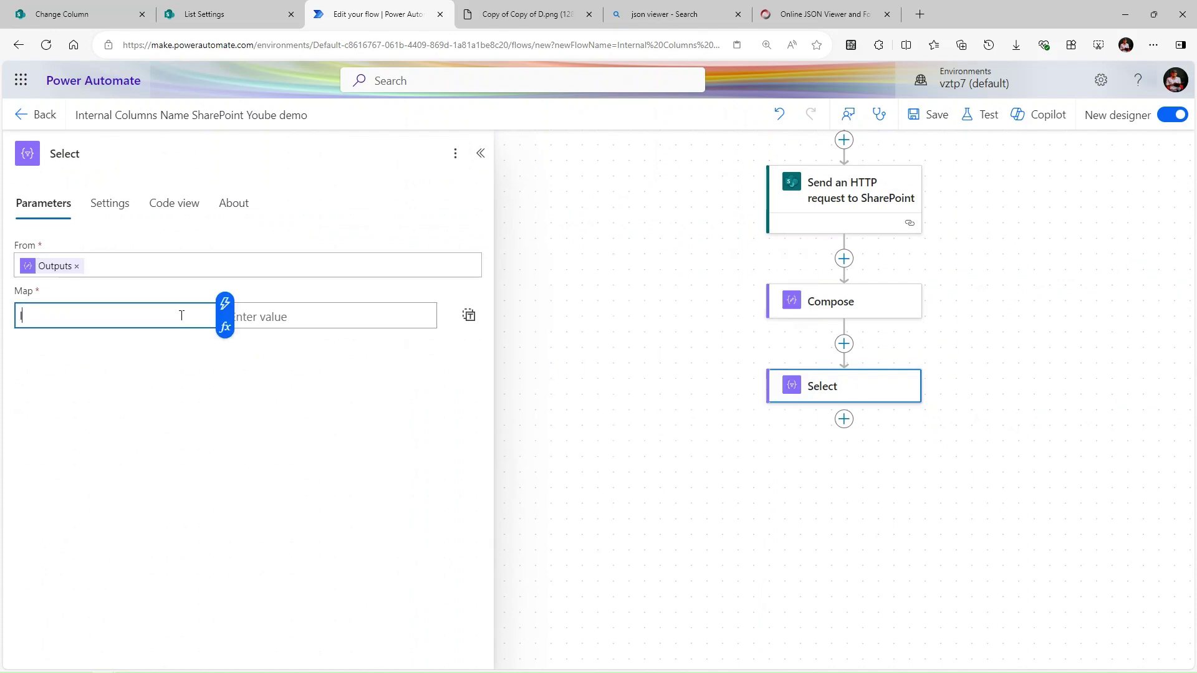
type("n")
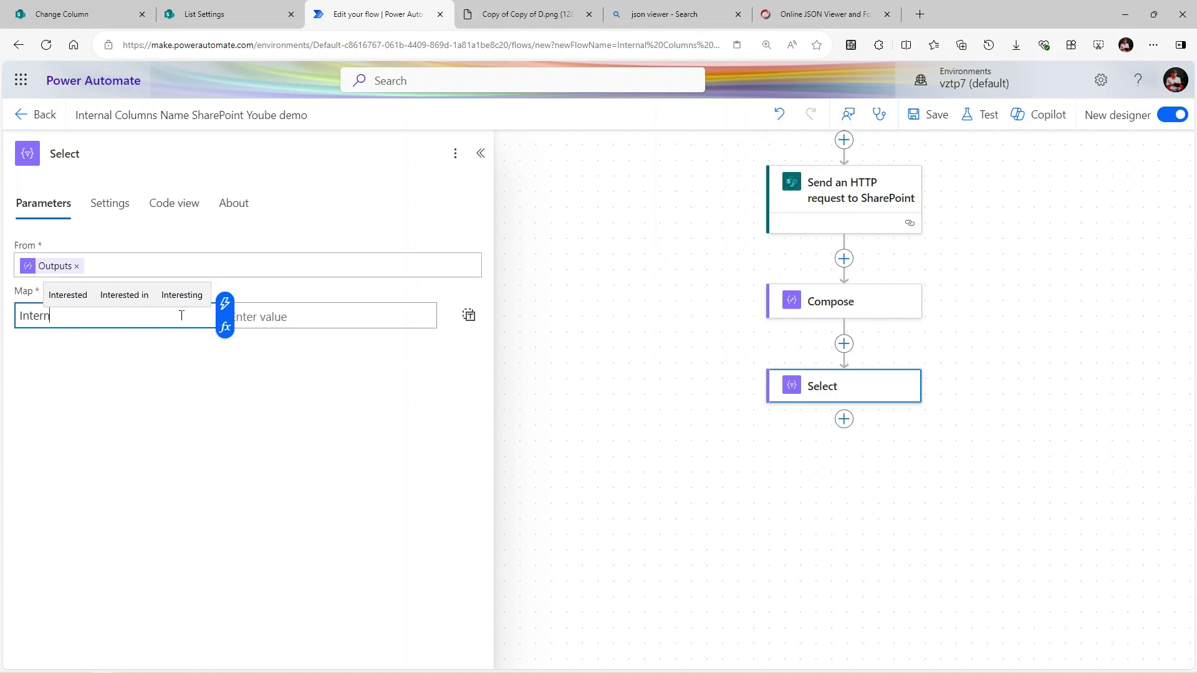
type("alN")
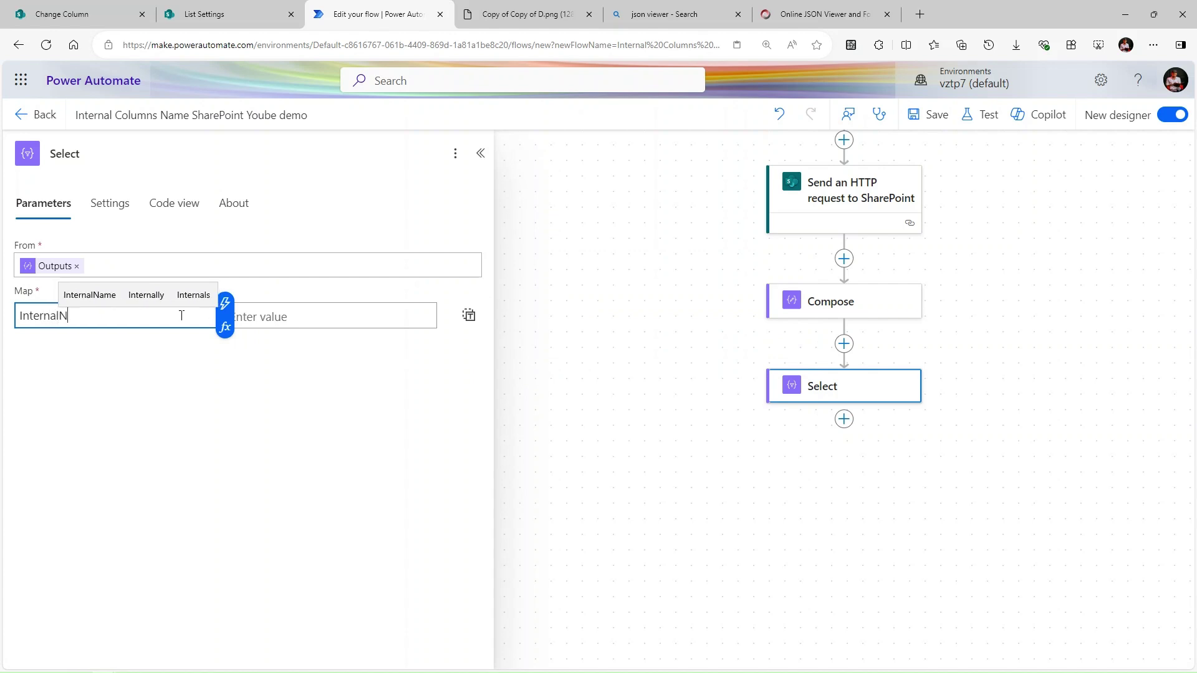
type("ame")
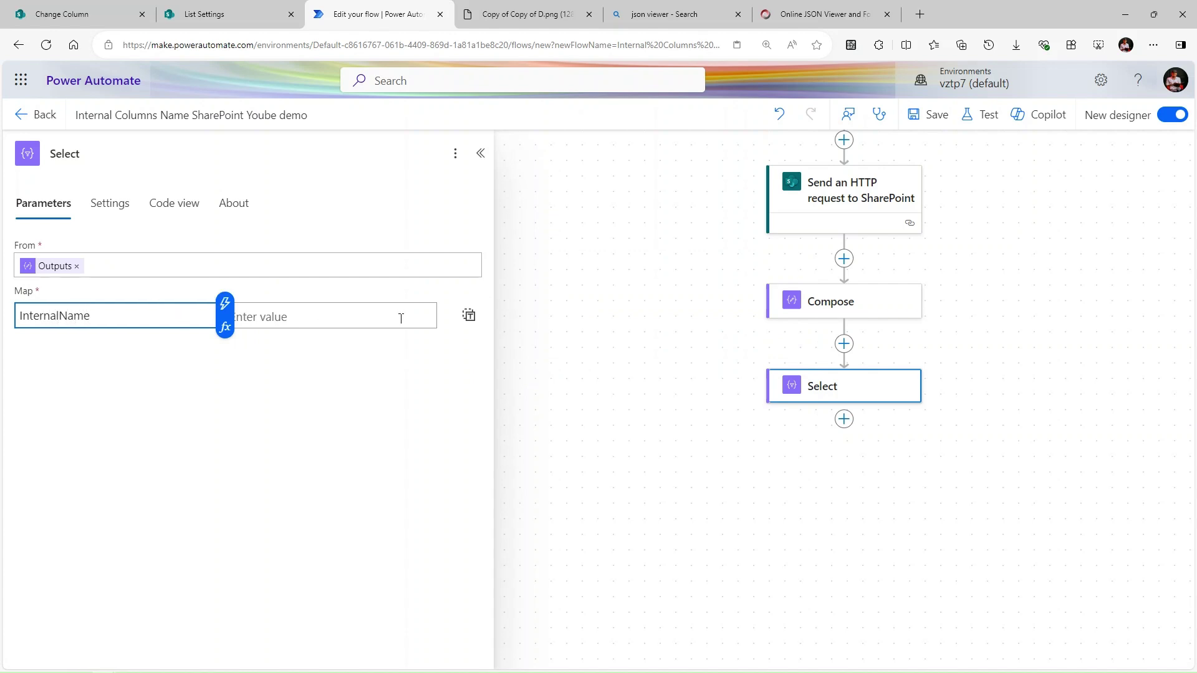
Step: Start the expression item()?[''] for the value of the InternalName map entry
left_click(401, 318)
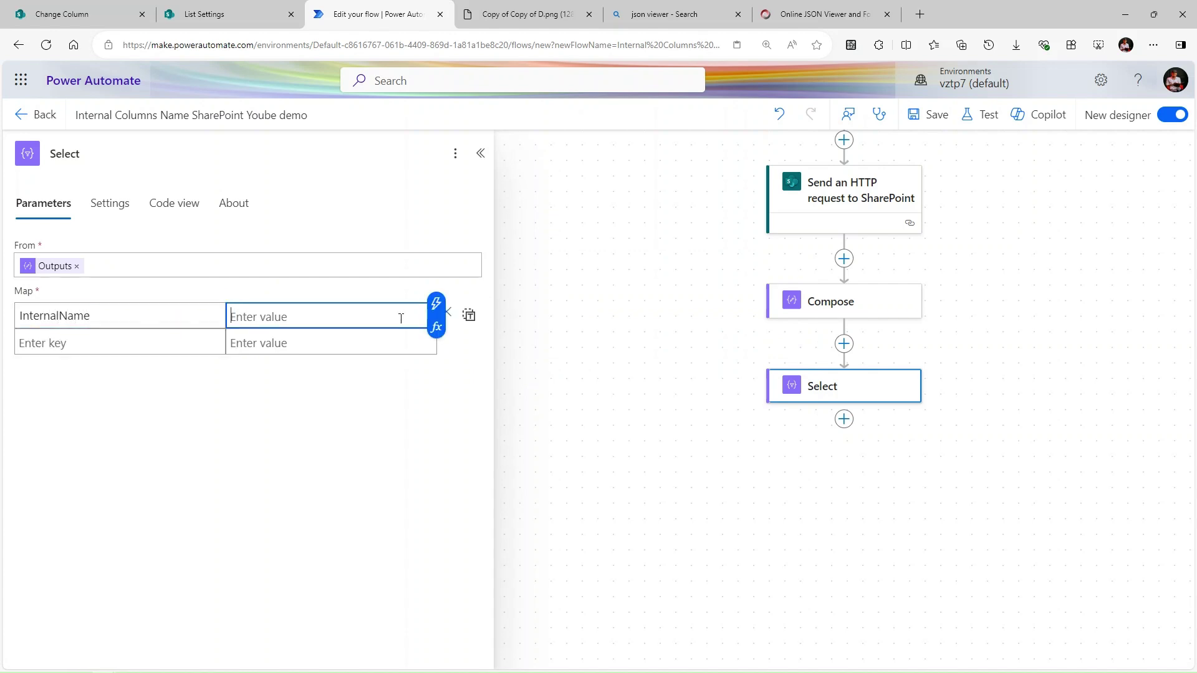
left_click(437, 327)
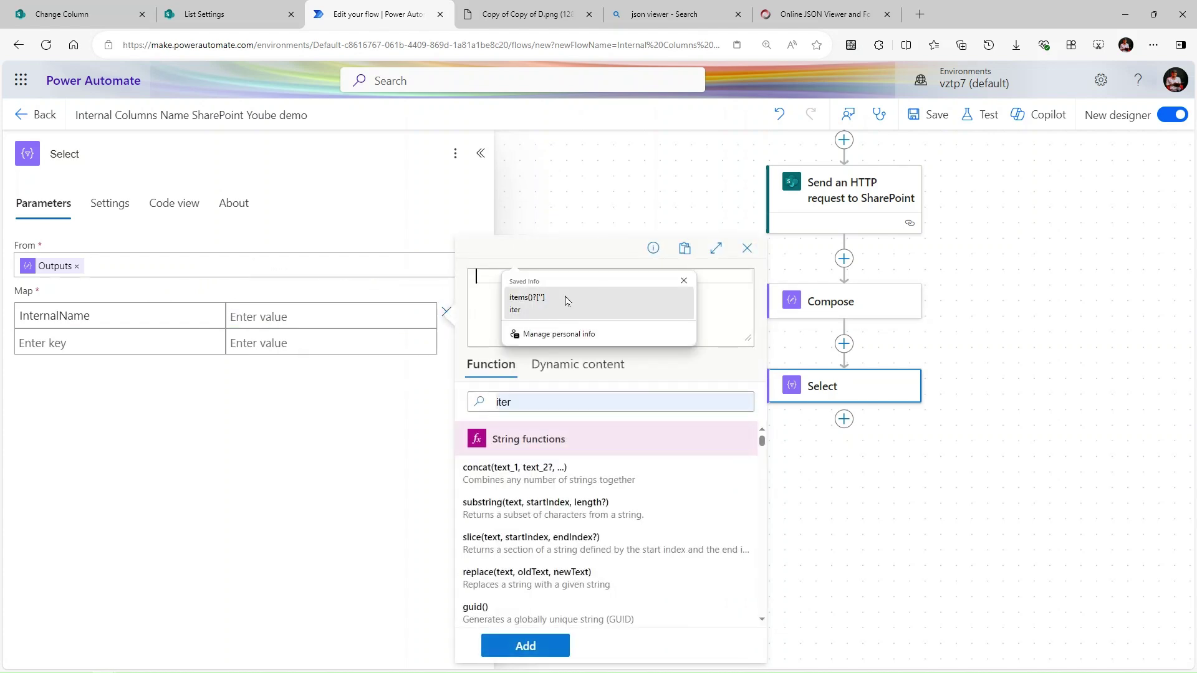
left_click(566, 301)
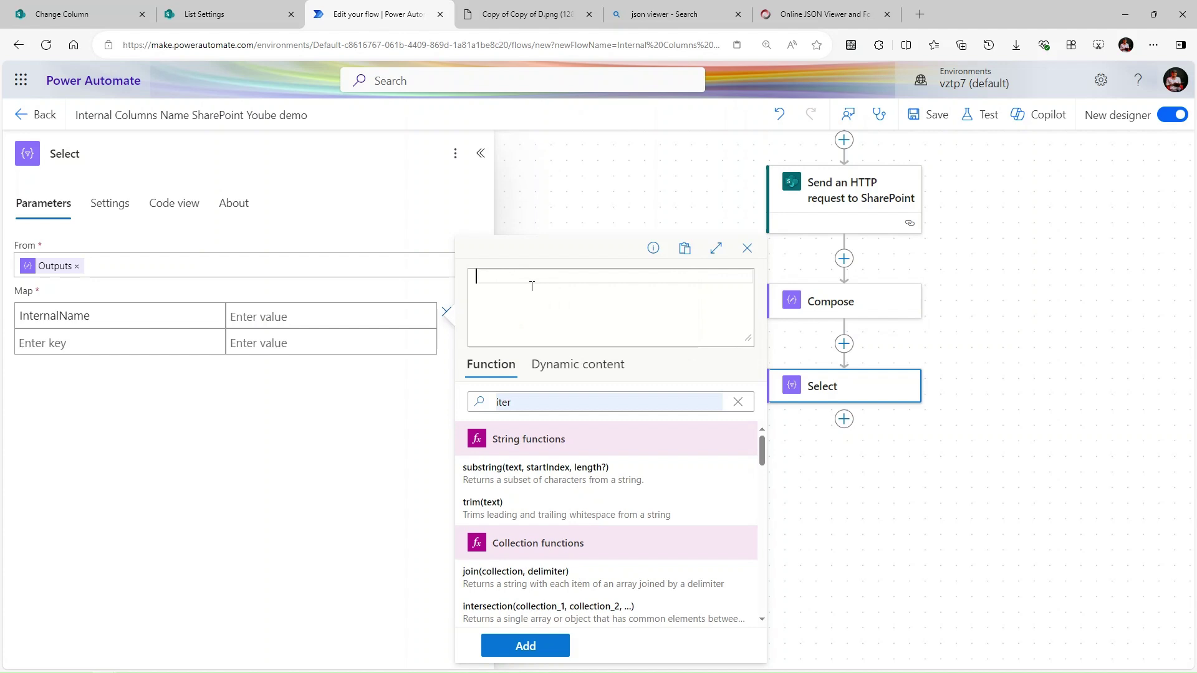
type("ite")
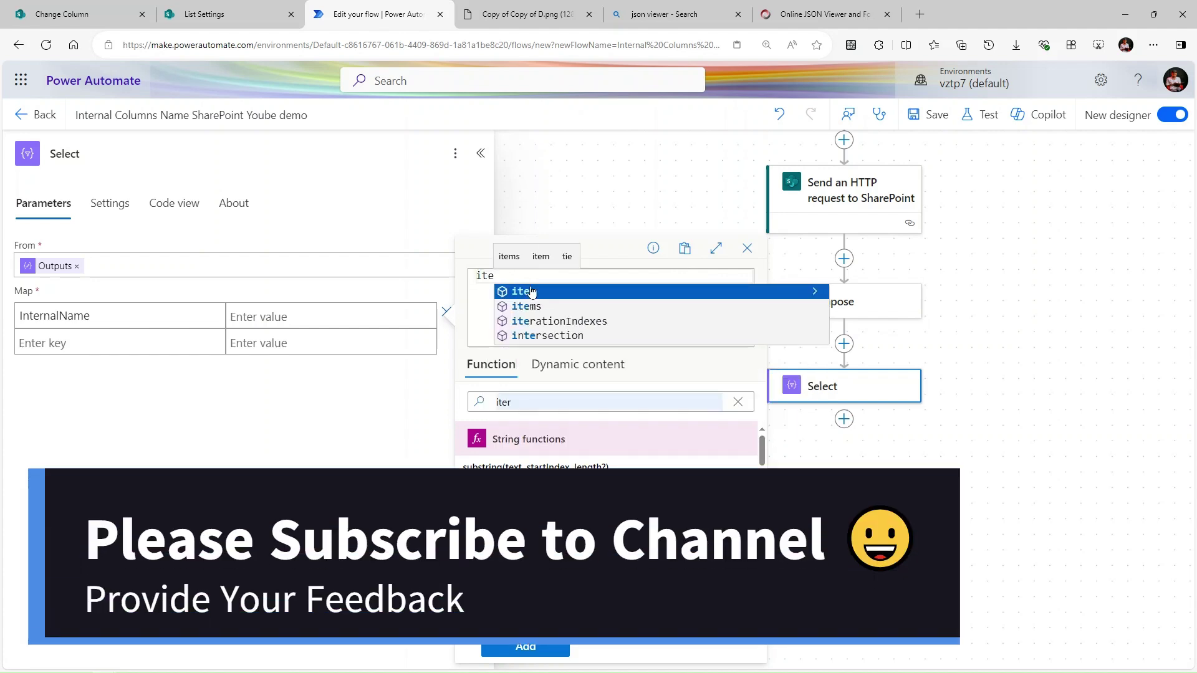
left_click(532, 292)
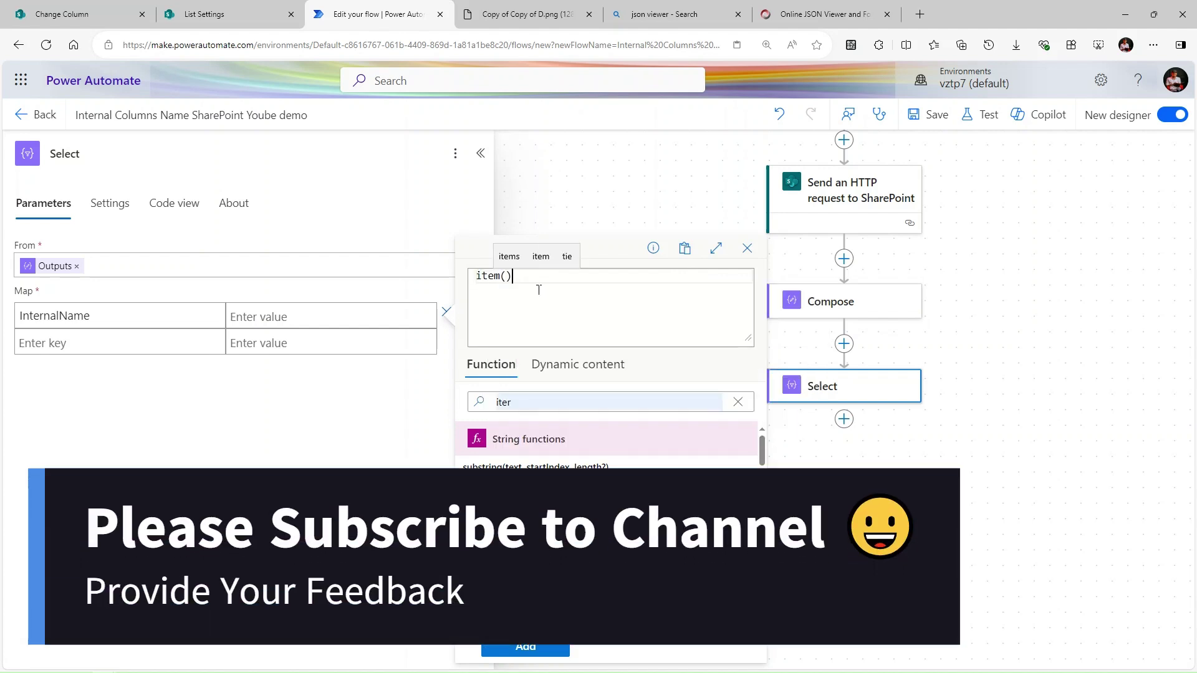
type("?[")
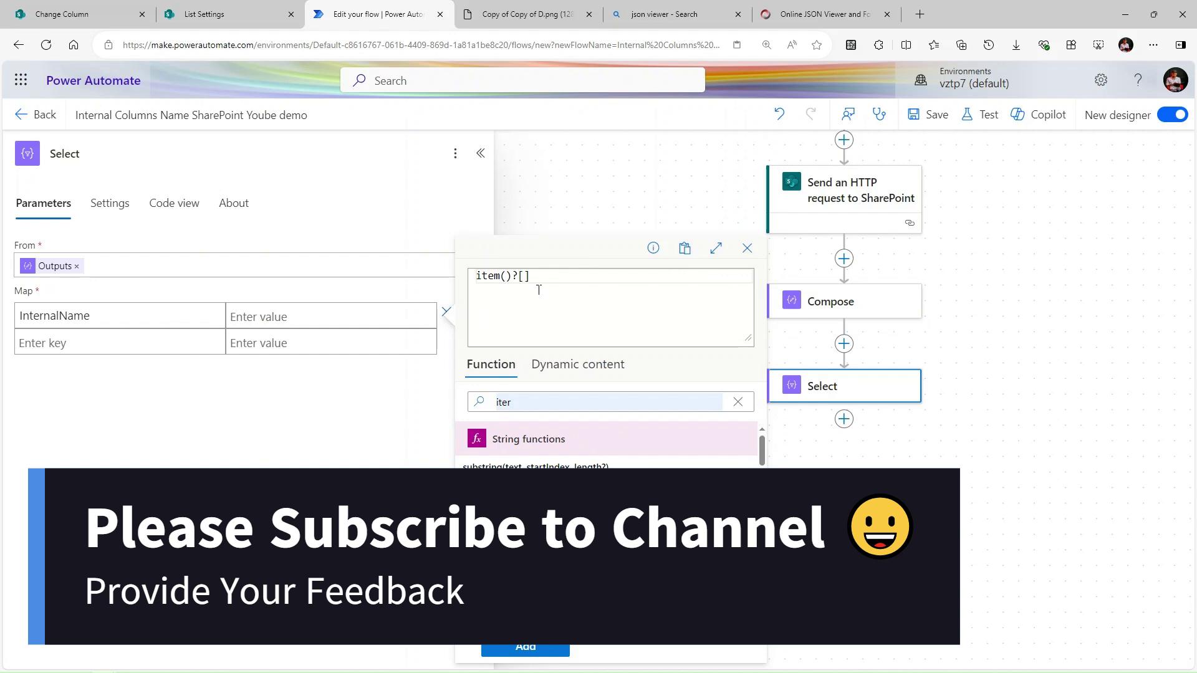
type("'")
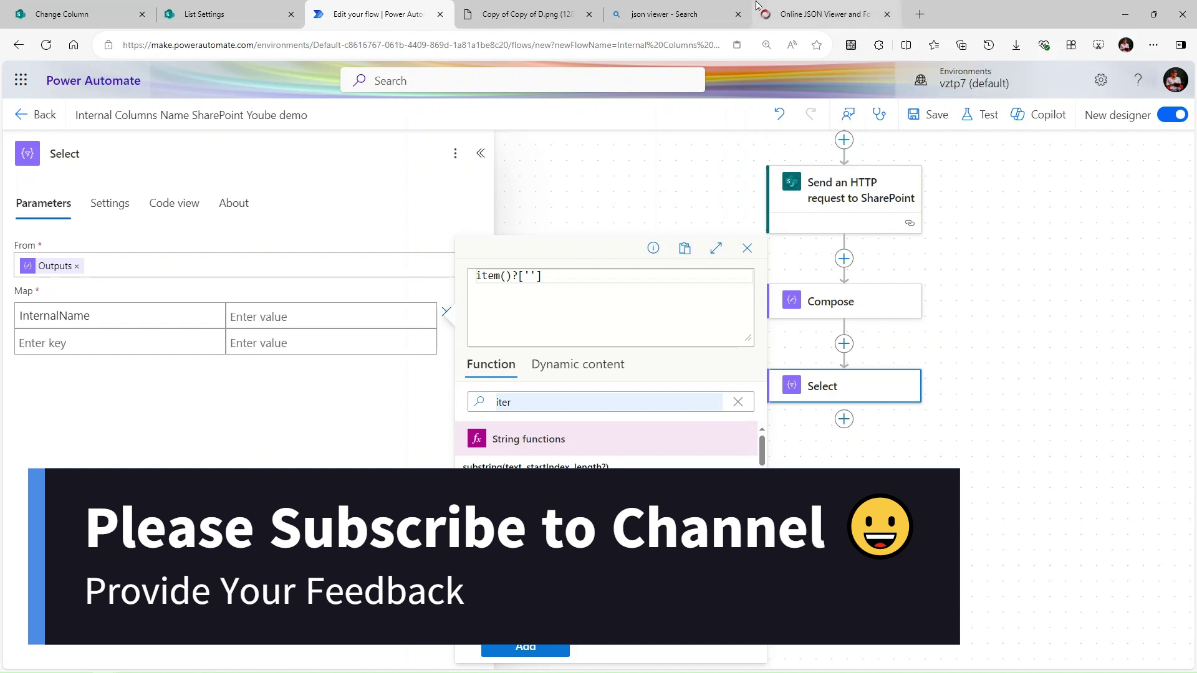
Step: Switch to the JSON viewer and copy the InternalName property name
left_click(789, 13)
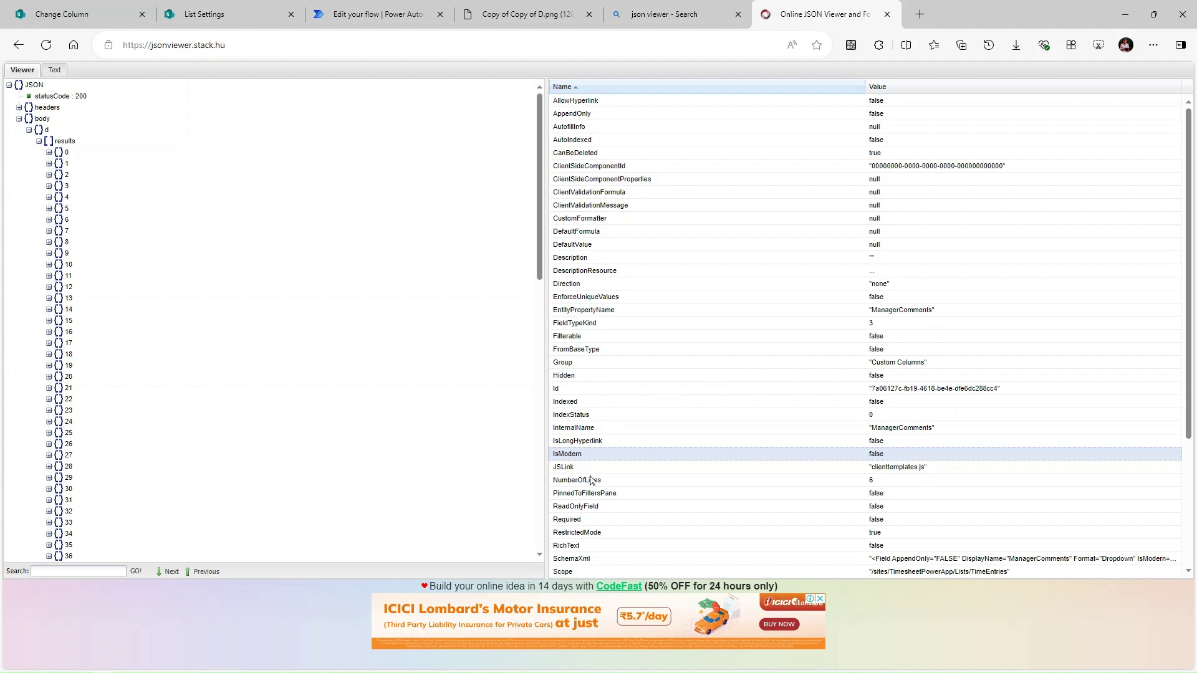
double_click(592, 432)
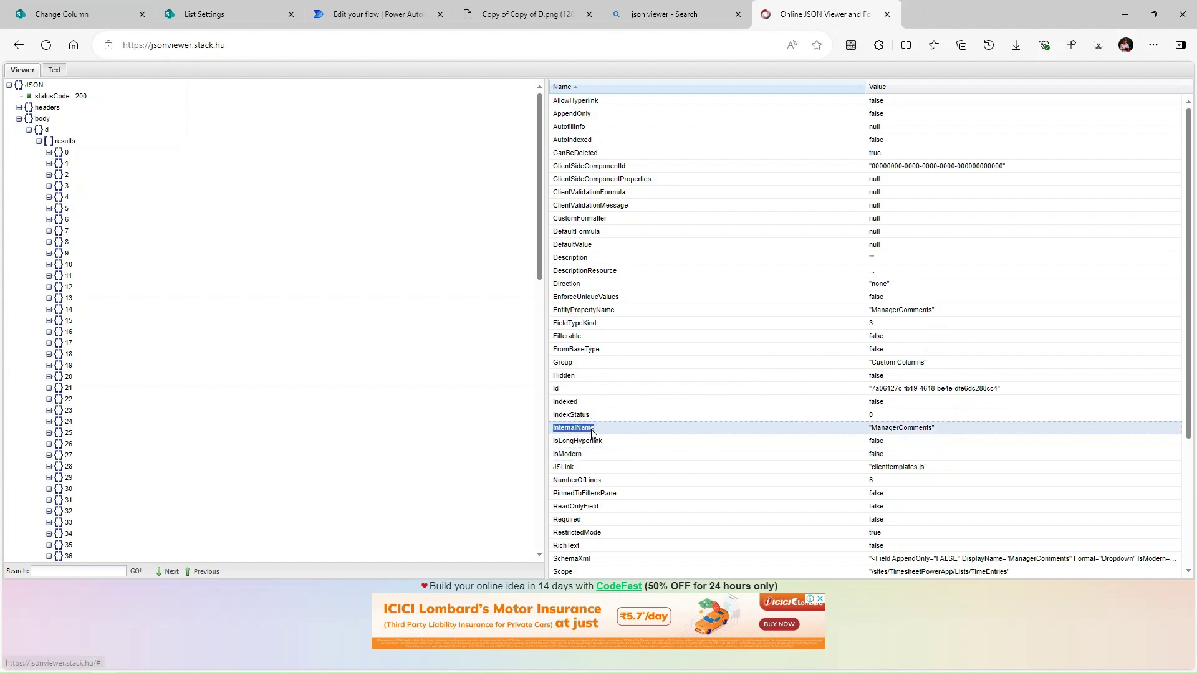
key("ctrl+c")
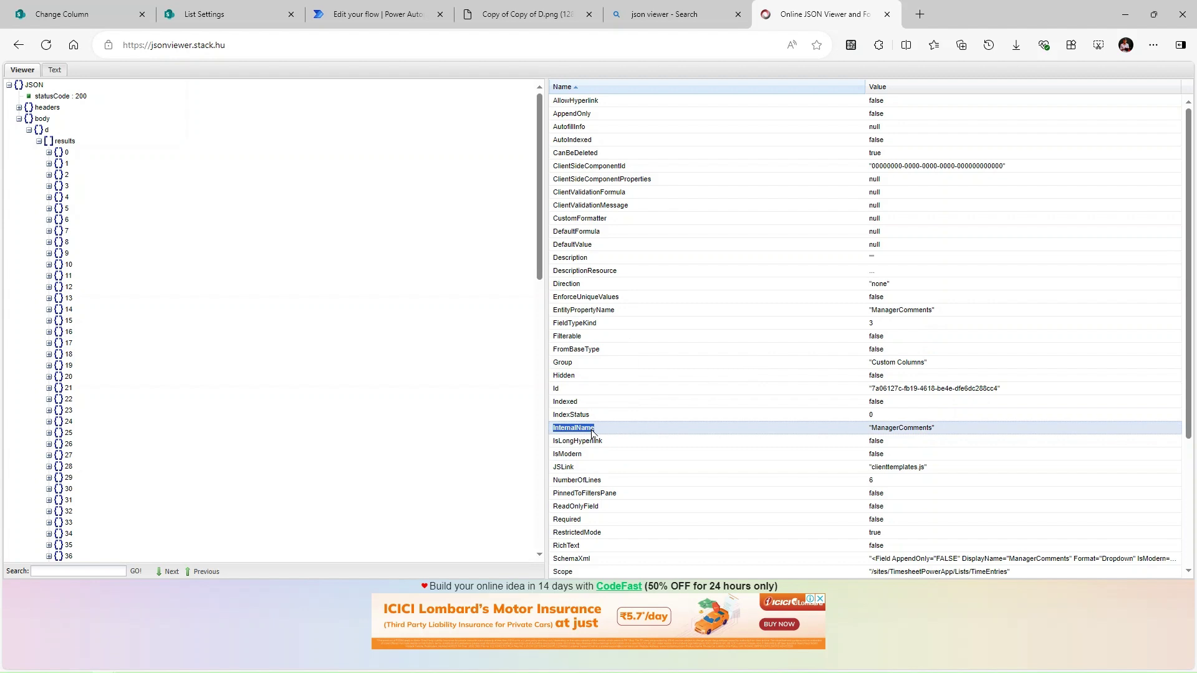
Step: Return to the flow and try to complete the InternalName expression as item()?['InternalName']
left_click(359, 5)
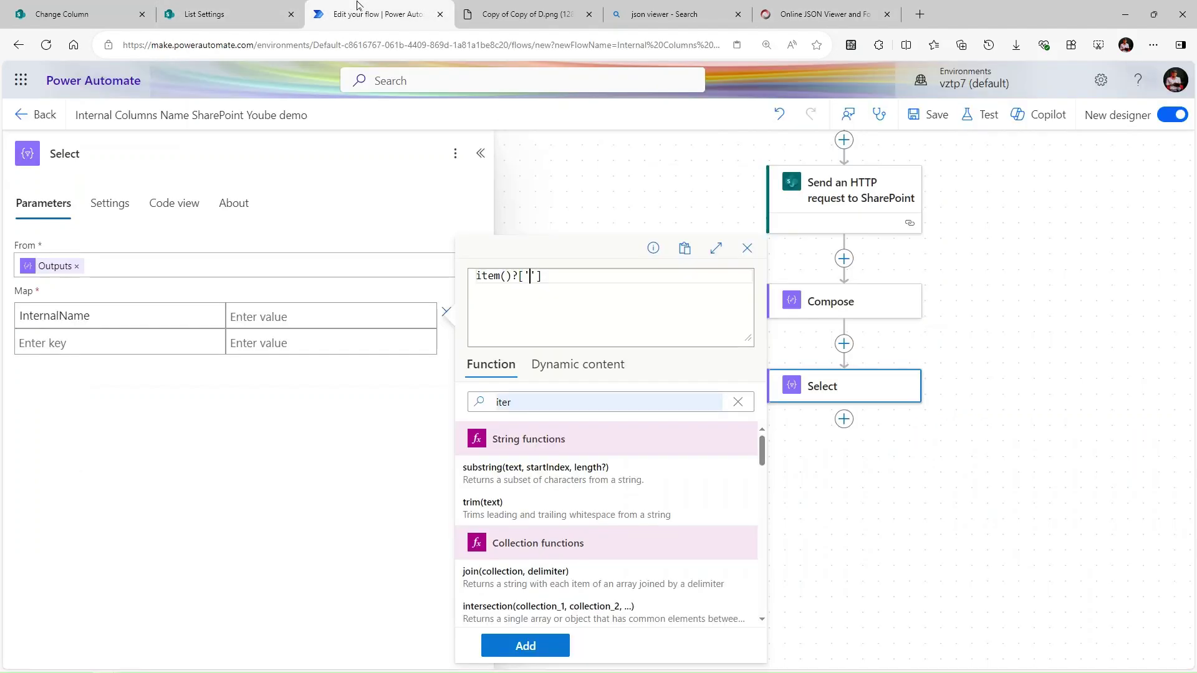
key("ctrl+v")
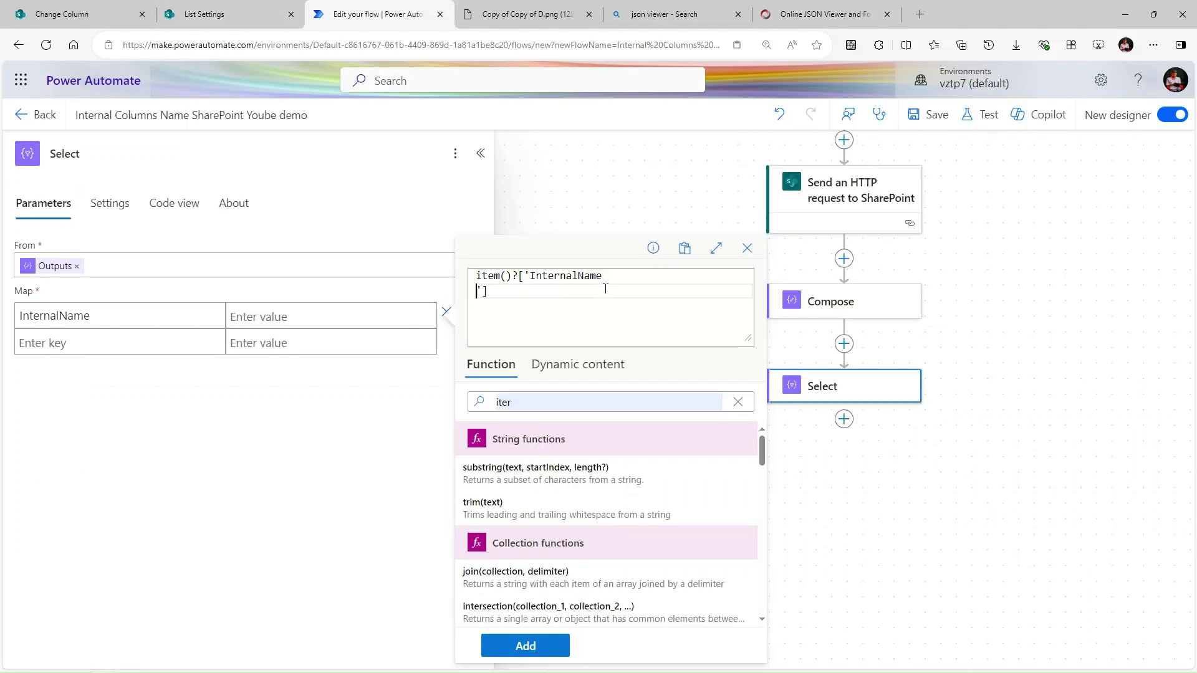
key("BackSpace")
Step: Enter DisplayName as the second map key of the Select action
left_click(118, 347)
type("Di")
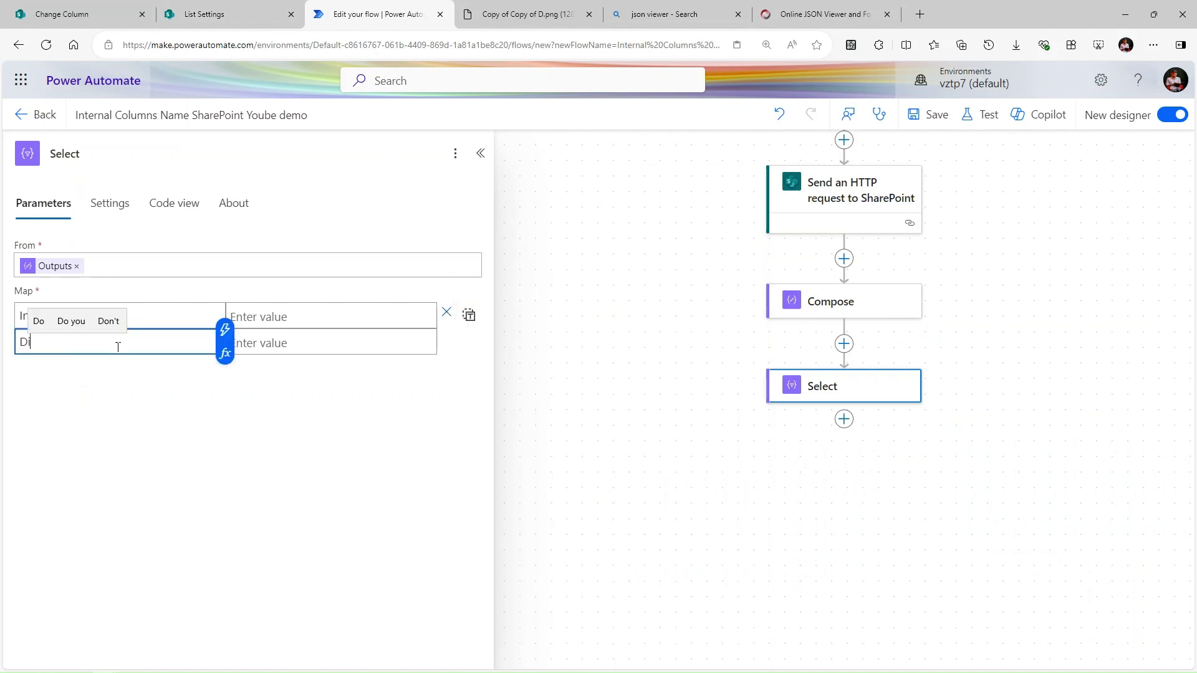
type("splay")
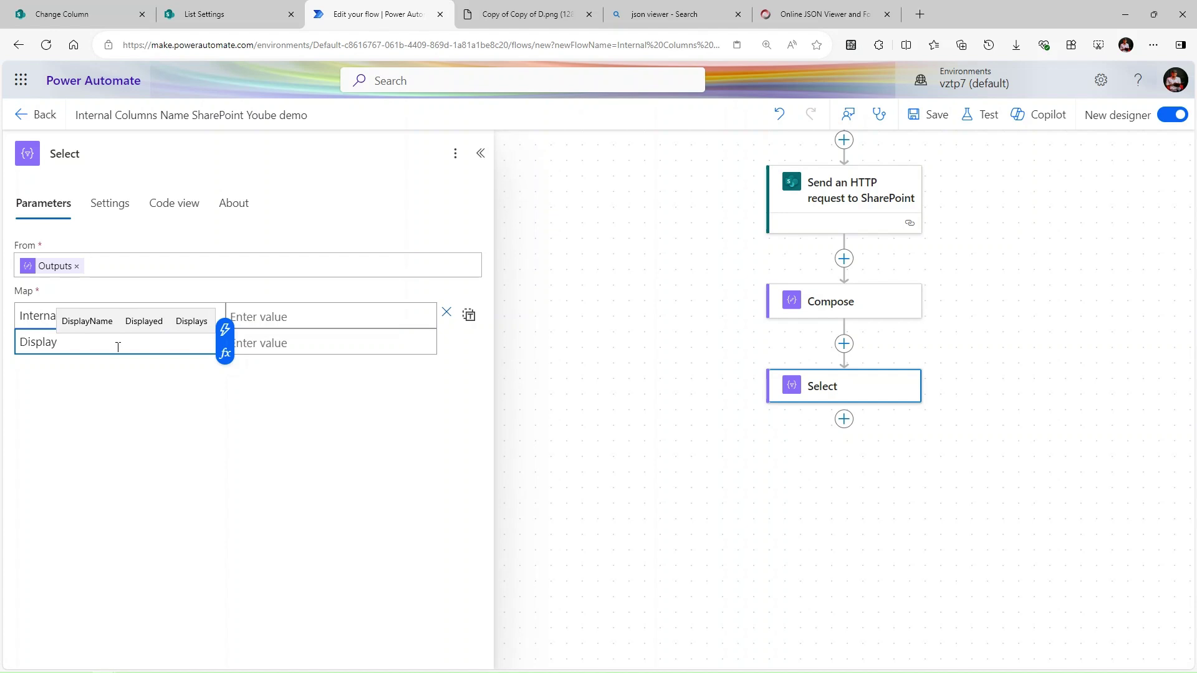
type("Nmae")
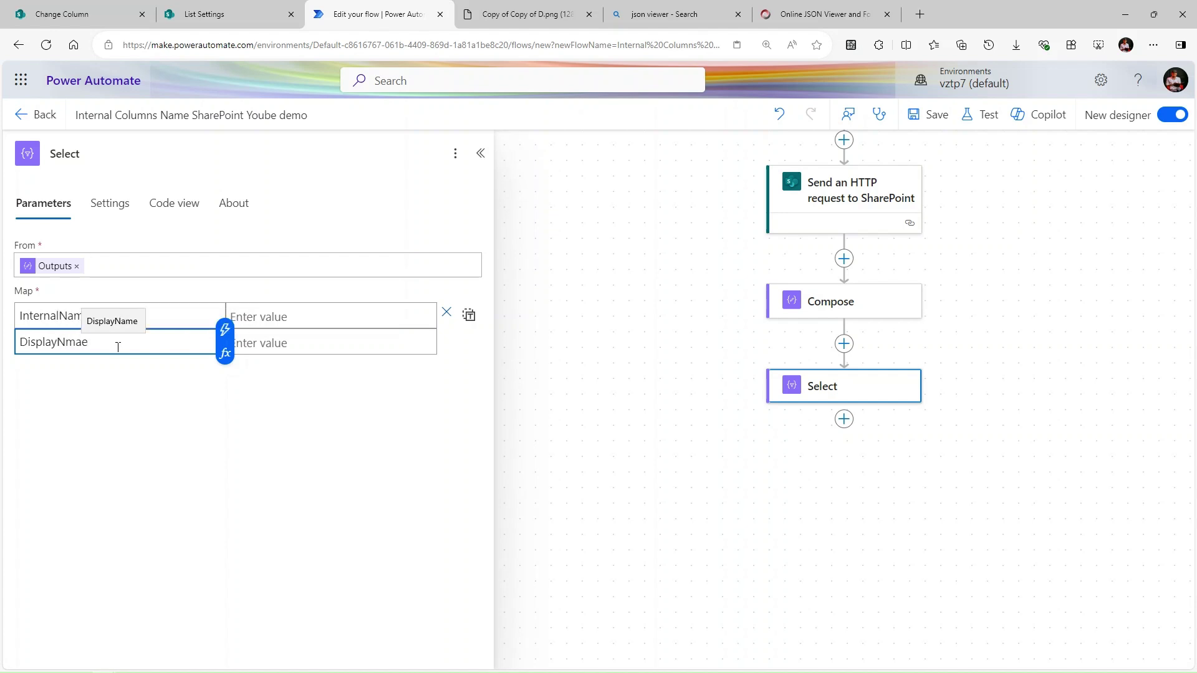
key("BackSpace")
key("BackSpace")
key("BackSpace")
type("ame")
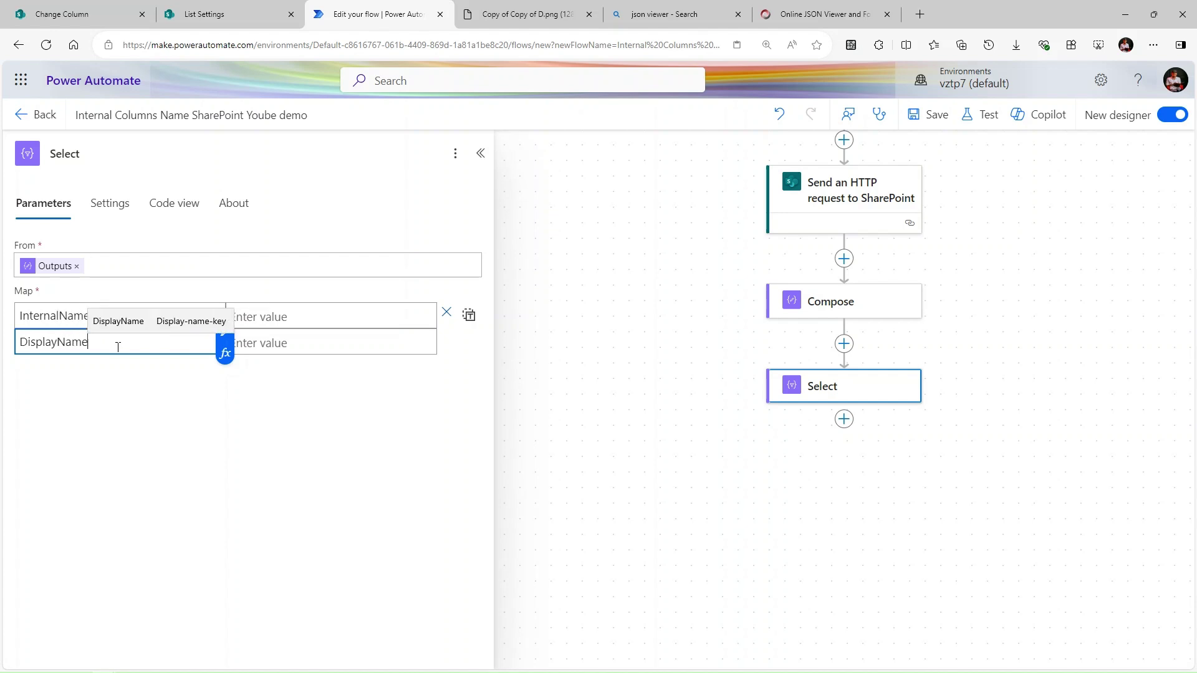
Step: Start the expression item()?[''] for the value of the DisplayName map entry
left_click(278, 346)
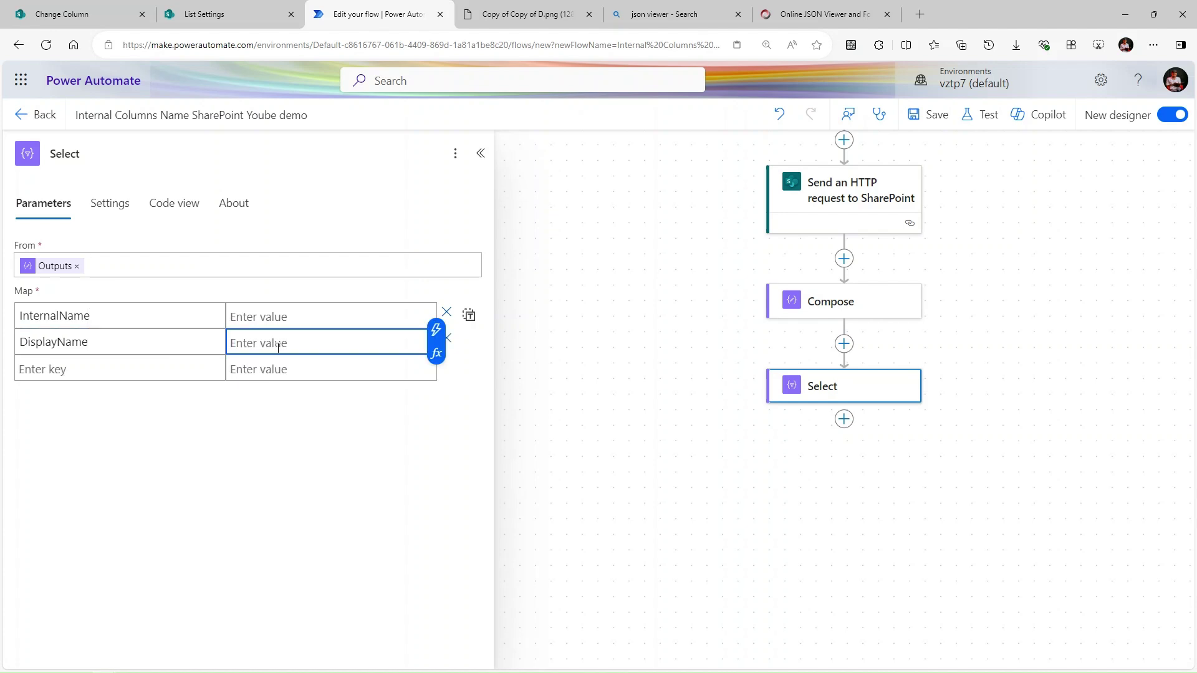
left_click(436, 353)
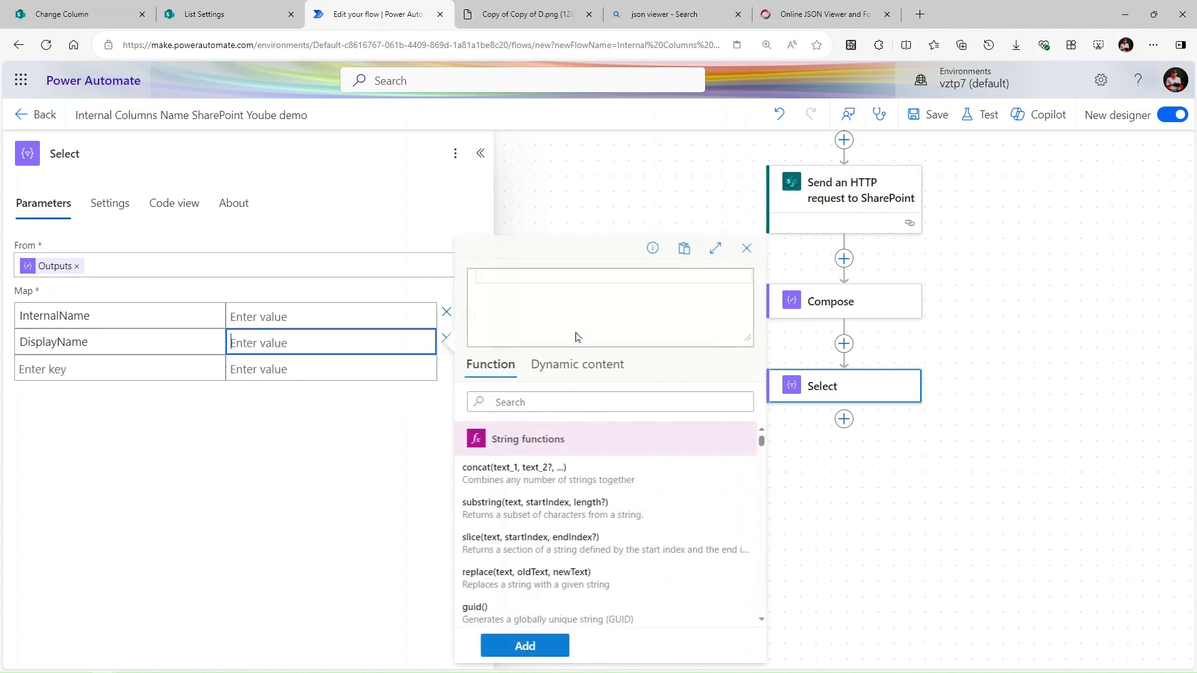
left_click(492, 292)
type("item")
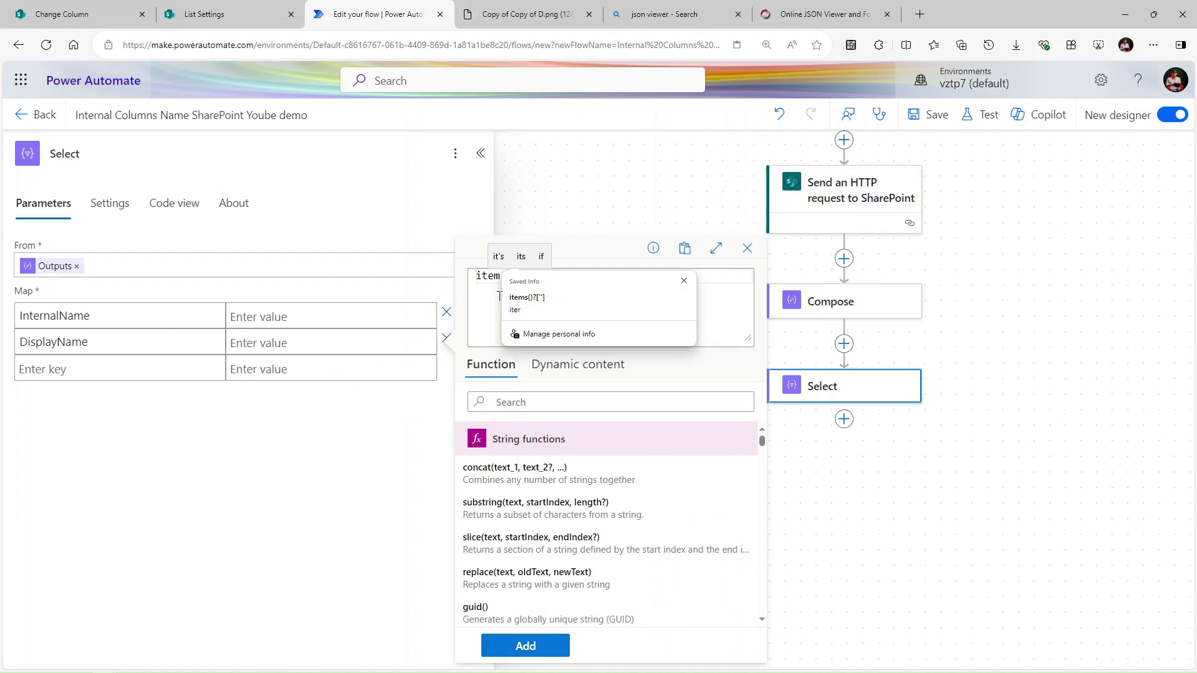
left_click(684, 280)
type("()?")
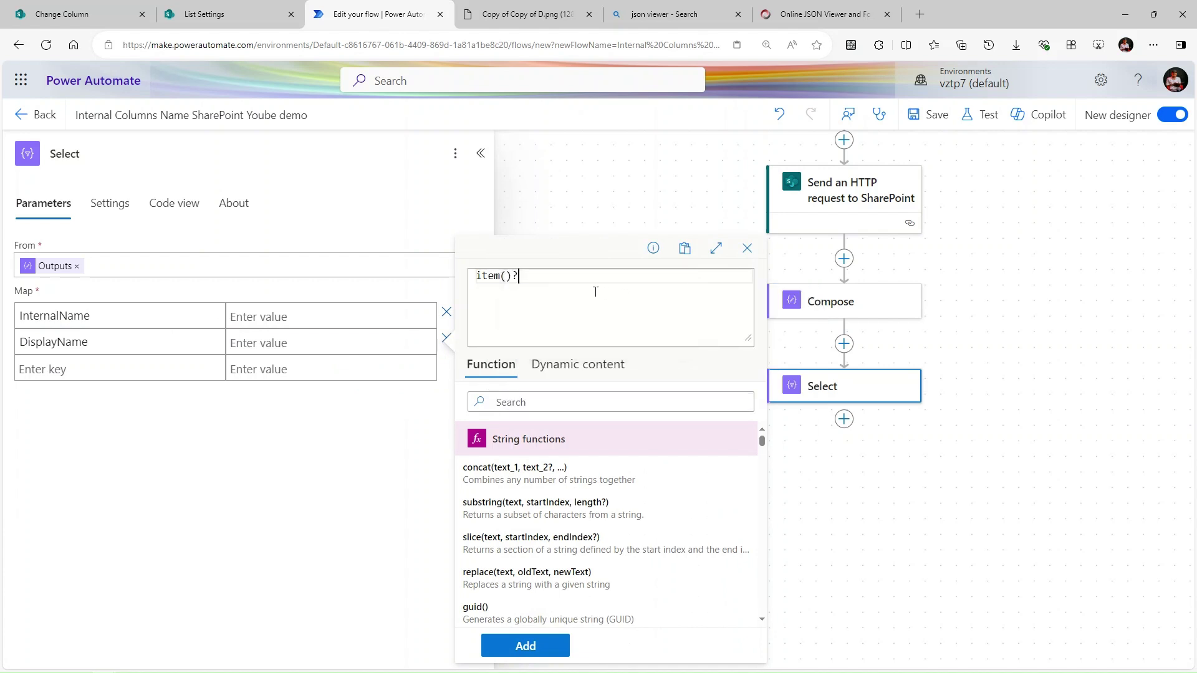
type("['")
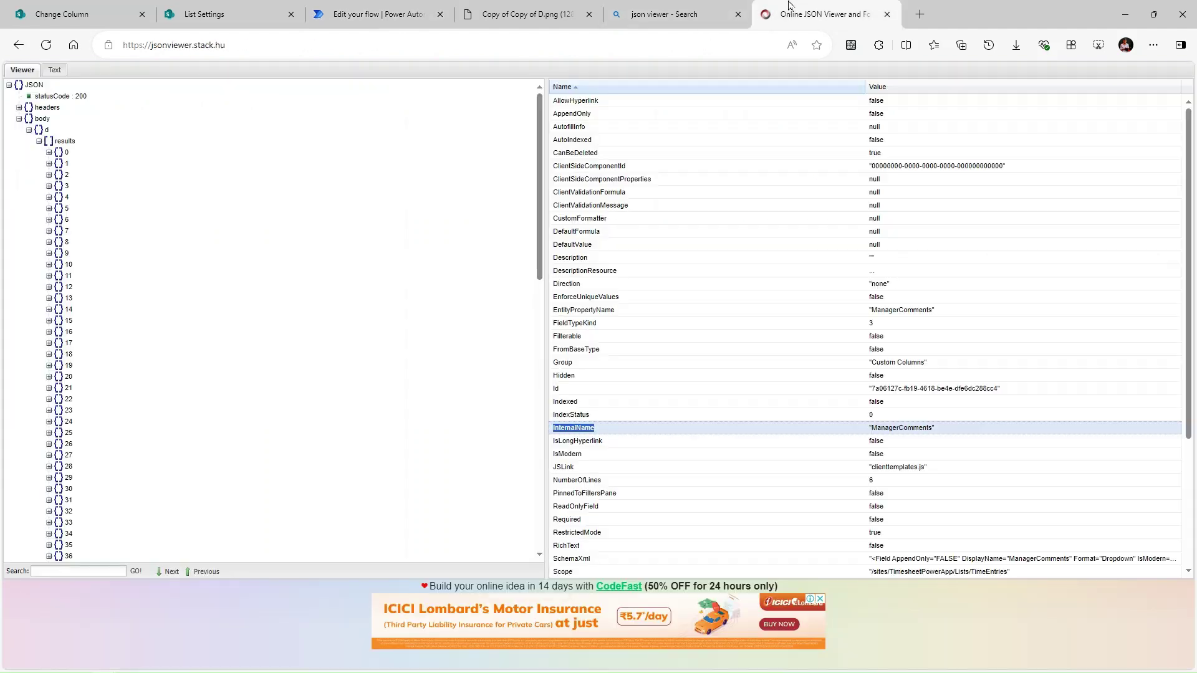
Step: Look through the item's properties in the JSON viewer and copy the EntityPropertyName property name
left_click(822, 14)
scroll(603, 496, "down", 2)
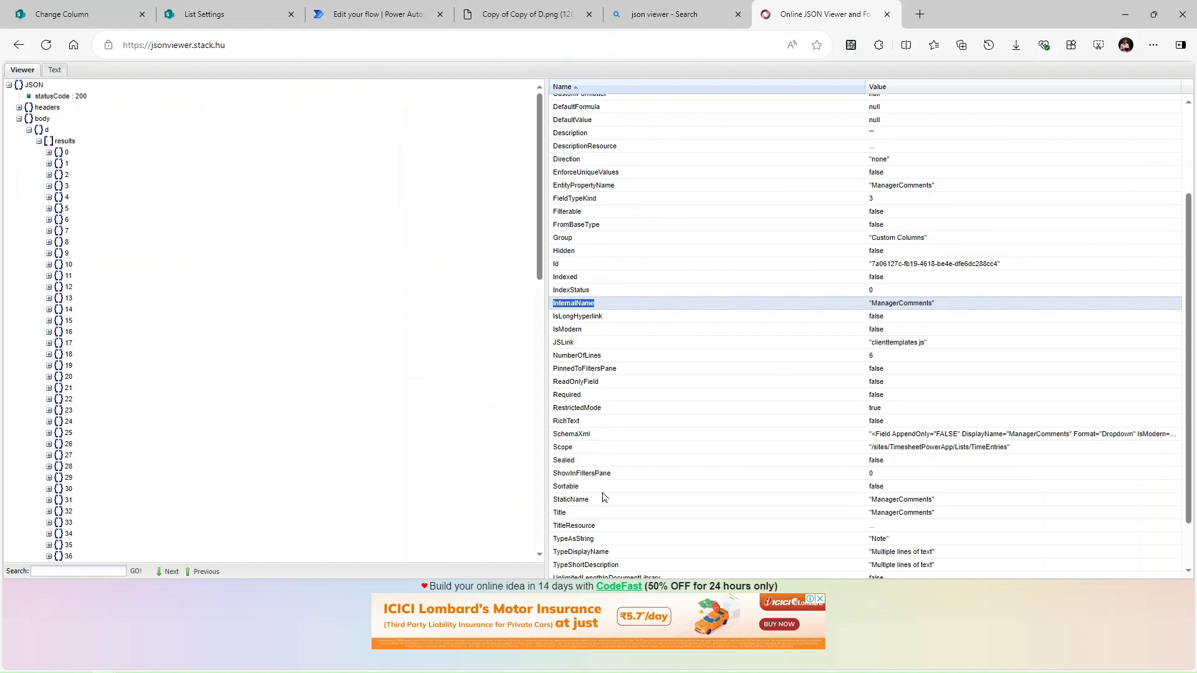
scroll(622, 538, "down", 1)
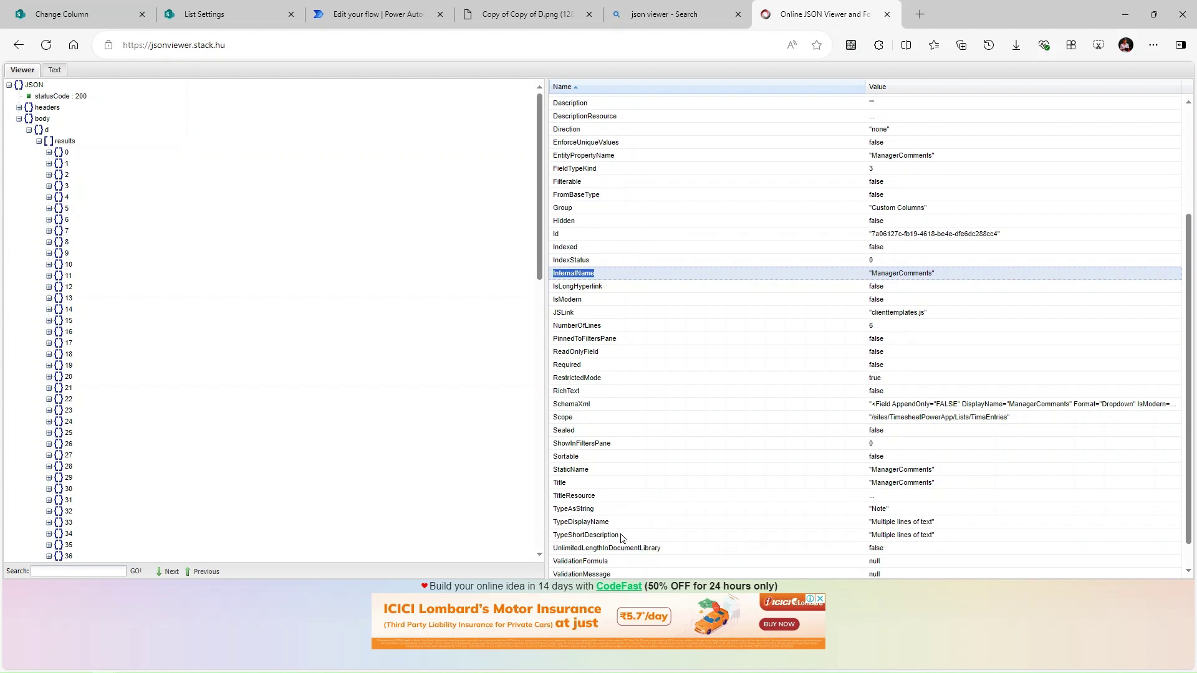
scroll(621, 537, "down", 1)
scroll(621, 538, "up", 3)
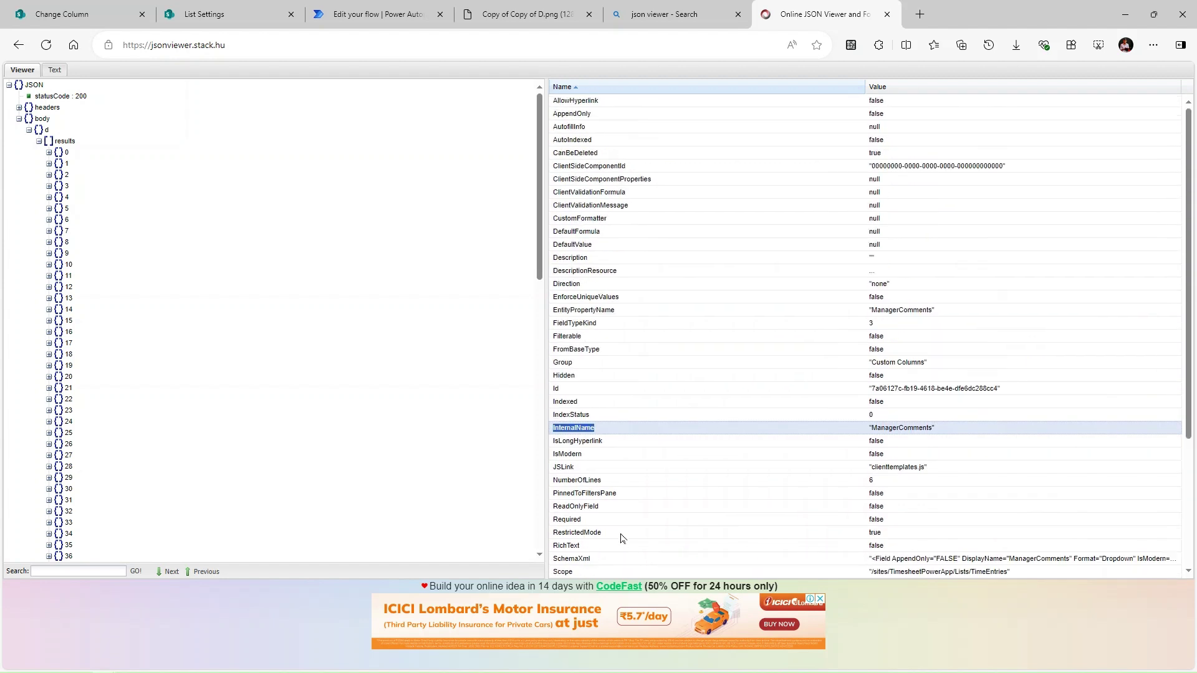
double_click(597, 311)
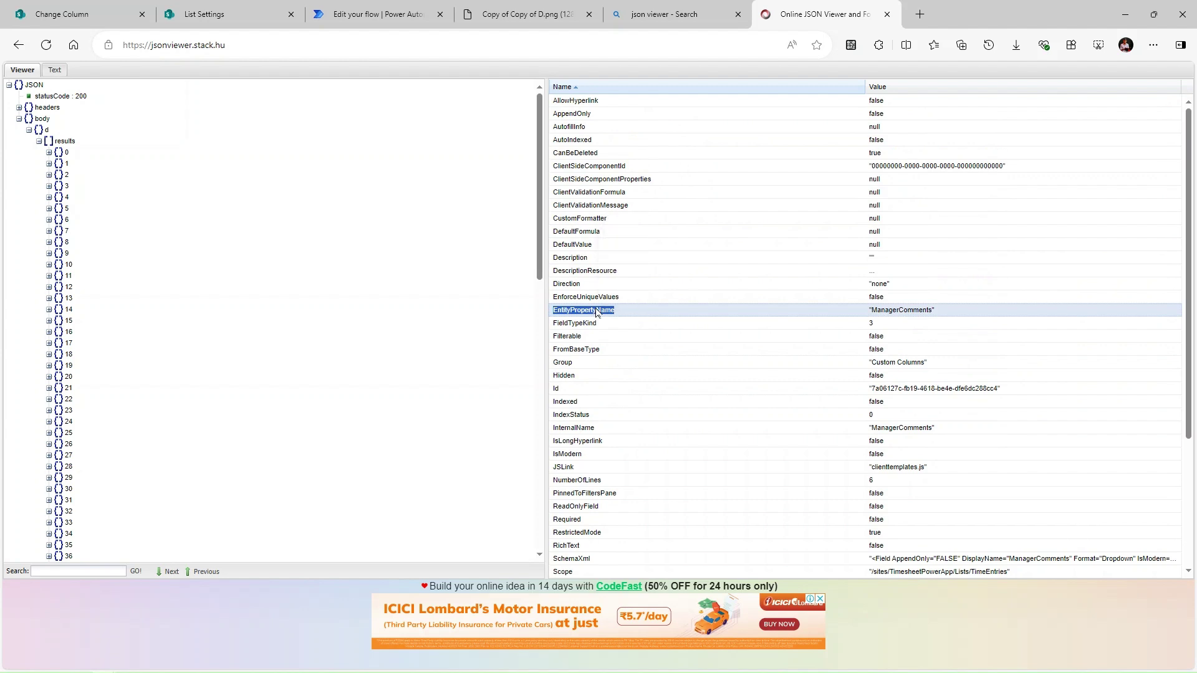
Step: Return to the flow, add item()?['EntityPropertyName'] as the DisplayName value and save the flow
left_click(375, 13)
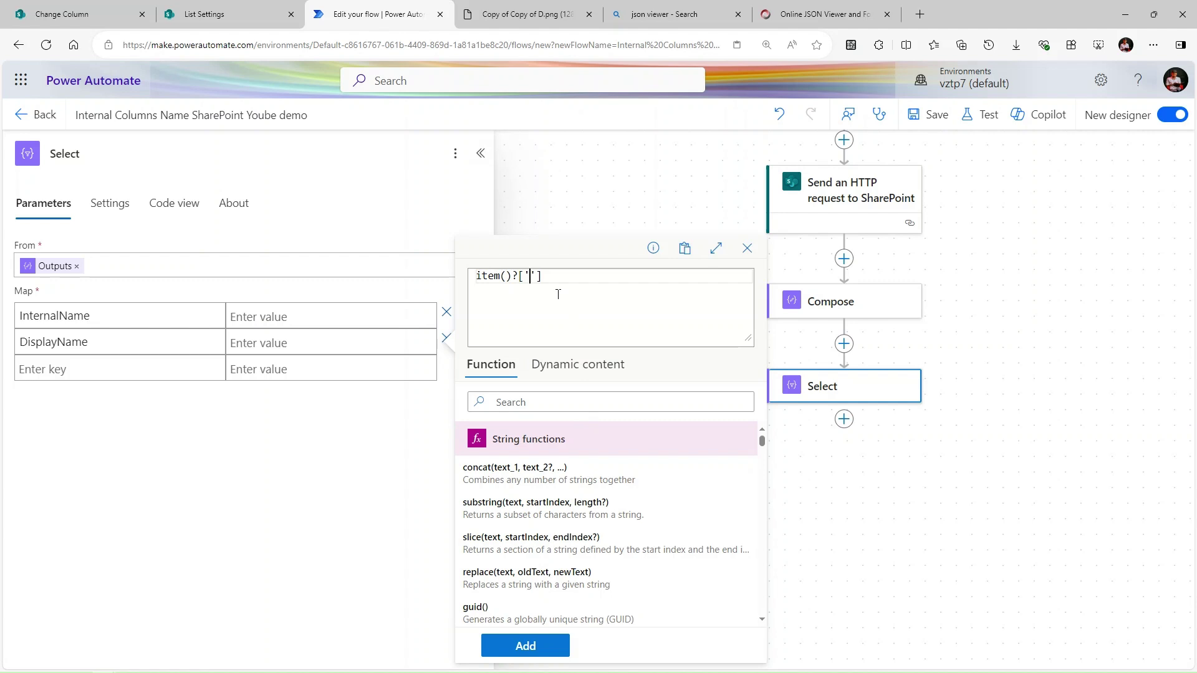
key("ctrl+v")
left_click(526, 645)
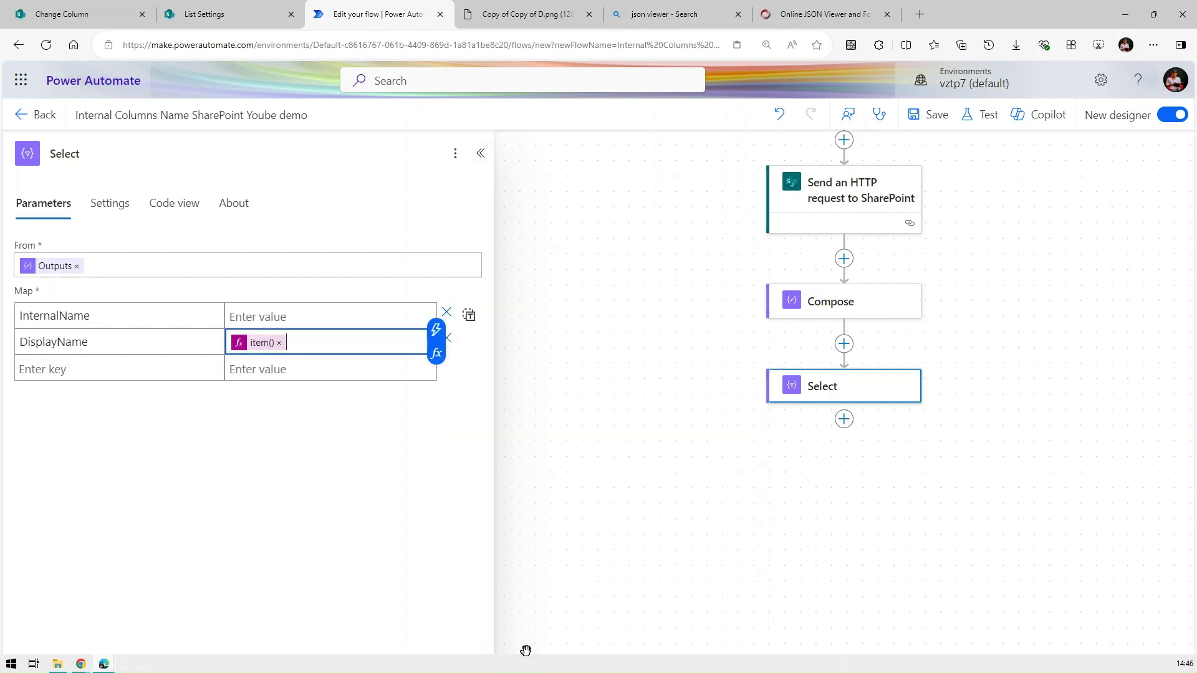
left_click(912, 118)
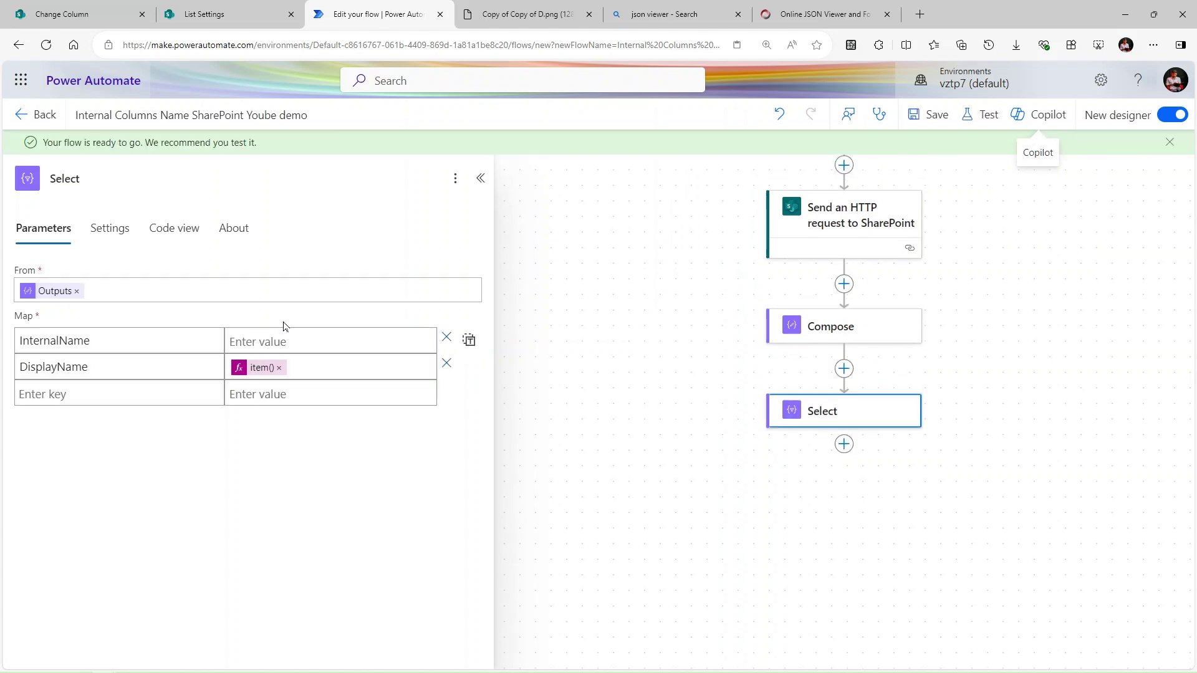
Step: Add the expression item()?['InternalName'] as the InternalName value, reusing the previously copied property name, and save the flow
left_click(283, 342)
left_click(436, 350)
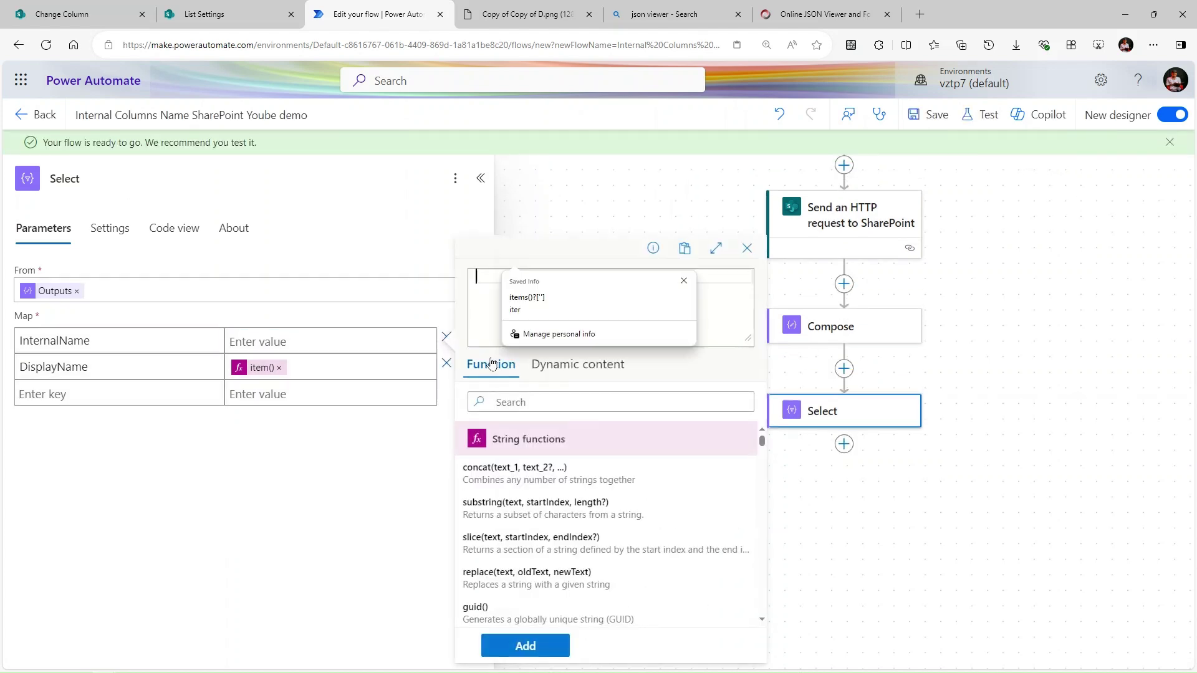
left_click(447, 321)
left_click(350, 340)
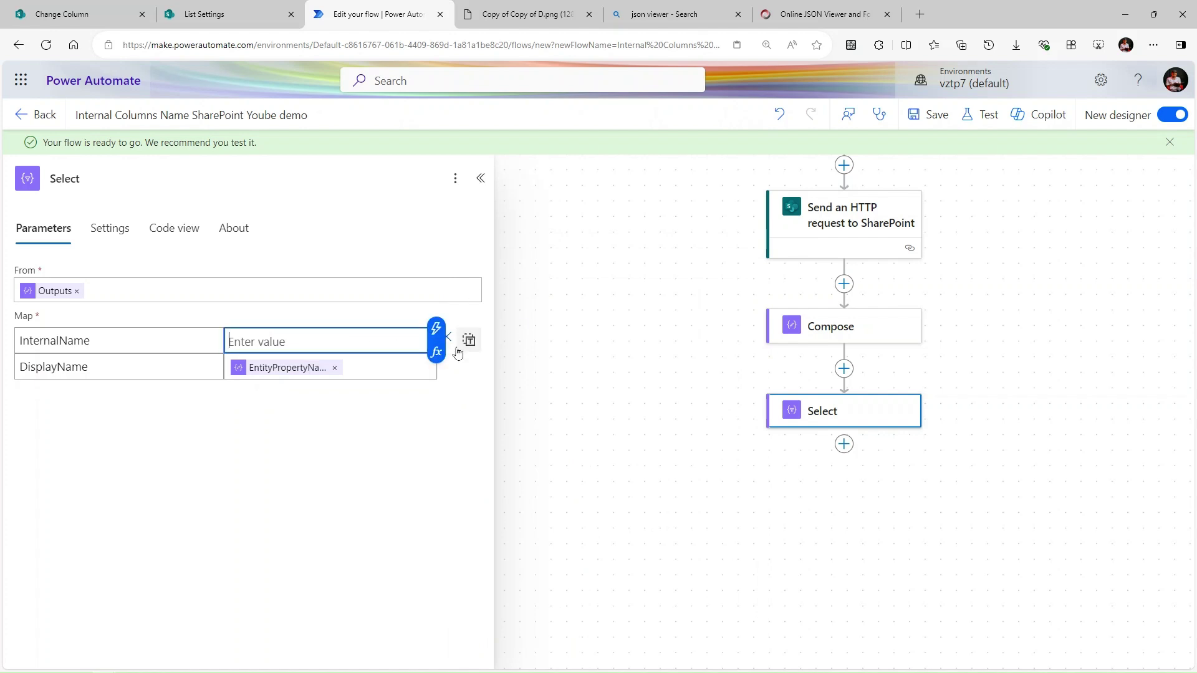
left_click(436, 353)
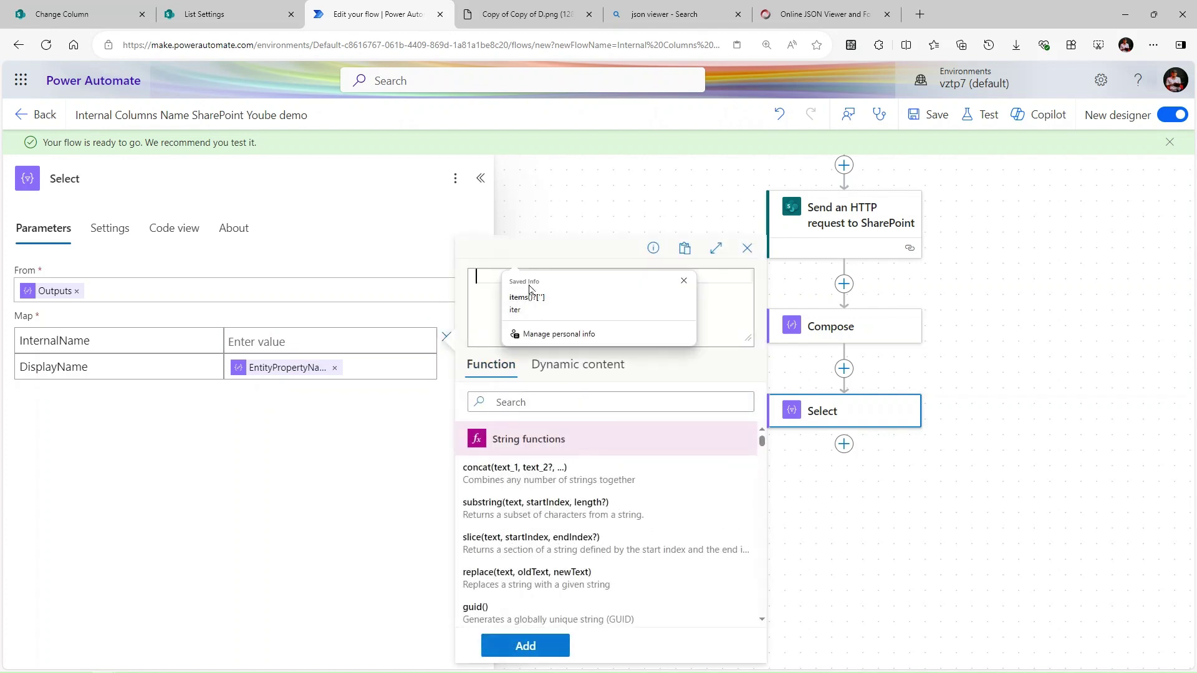
left_click(683, 282)
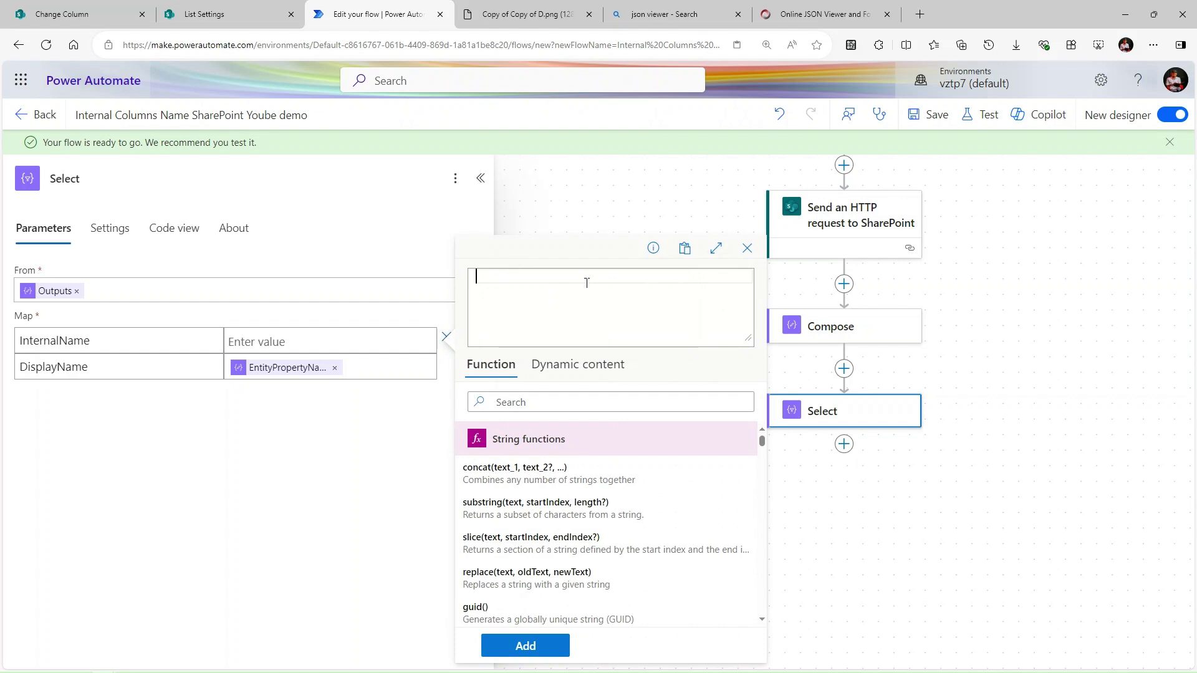
type("item()?['")
key("super+v")
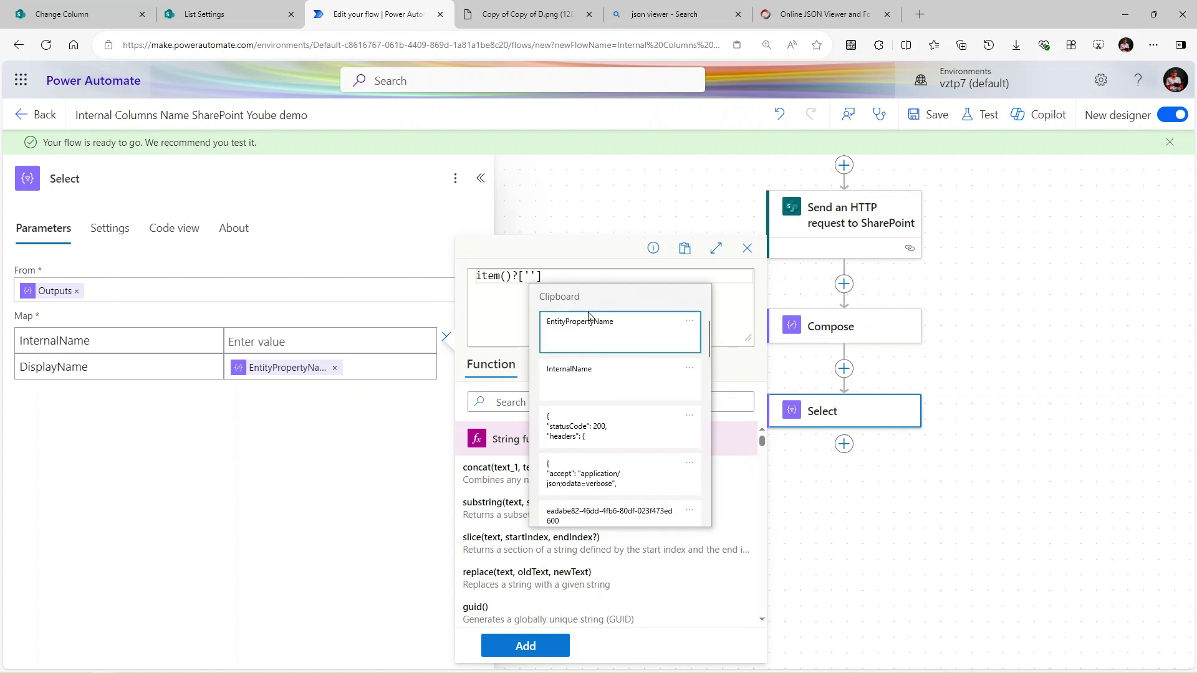
left_click(608, 373)
left_click(524, 646)
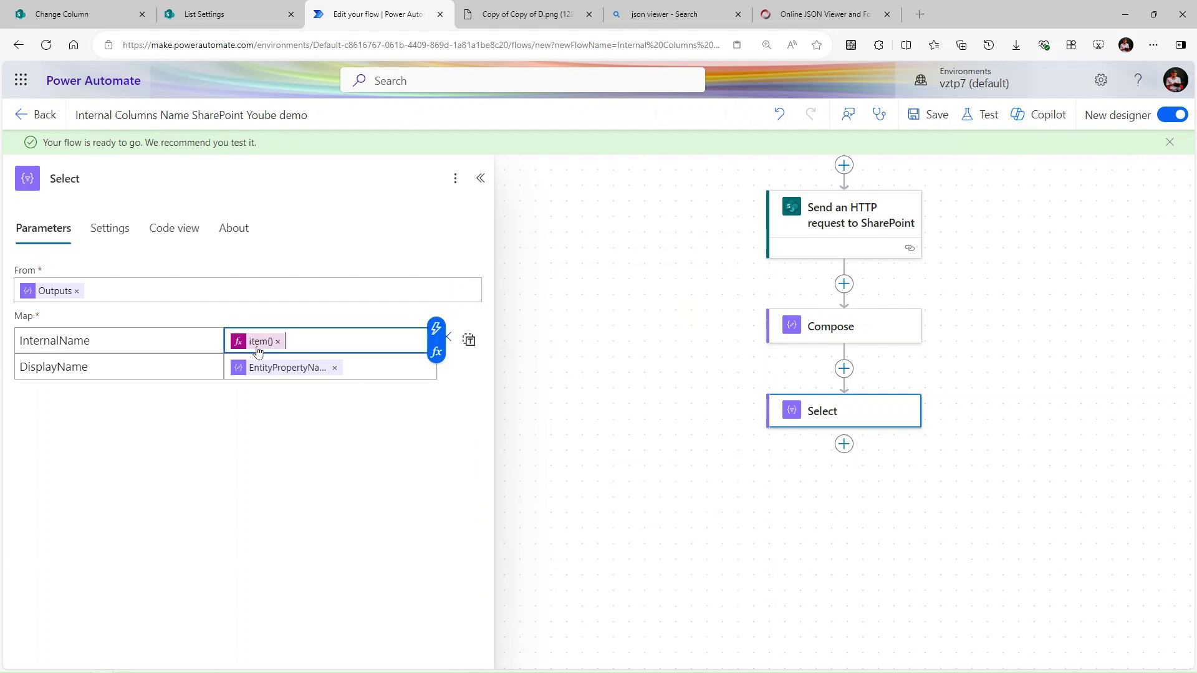
left_click(915, 116)
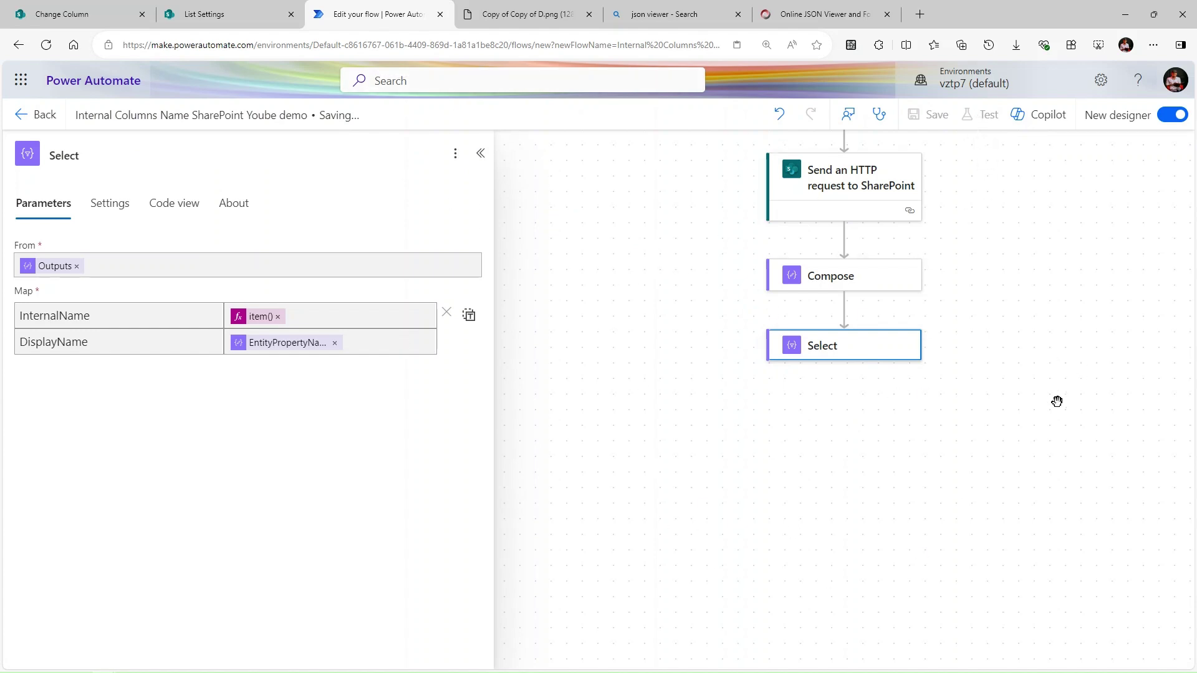
Step: Open the flow's test options and close the Change Column, List Settings, PNG image and json viewer search tabs
left_click(985, 115)
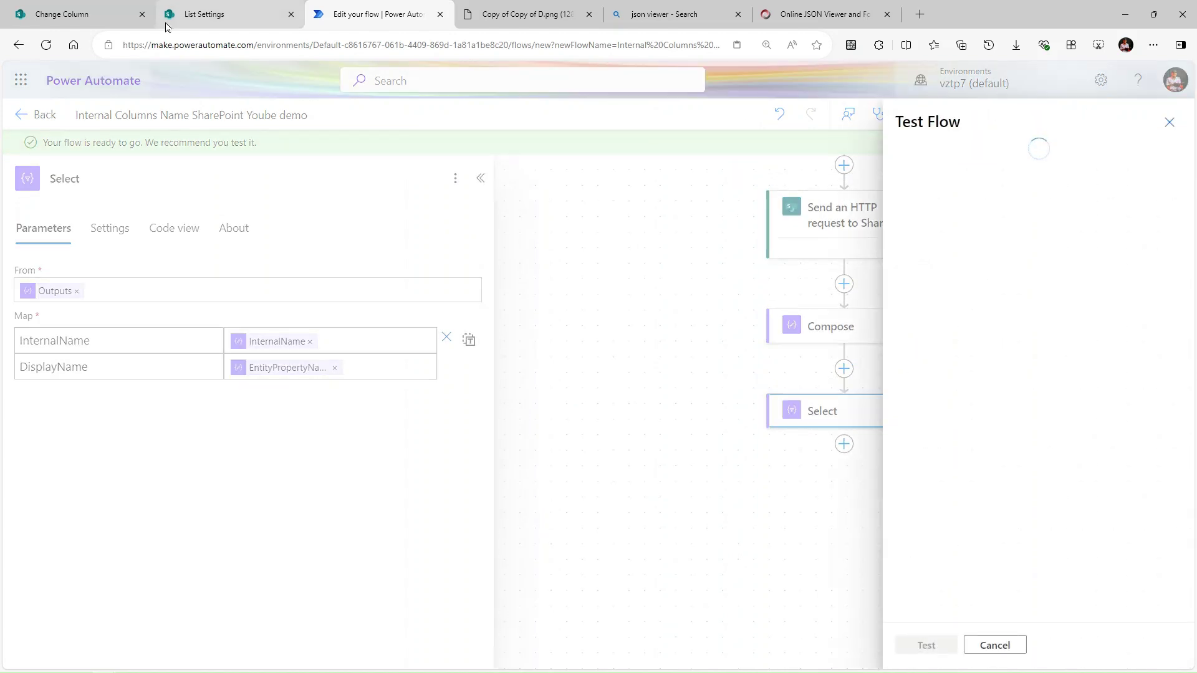
left_click(142, 14)
left_click(141, 14)
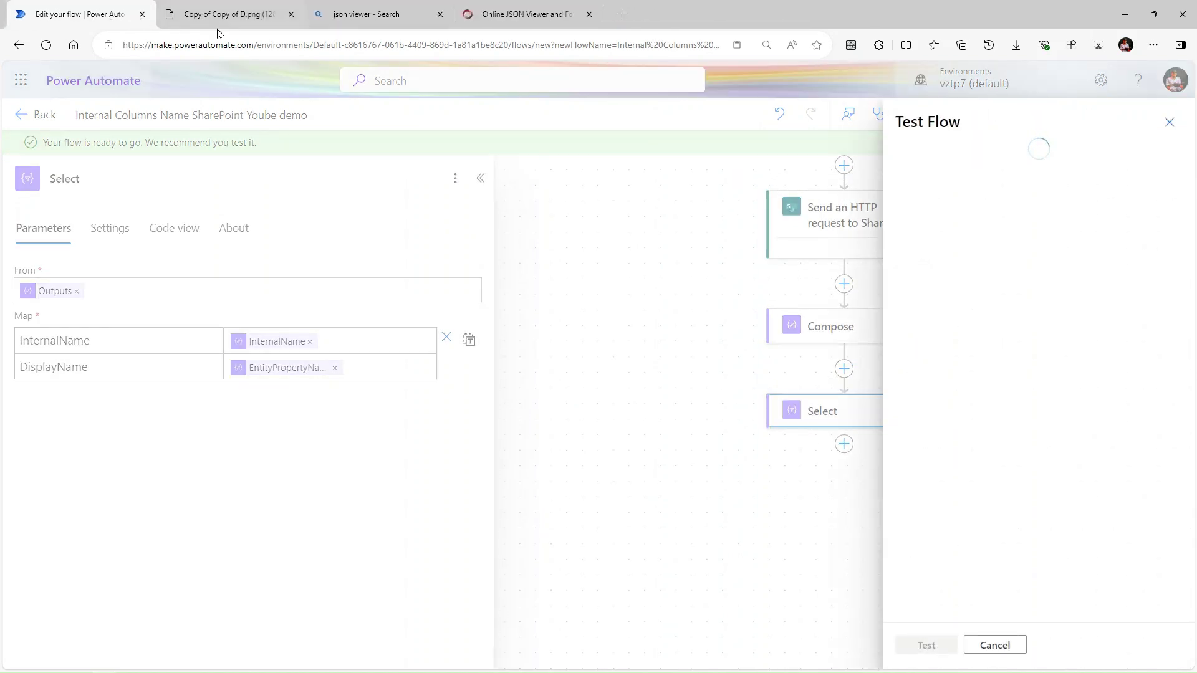
left_click(290, 13)
left_click(290, 14)
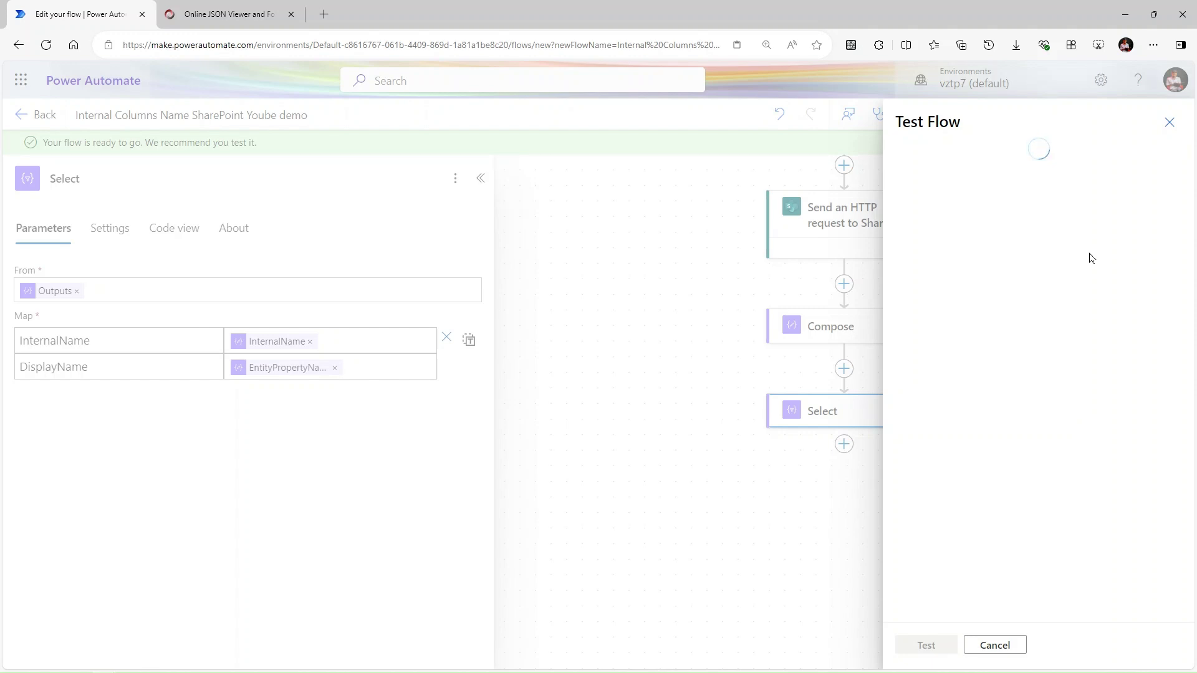
Step: Run the flow as a manual test and view the Select action's run details
left_click(947, 157)
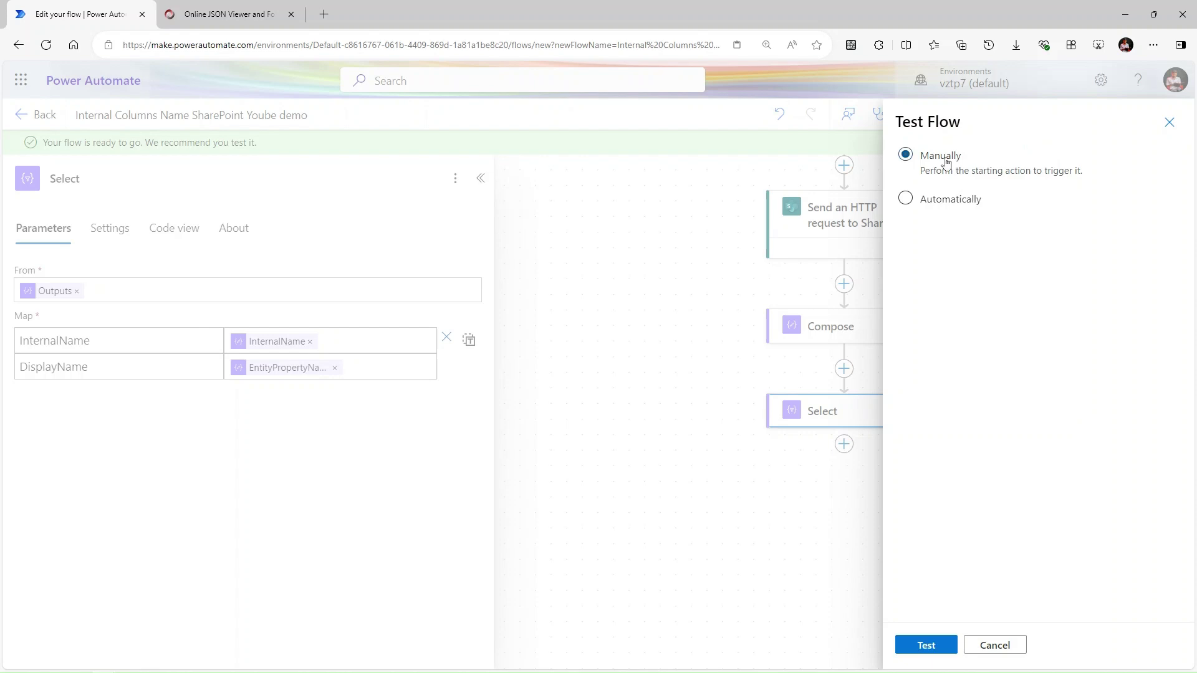
left_click(923, 637)
left_click(943, 651)
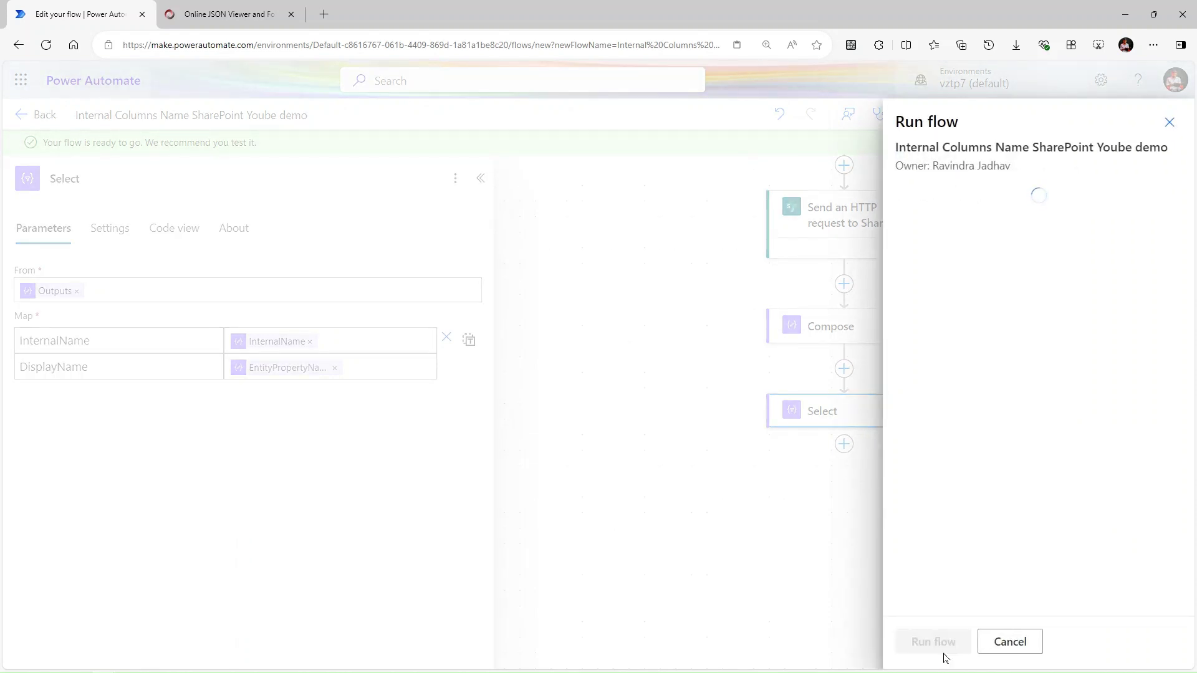
left_click(943, 649)
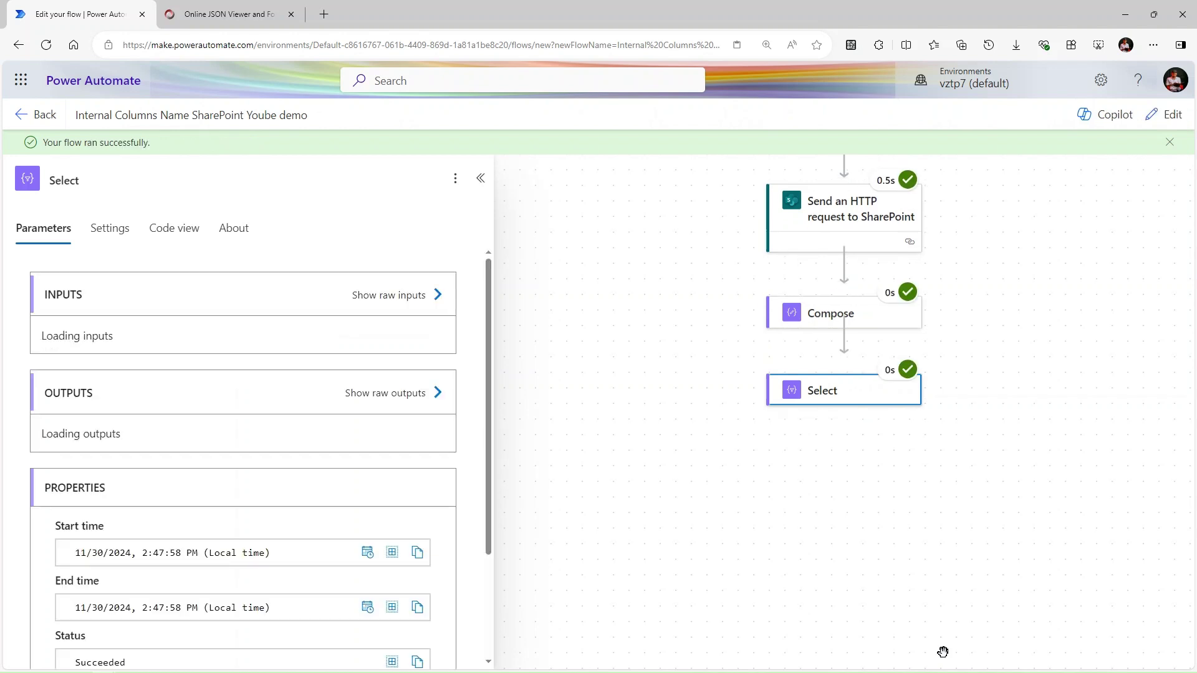
scroll(293, 494, "down", 1)
scroll(285, 494, "down", 1)
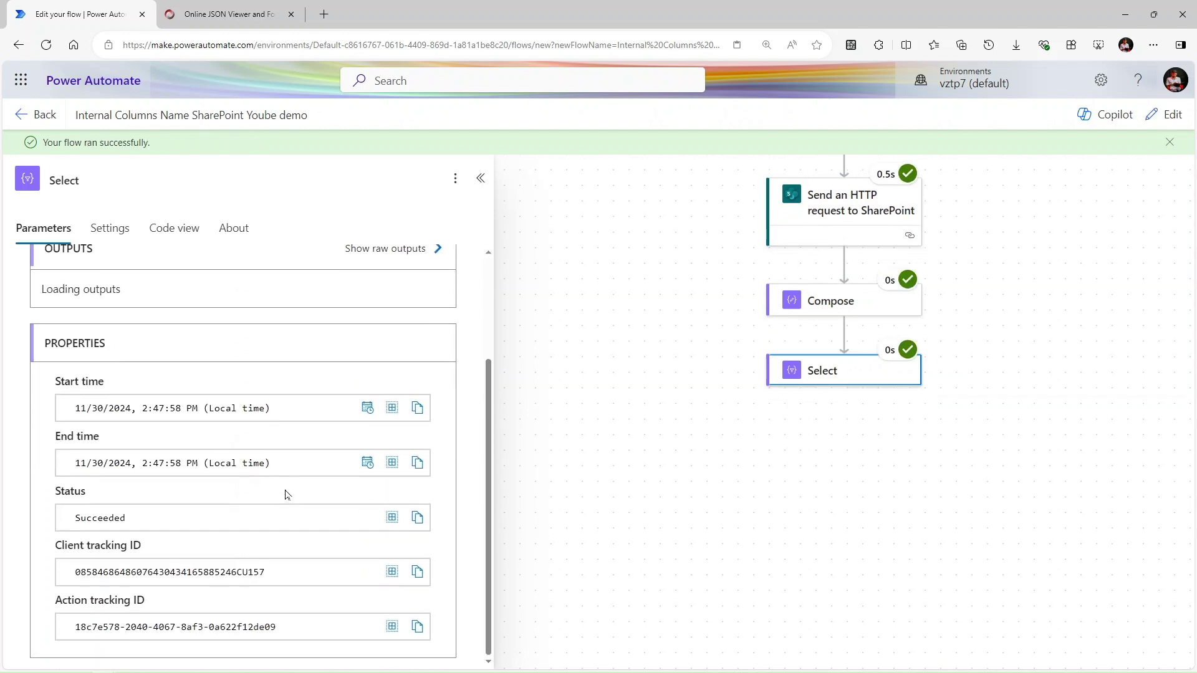
Step: Review the InternalName and DisplayName pairs in the Select action's run outputs
scroll(286, 495, "up", 2)
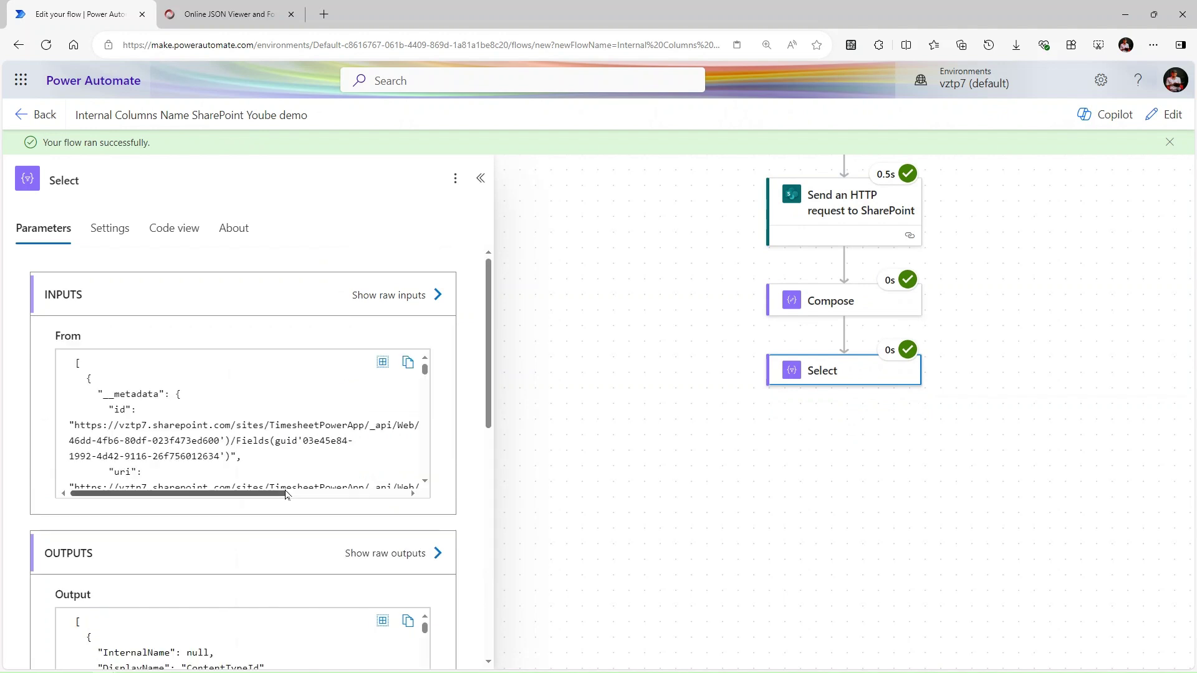
scroll(286, 493, "down", 2)
scroll(257, 569, "down", 3)
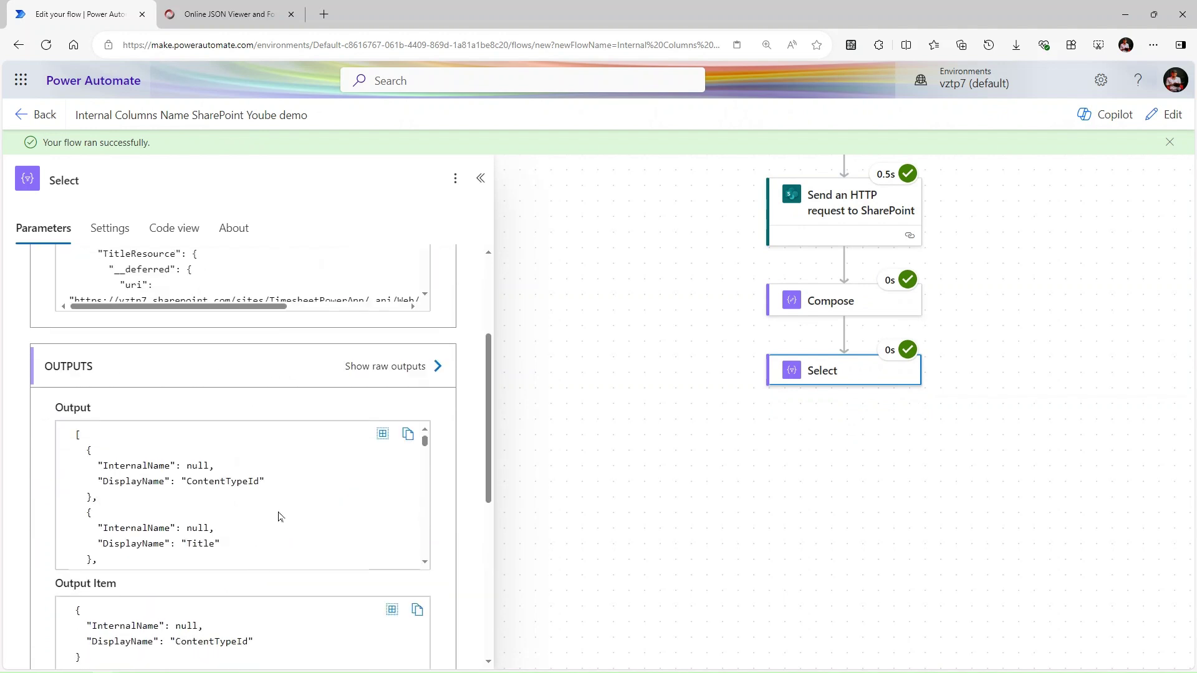
scroll(279, 517, "down", 10)
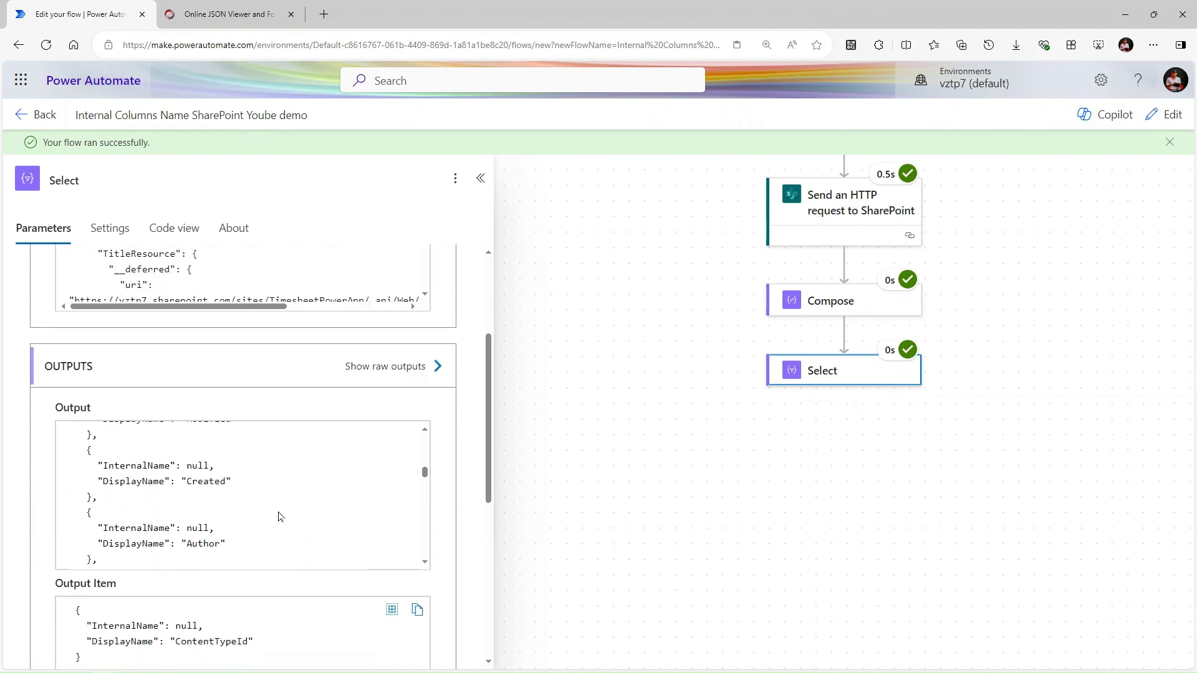
scroll(279, 516, "down", 10)
Step: Return the flow to edit mode, duplicate its browser tab and check the Select action's InternalName mapping in the original tab
left_click(1171, 116)
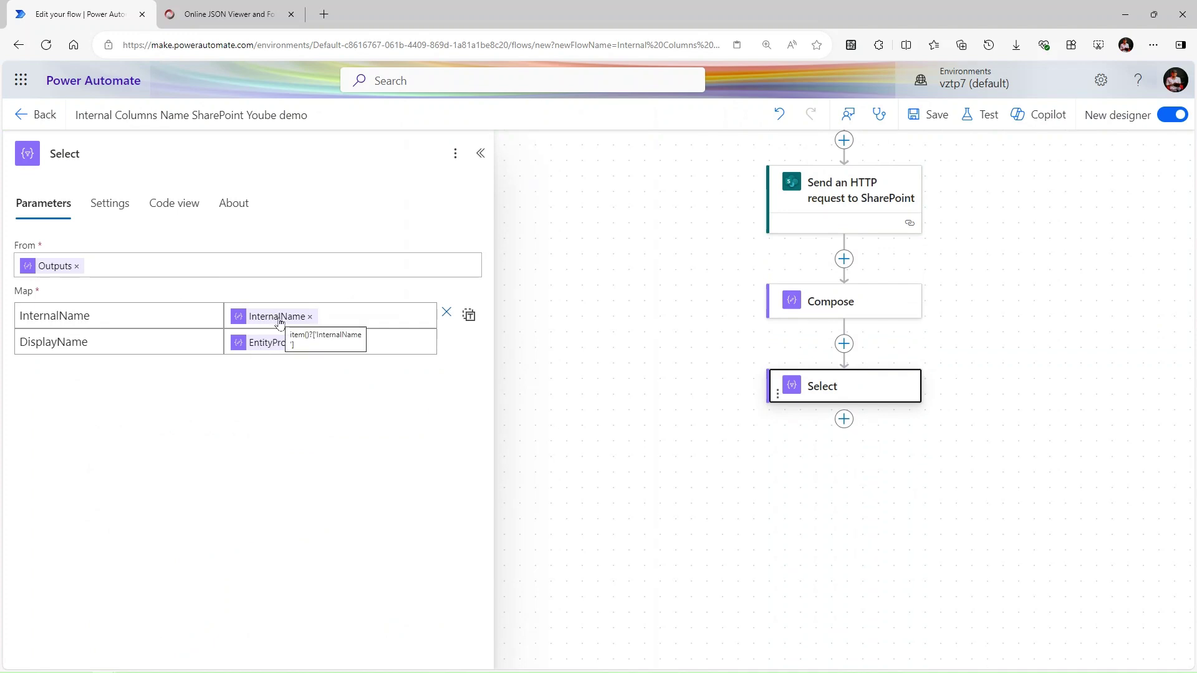
right_click(82, 17)
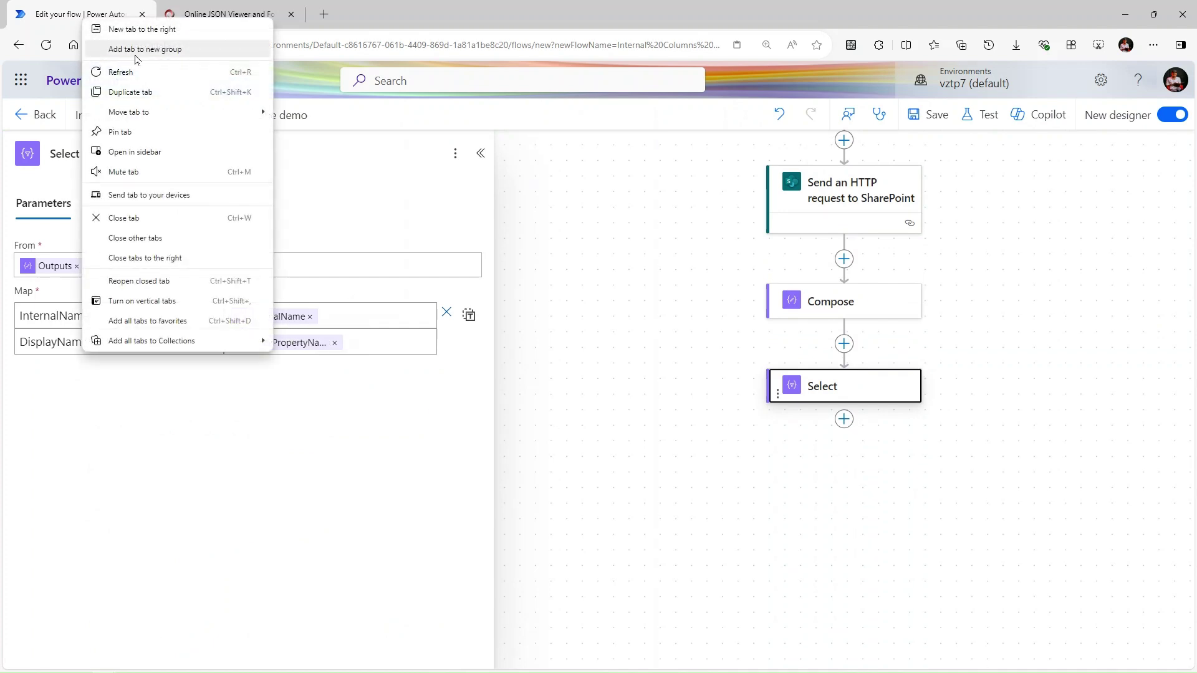
left_click(126, 93)
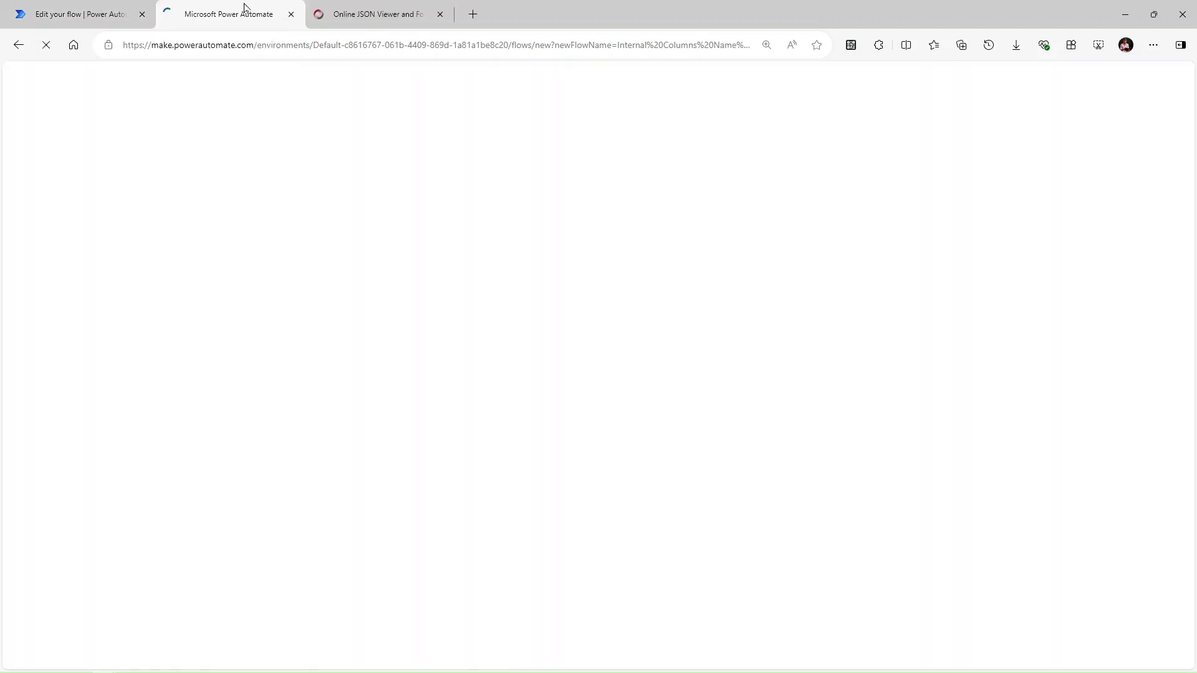
left_click(81, 16)
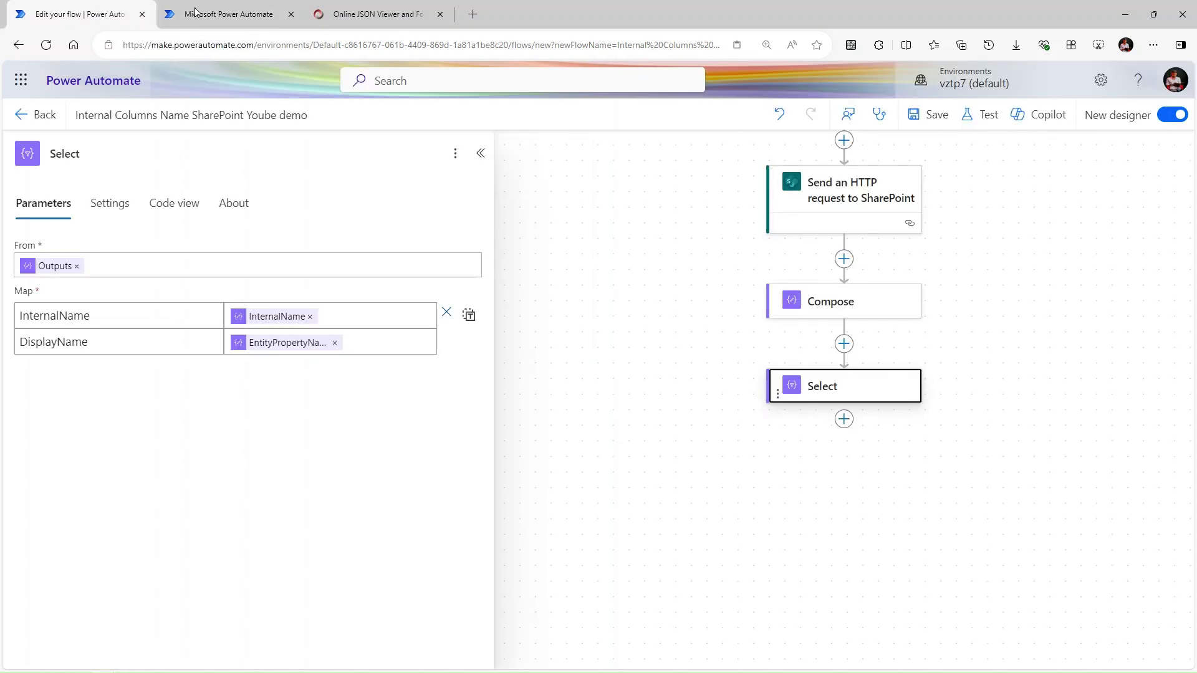
left_click(231, 13)
left_click(81, 23)
mouse_move(278, 320)
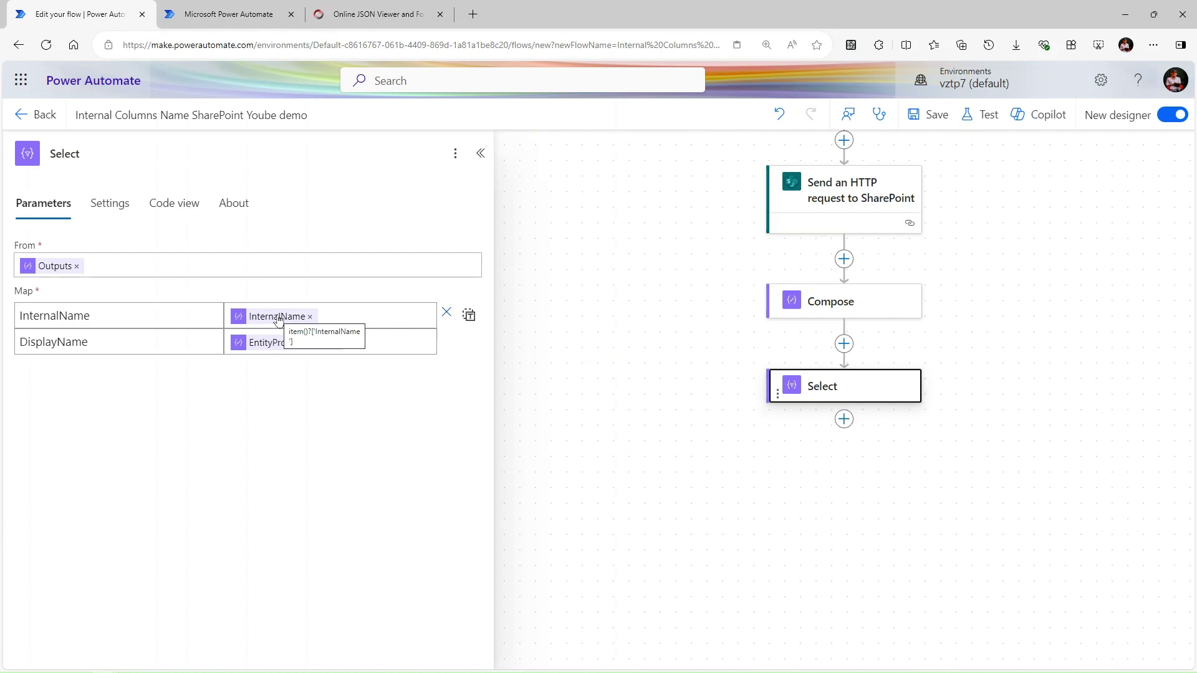
Step: In the duplicate tab, open the details of the Internal Columns Name SharePoint Yoube demo flow and its Nov 30, 02:47 PM run
key("ctrl+Tab")
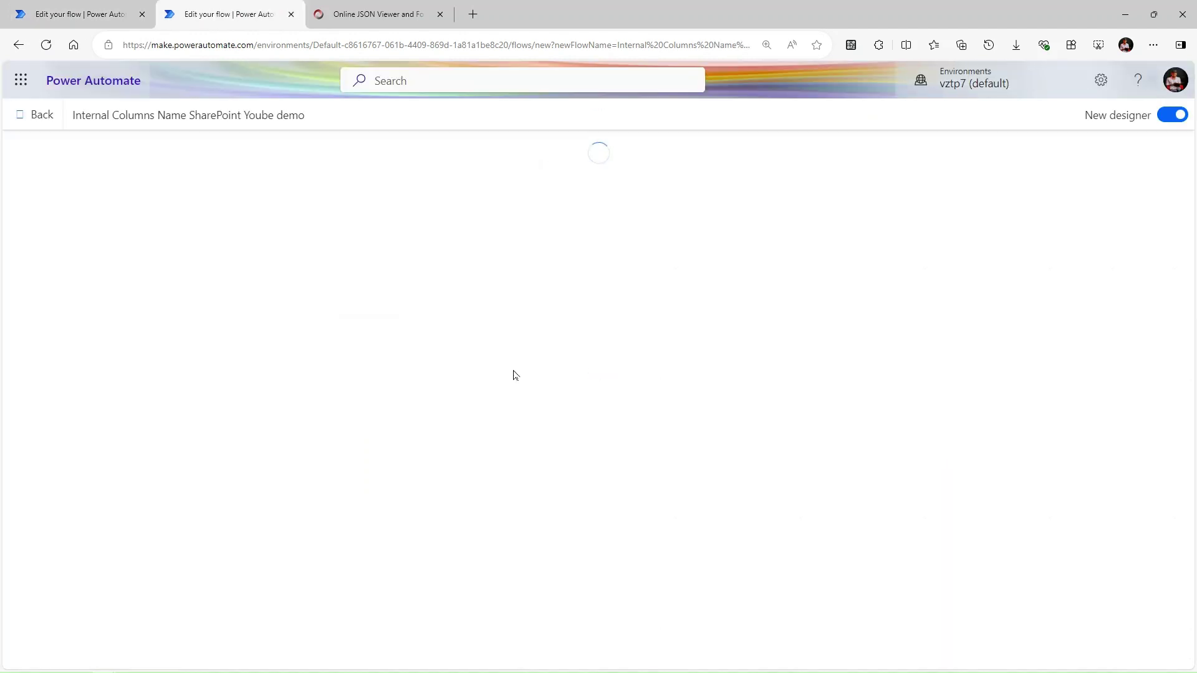
left_click(34, 115)
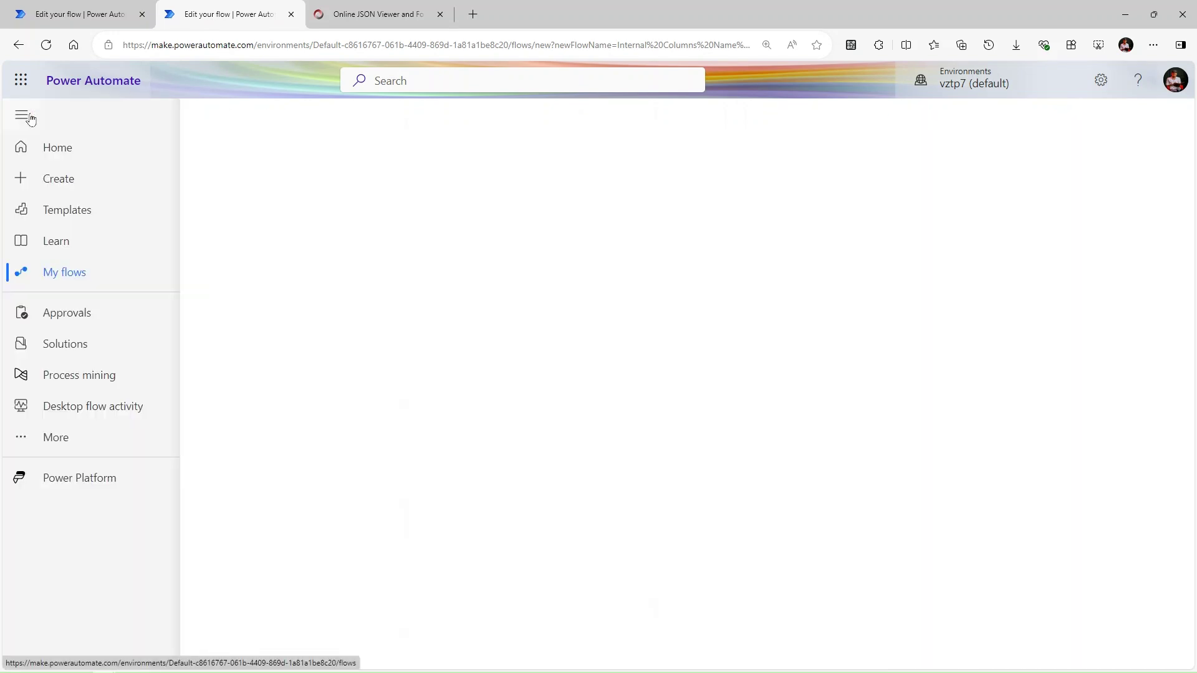
left_click(631, 289)
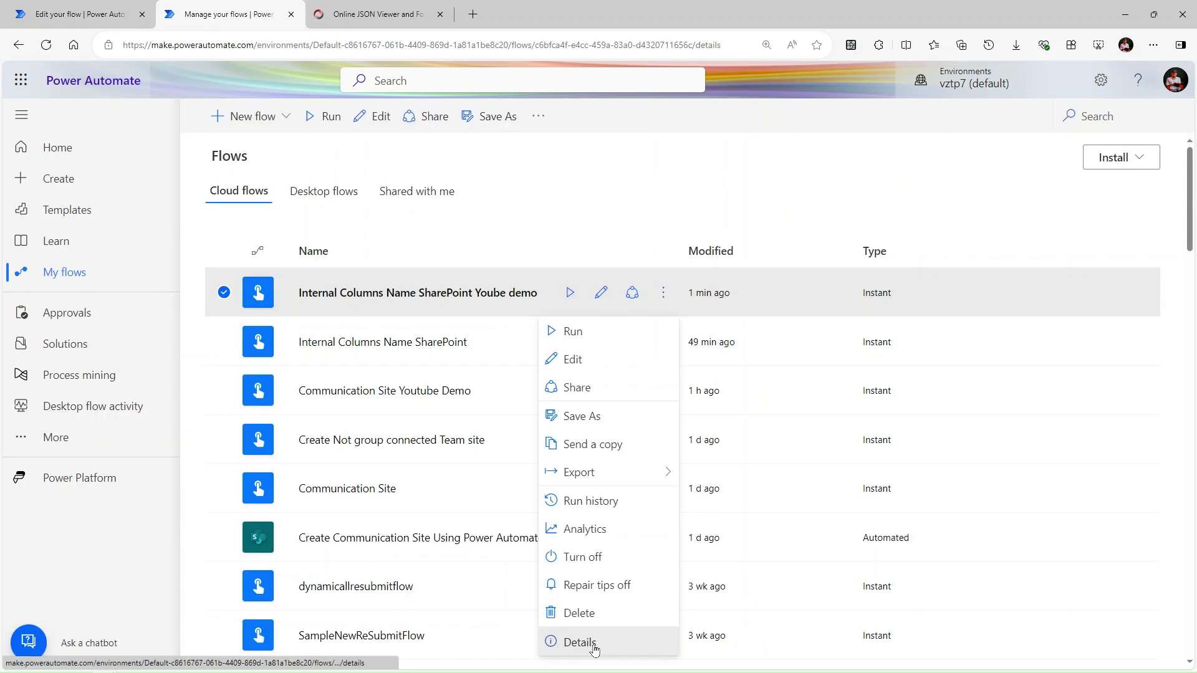
left_click(593, 641)
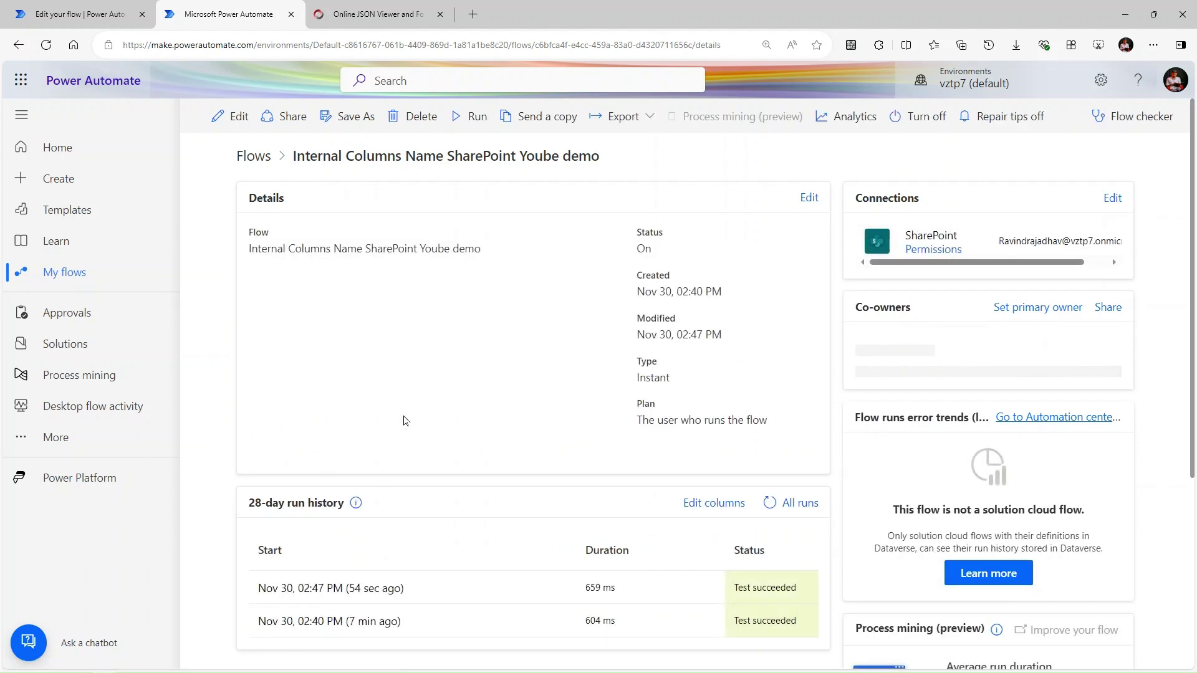
left_click(359, 591)
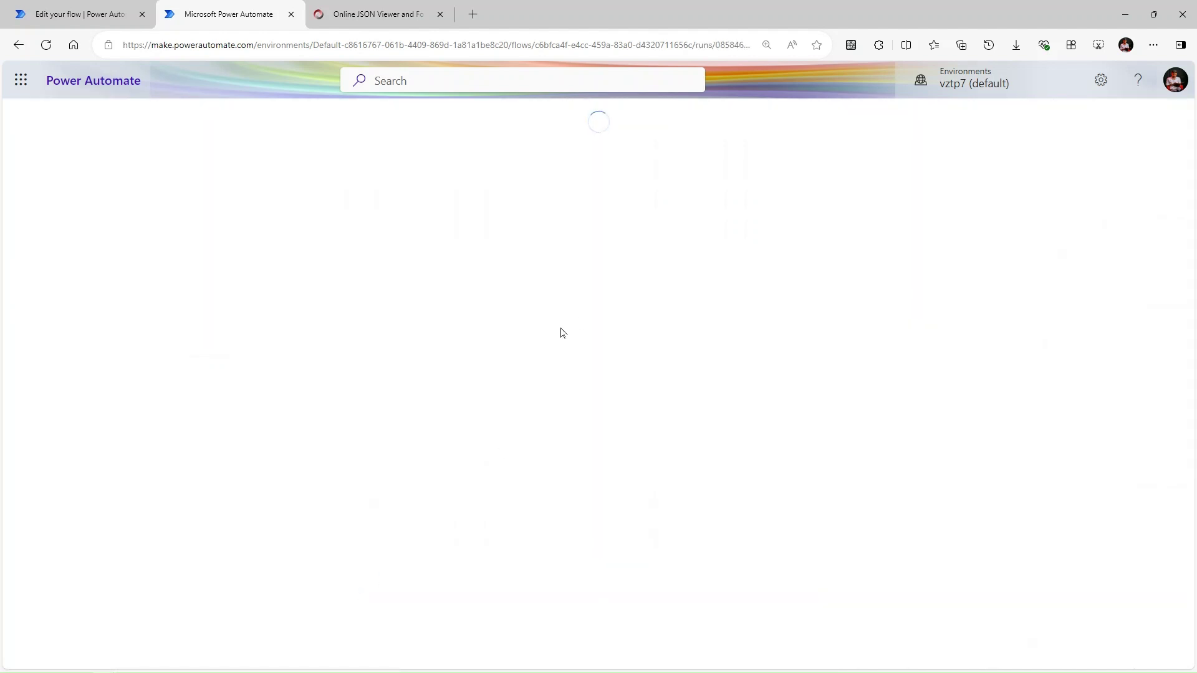
left_click(65, 9)
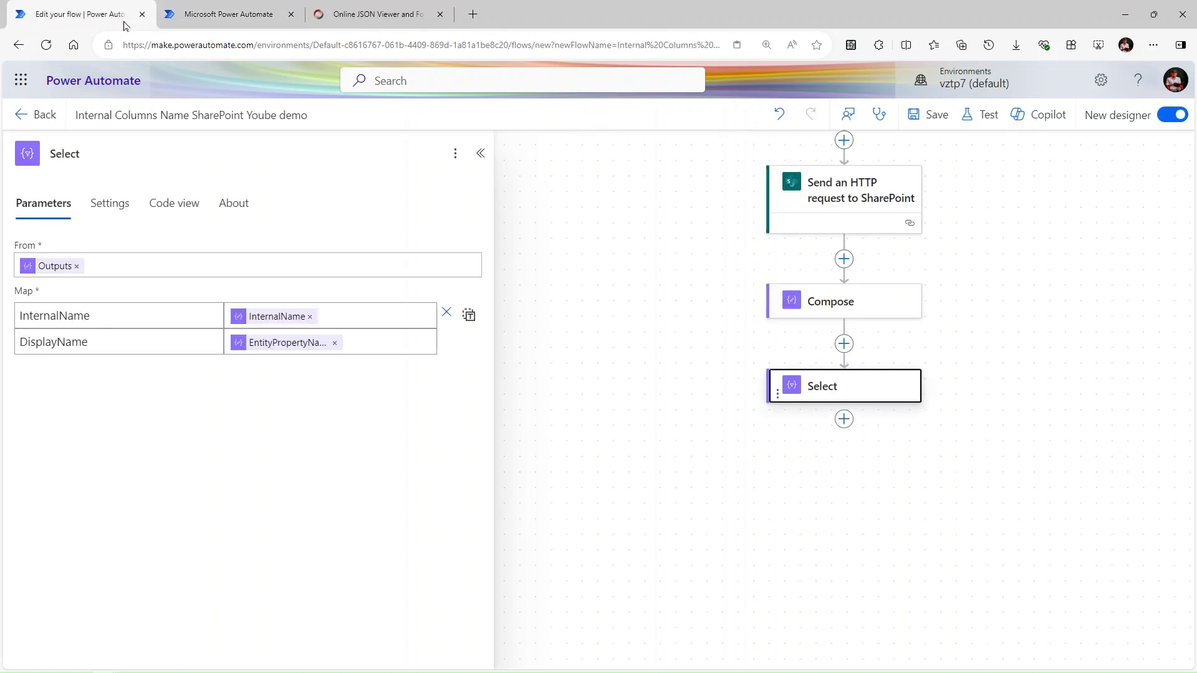
left_click(212, 9)
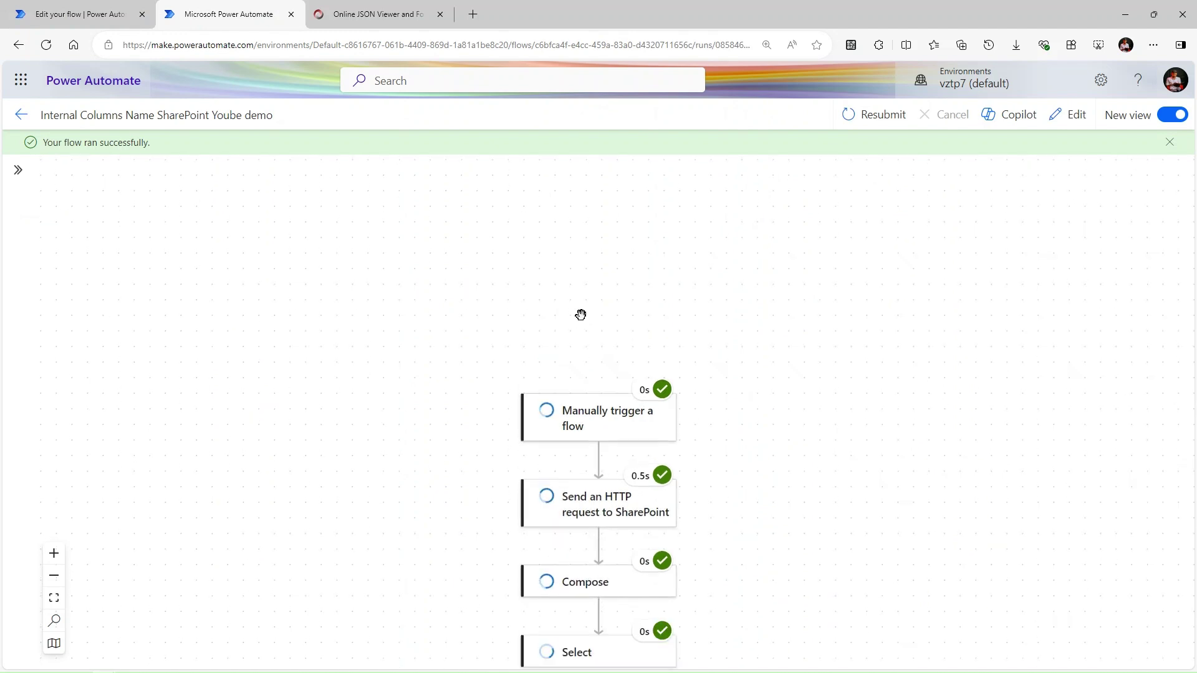
Step: Examine the Select action's raw outputs for the InternalName values of the list fields, and close them
left_click(601, 471)
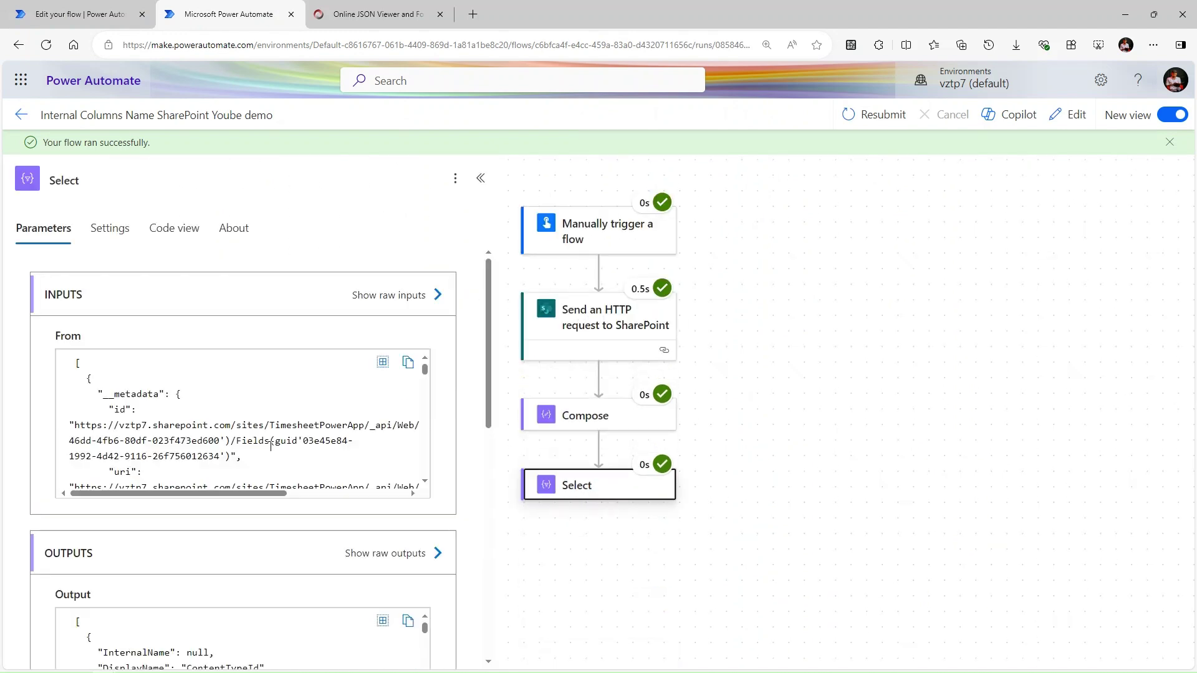
scroll(271, 447, "down", 3)
scroll(270, 447, "down", 3)
left_click(414, 566)
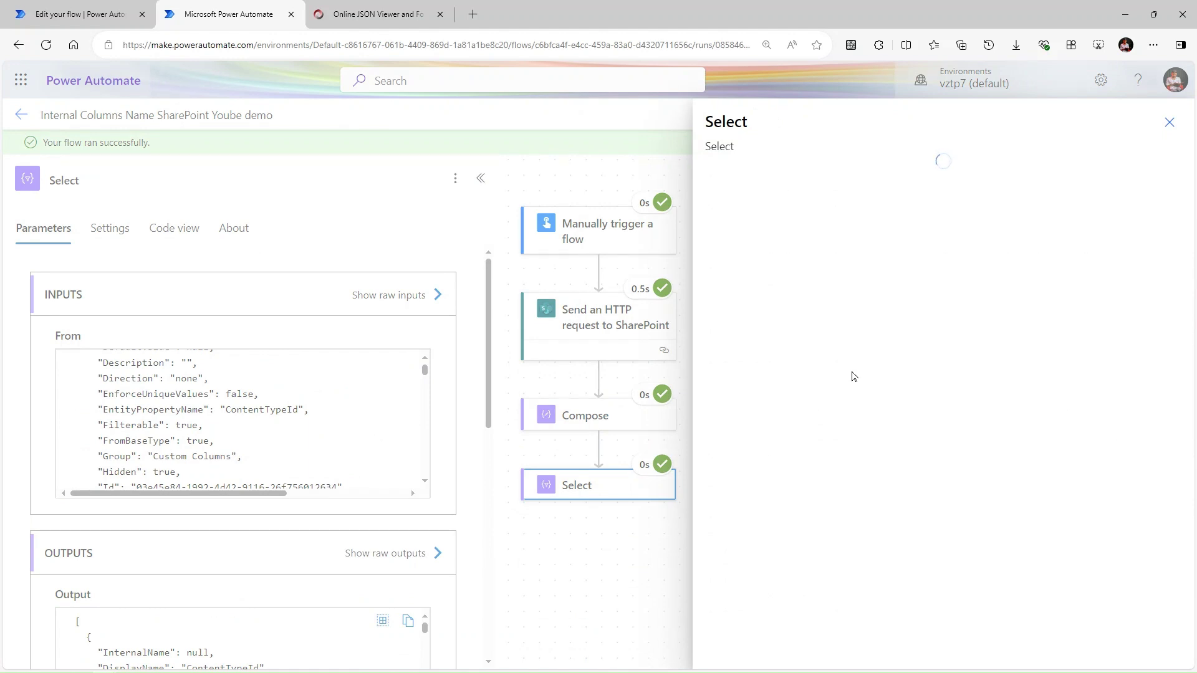
scroll(840, 424, "down", 8)
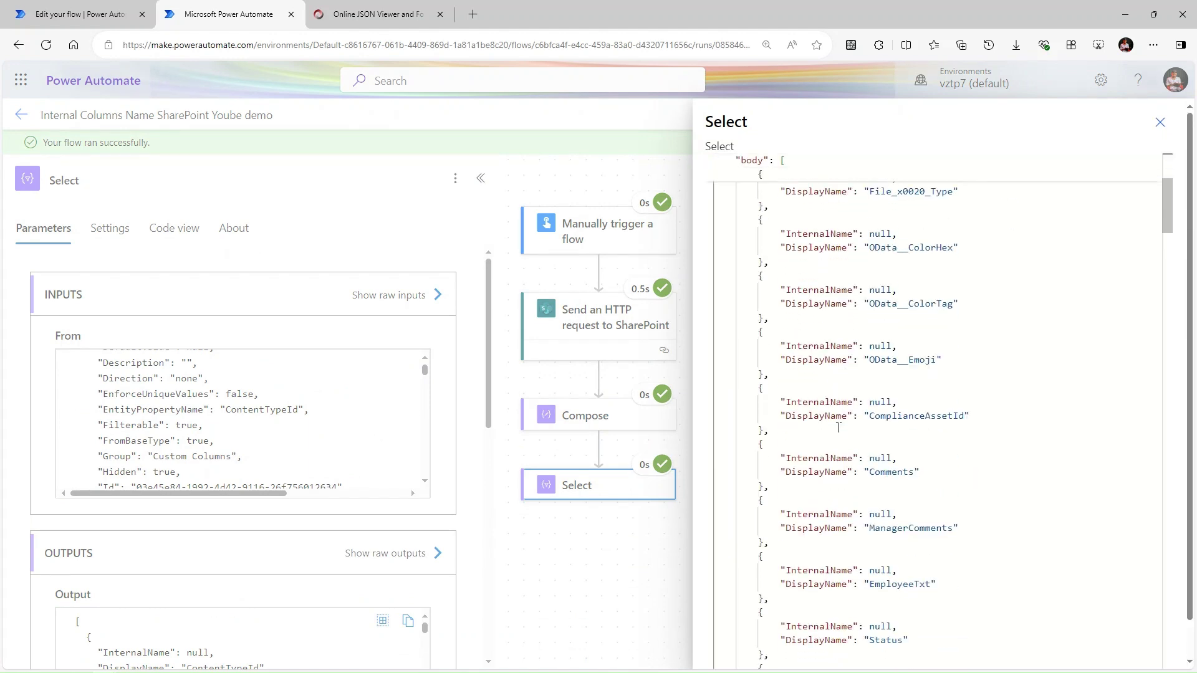
scroll(840, 430, "down", 15)
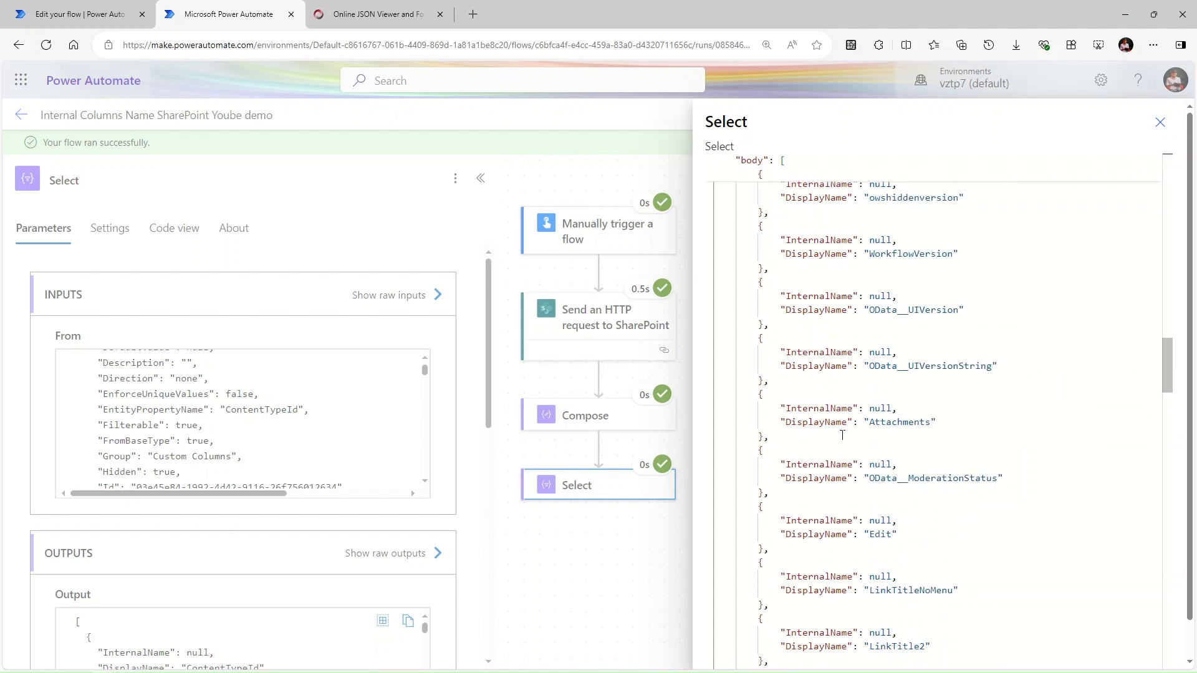
scroll(845, 437, "down", 5)
double_click(886, 409)
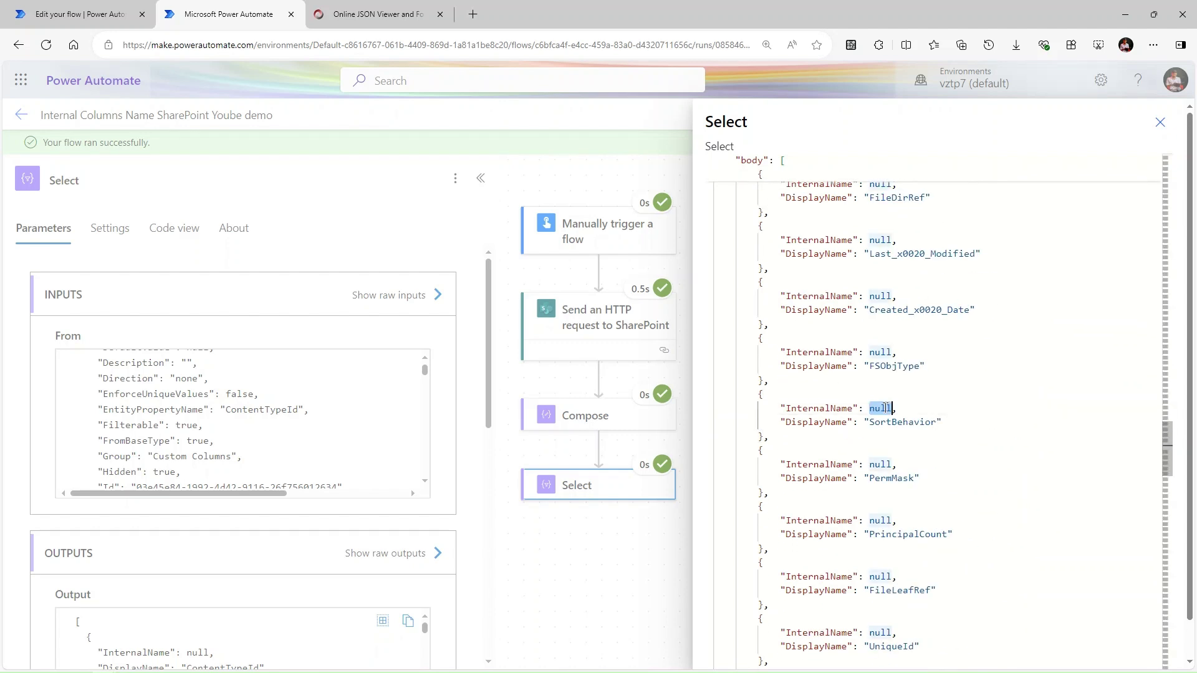
left_click(909, 463)
left_click(1160, 122)
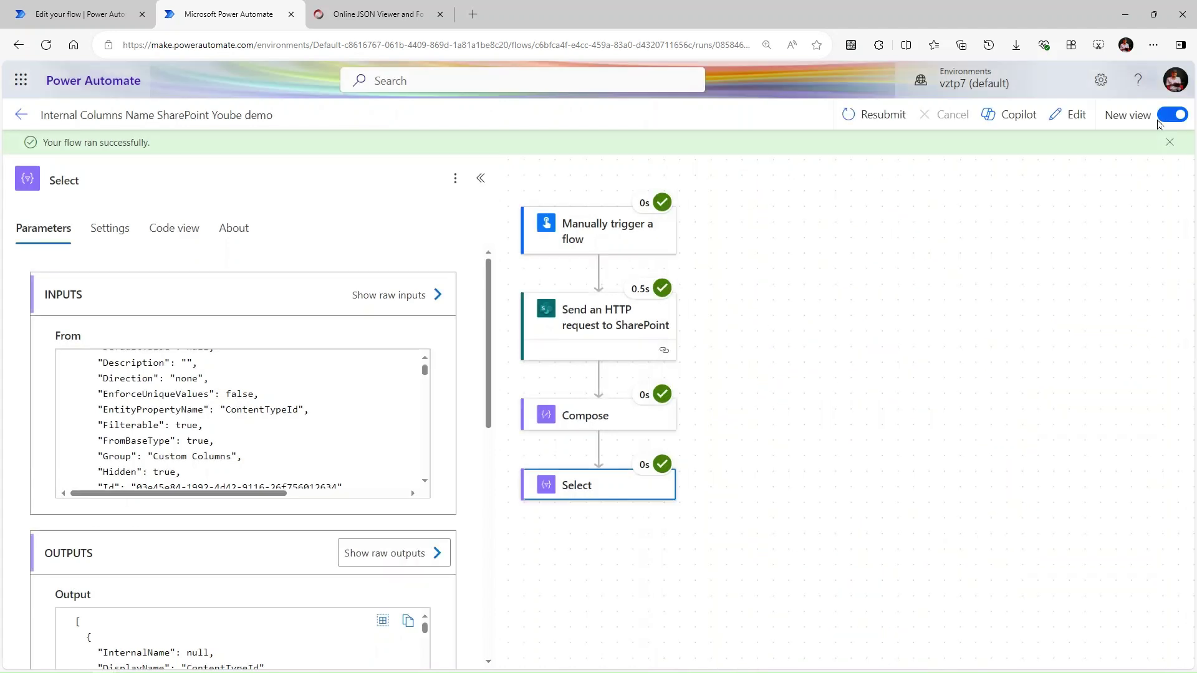
Step: Copy the InternalName property name from the raw outputs of the Send an HTTP request to SharePoint action
left_click(532, 308)
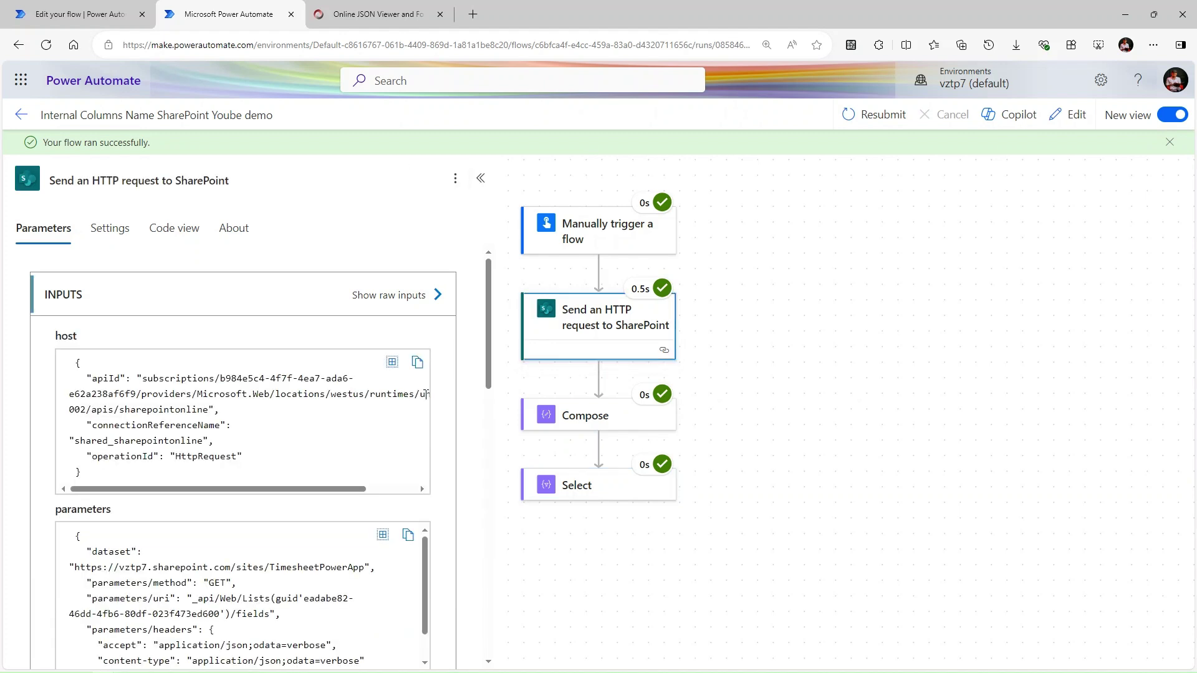
scroll(426, 394, "down", 8)
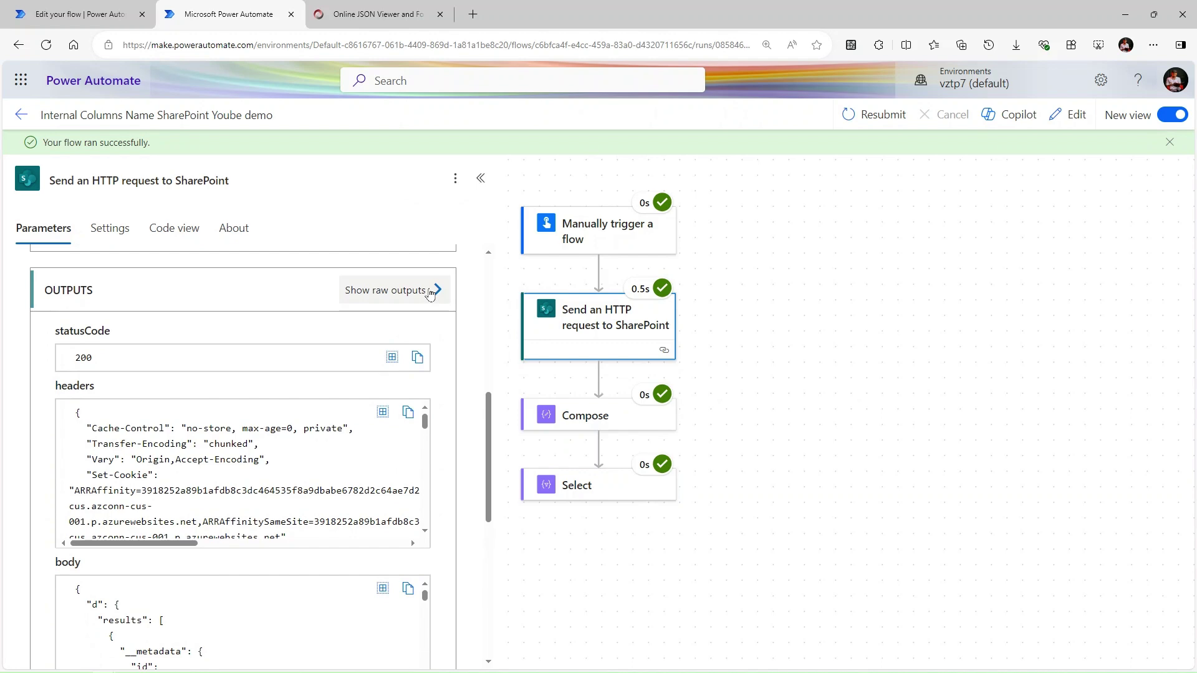
left_click(419, 290)
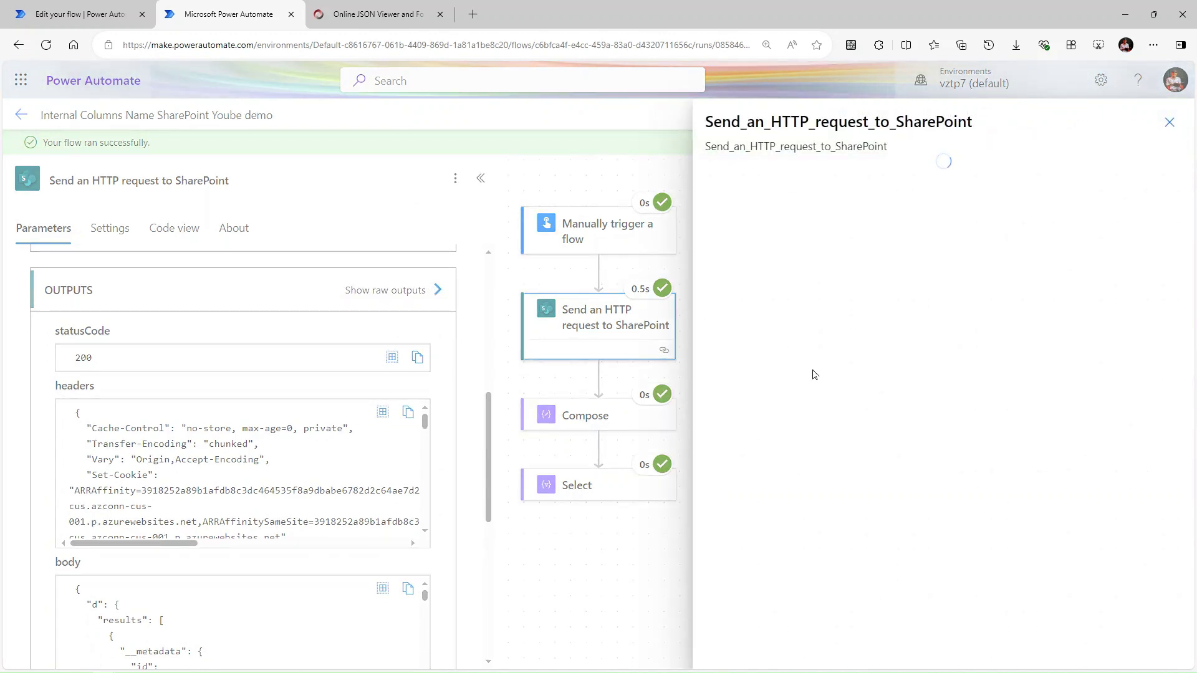
scroll(824, 428, "down", 10)
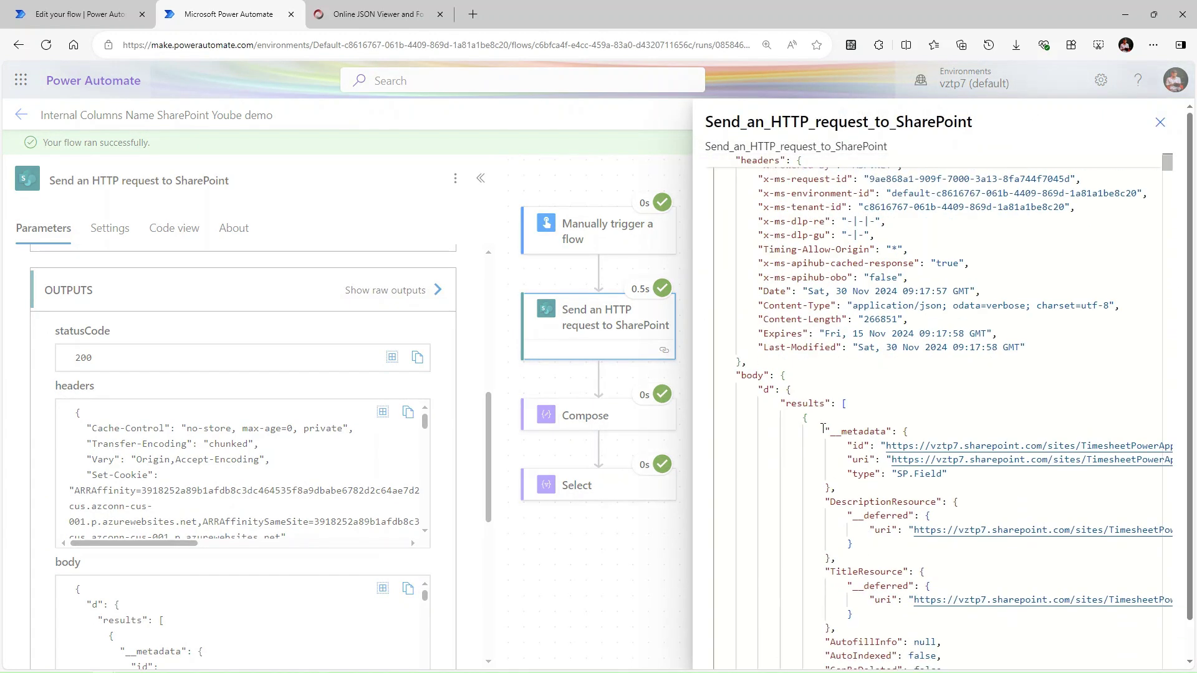
scroll(823, 427, "down", 10)
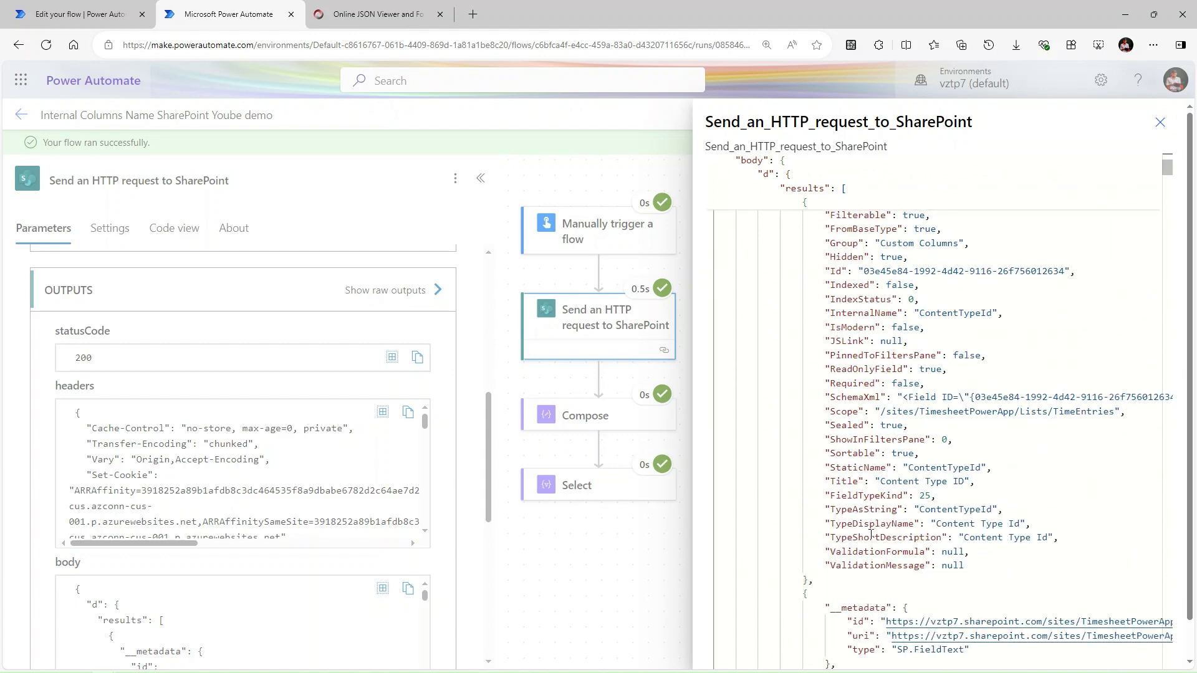
double_click(868, 312)
key("ctrl+c")
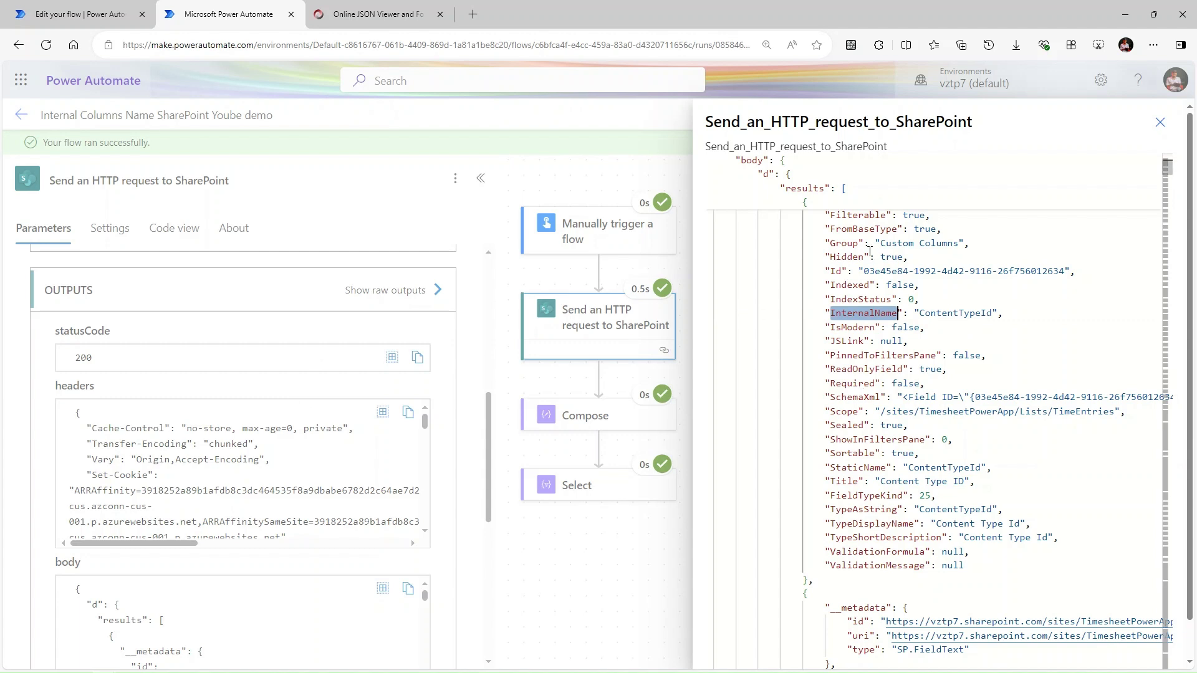
left_click(869, 253)
double_click(892, 257)
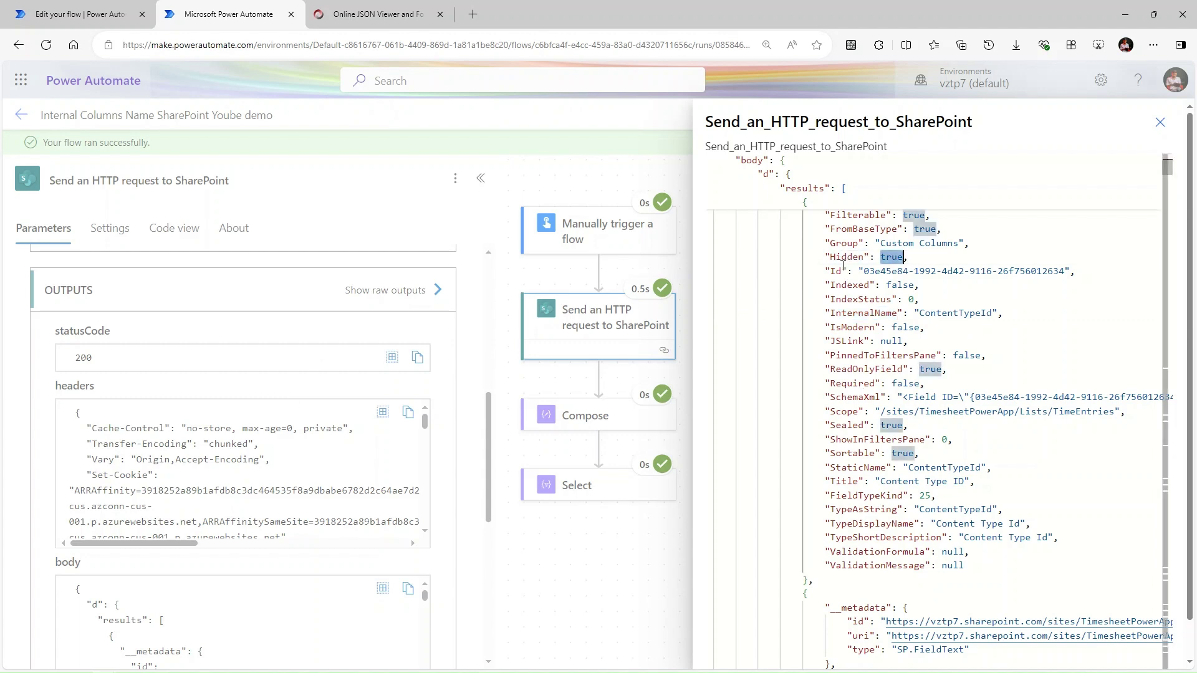
double_click(846, 258)
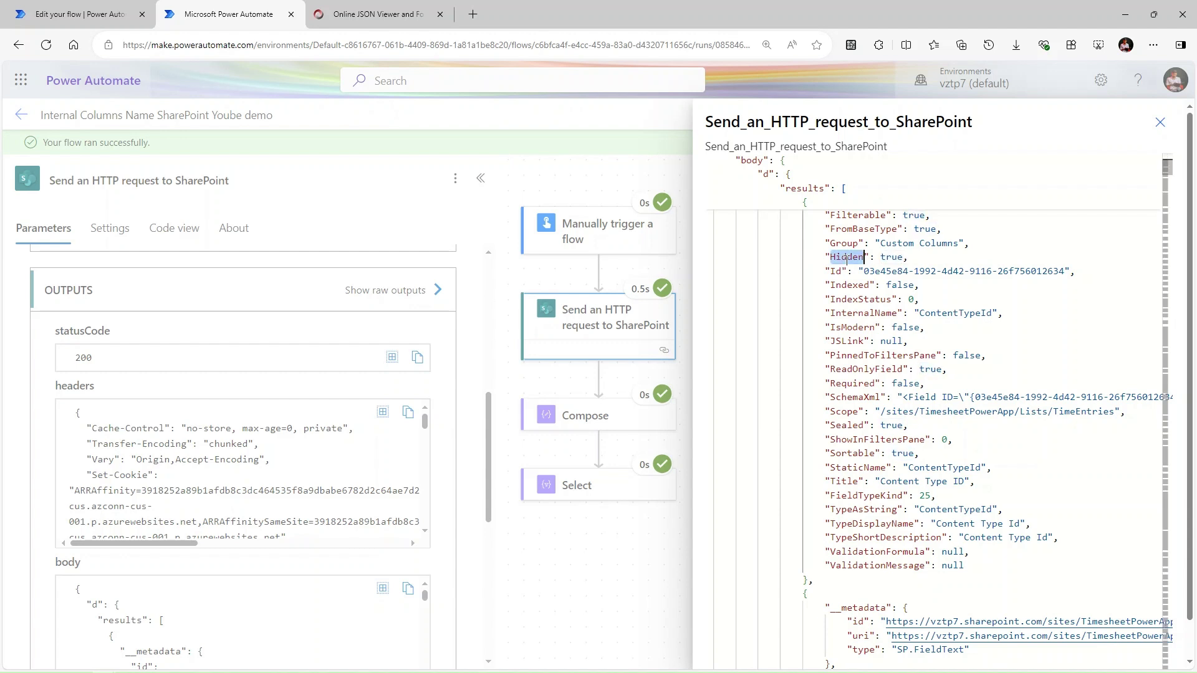
left_click(1161, 125)
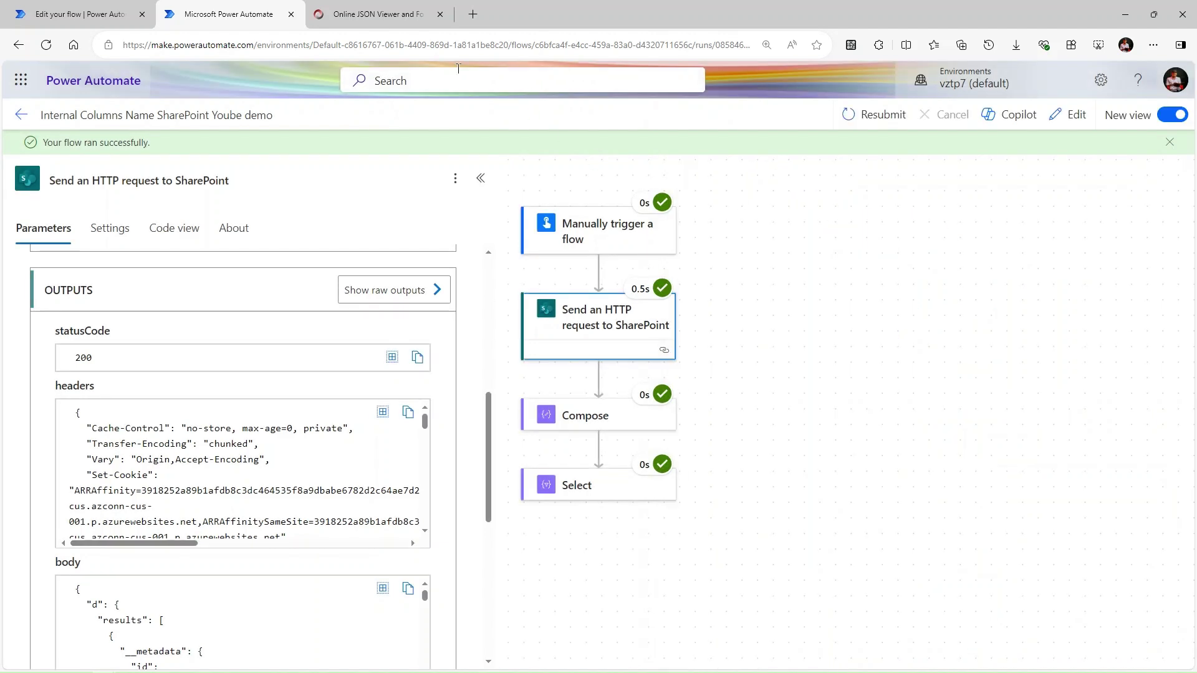
Step: Back in the flow editor, replace the Select action's InternalName value with the expression item()?['InternalName'] and save the flow
left_click(81, 11)
left_click(274, 316)
type("item")
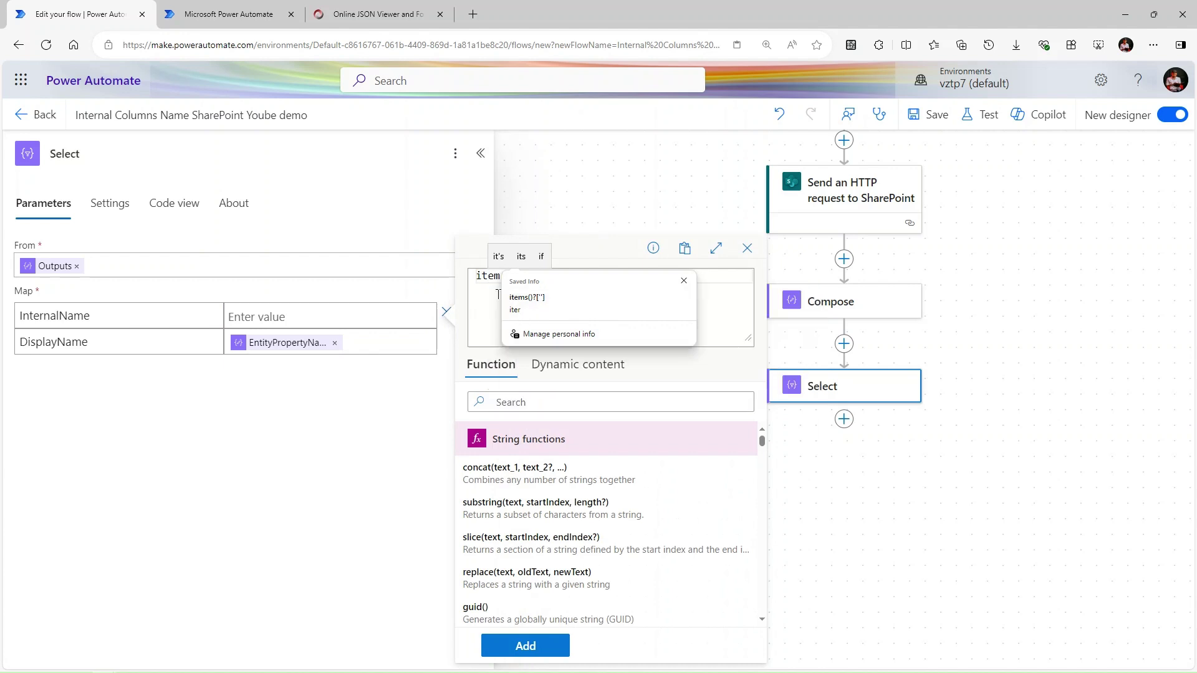
left_click(684, 280)
type("()")
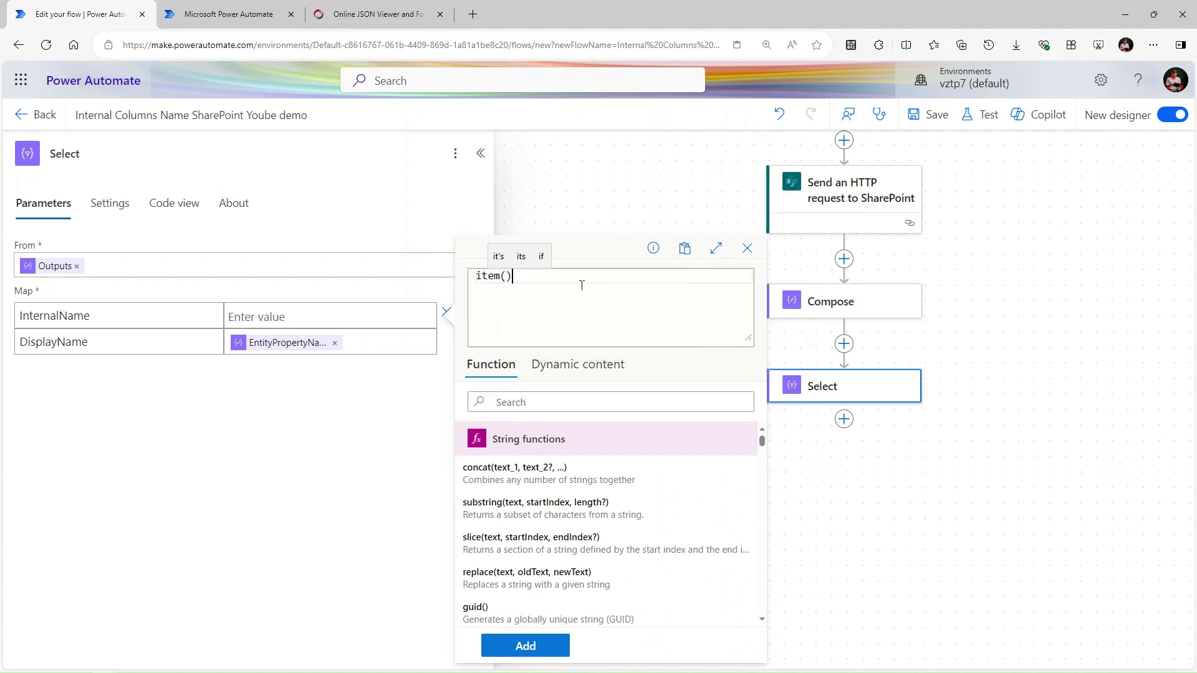
type("?['")
key("ctrl+v")
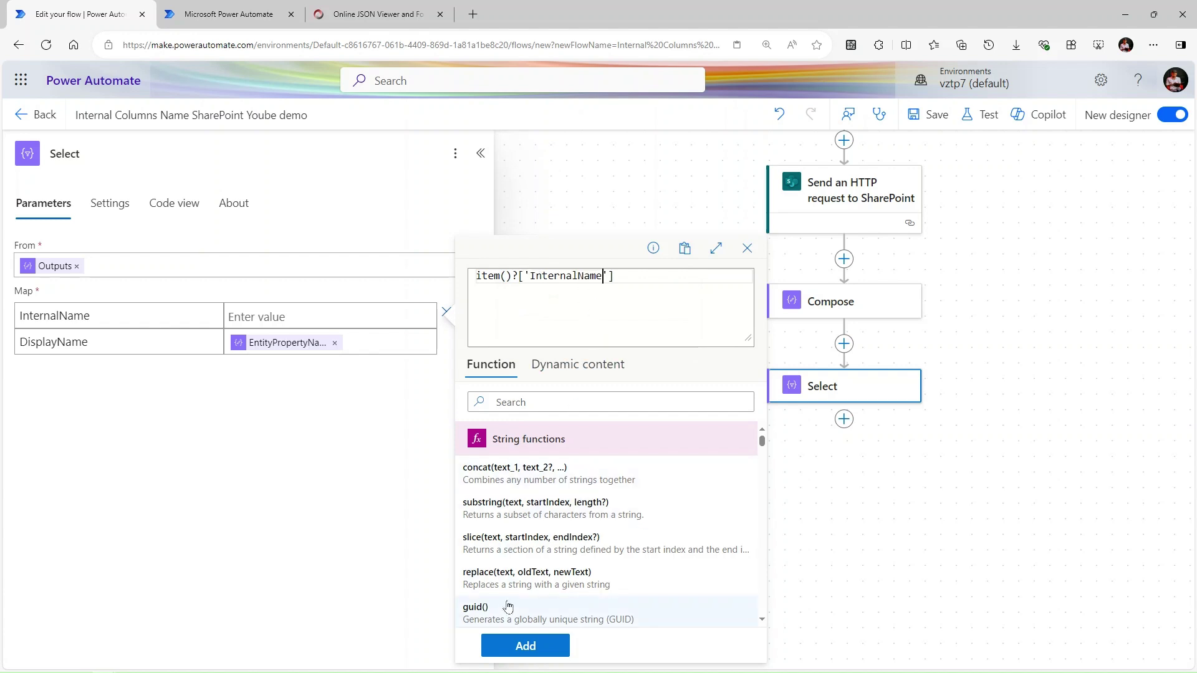
left_click(525, 645)
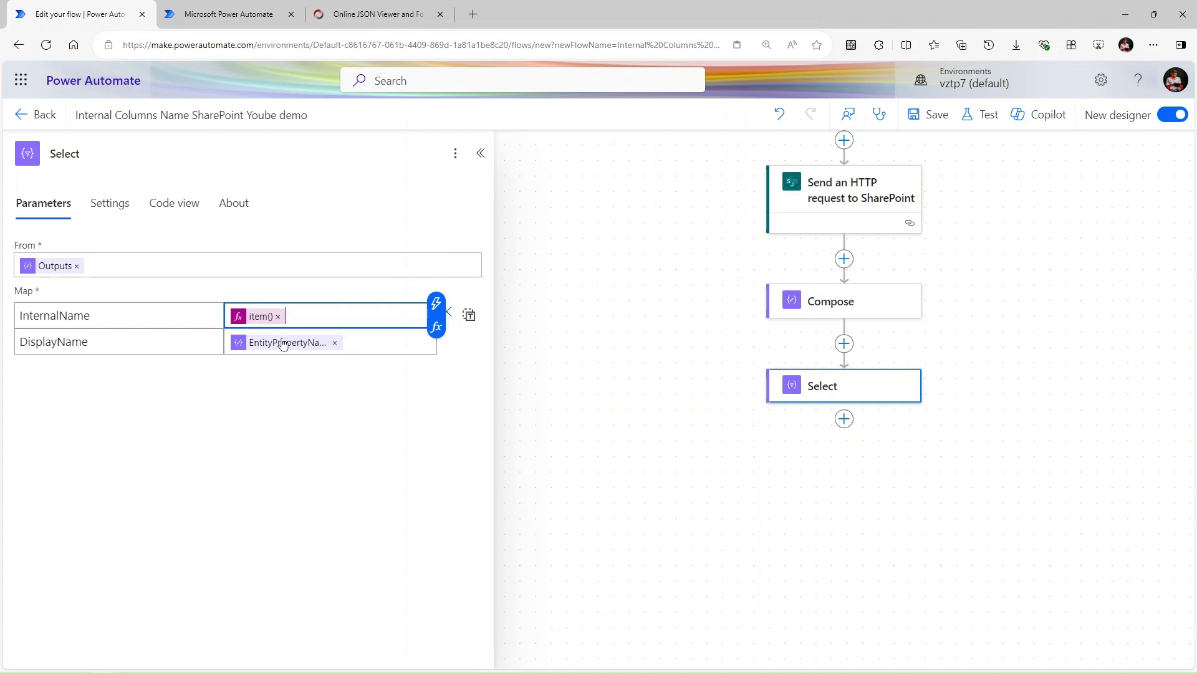
left_click(931, 124)
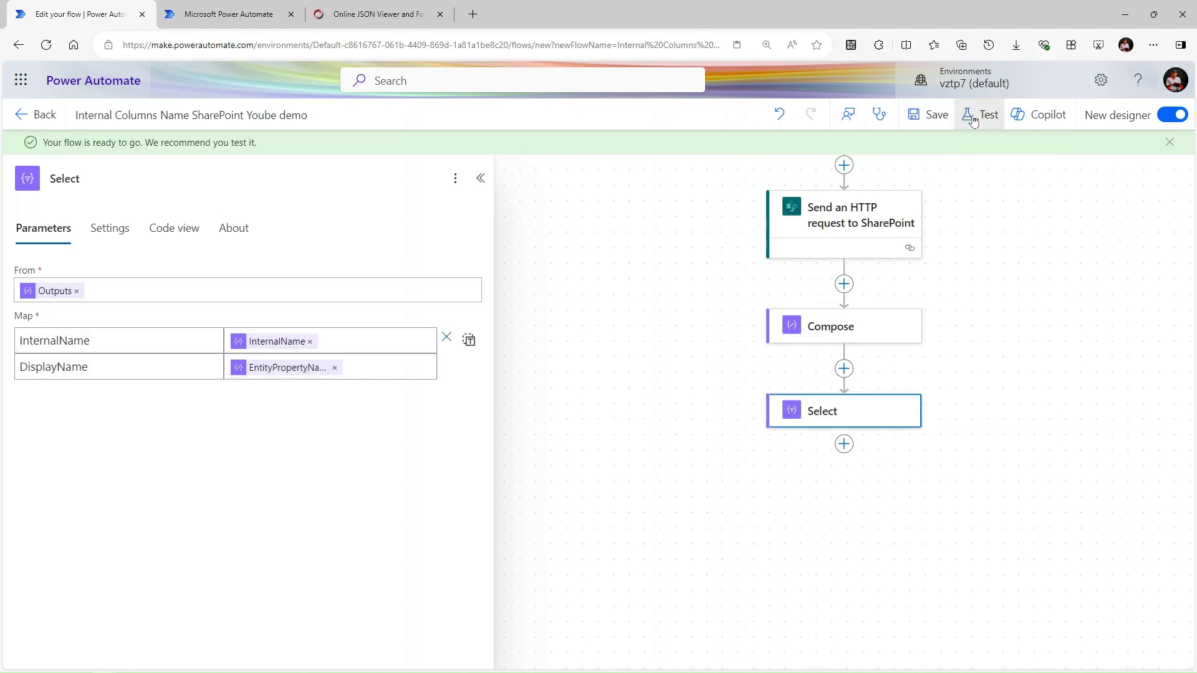
Step: Test the flow manually by running it and closing the run confirmation
left_click(979, 116)
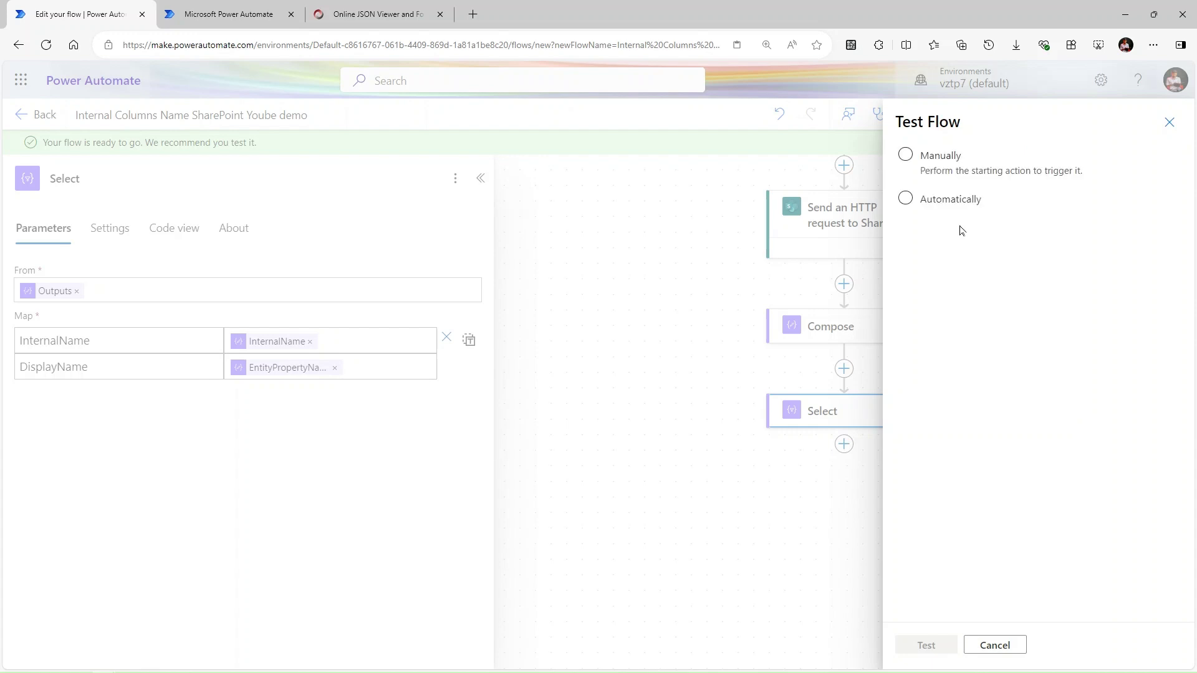
left_click(961, 170)
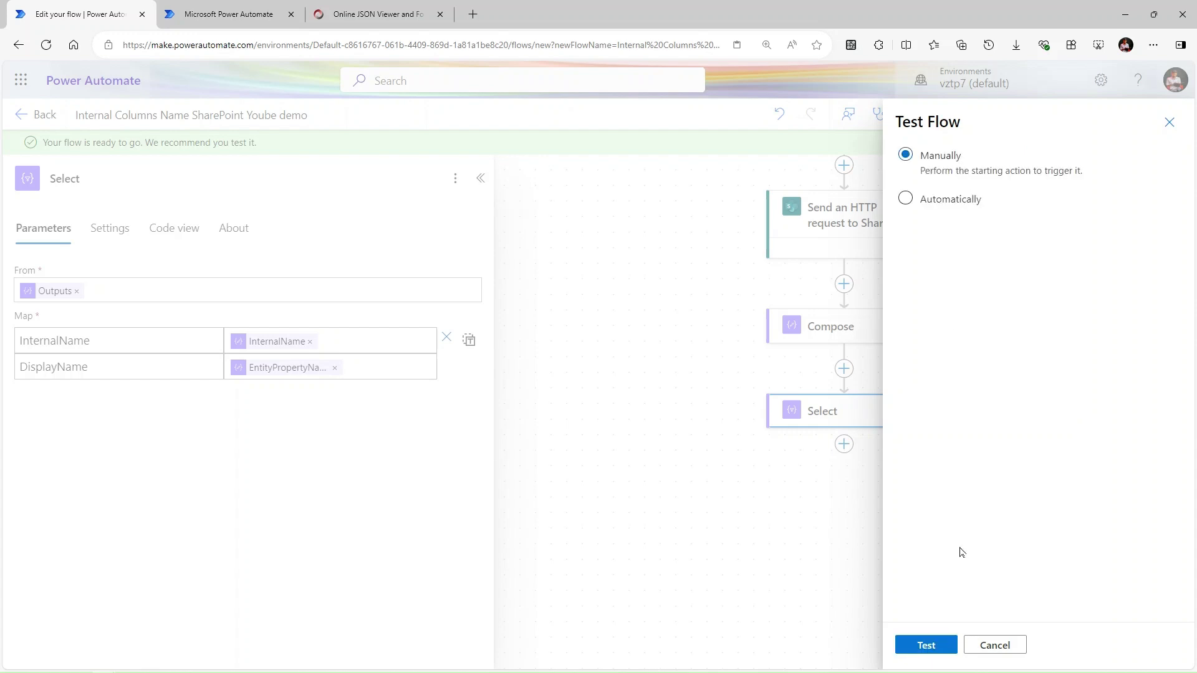
left_click(929, 645)
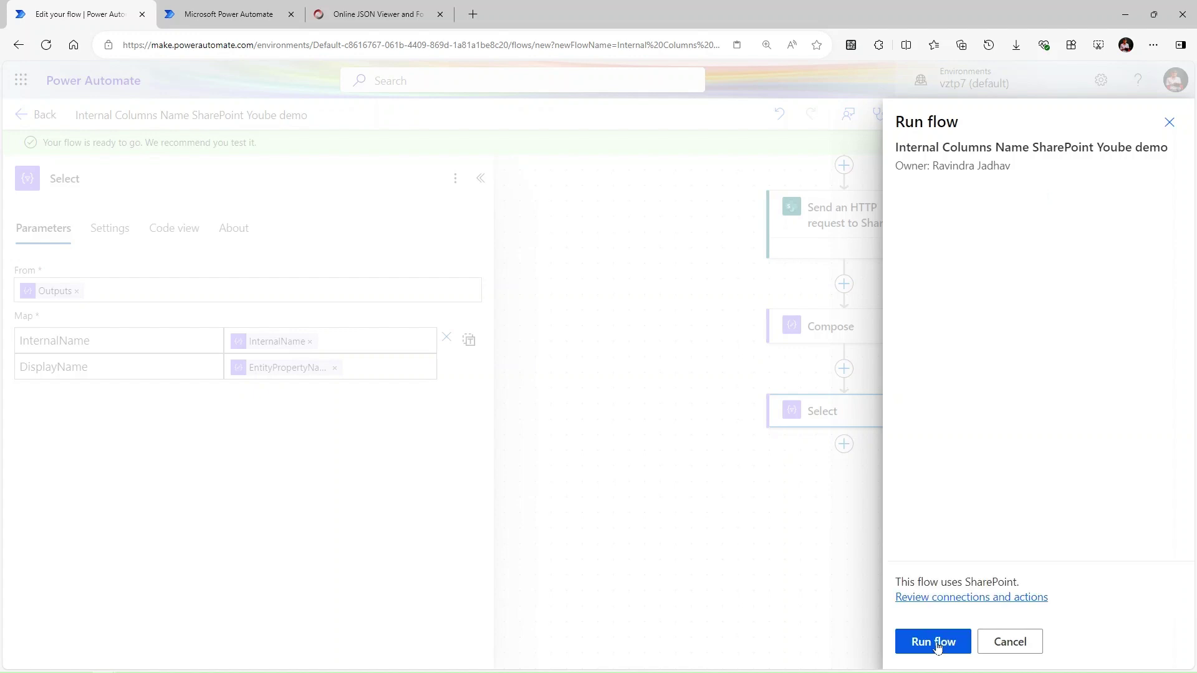
left_click(935, 642)
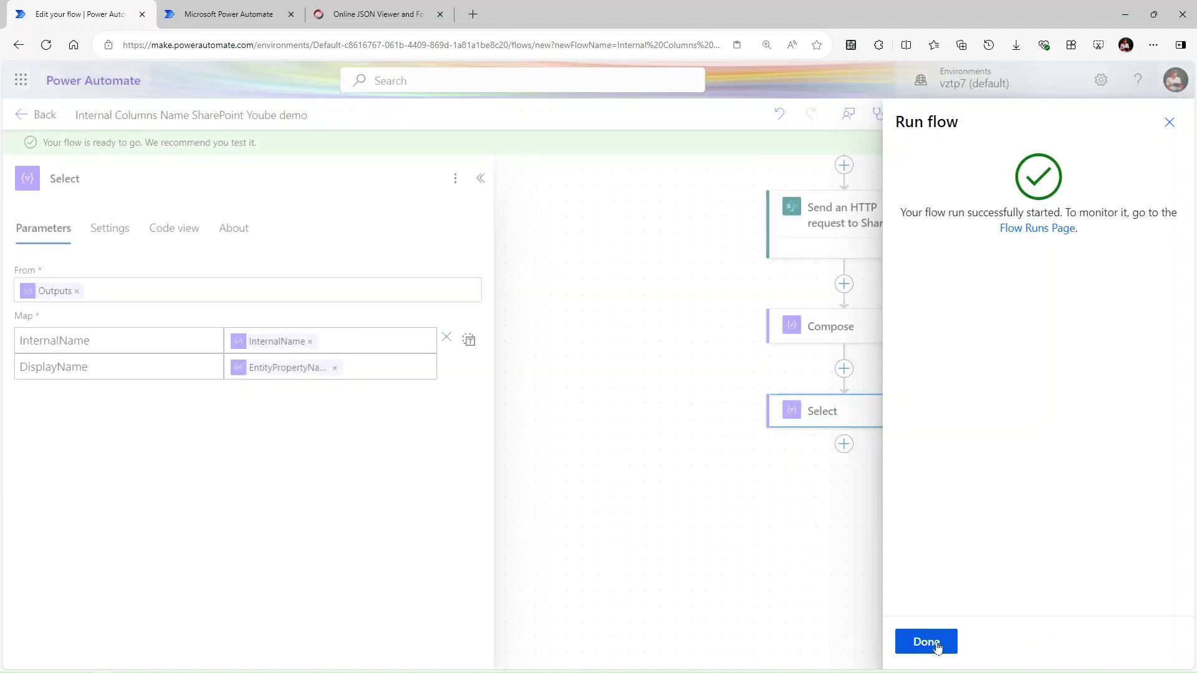
left_click(935, 644)
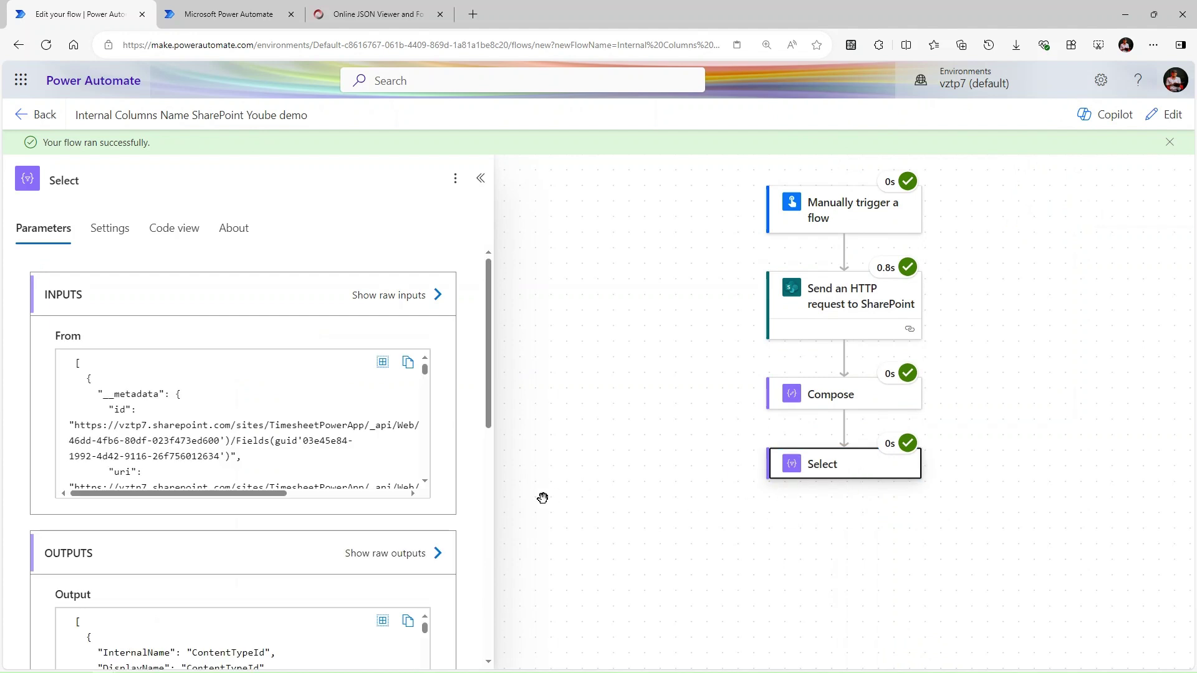
Step: Examine the Select action's raw outputs for the InternalName and DisplayName pairs of the list fields, and close them
scroll(543, 499, "down", 3)
left_click(391, 562)
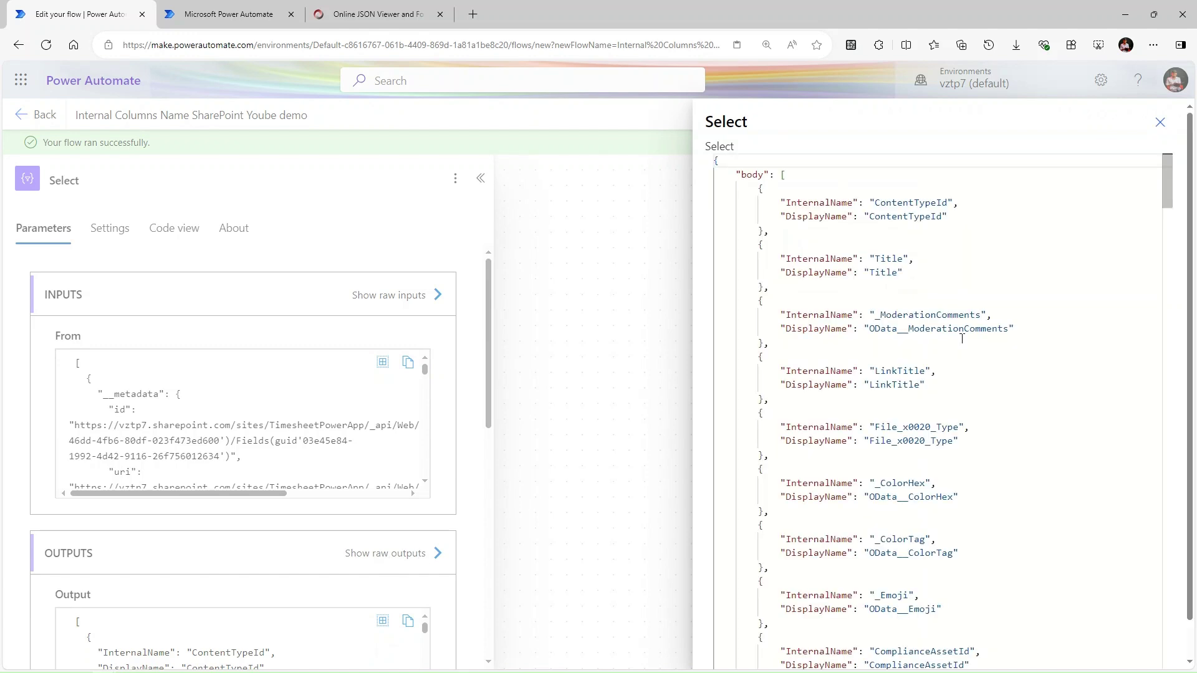
double_click(887, 258)
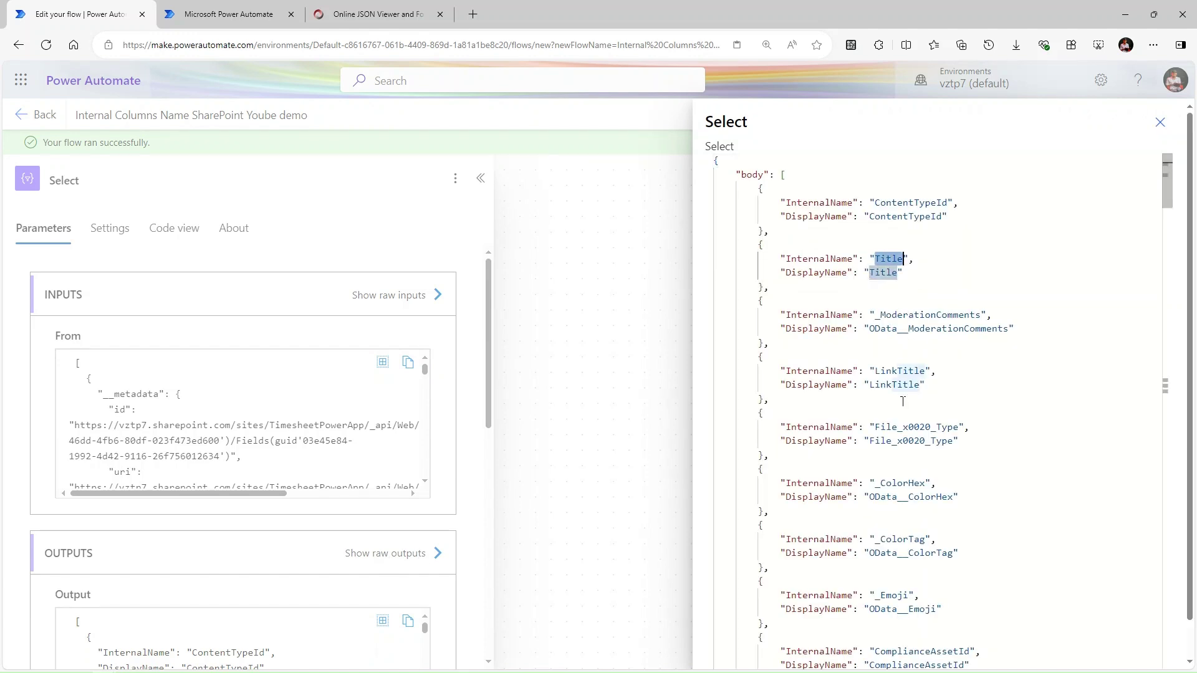
double_click(901, 371)
scroll(913, 446, "down", 3)
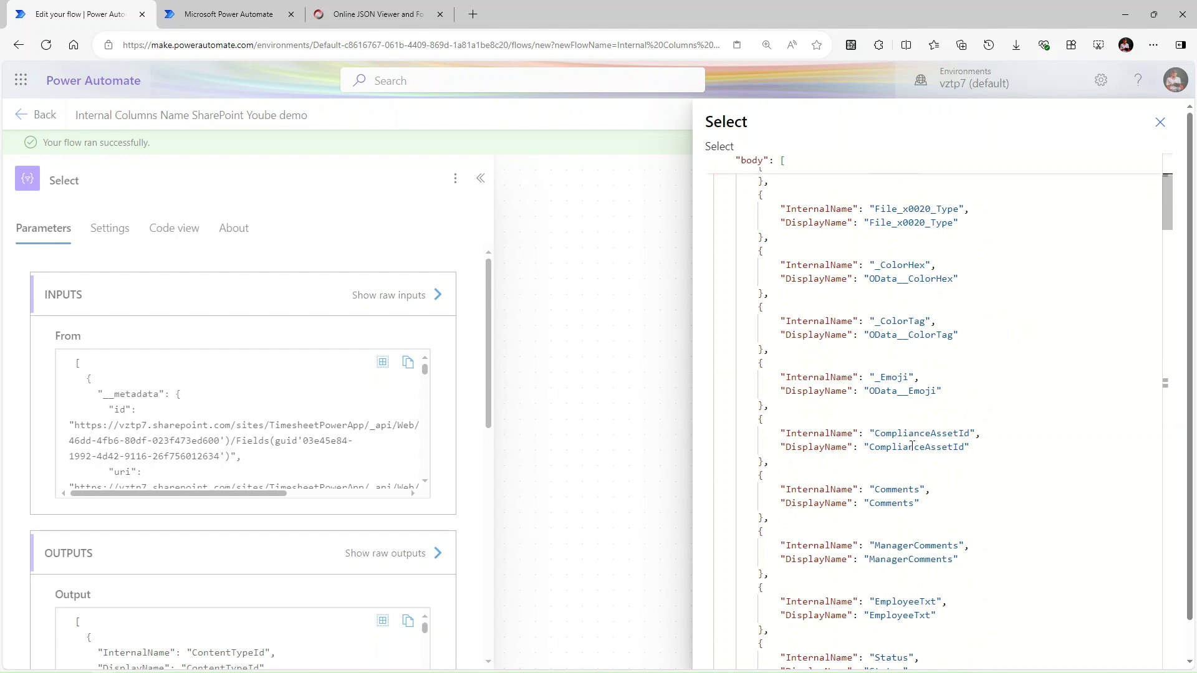
left_click(1161, 122)
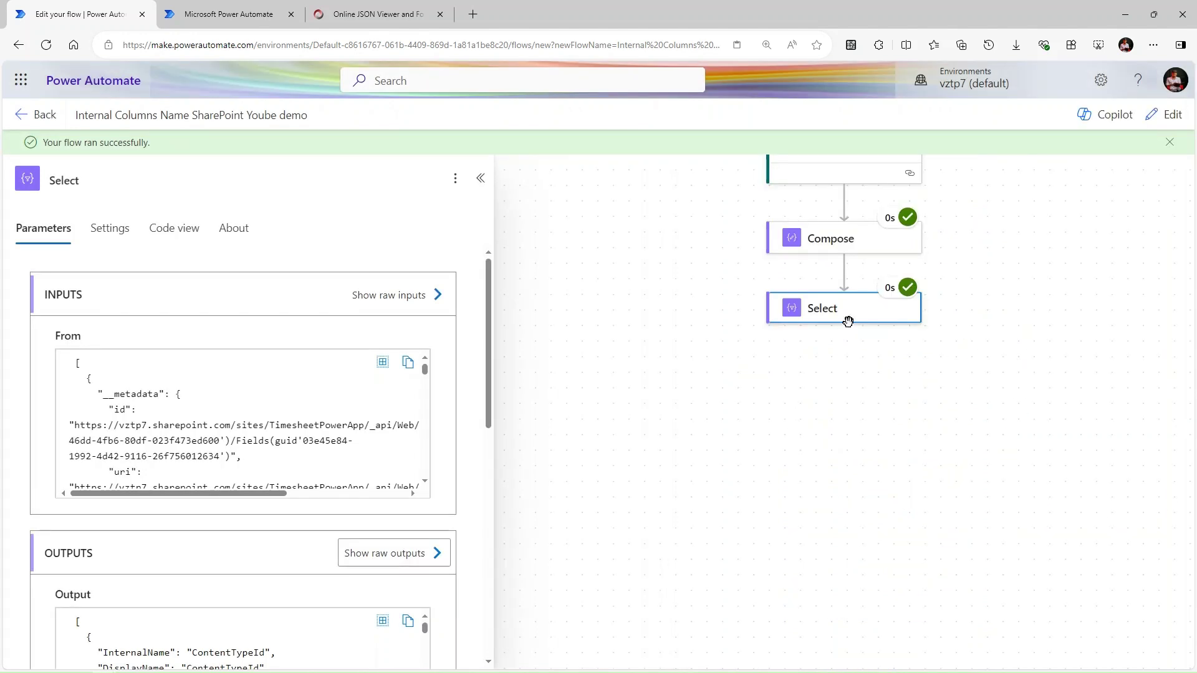
Step: Return to editing the flow and search for "fil" among built-in actions to insert between Compose and Select
left_click(1170, 144)
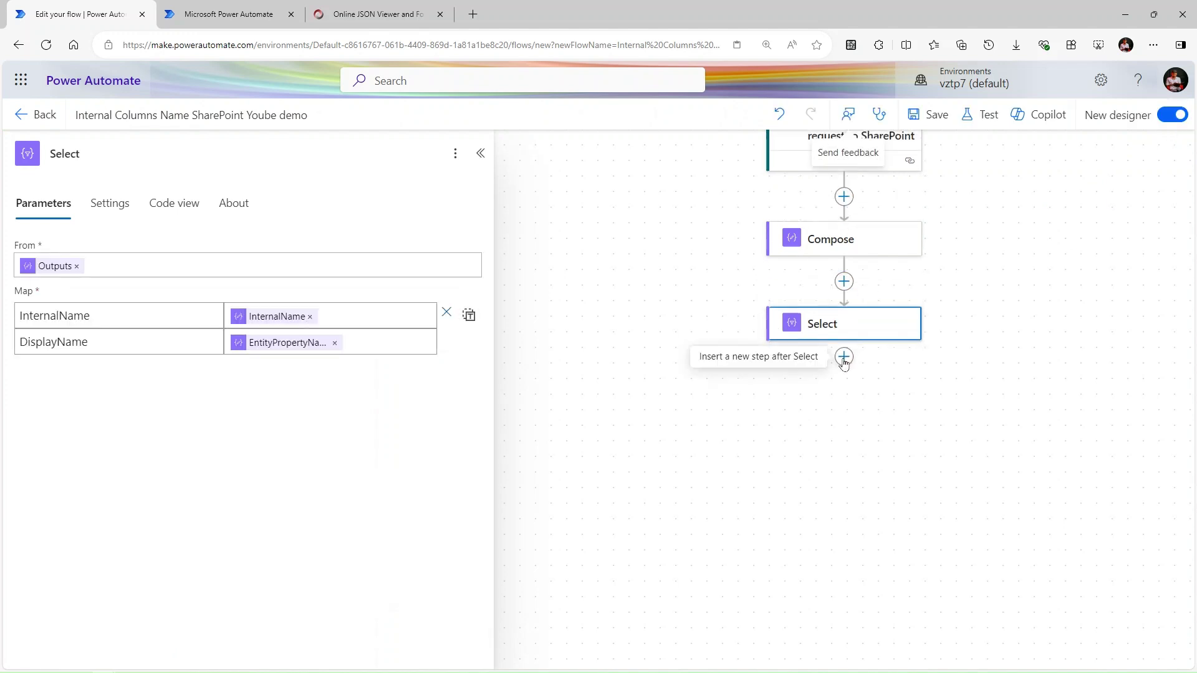
left_click(844, 281)
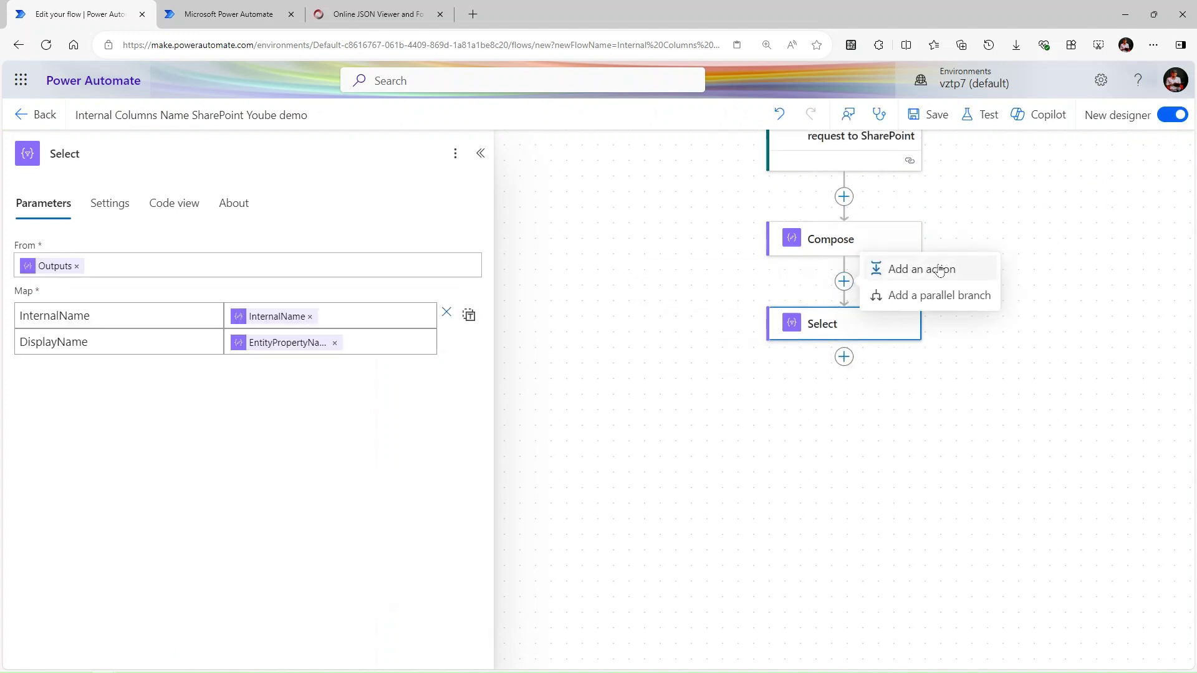
left_click(940, 270)
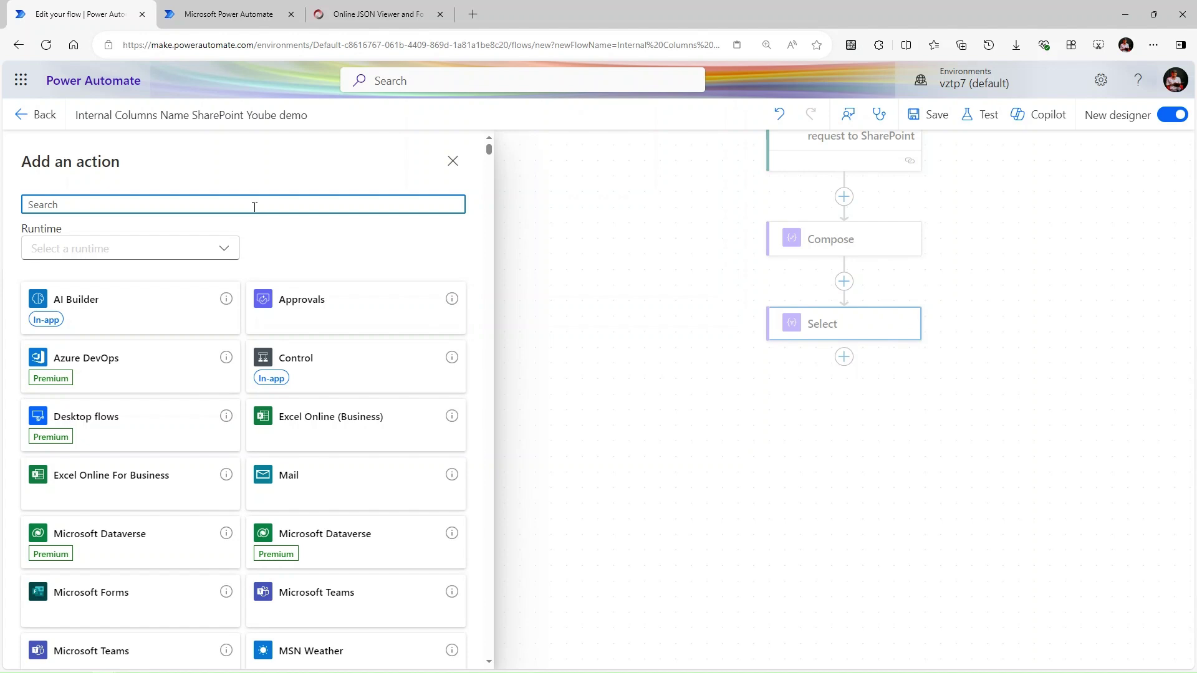
type("fil")
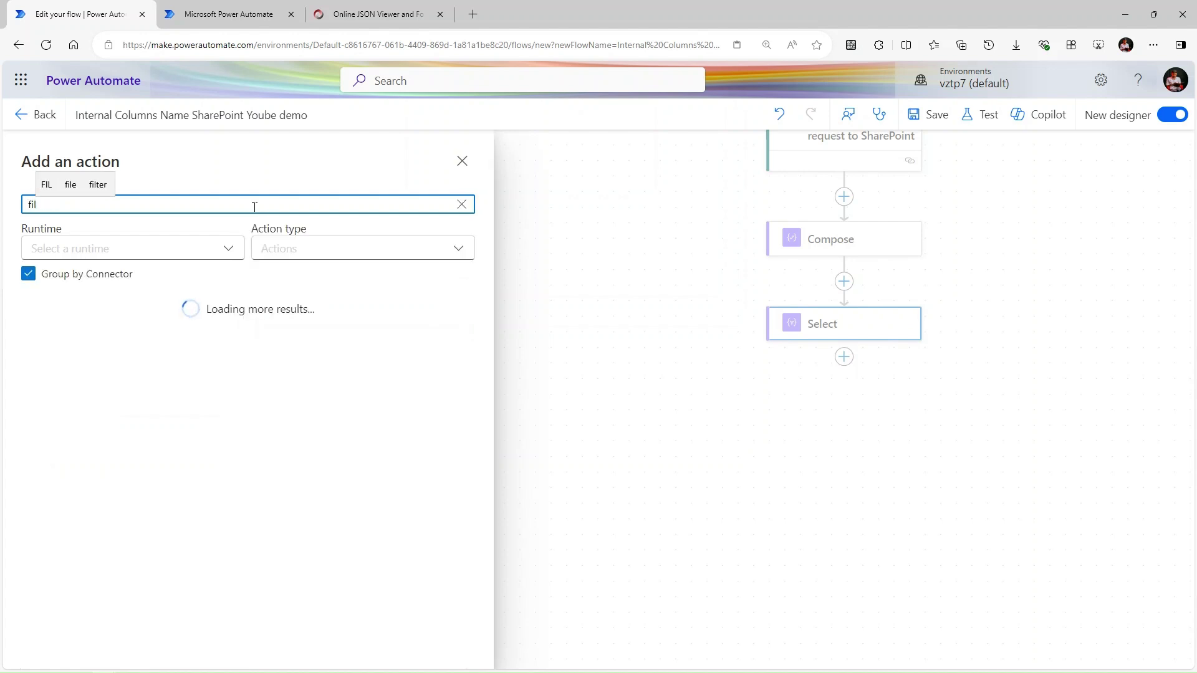
left_click(208, 248)
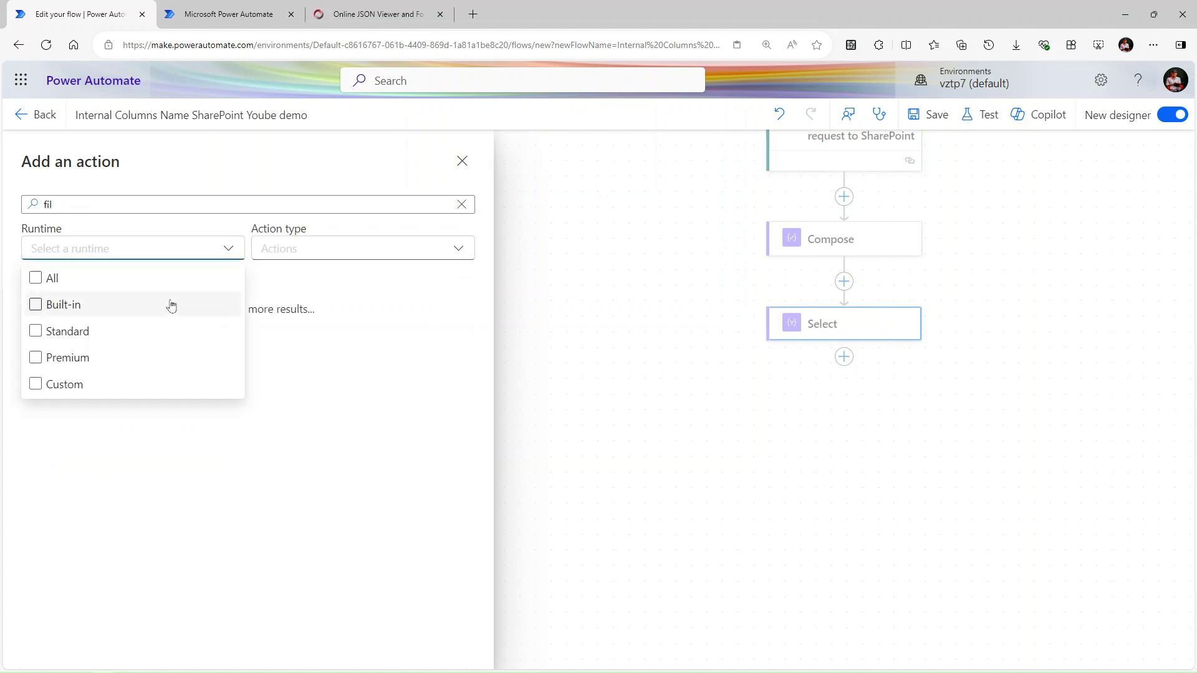
left_click(65, 307)
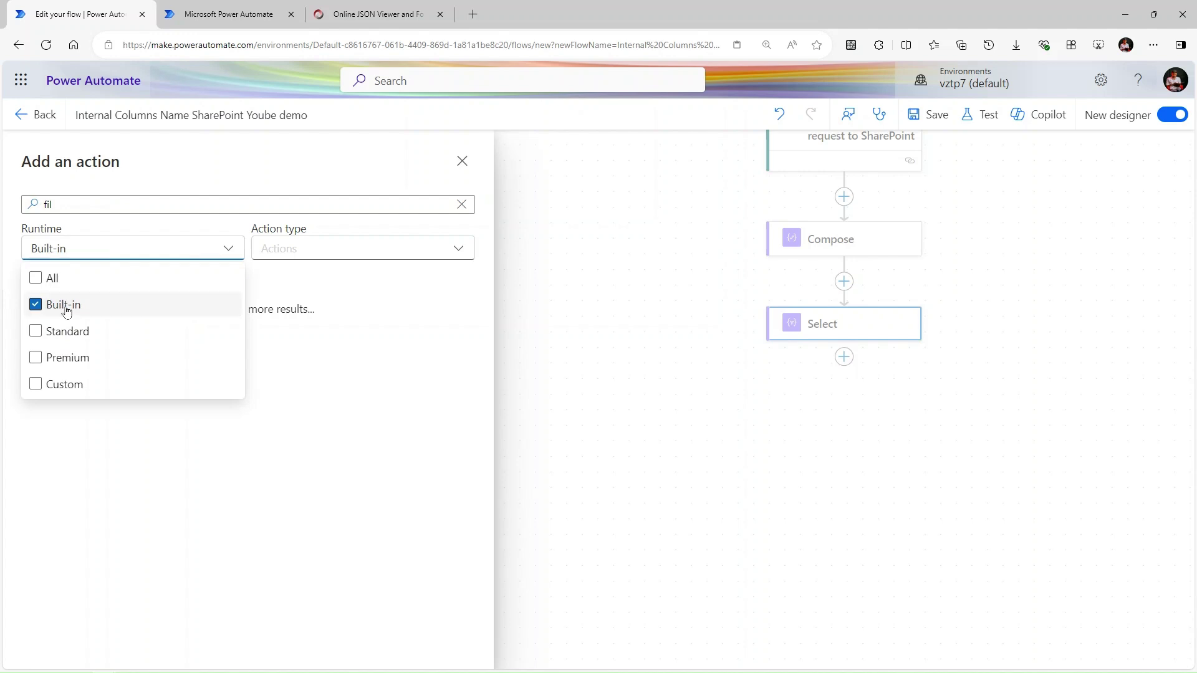
left_click(324, 285)
Step: In the JSON viewer tab, look through the results entries and check the Hidden property of the ManagerComments field
left_click(394, 23)
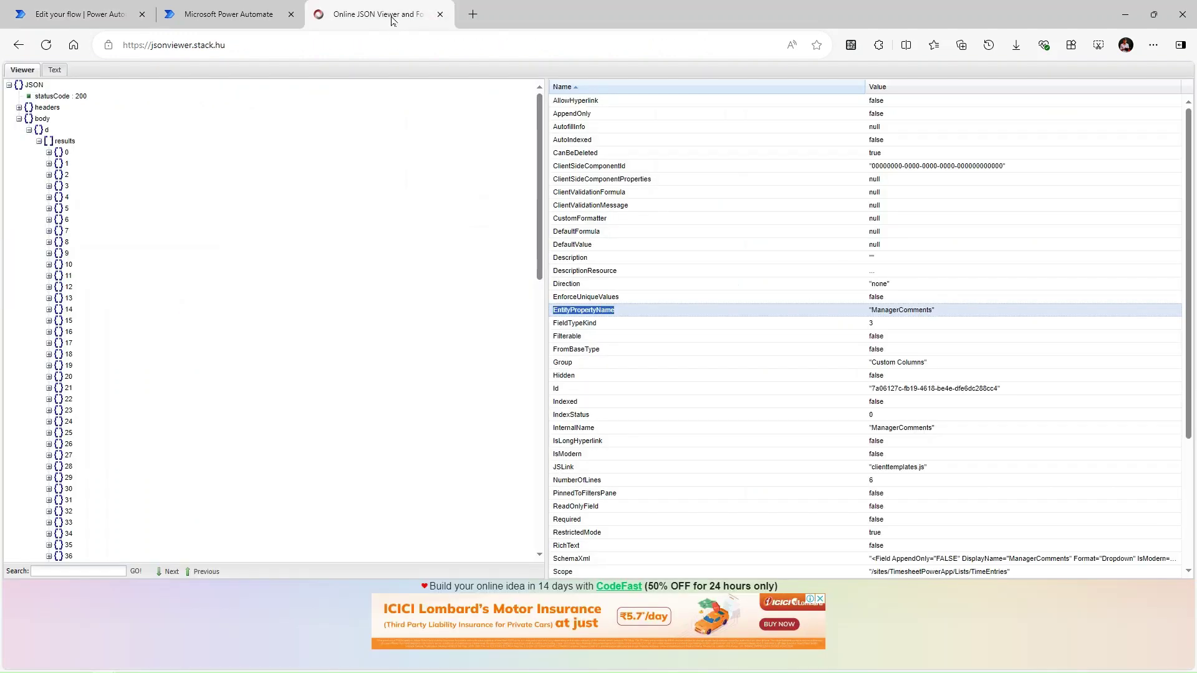
scroll(131, 418, "down", 10)
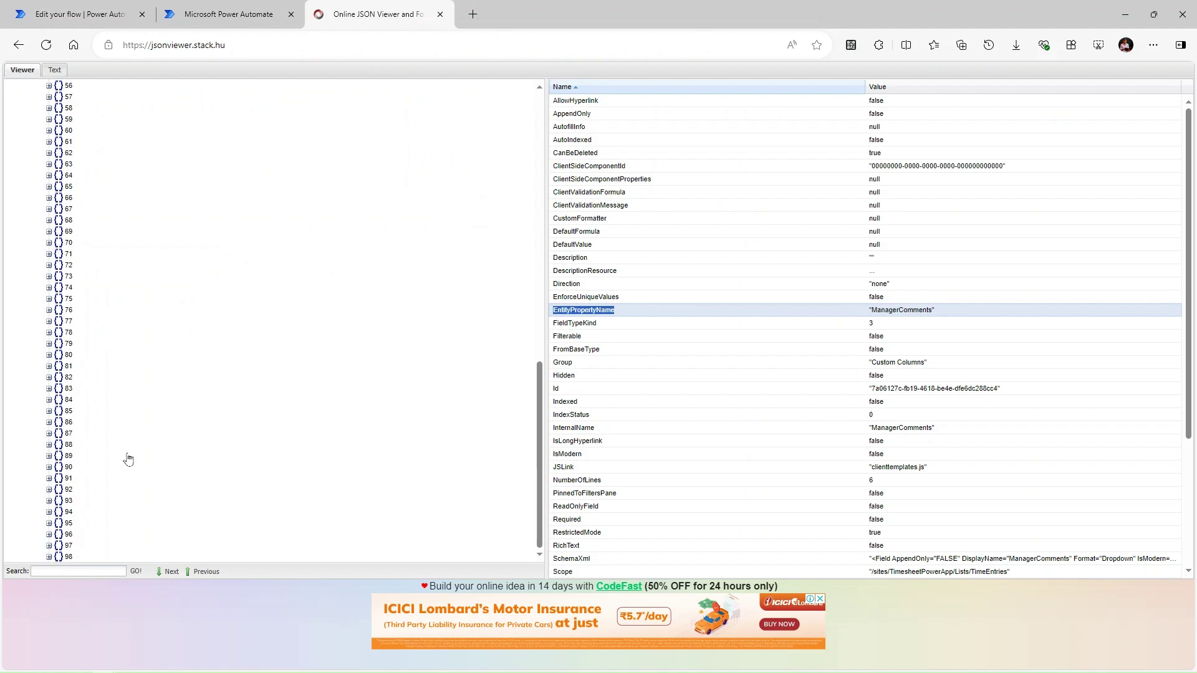
scroll(77, 560, "up", 10)
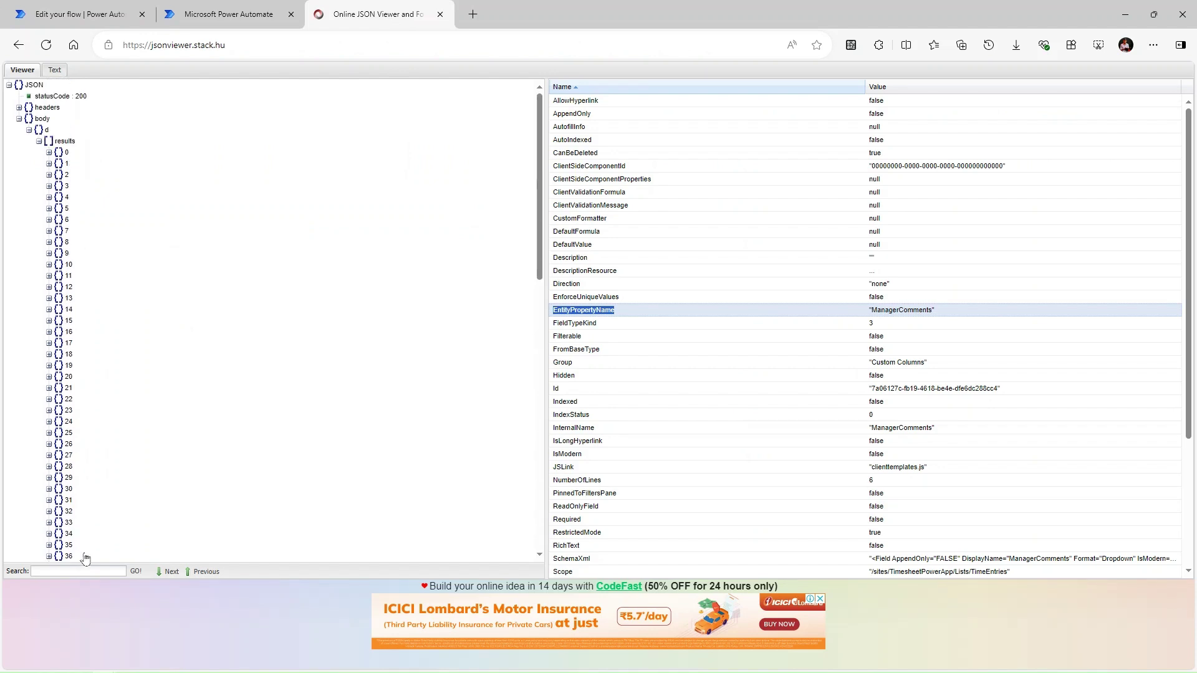
scroll(156, 493, "down", 10)
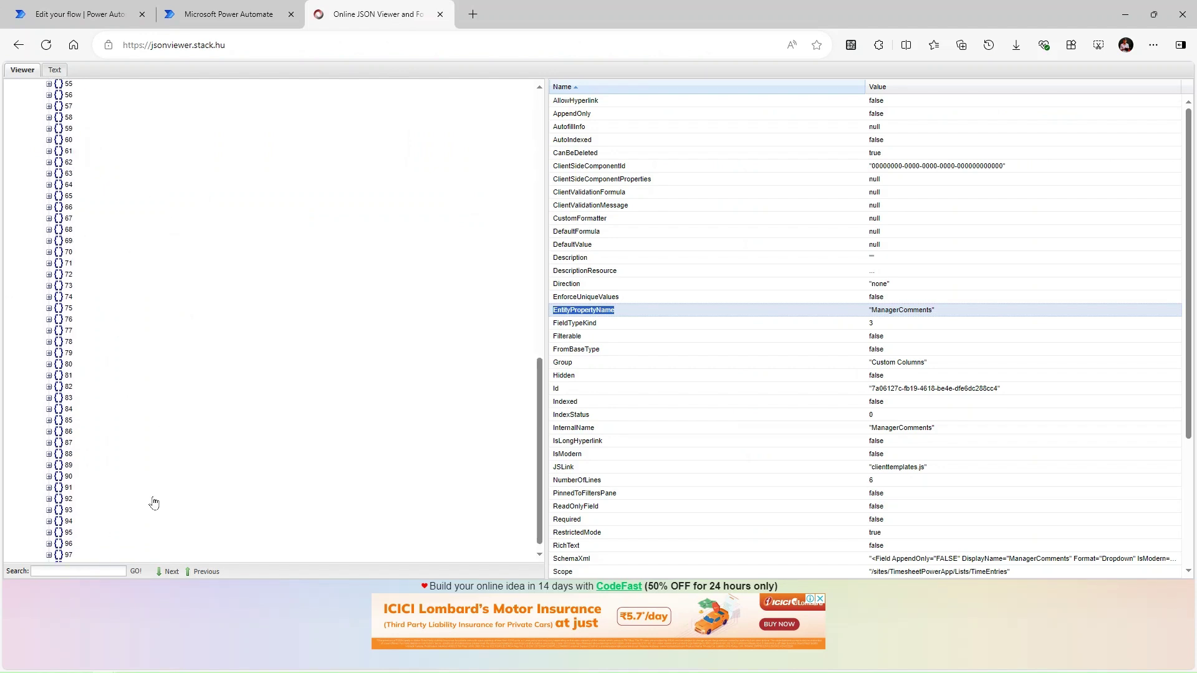
scroll(161, 500, "up", 10)
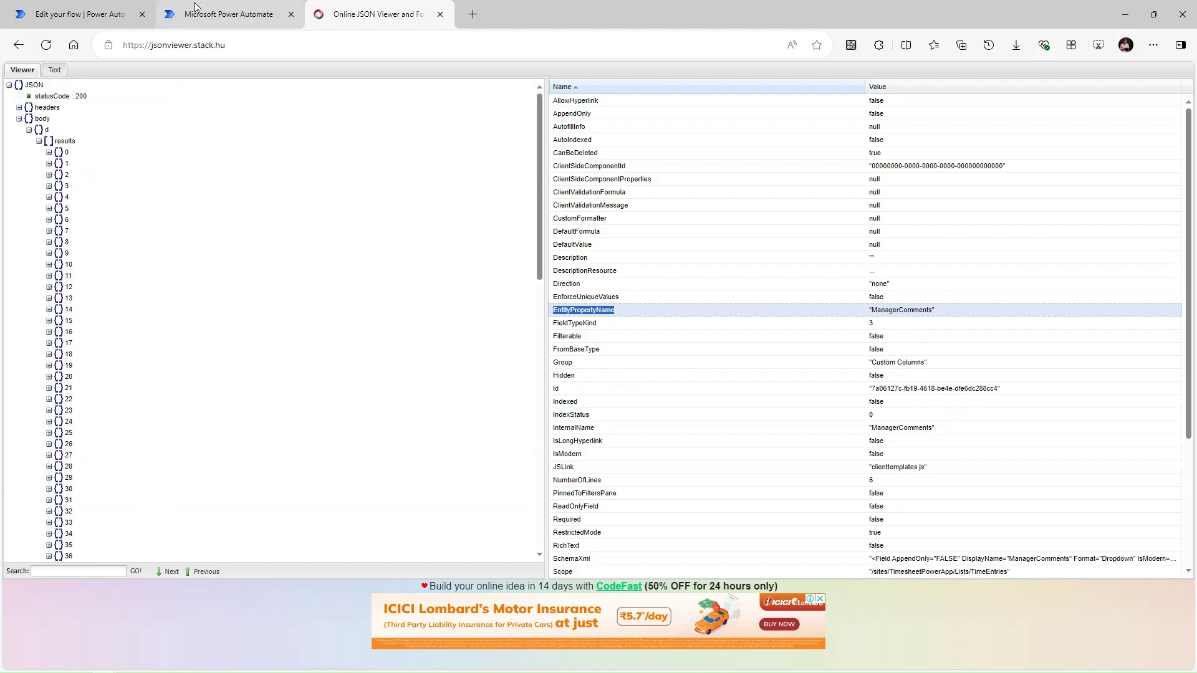
double_click(566, 376)
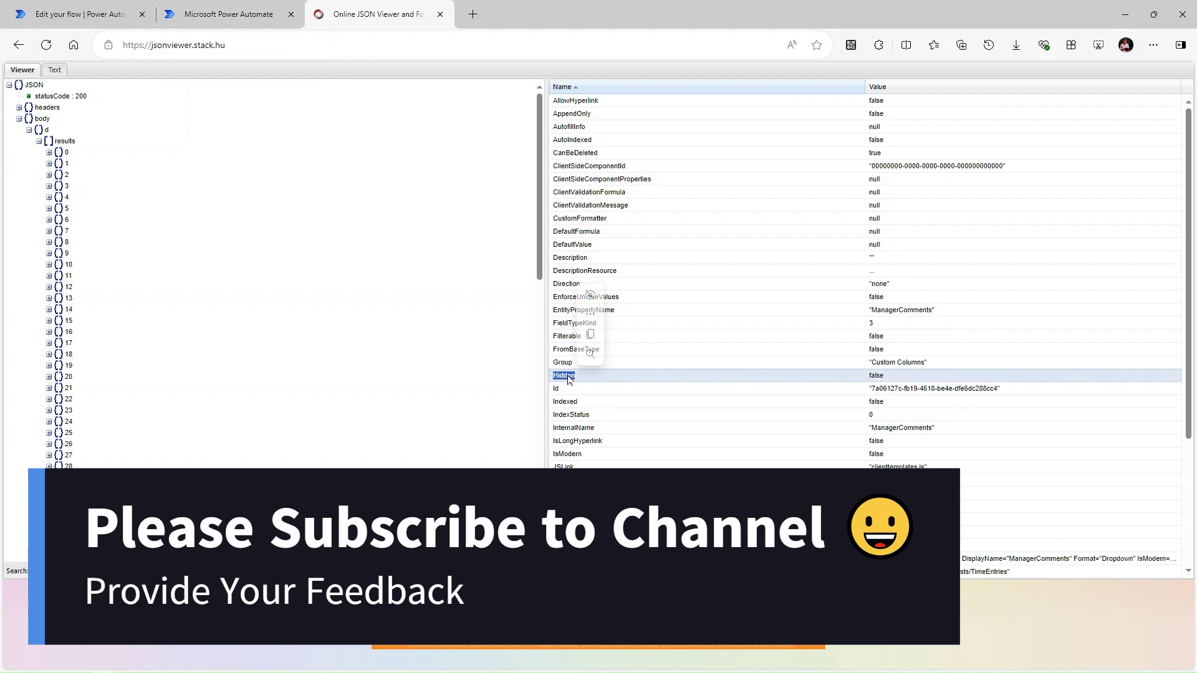
double_click(878, 376)
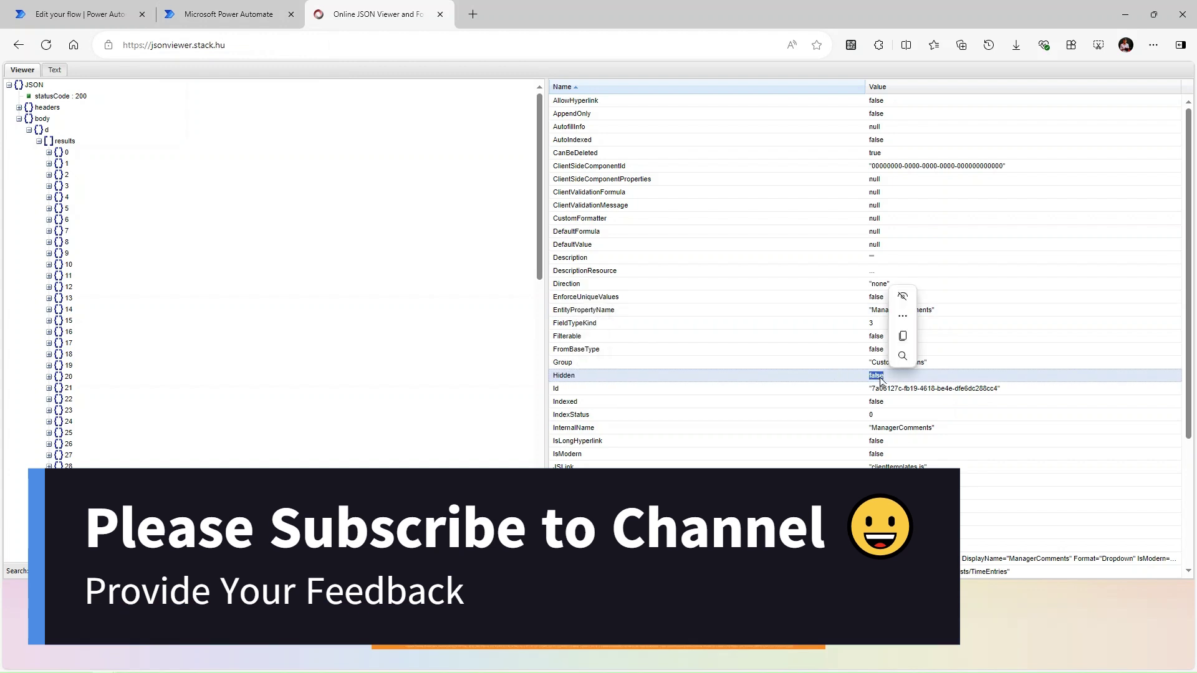
Step: Back in the flow editor, insert a Filter array action between Compose and Select, with the Compose Outputs as its From value
left_click(78, 24)
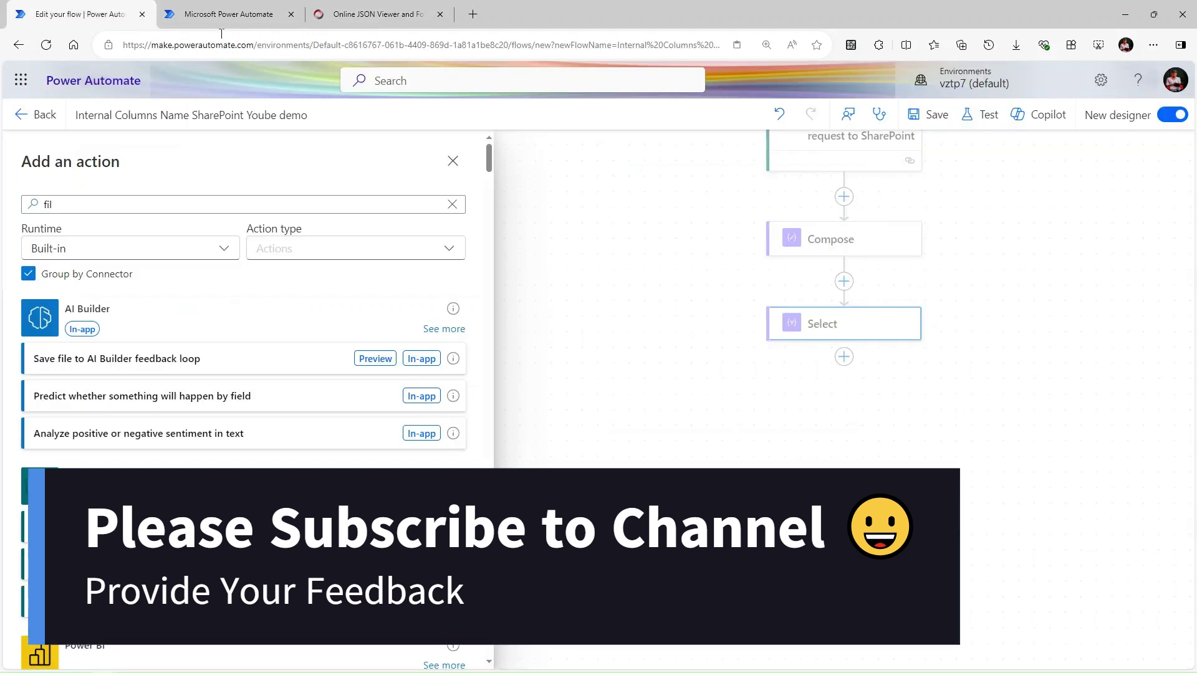
type("ter")
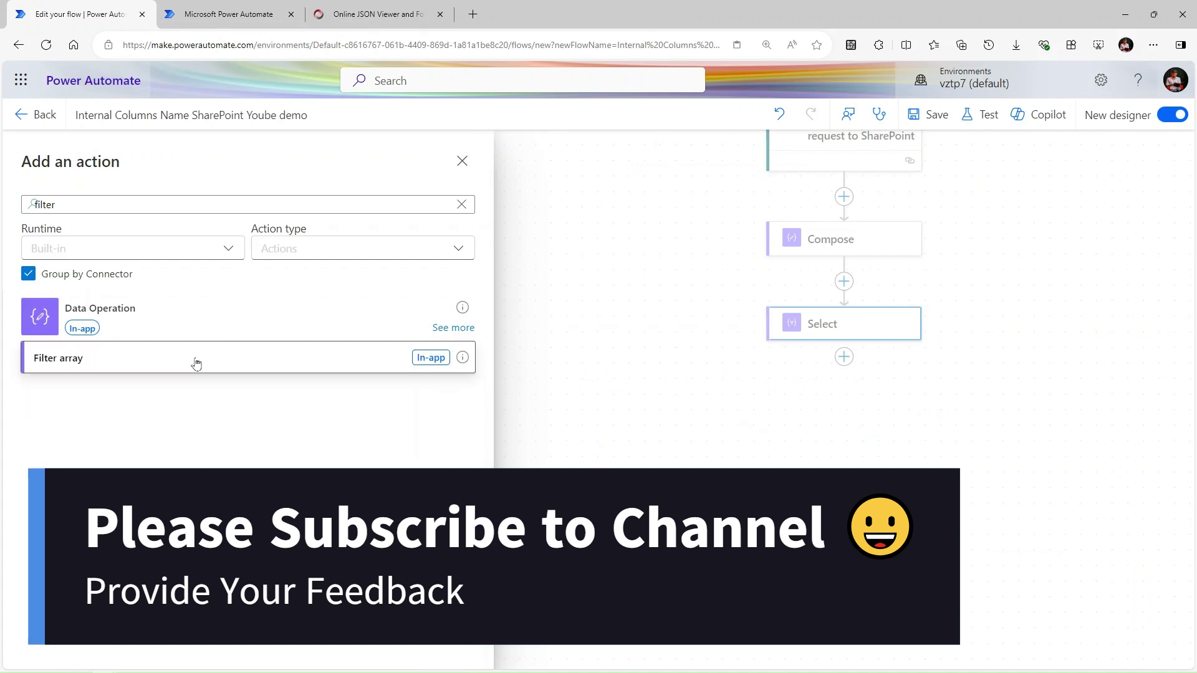
left_click(196, 363)
left_click(94, 263)
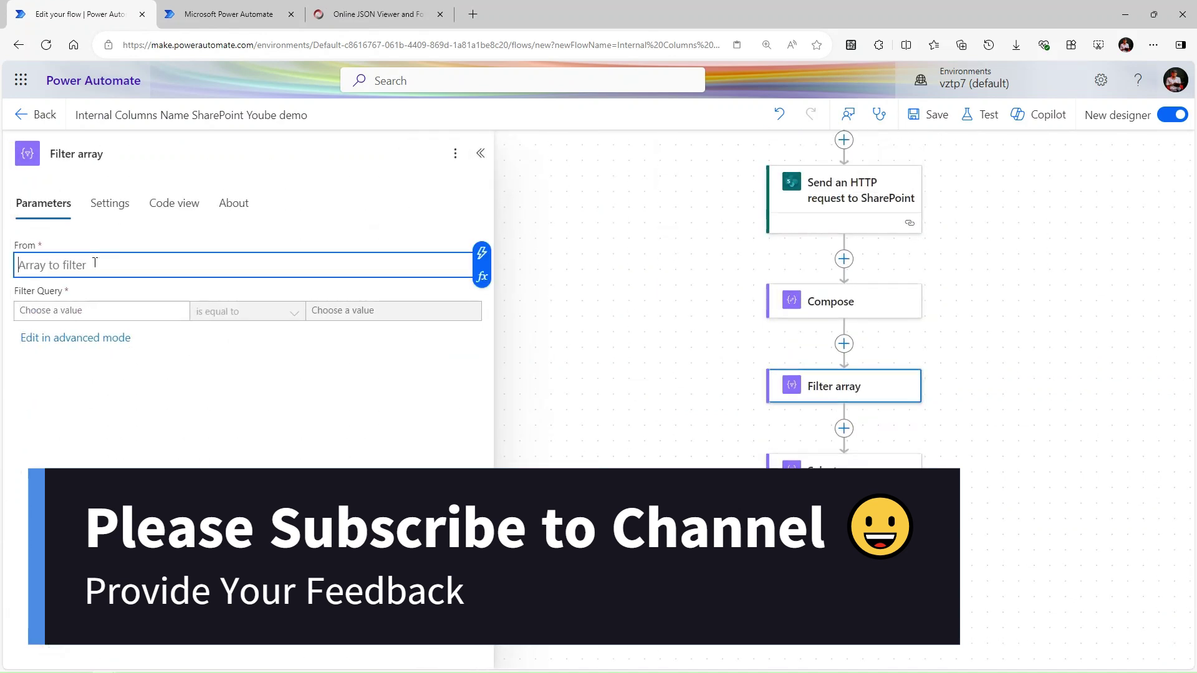
left_click(483, 276)
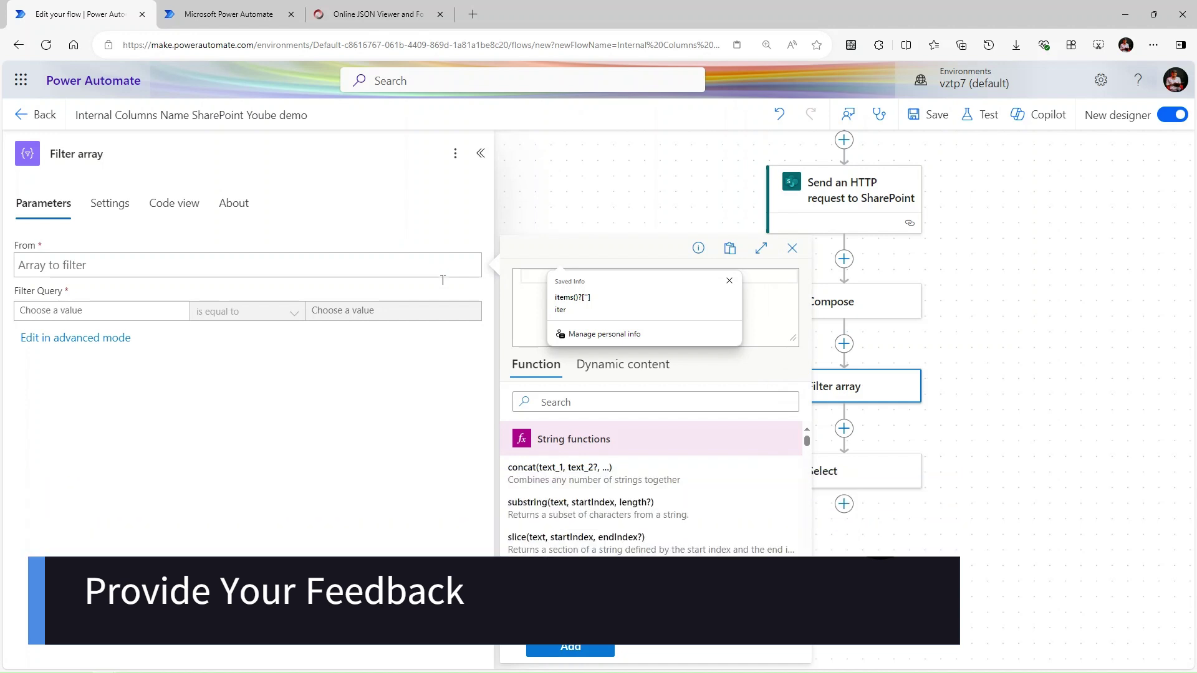
left_click(652, 372)
left_click(577, 474)
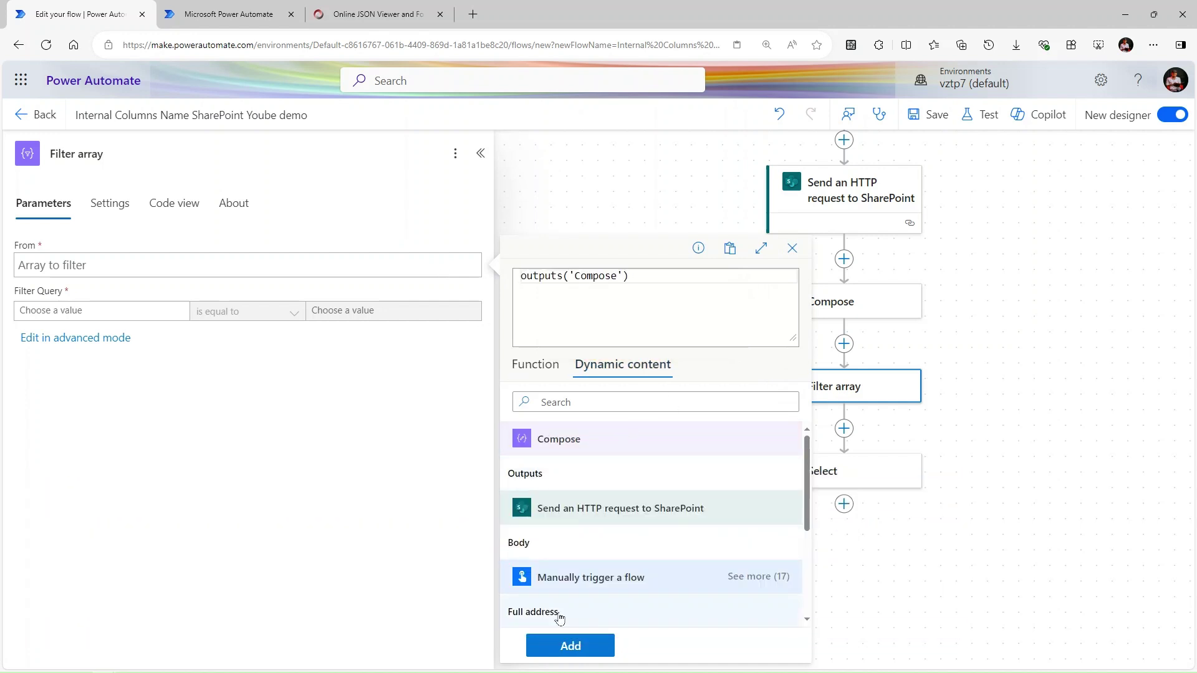
left_click(571, 647)
Step: Start the expression item()?[''] for the first value of the Filter array action's Filter Query
left_click(126, 310)
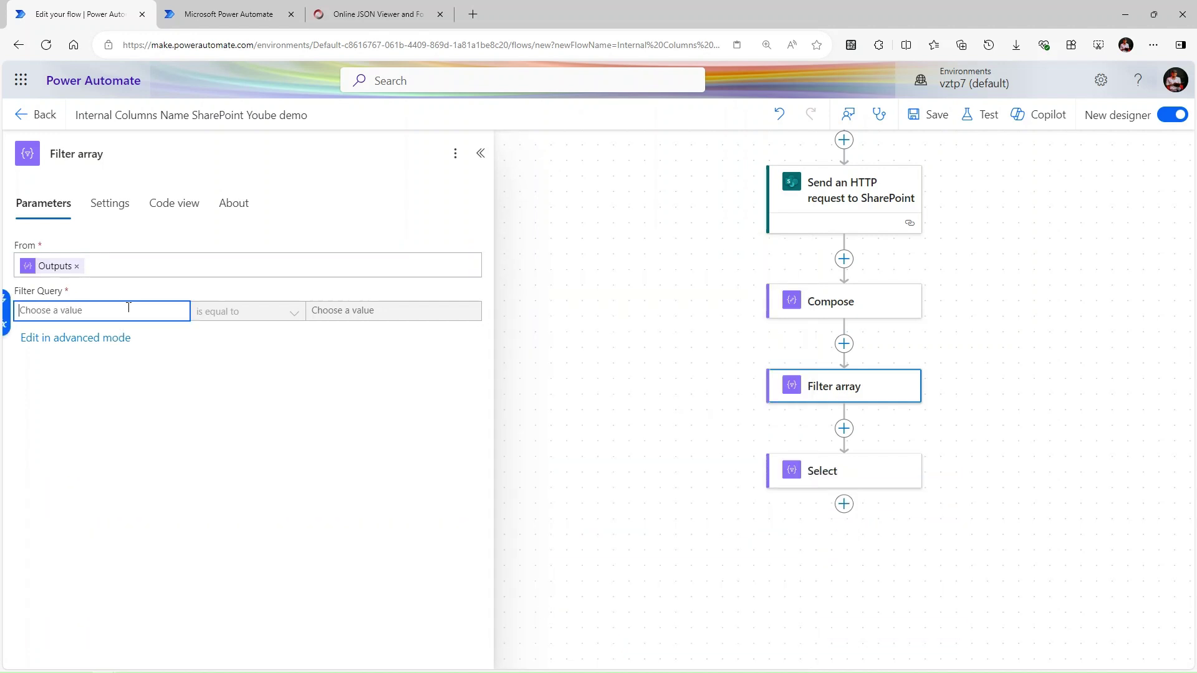
left_click(6, 301)
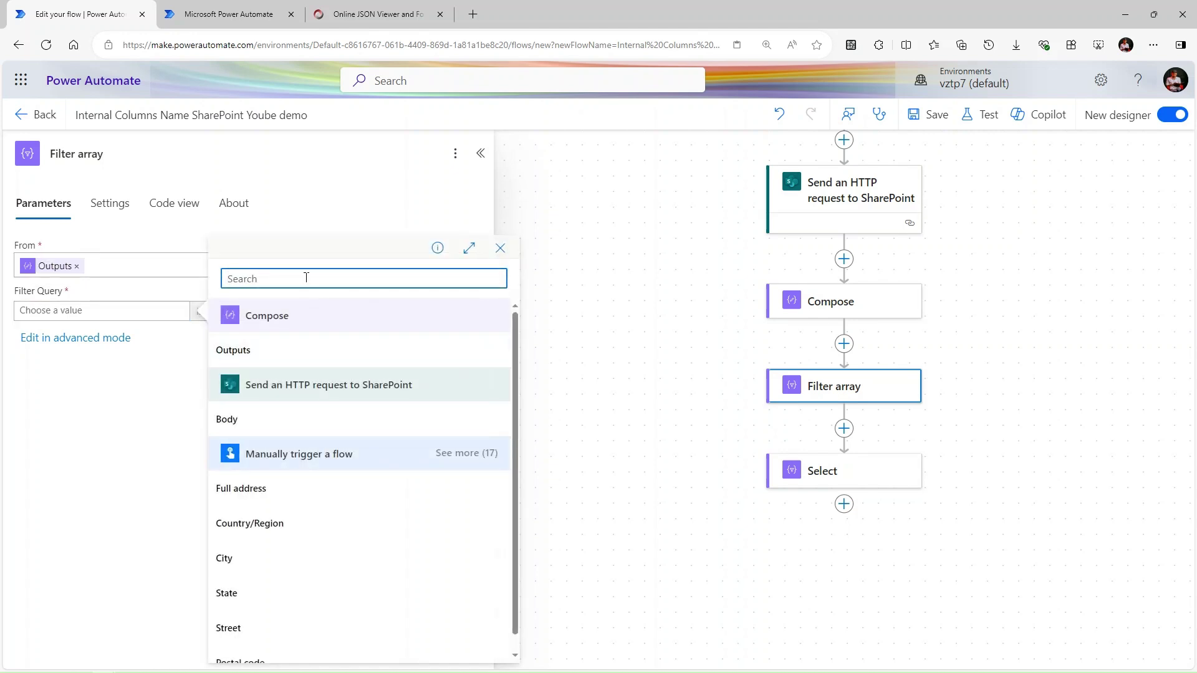
left_click(124, 309)
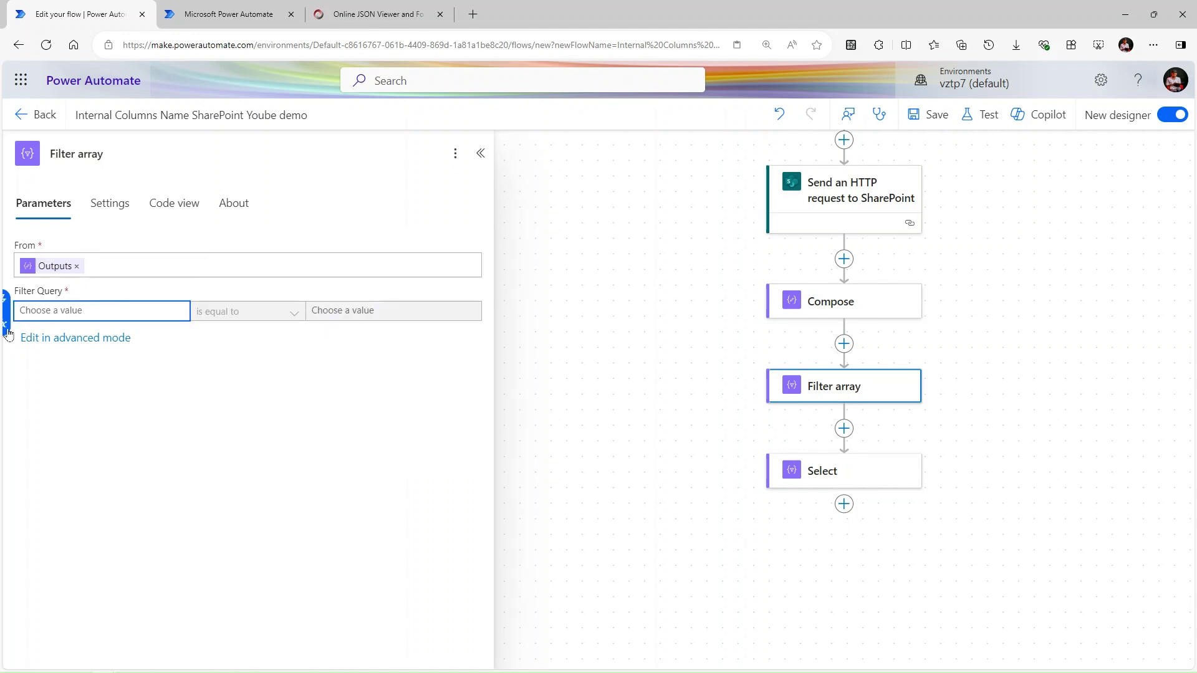
left_click(6, 324)
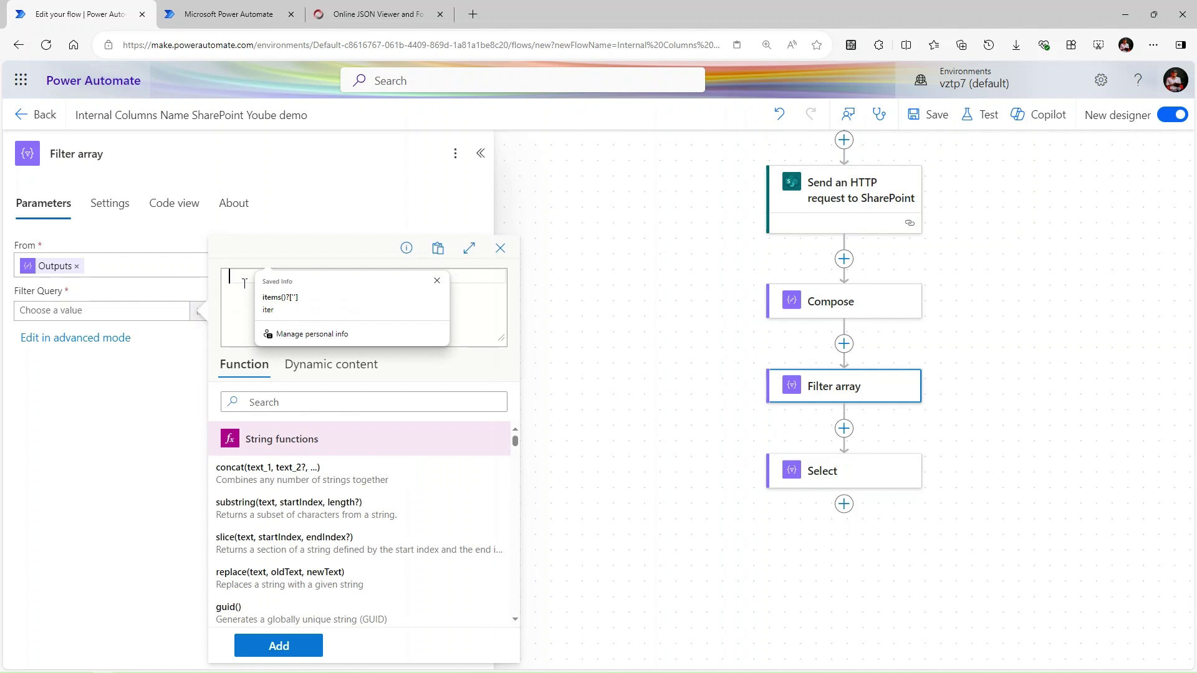
type("it")
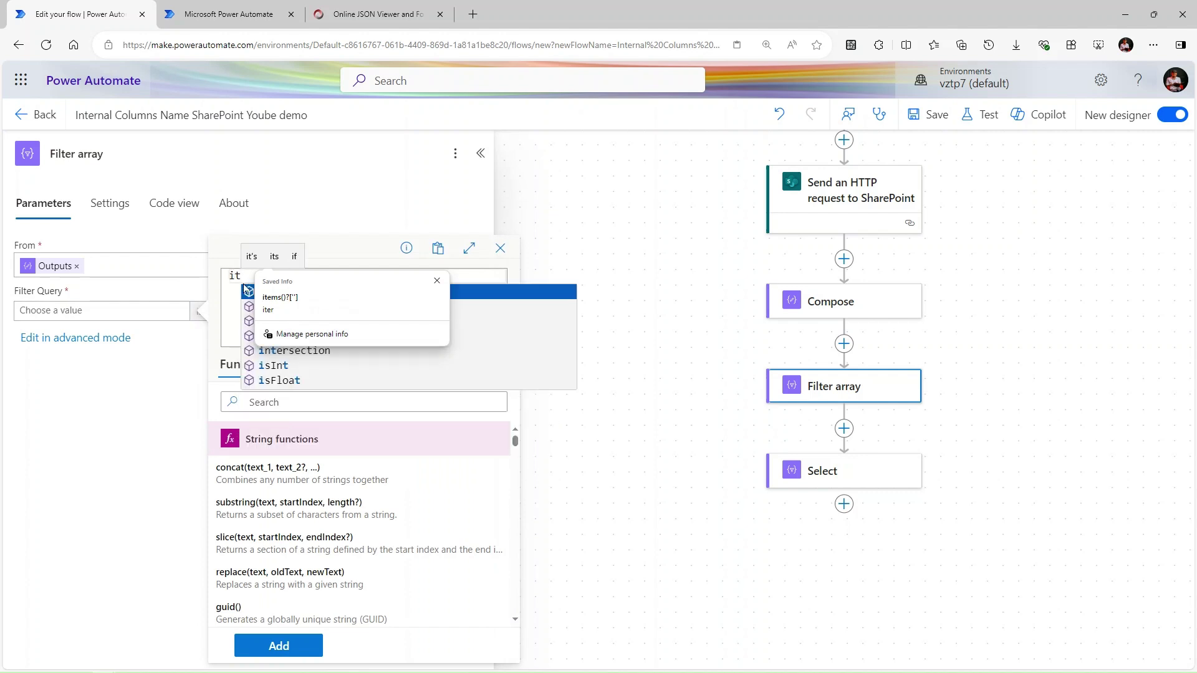
left_click(245, 293)
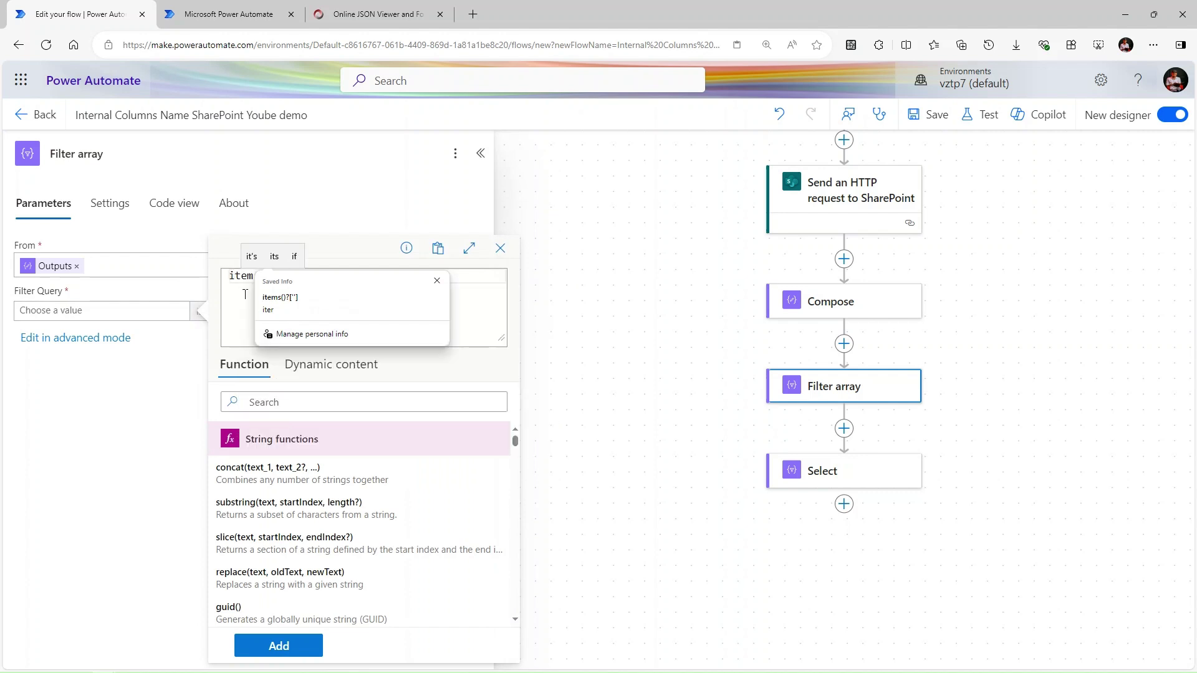
left_click(437, 281)
type("?['")
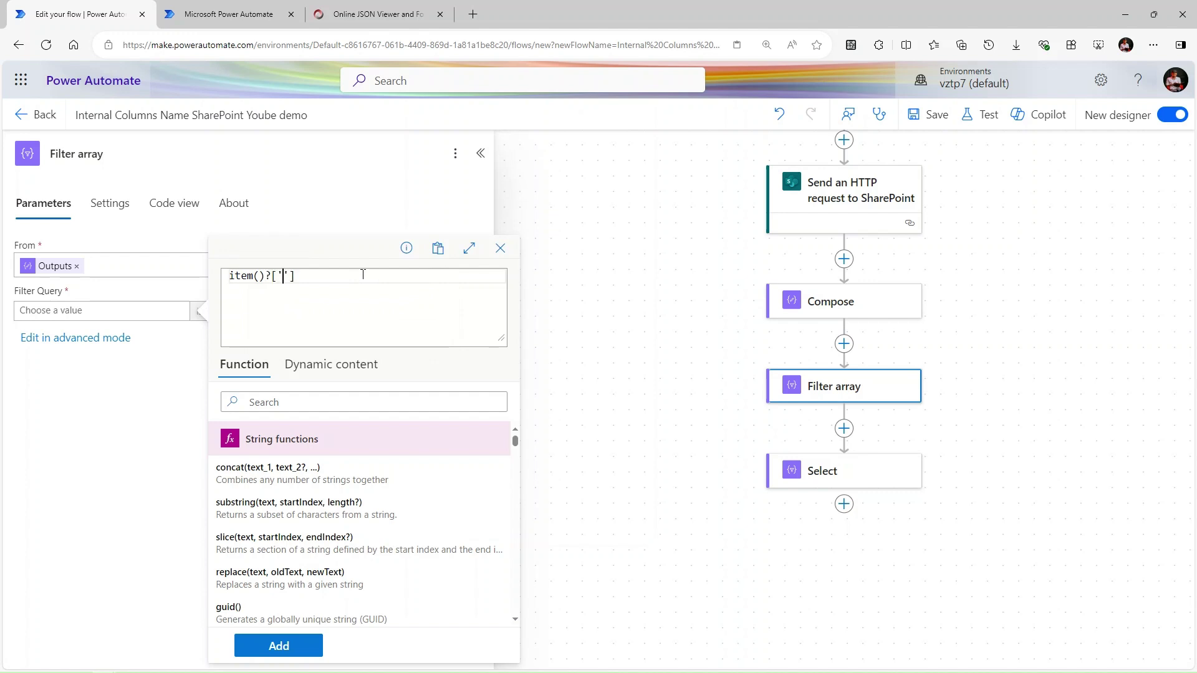
Step: Copy the Hidden property name from the JSON viewer tab and complete the Filter Query expression as item()?['Hidden'], adding it to the query
left_click(374, 13)
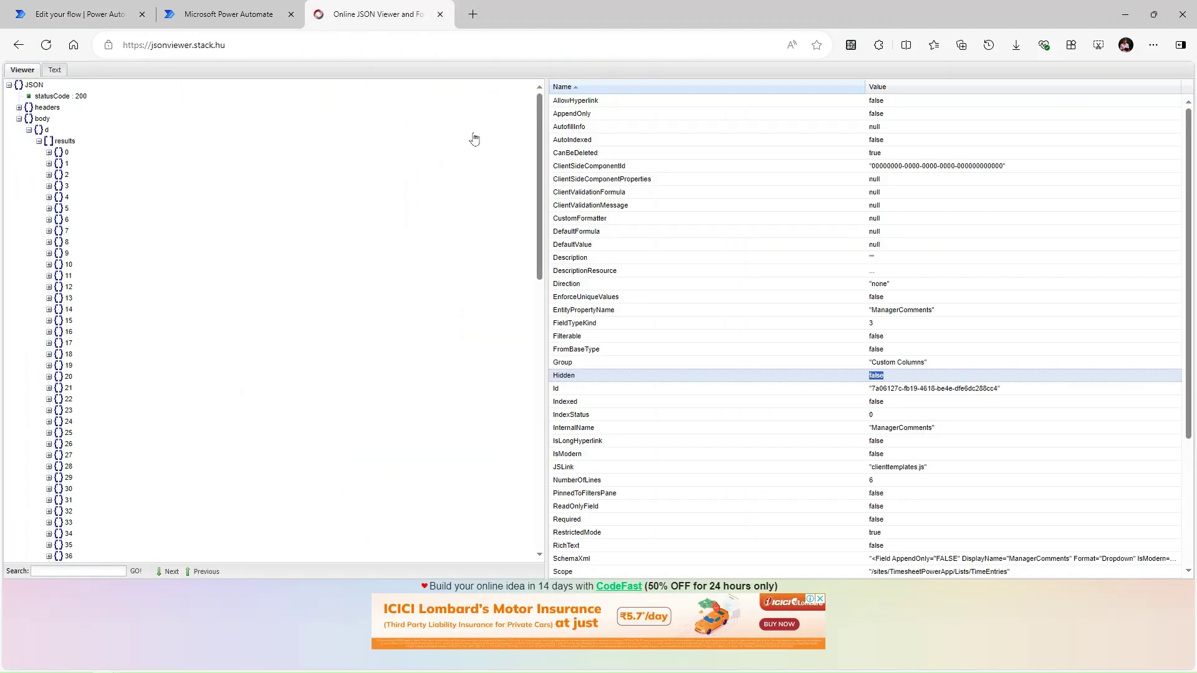
double_click(565, 376)
key("ctrl+c")
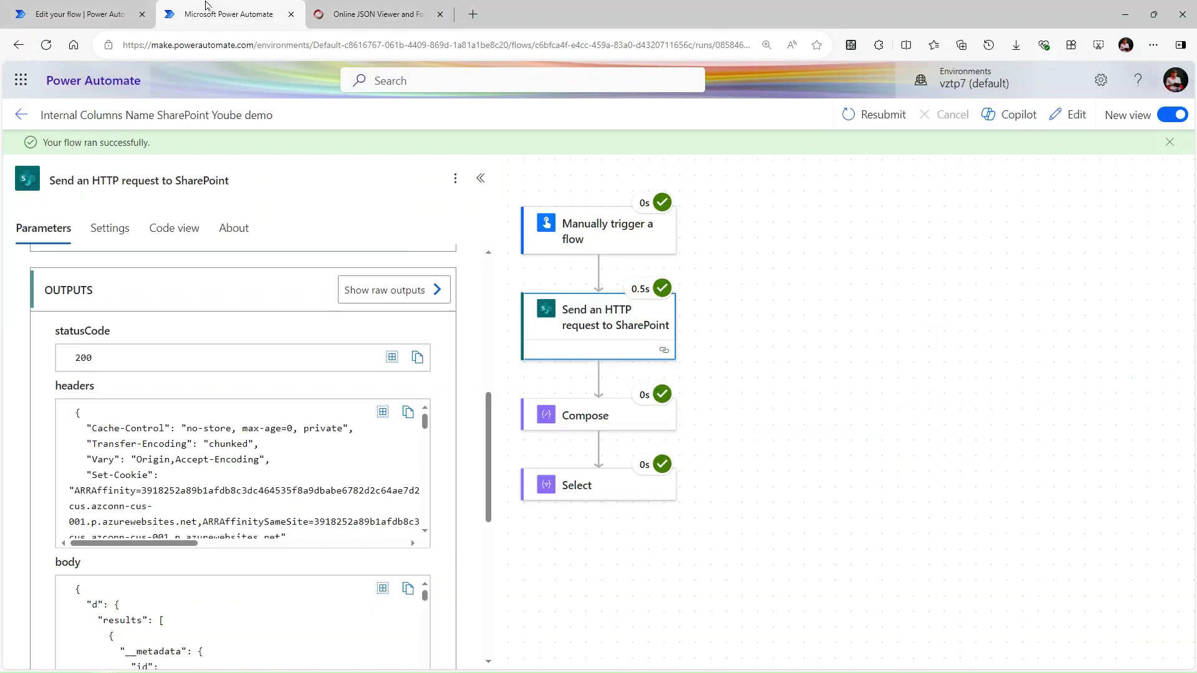
left_click(87, 7)
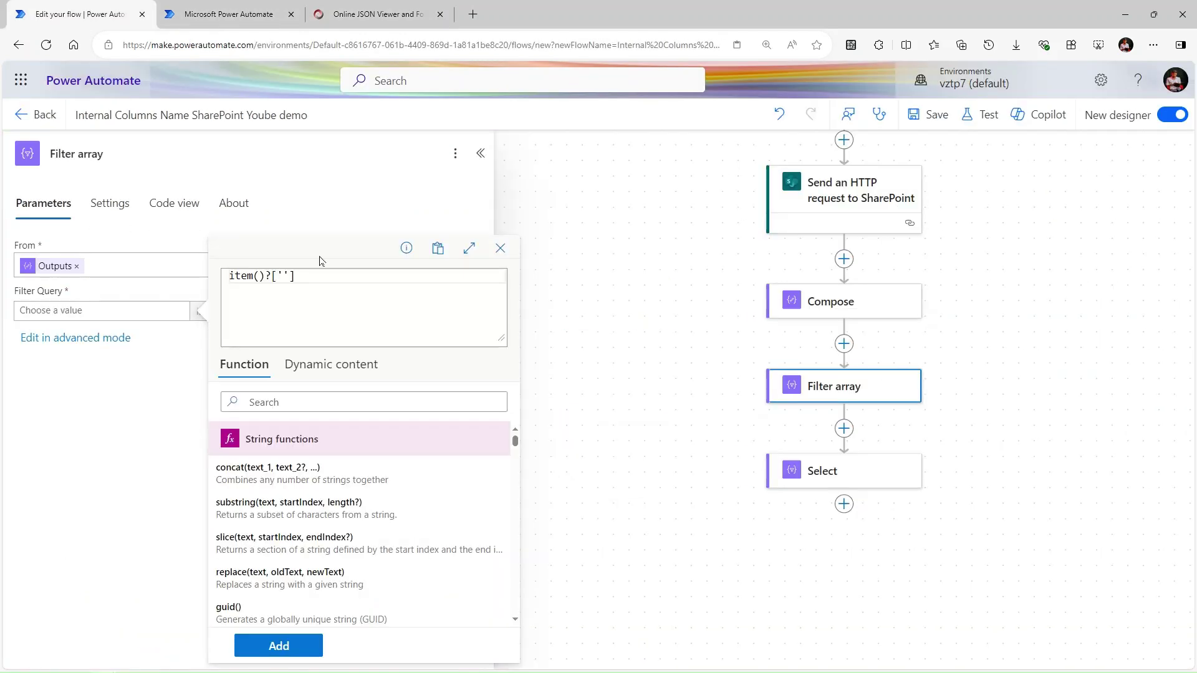
key("ctrl+v")
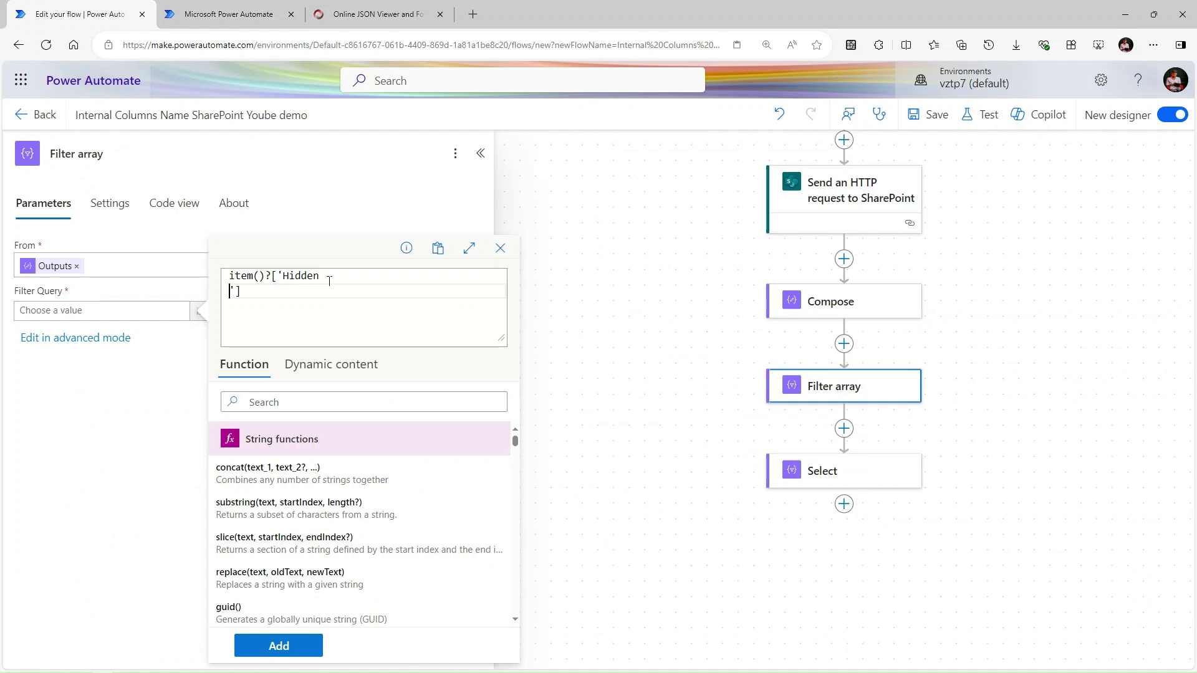
key("BackSpace")
left_click(284, 647)
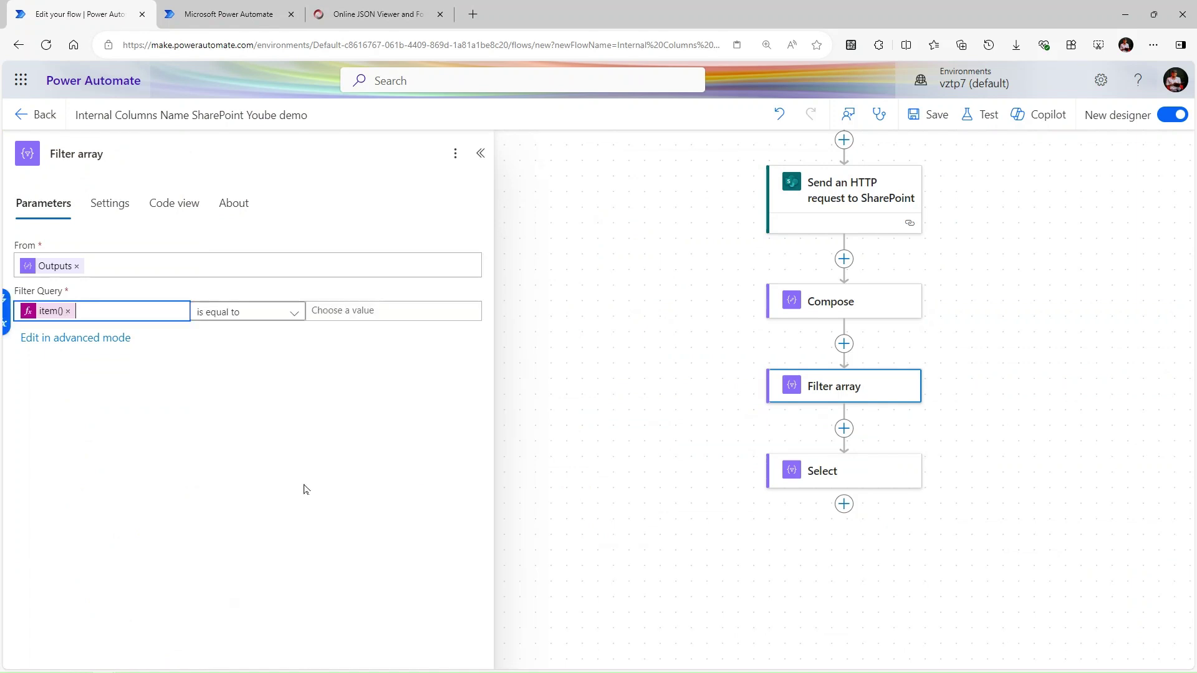
Step: Enter the expression false as the Filter Query's comparison value, keeping the "is equal to" condition
left_click(382, 311)
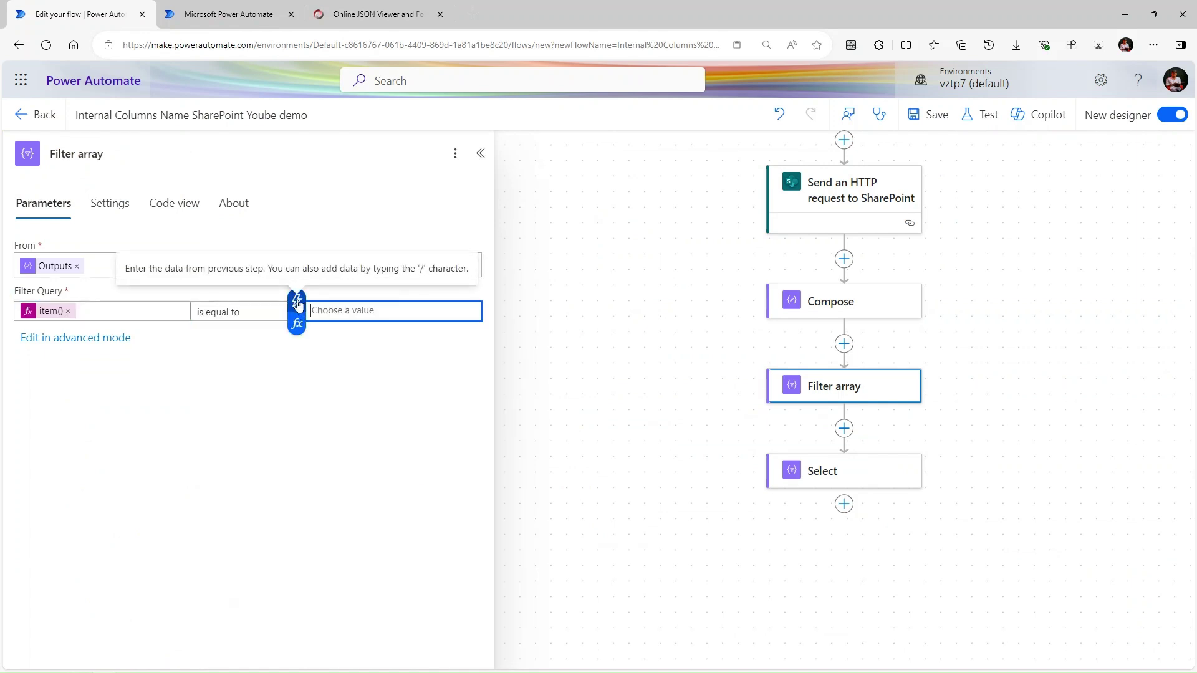
left_click(303, 334)
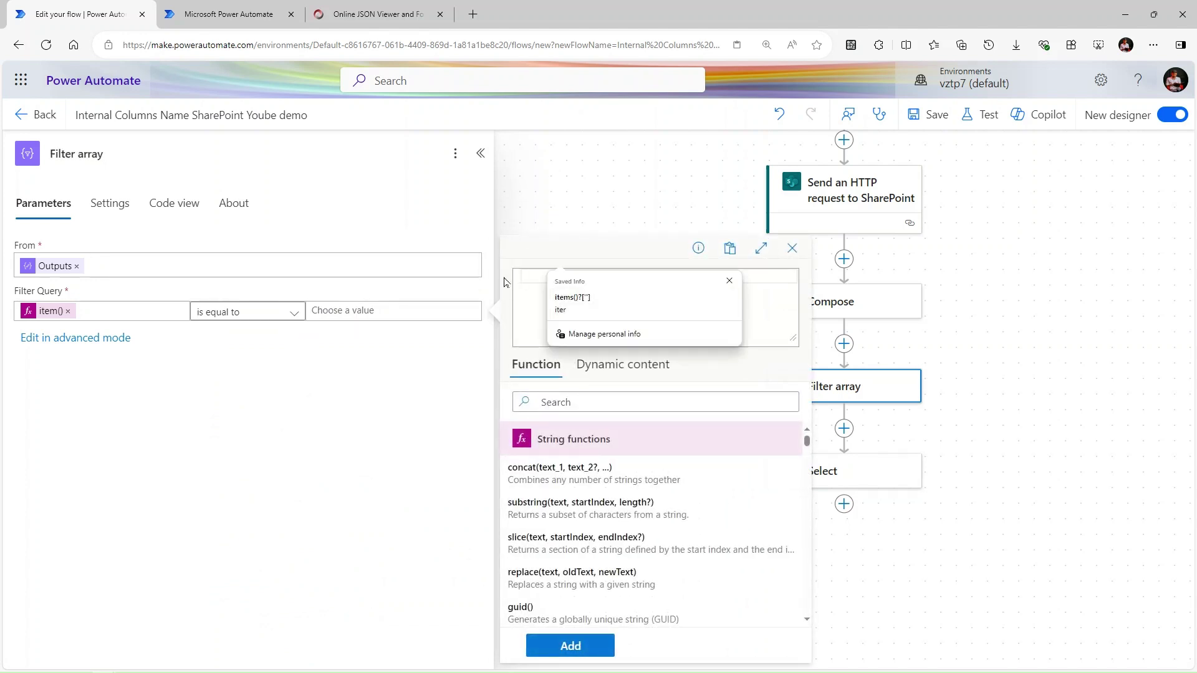
type("false")
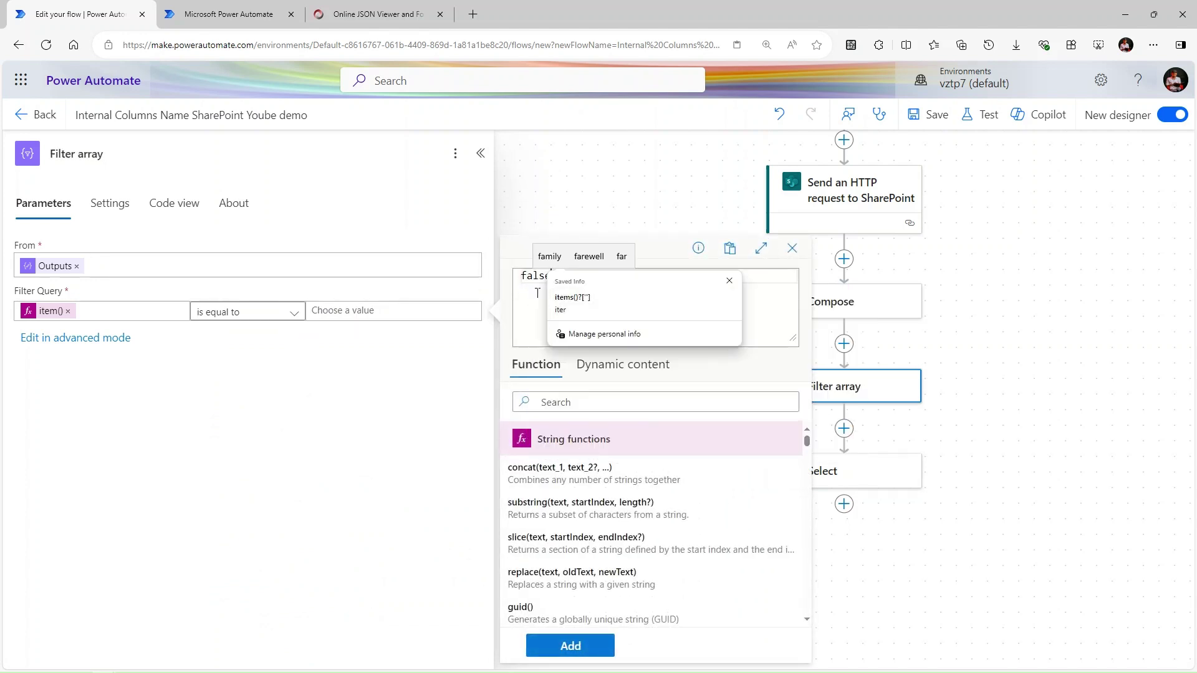
left_click(729, 280)
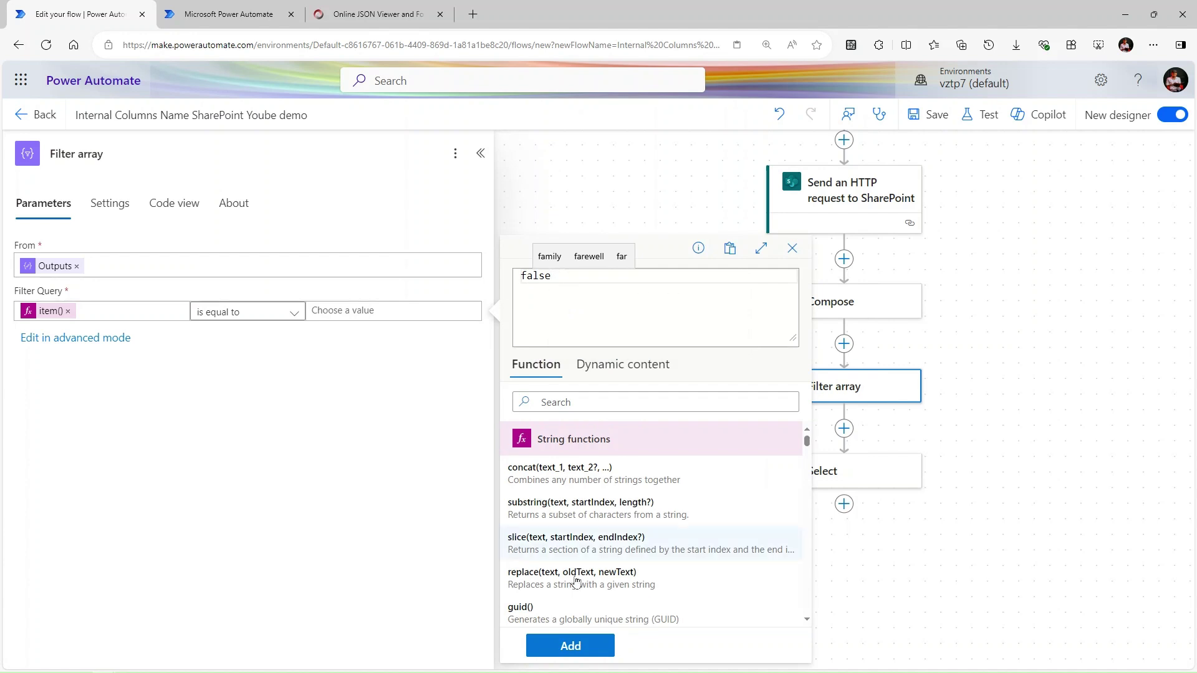
left_click(570, 646)
Step: Replace the Select action's From value with the Filter array Body and save the flow
left_click(862, 479)
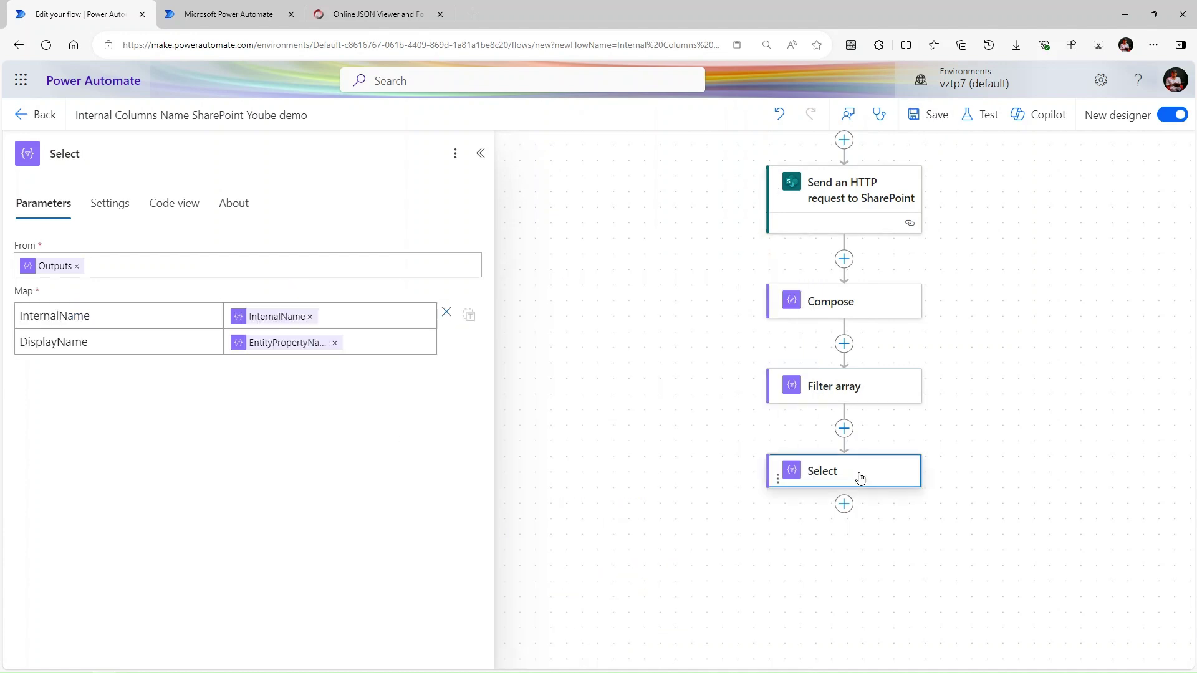
left_click(77, 266)
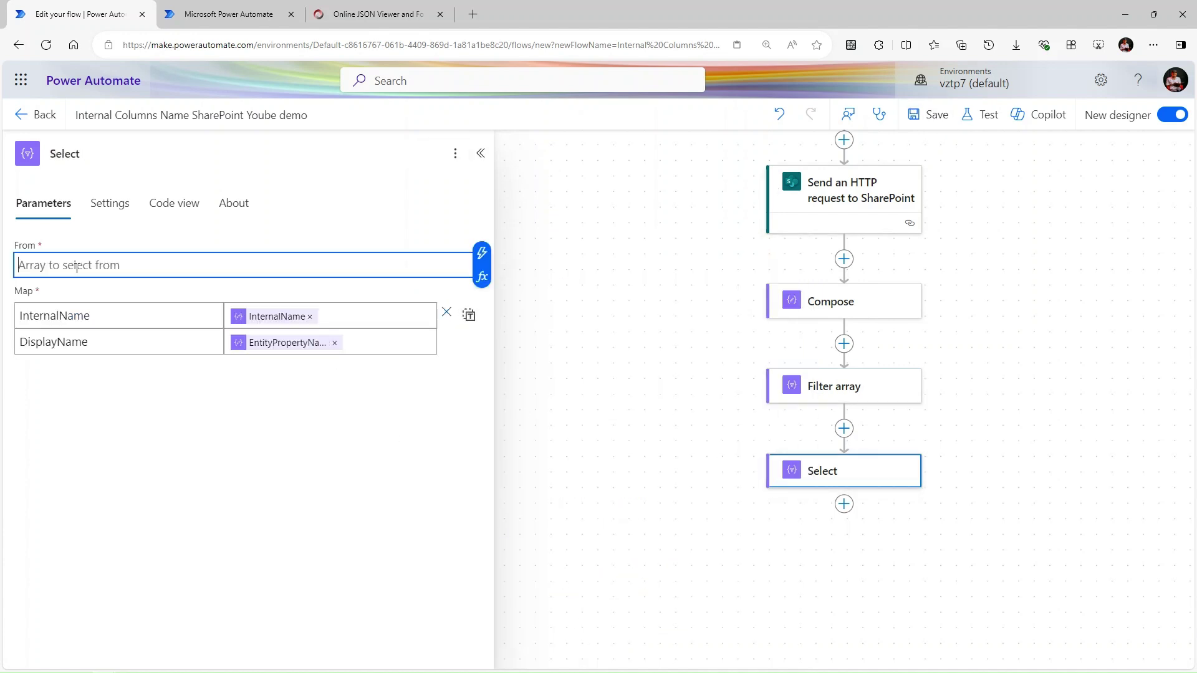
left_click(487, 253)
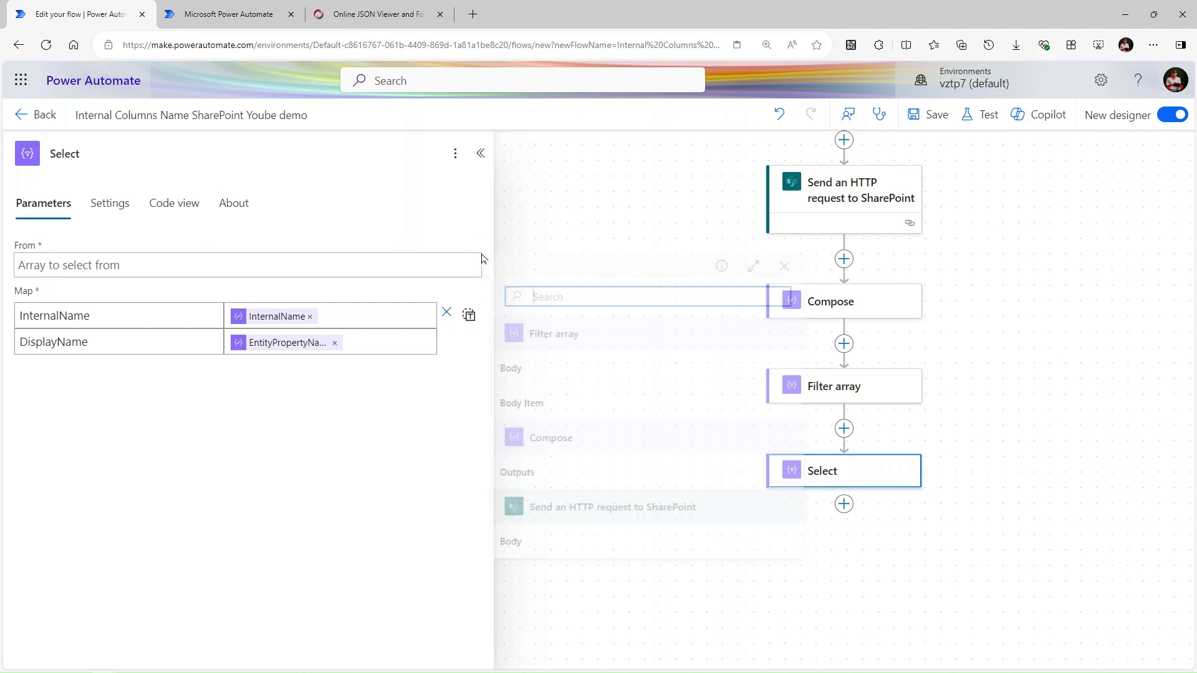
left_click(564, 382)
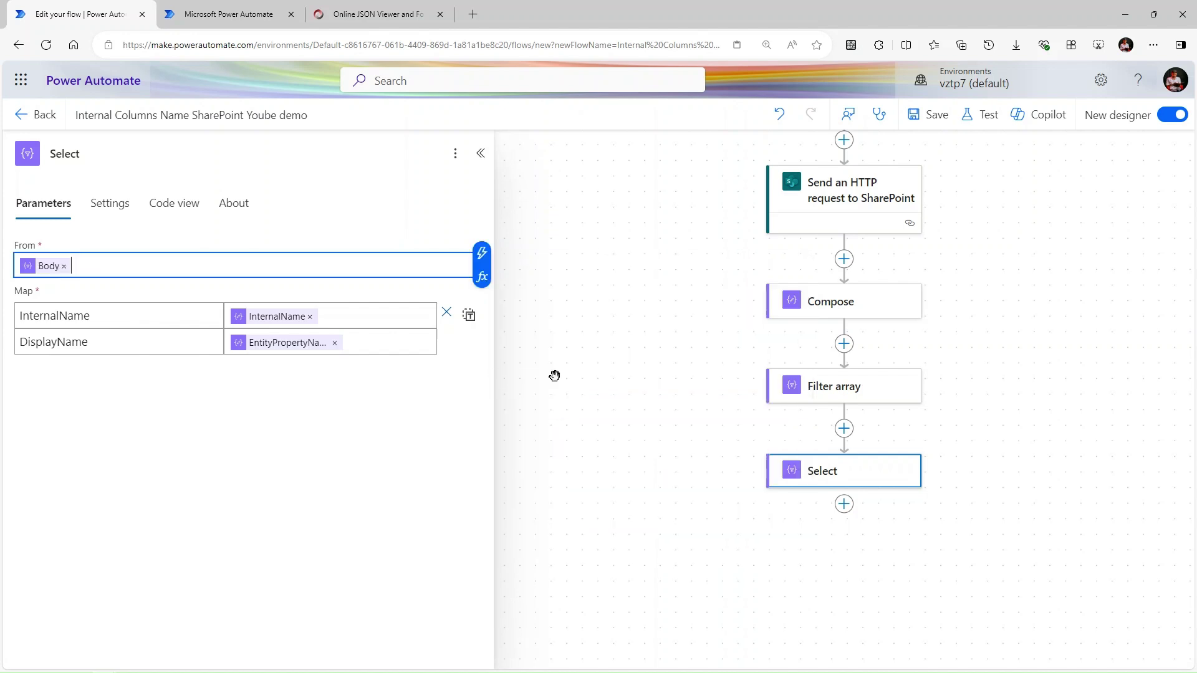
left_click(923, 117)
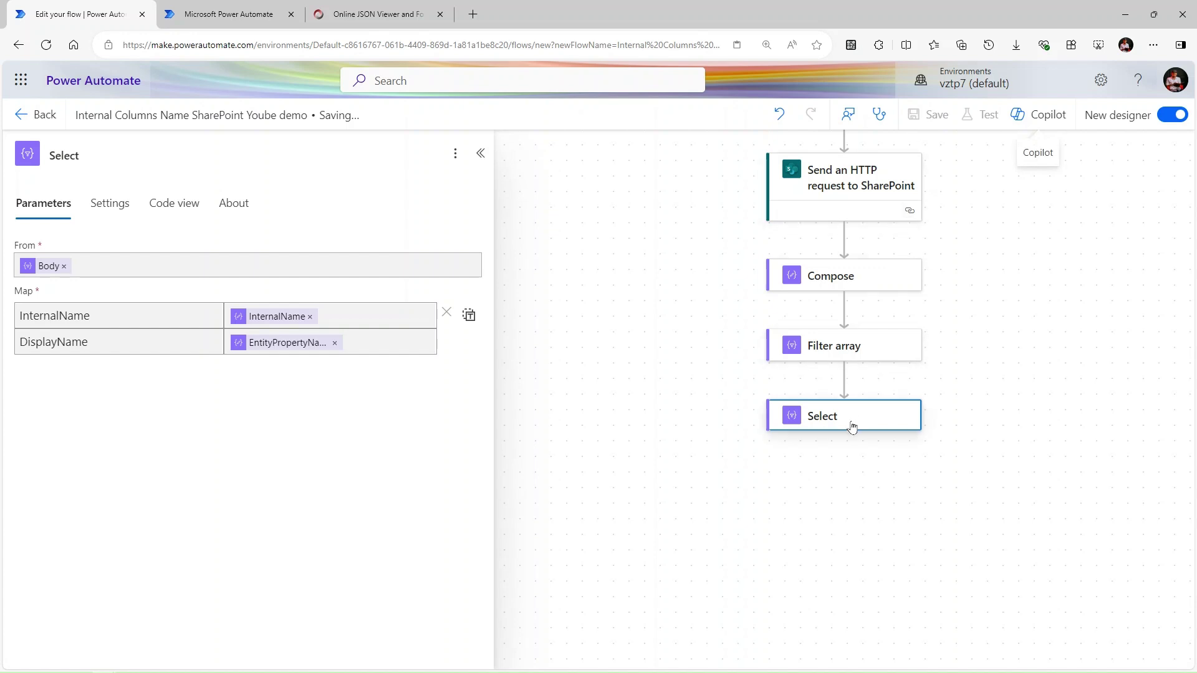
Step: Duplicate the browser tab holding the online JSON viewer
right_click(373, 35)
left_click(360, 13)
right_click(359, 12)
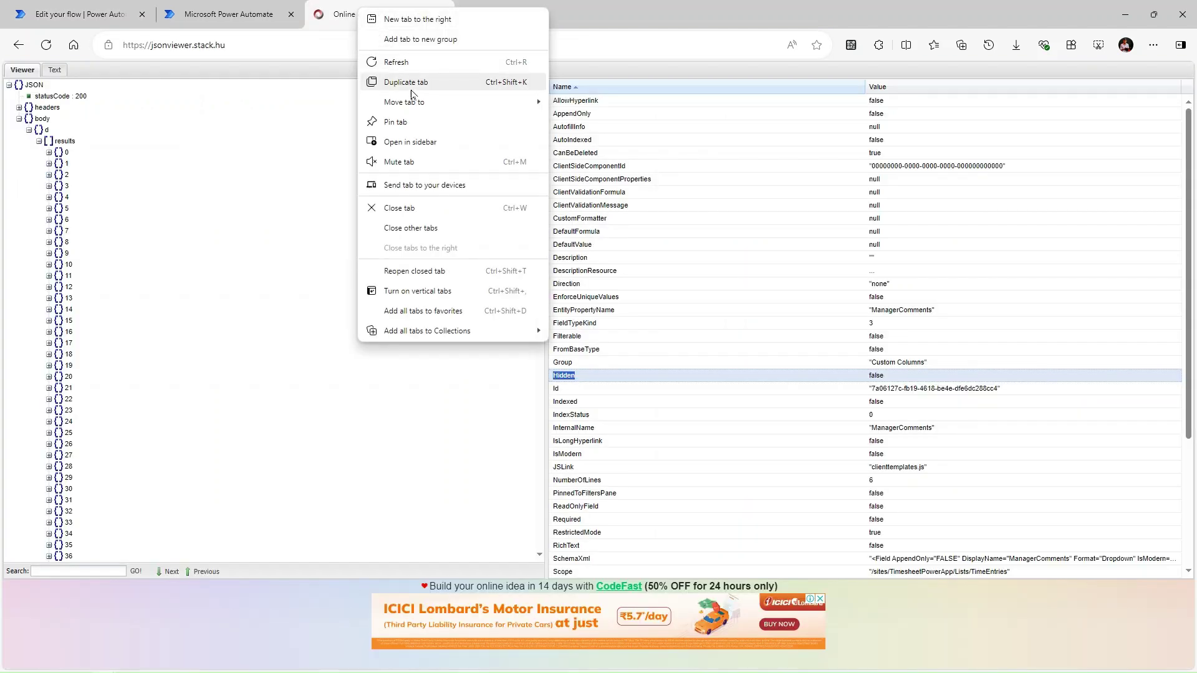
left_click(411, 91)
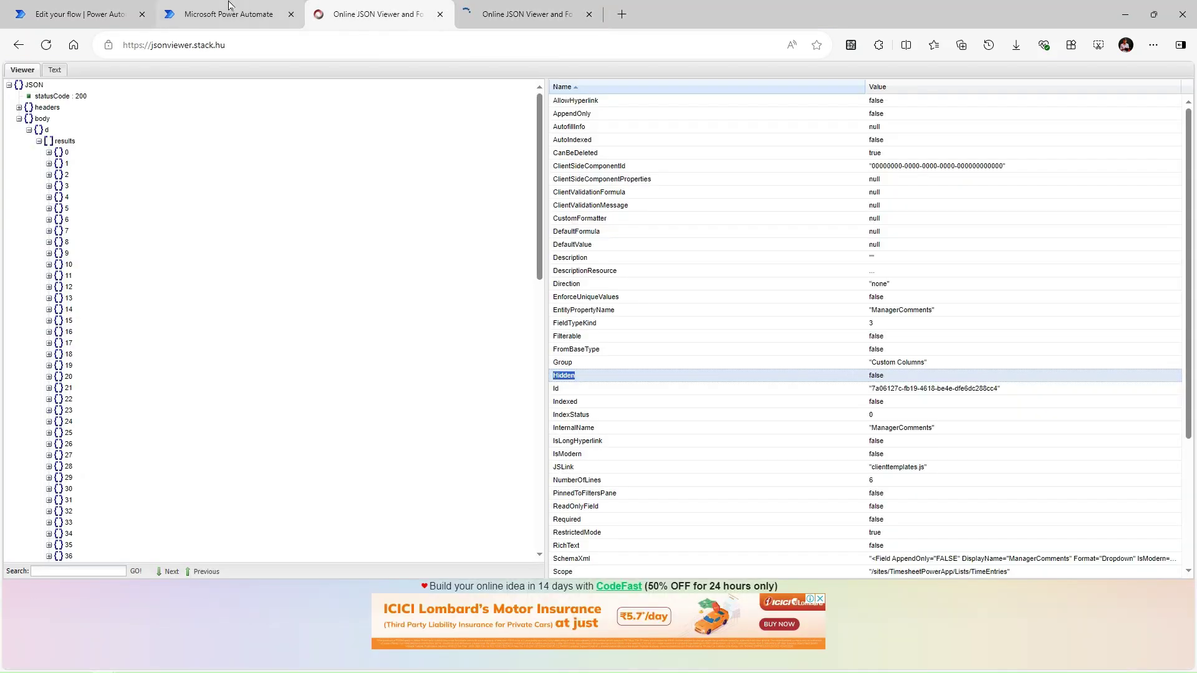
Step: Return to the flow editor tab and run a manual test of the saved flow
left_click(226, 11)
key("ctrl+shift+Tab")
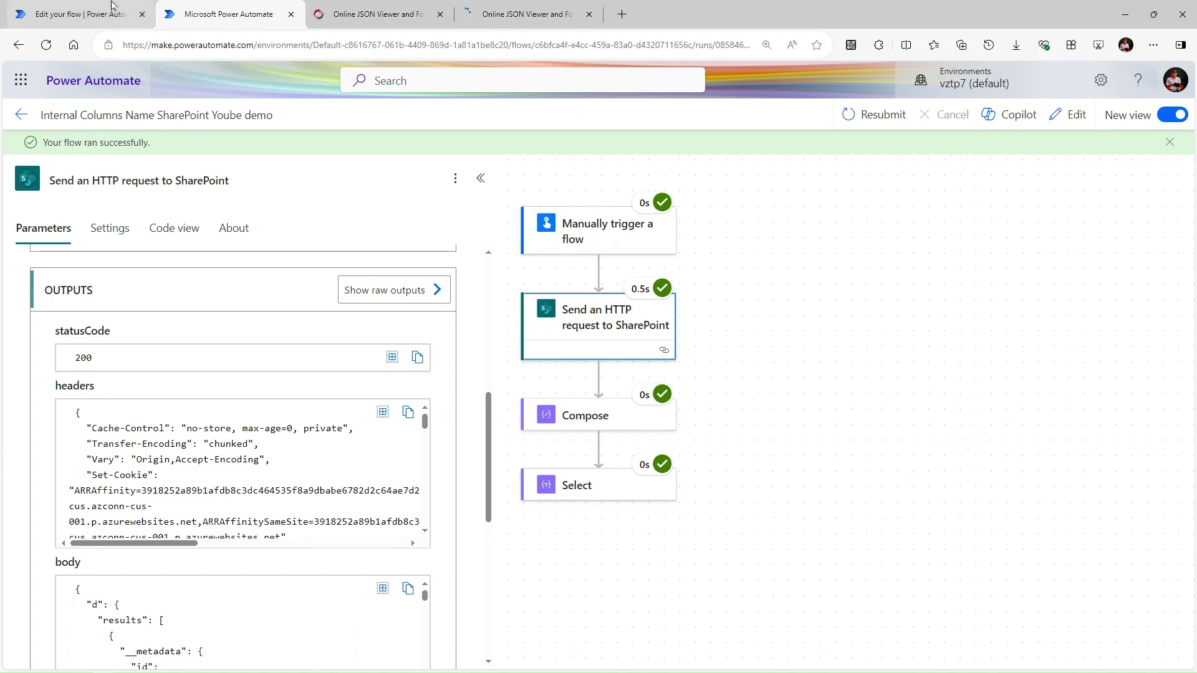
left_click(982, 118)
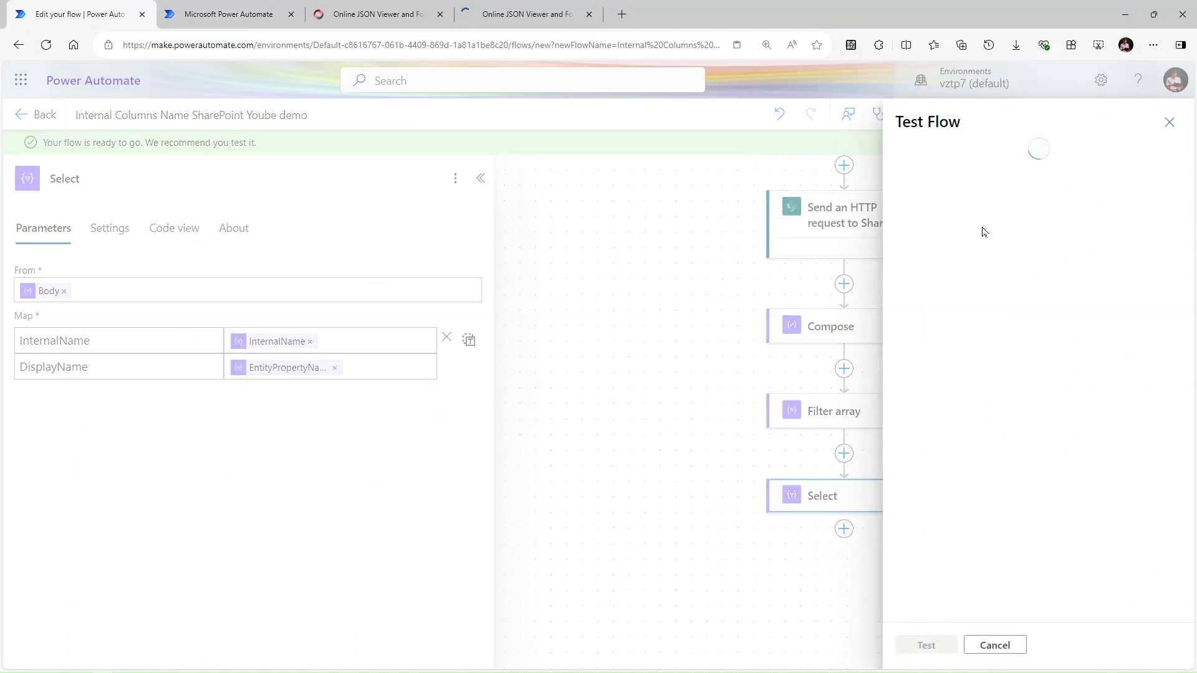
left_click(932, 172)
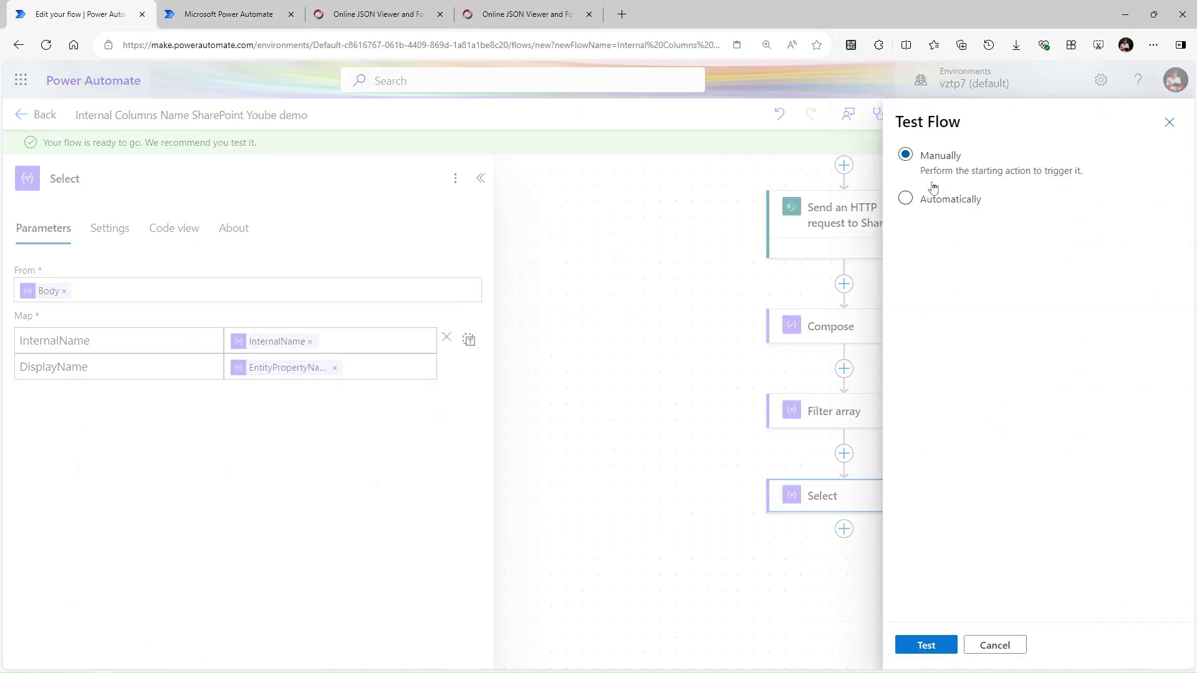
left_click(940, 642)
Step: Open the raw outputs of the Select action from the test run and copy the entire JSON
left_click(856, 444)
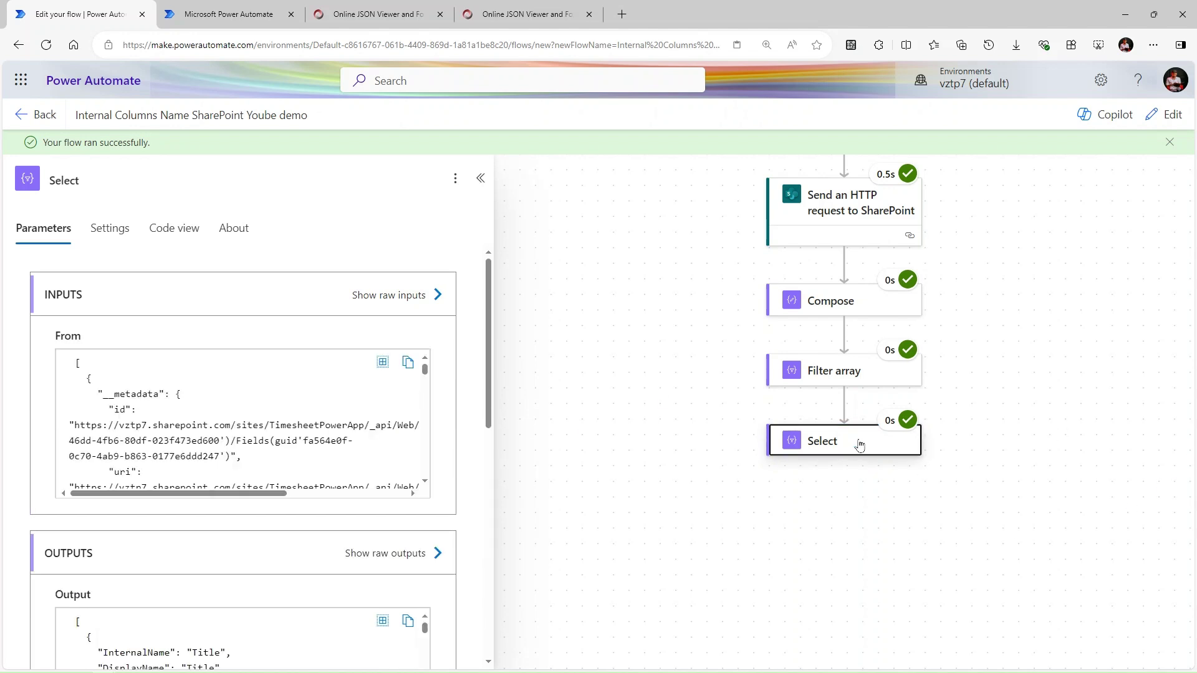
scroll(255, 508, "down", 4)
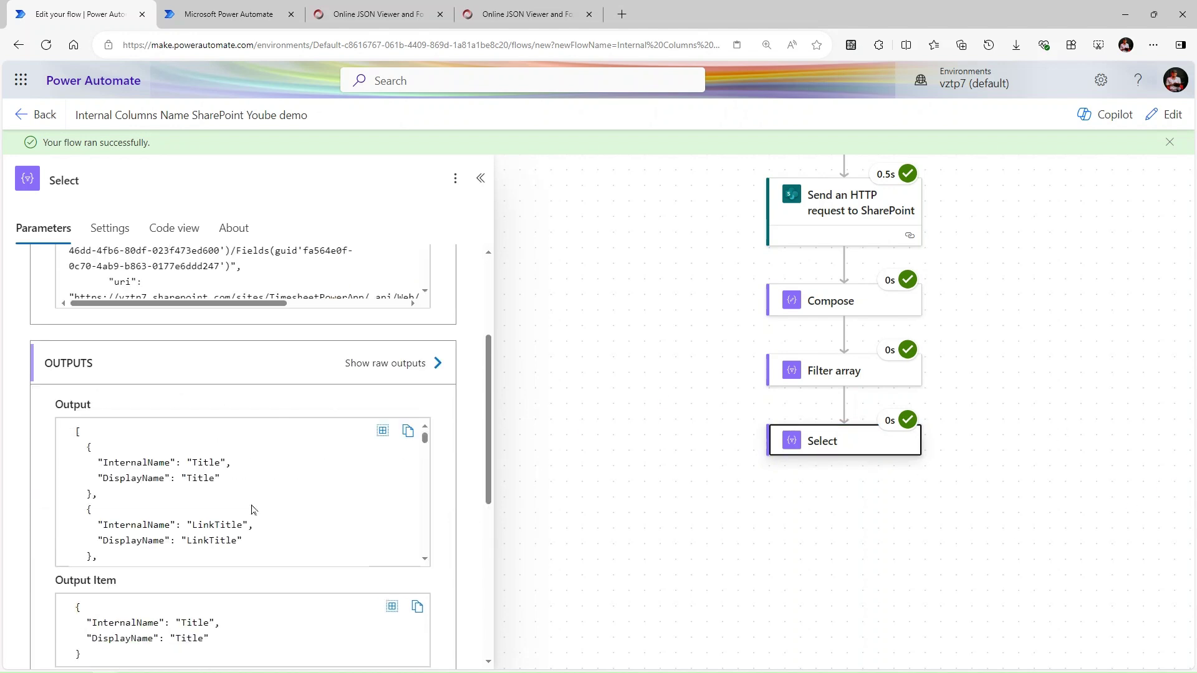
left_click(427, 303)
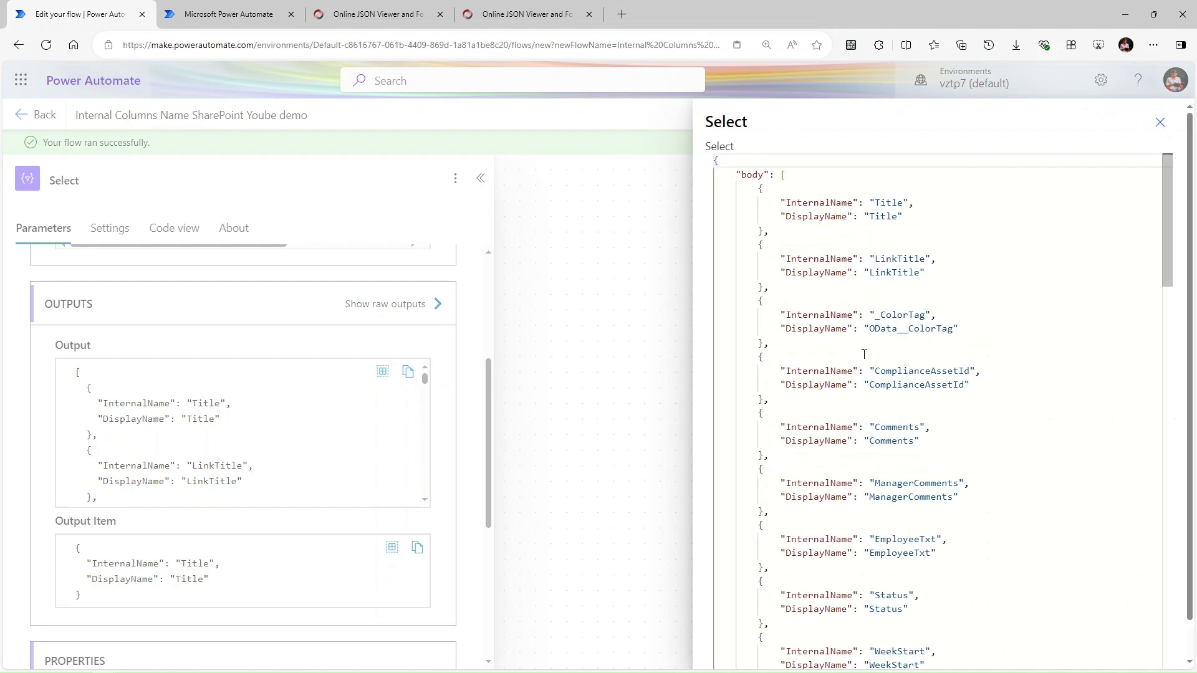
left_click(864, 355)
key("ctrl+a")
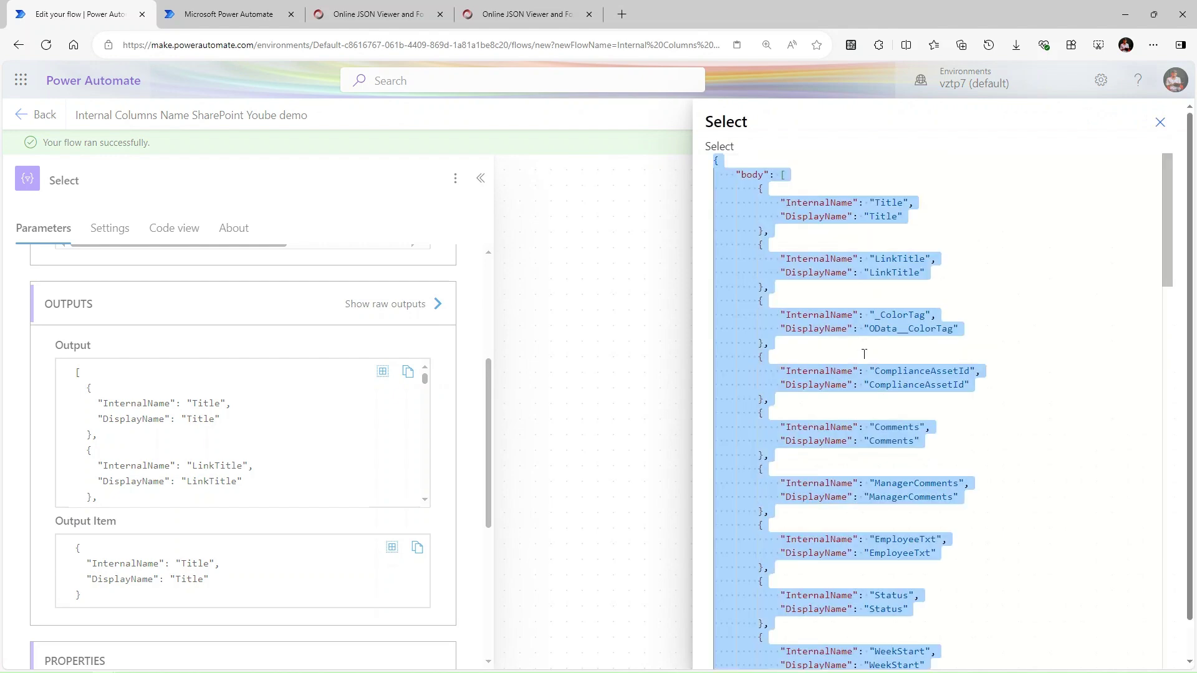
Step: Paste the copied Select output into the duplicated JSON viewer tab and display it as a tree
left_click(527, 14)
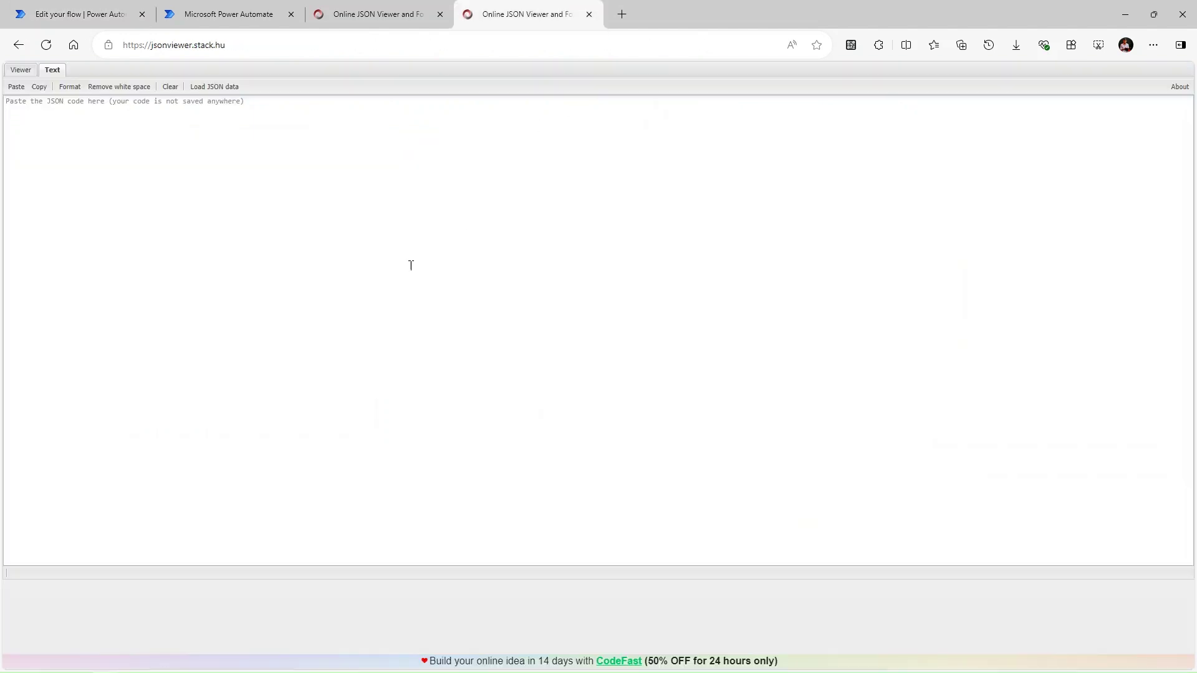
left_click(362, 134)
key("ctrl+v")
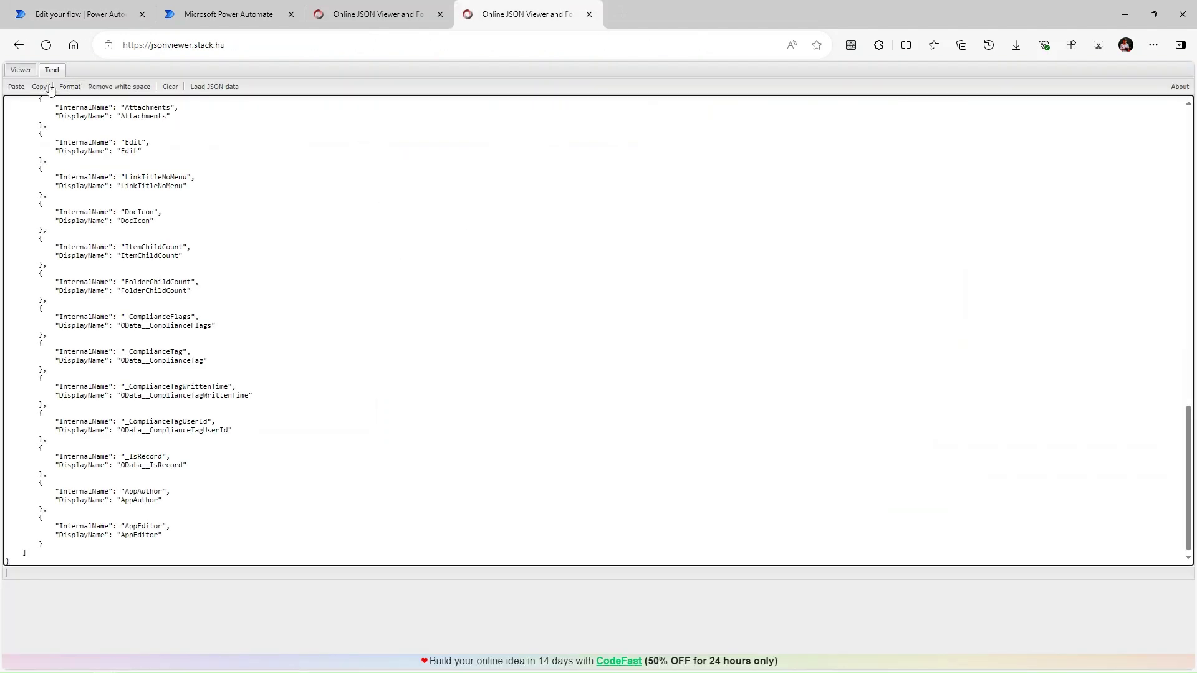
left_click(21, 70)
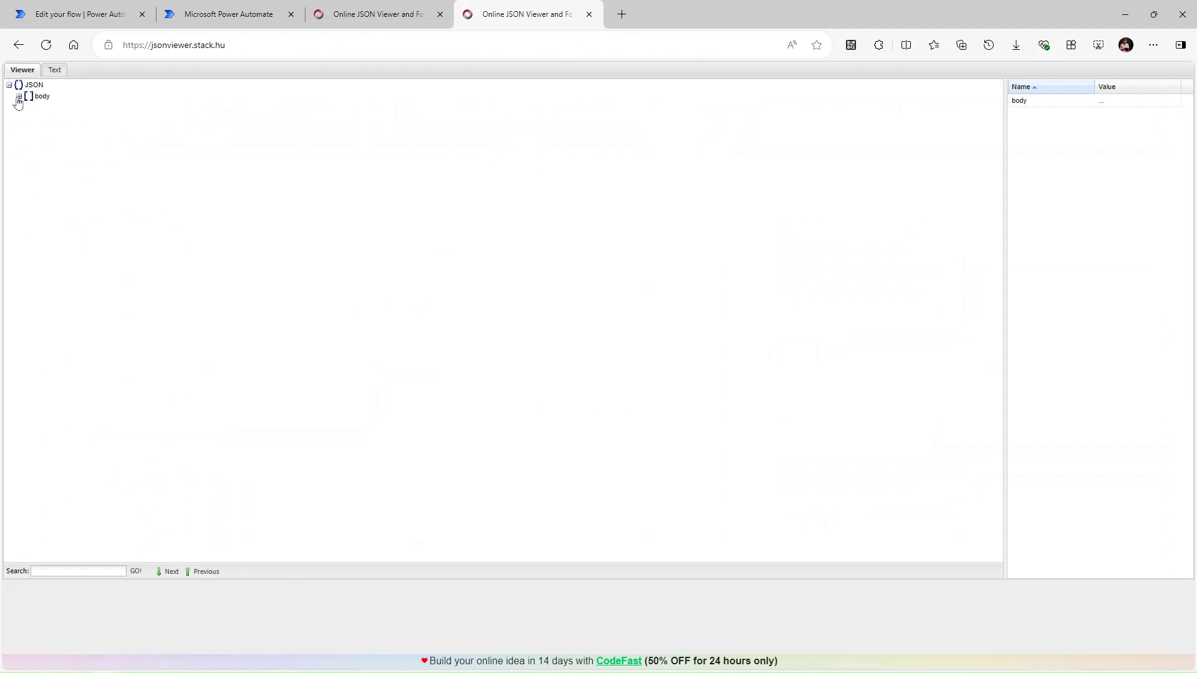
Step: Expand the body array and check InternalName and DisplayName in several entries, including 0, 13 and 15, before switching to the earlier flow run tab
left_click(19, 96)
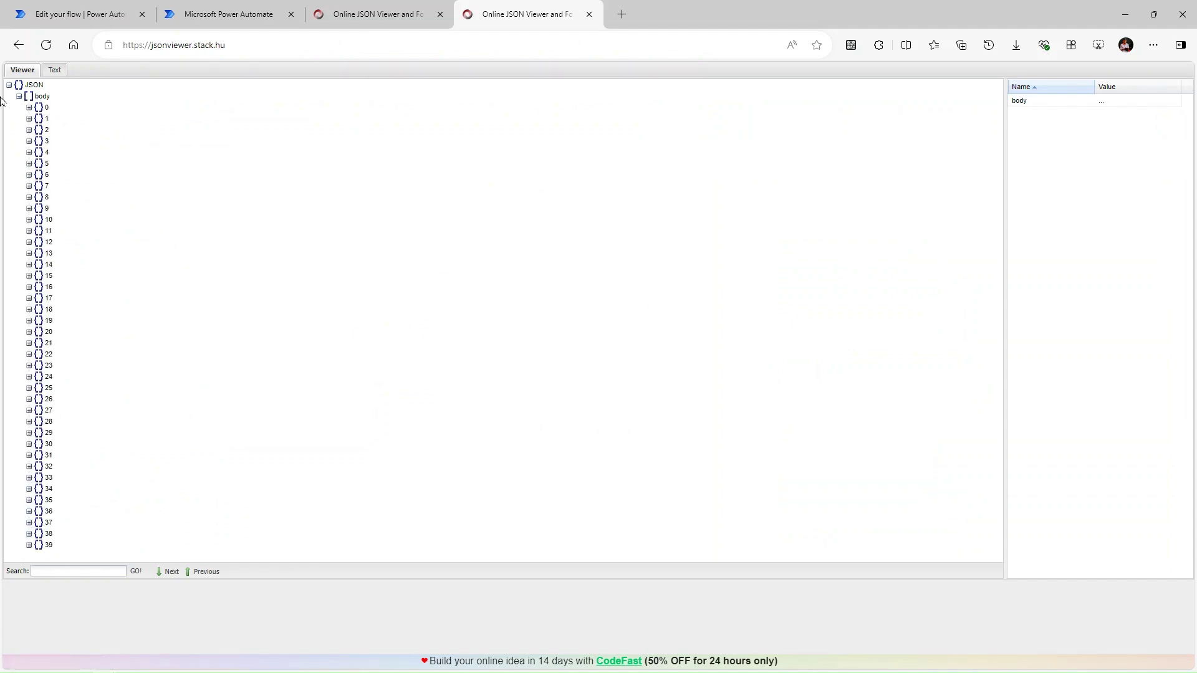
left_click(29, 108)
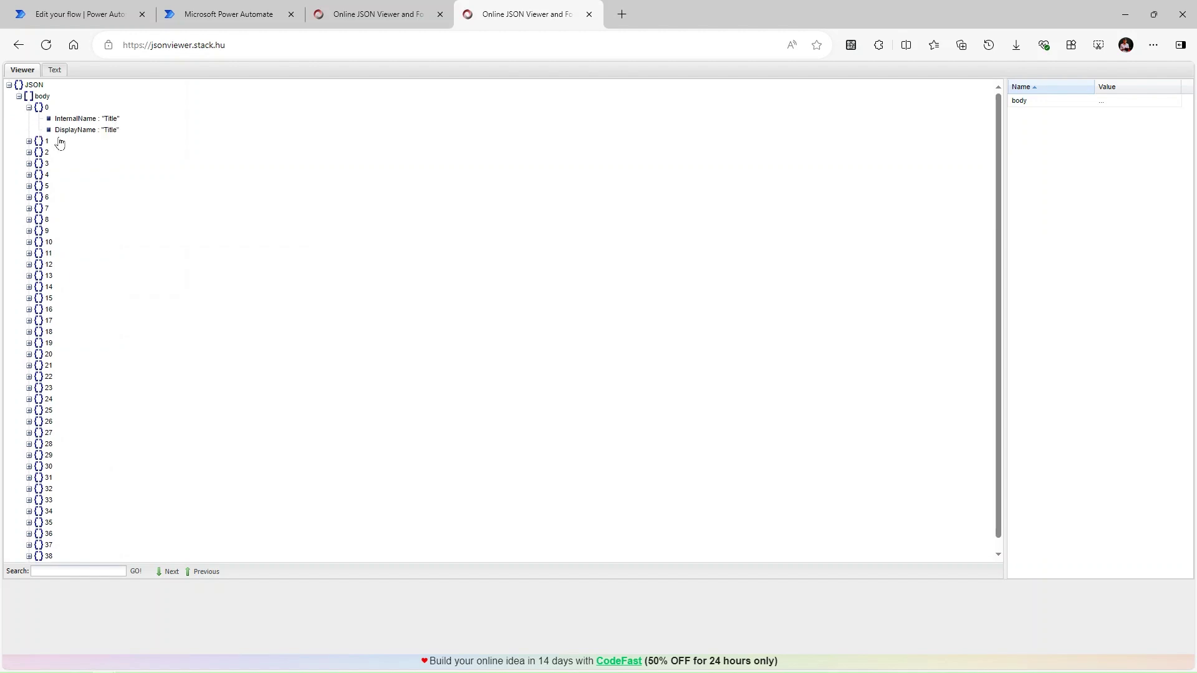
left_click(28, 276)
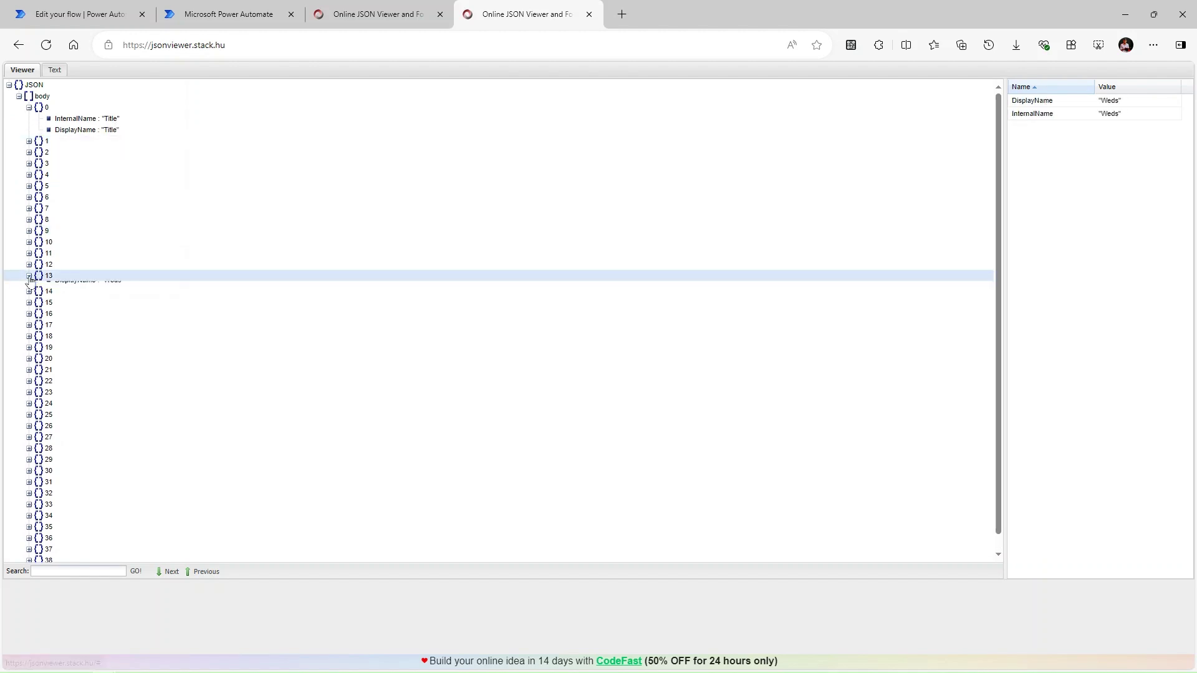
left_click(29, 320)
left_click(27, 367)
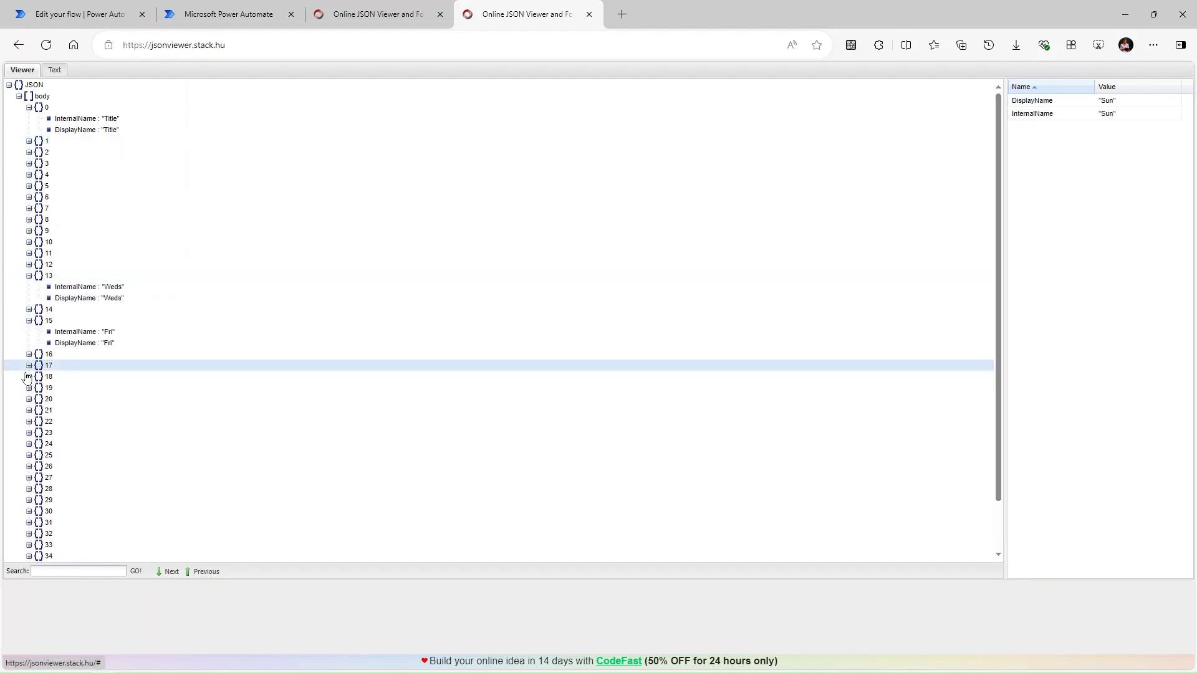
left_click(29, 369)
left_click(32, 393)
left_click(235, 7)
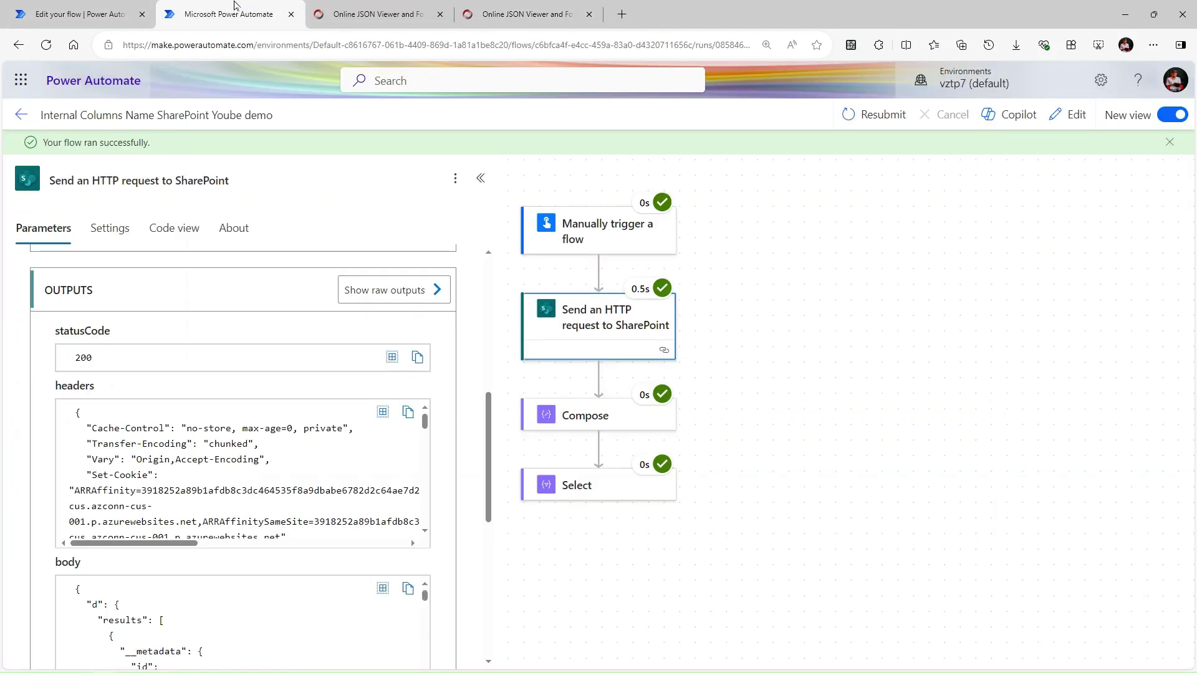